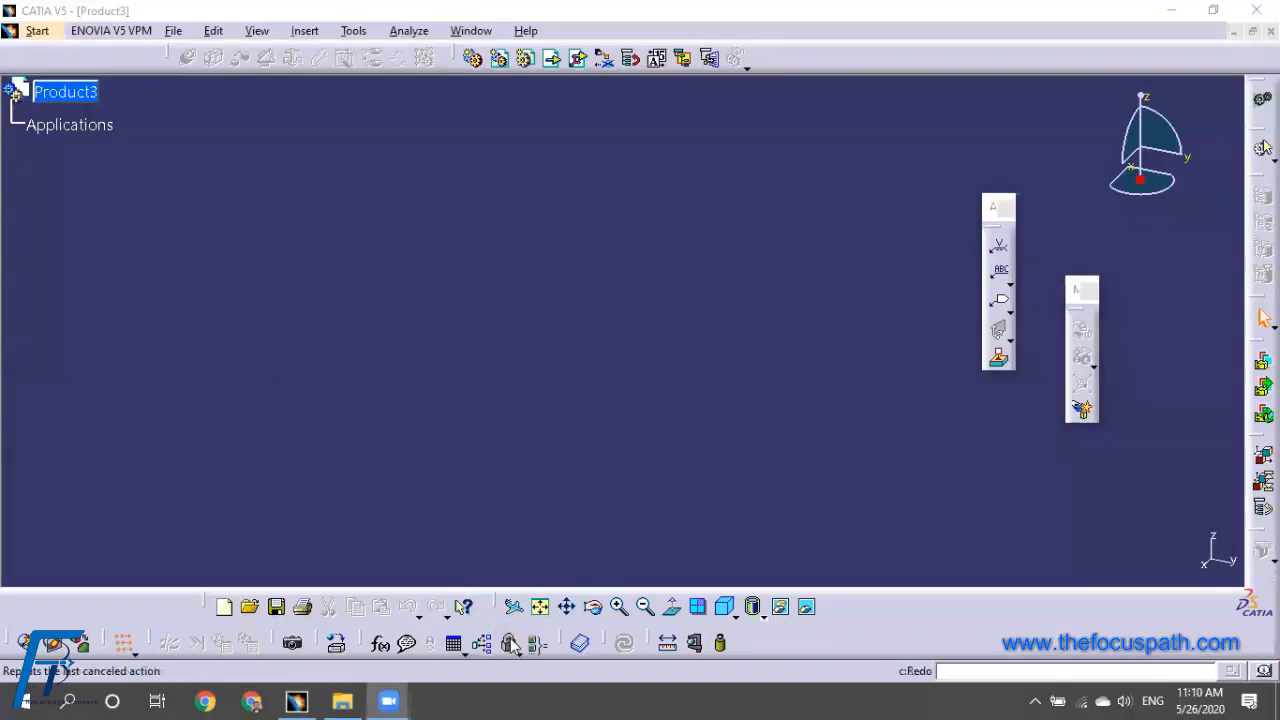
# Insert a new part into Product3 and activate Part1 for editing
pyautogui.click(306, 31)
pyautogui.click(338, 341)
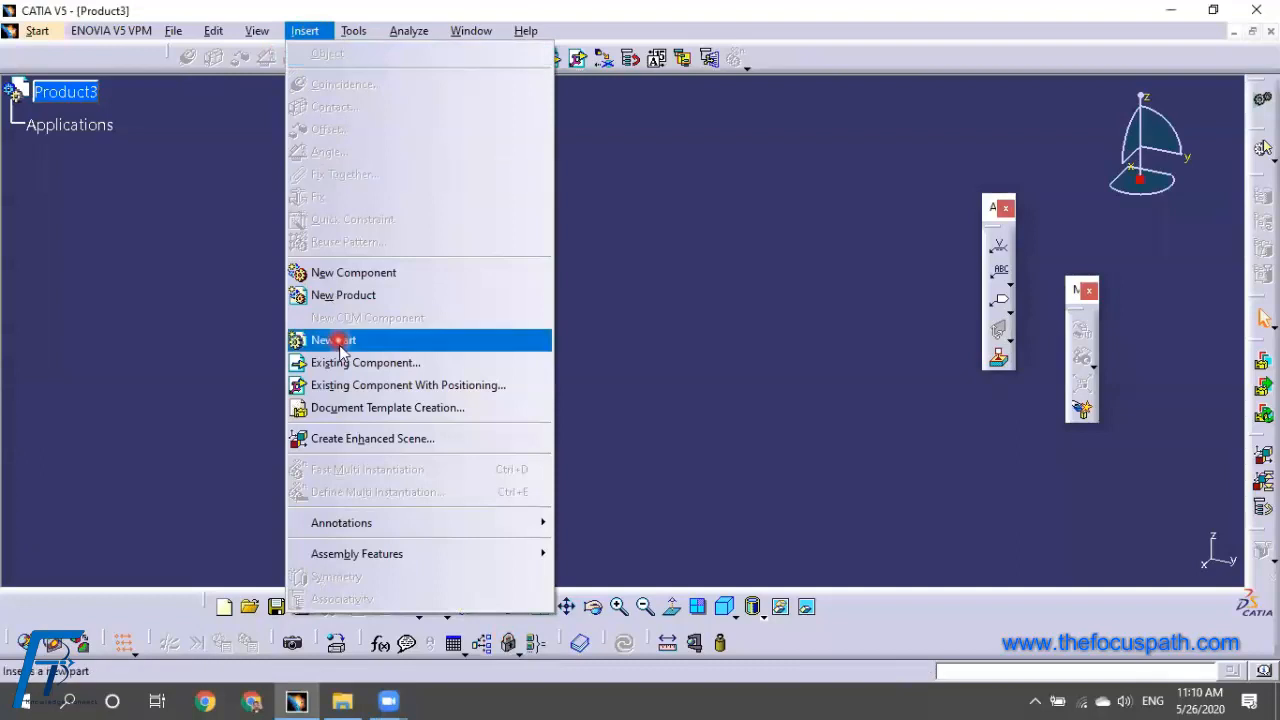
pyautogui.click(75, 90)
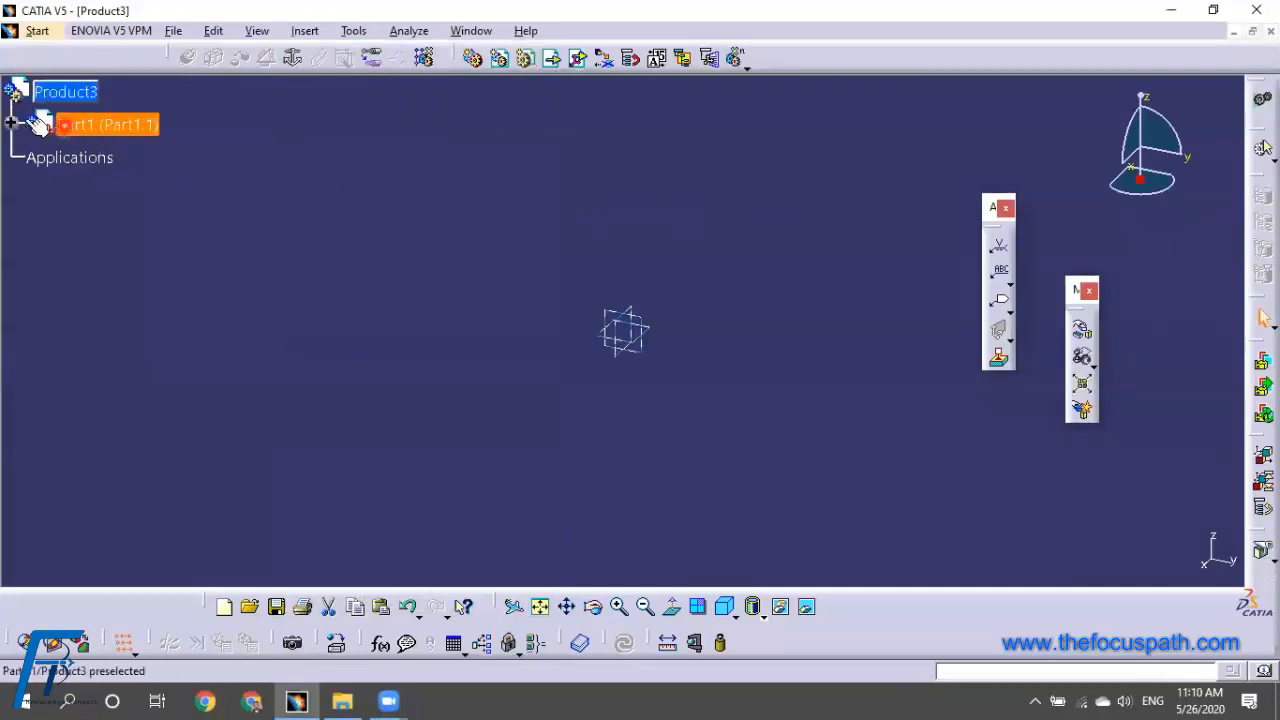
pyautogui.click(11, 122)
pyautogui.click(133, 126)
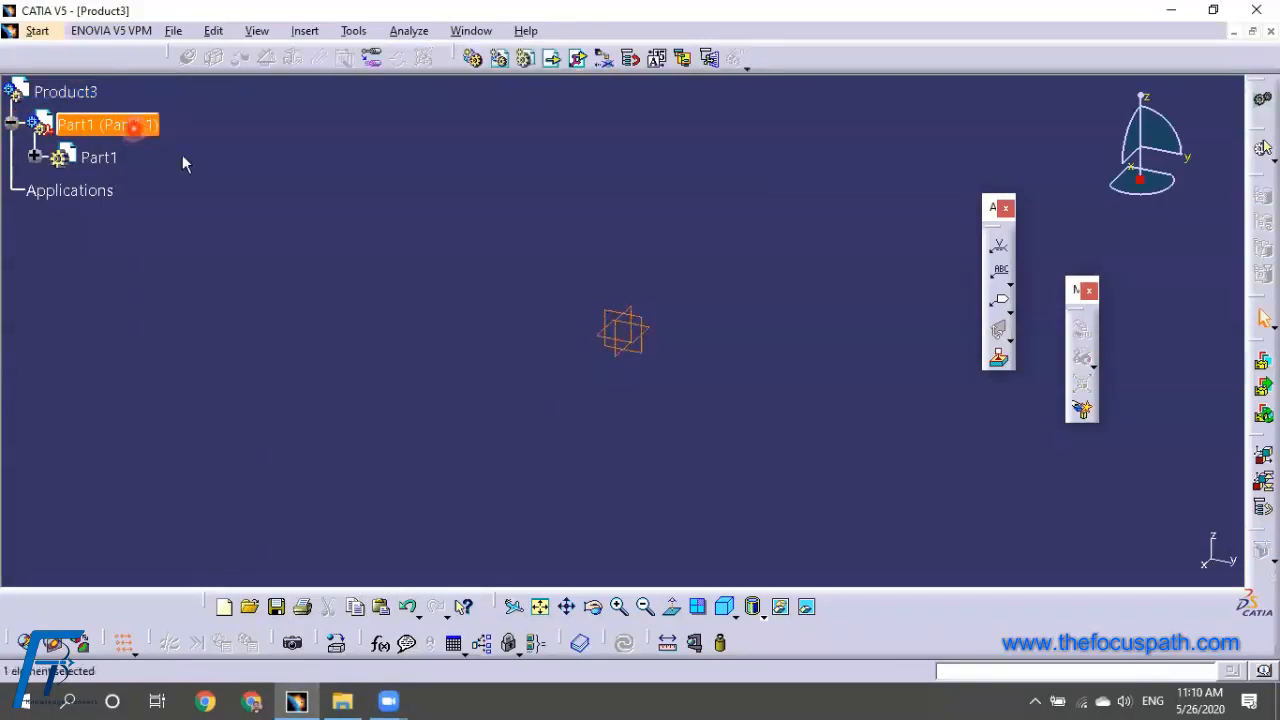
pyautogui.doubleClick(110, 157)
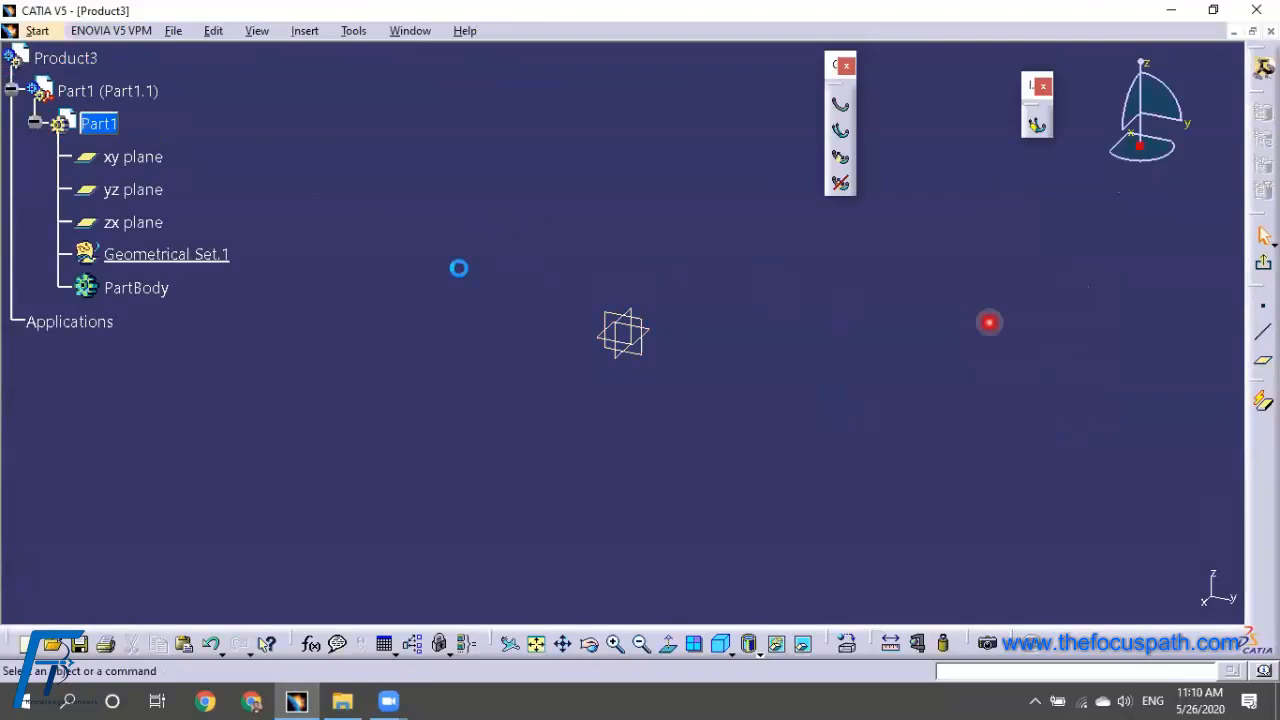
# Switch to the Part Design workbench and start a sketch on Part1's yz plane
pyautogui.click(37, 30)
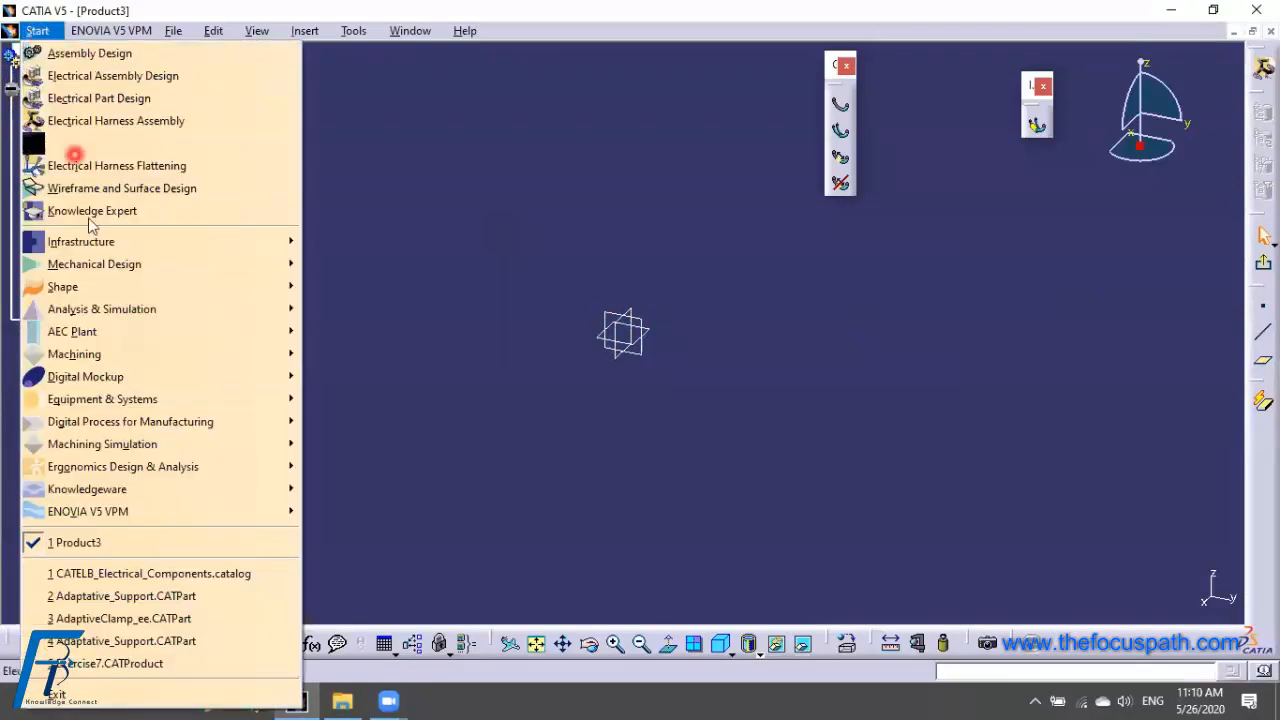
pyautogui.moveTo(100, 263)
pyautogui.click(378, 264)
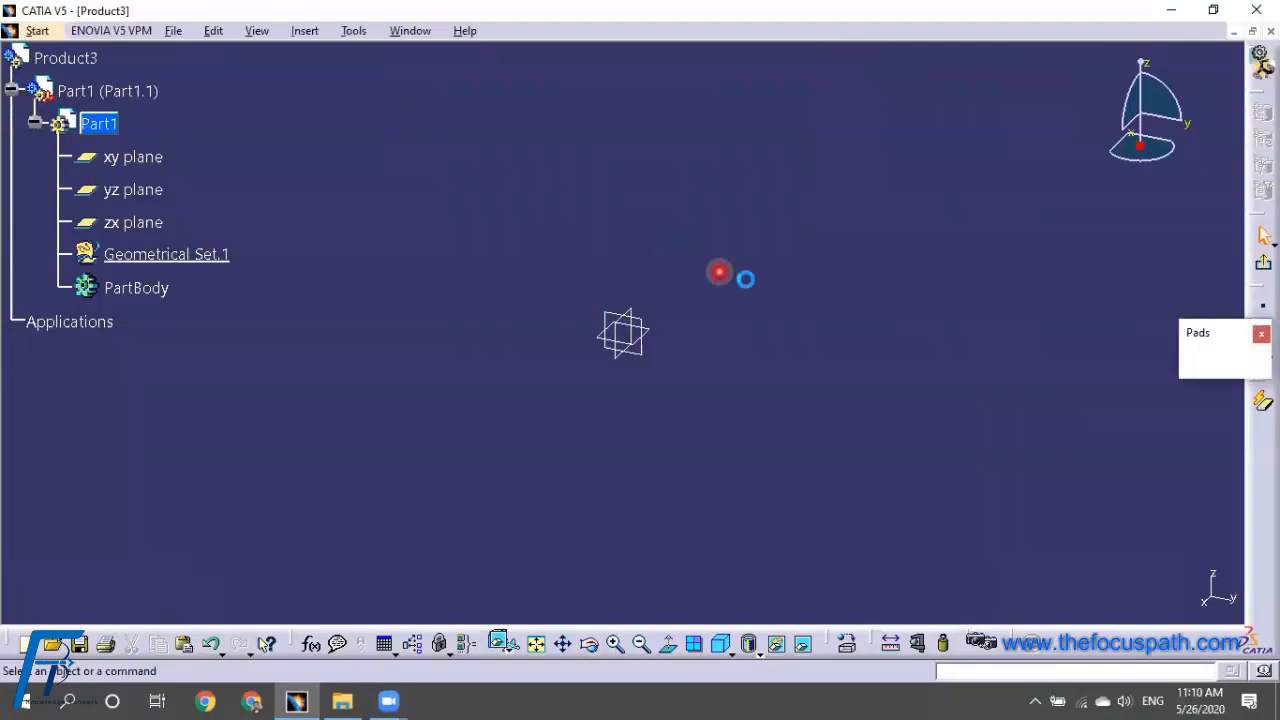
pyautogui.click(1263, 277)
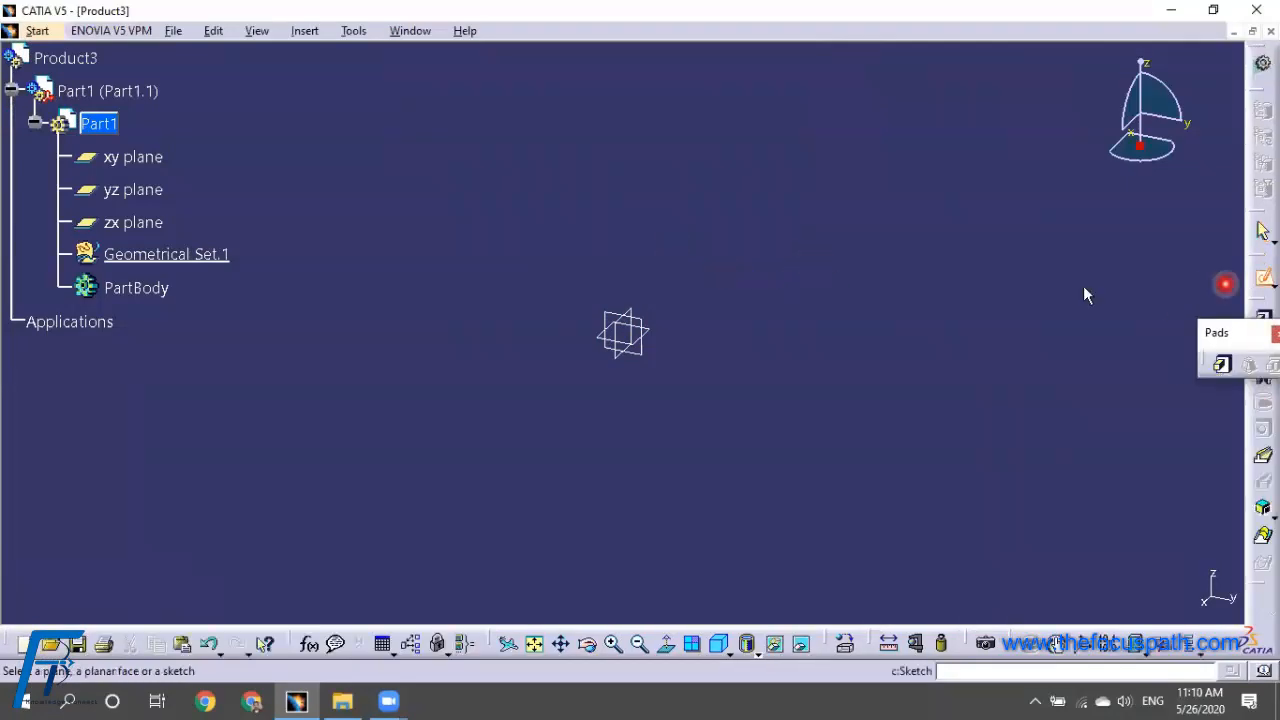
pyautogui.click(645, 350)
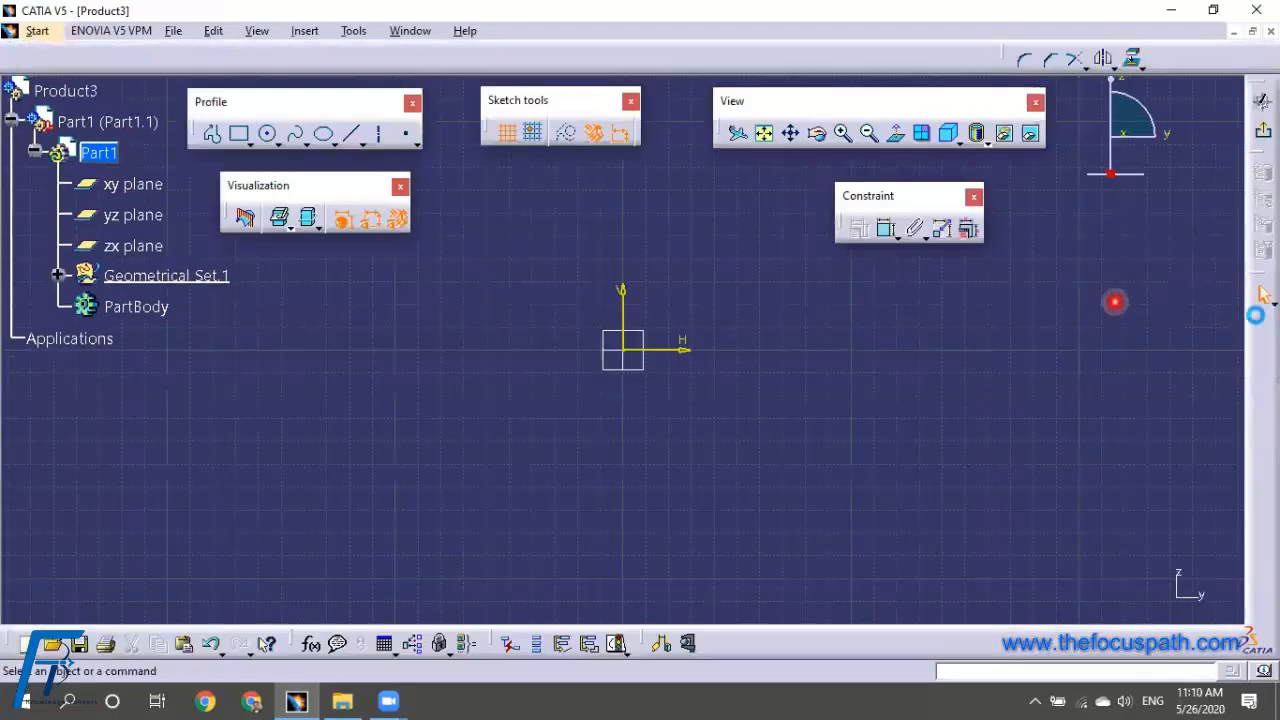
# Sketch two concentric circles centred on the origin, about 172 mm and 88 mm in diameter
pyautogui.click(267, 133)
pyautogui.click(622, 348)
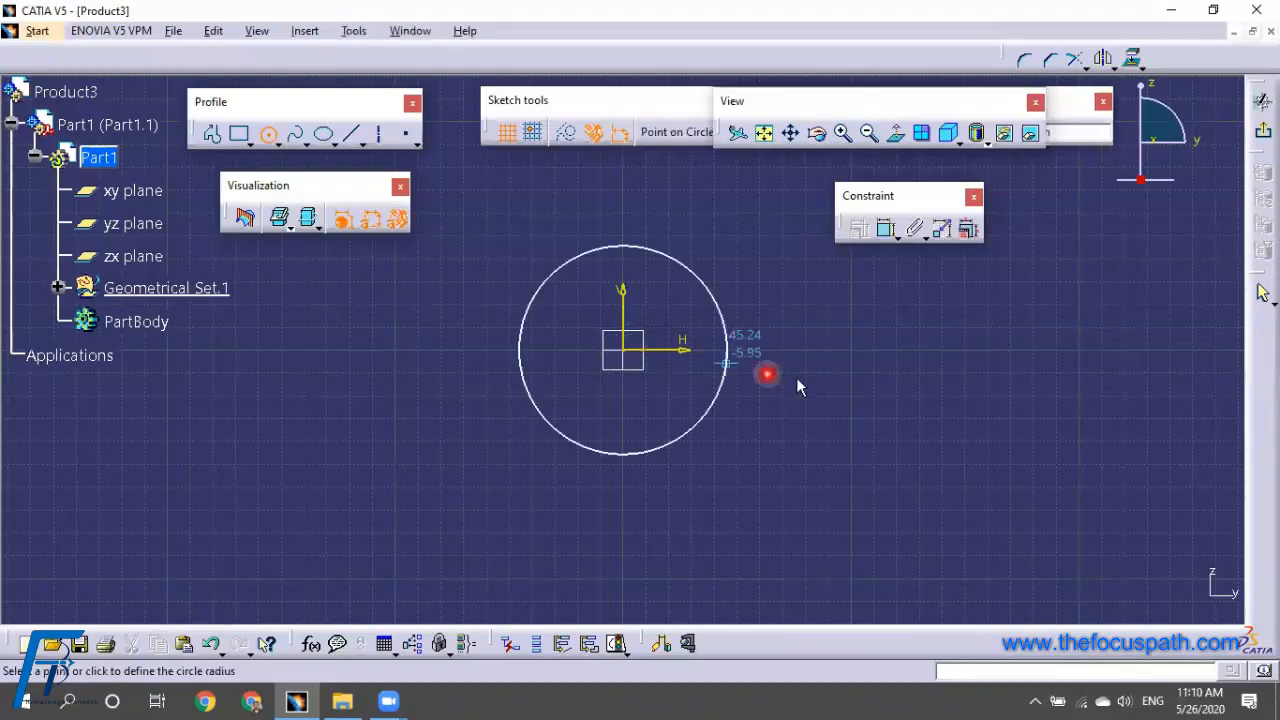
pyautogui.click(814, 380)
pyautogui.click(267, 134)
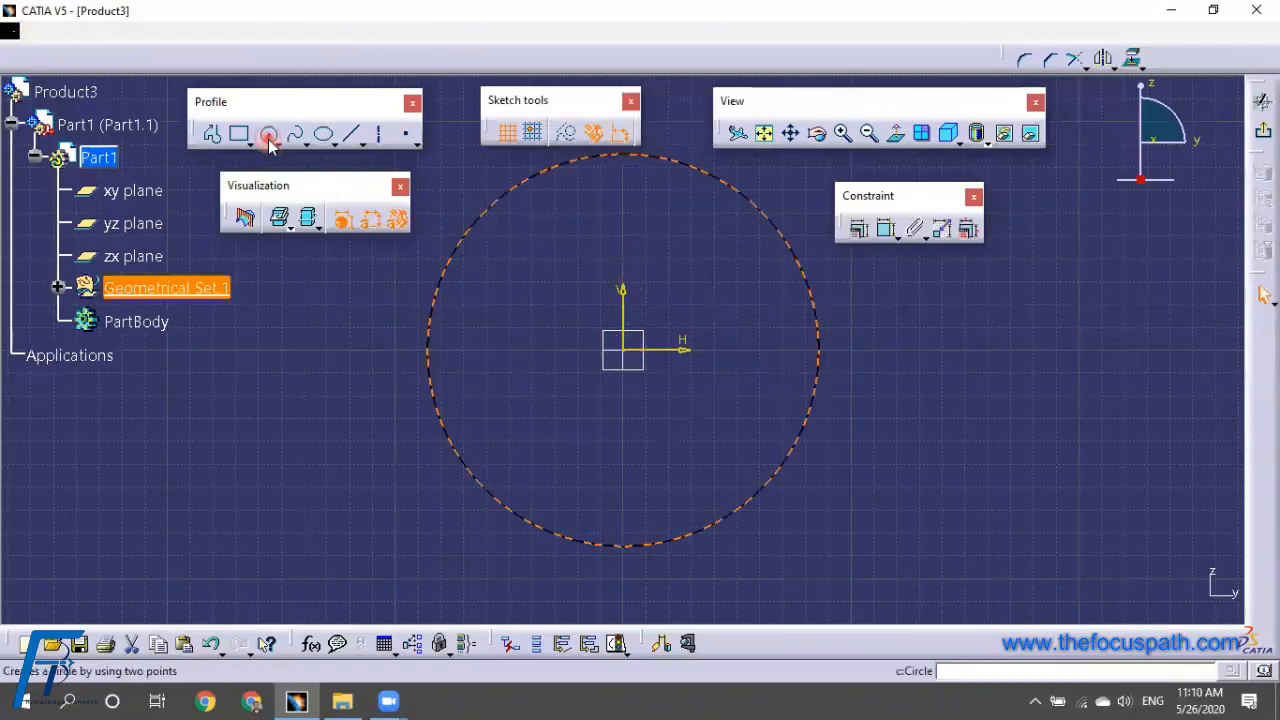
pyautogui.click(622, 348)
pyautogui.click(718, 369)
# Dimension the diameters of the inner and outer circles
pyautogui.moveTo(975, 315); pyautogui.dragTo(920, 280, button='middle')
pyautogui.click(885, 229)
pyautogui.click(684, 291)
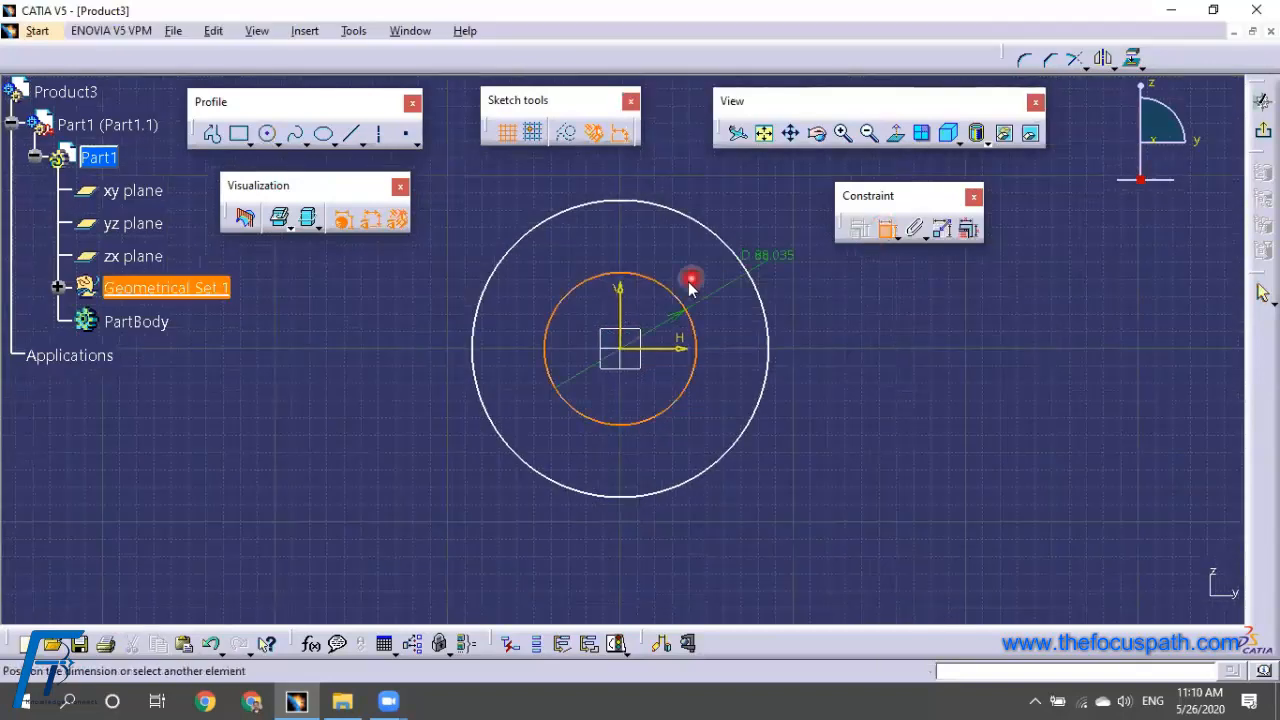
pyautogui.click(920, 349)
pyautogui.click(886, 229)
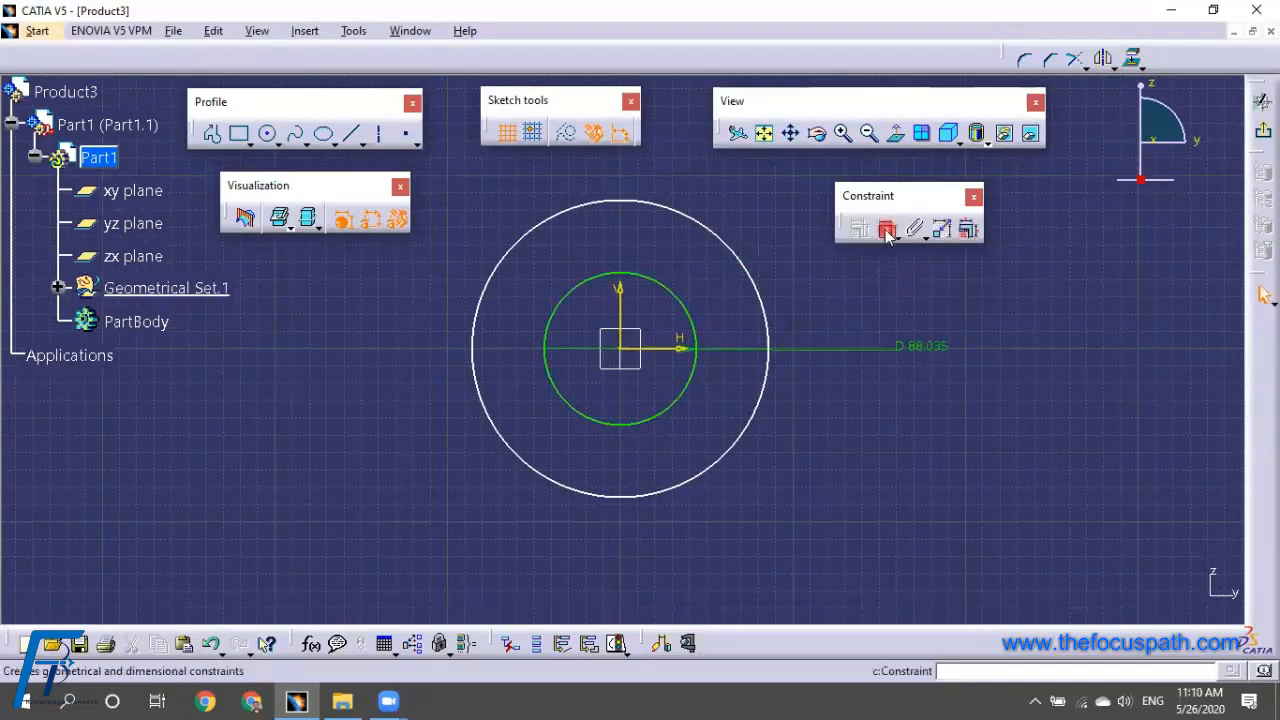
pyautogui.click(737, 254)
pyautogui.click(846, 262)
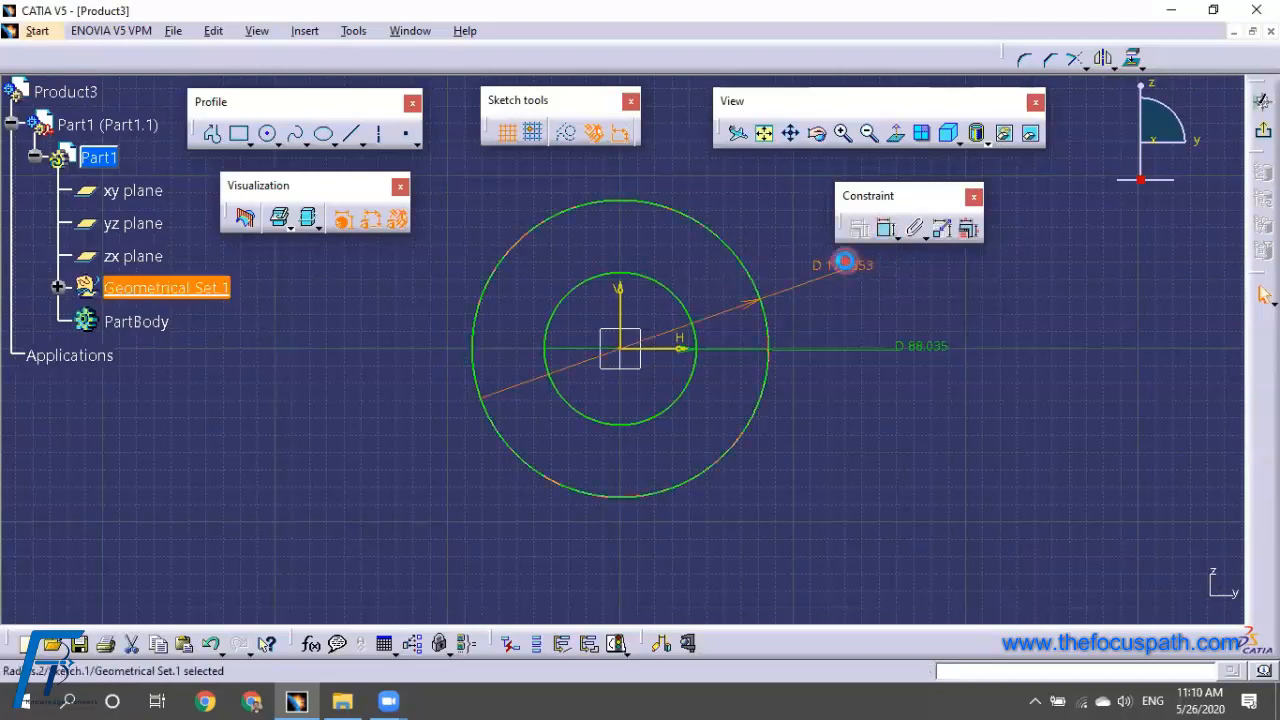
# Change the dimension type of both circle constraints to Radius
pyautogui.doubleClick(845, 262)
pyautogui.click(980, 321)
pyautogui.click(905, 337)
pyautogui.click(1052, 372)
pyautogui.doubleClick(922, 348)
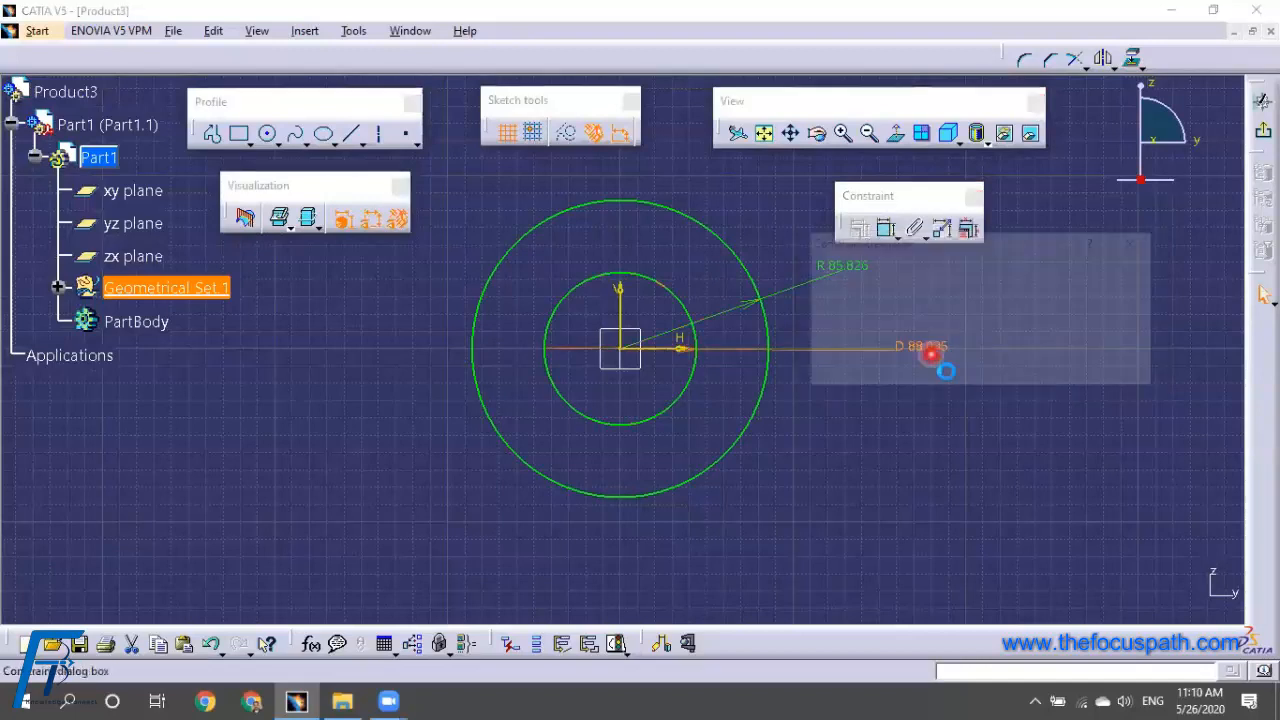
pyautogui.click(980, 321)
pyautogui.click(931, 340)
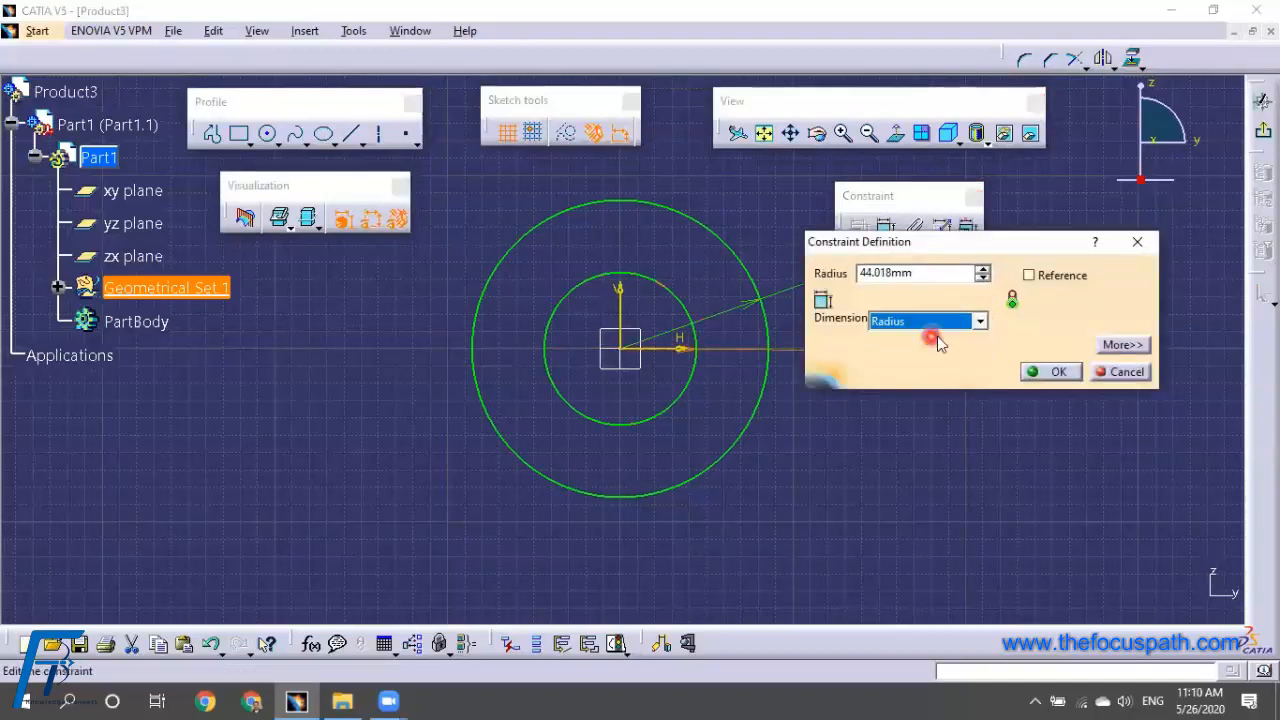
pyautogui.click(1058, 372)
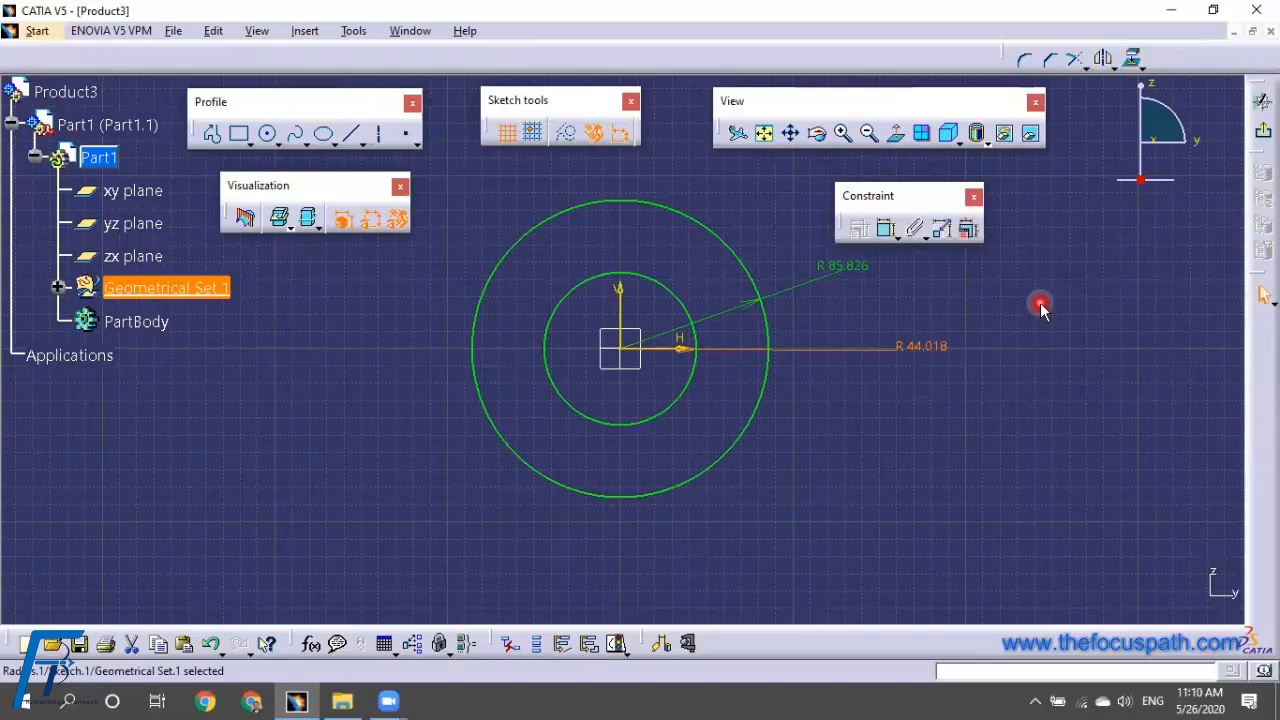
# Exit the sketch and extrude the ring profile as a pad with mirrored extent and a new length
pyautogui.click(1263, 130)
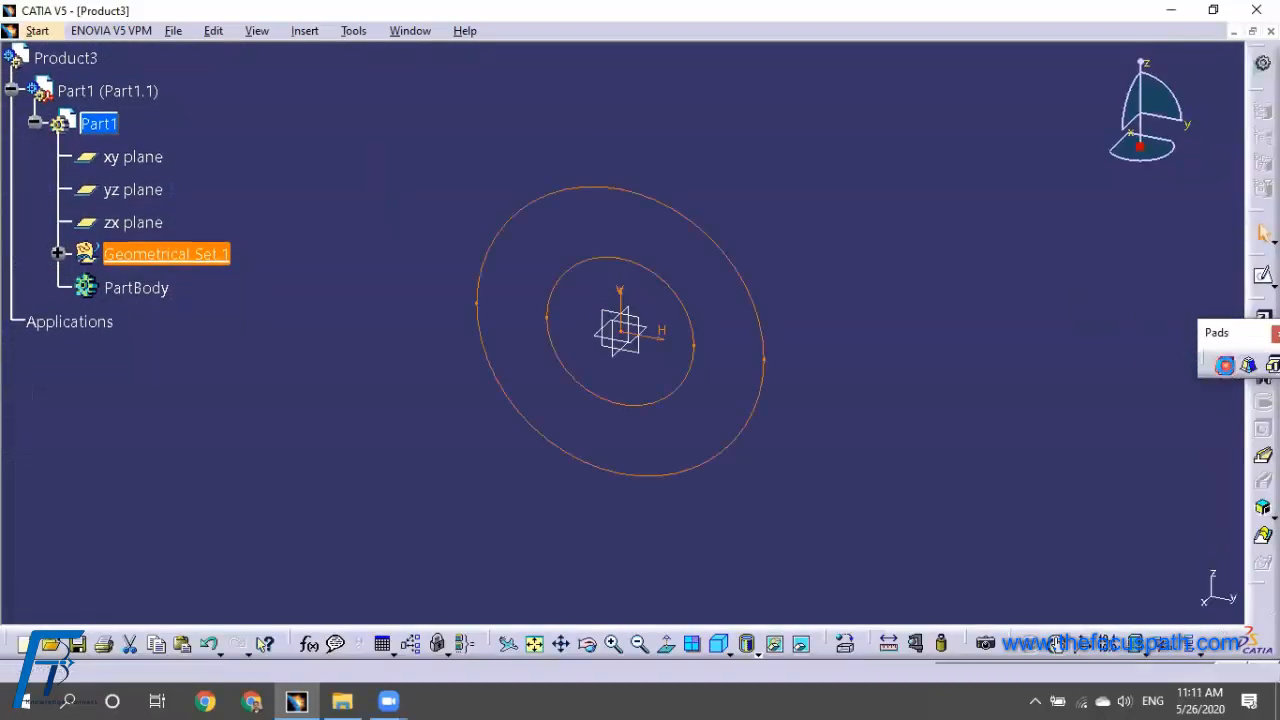
pyautogui.click(1222, 364)
pyautogui.click(785, 392)
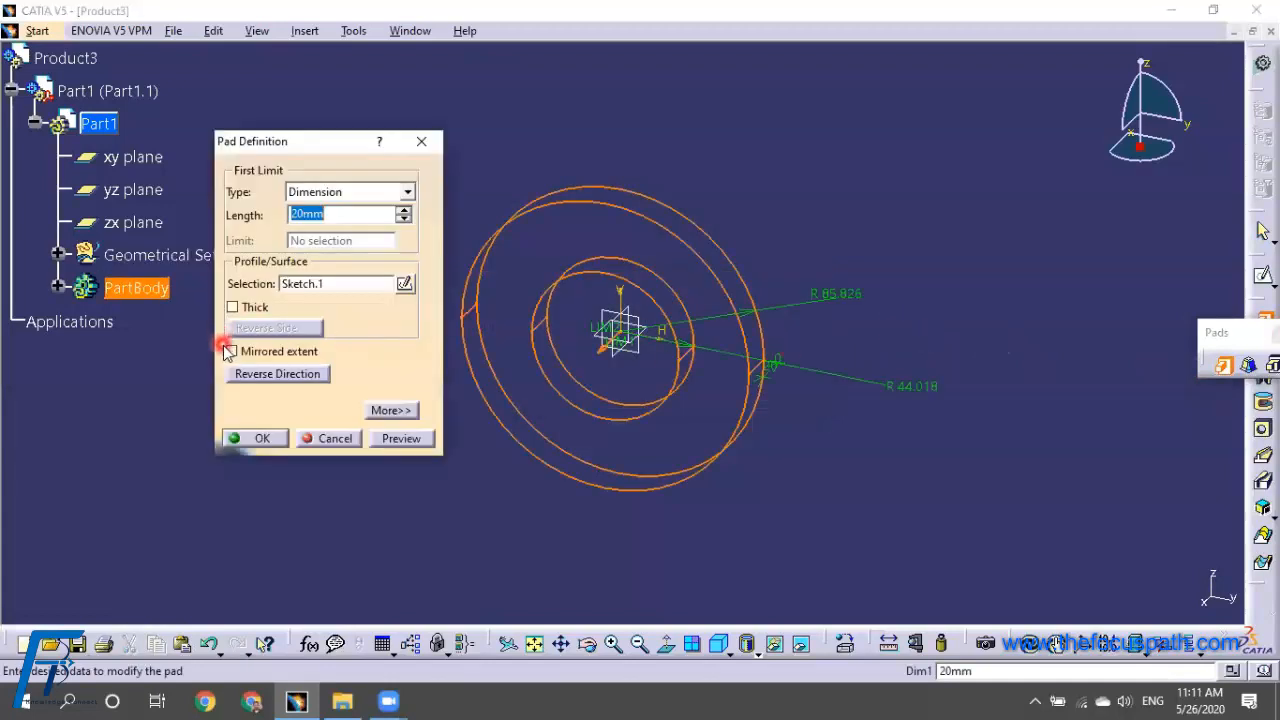
pyautogui.click(229, 351)
pyautogui.doubleClick(337, 215)
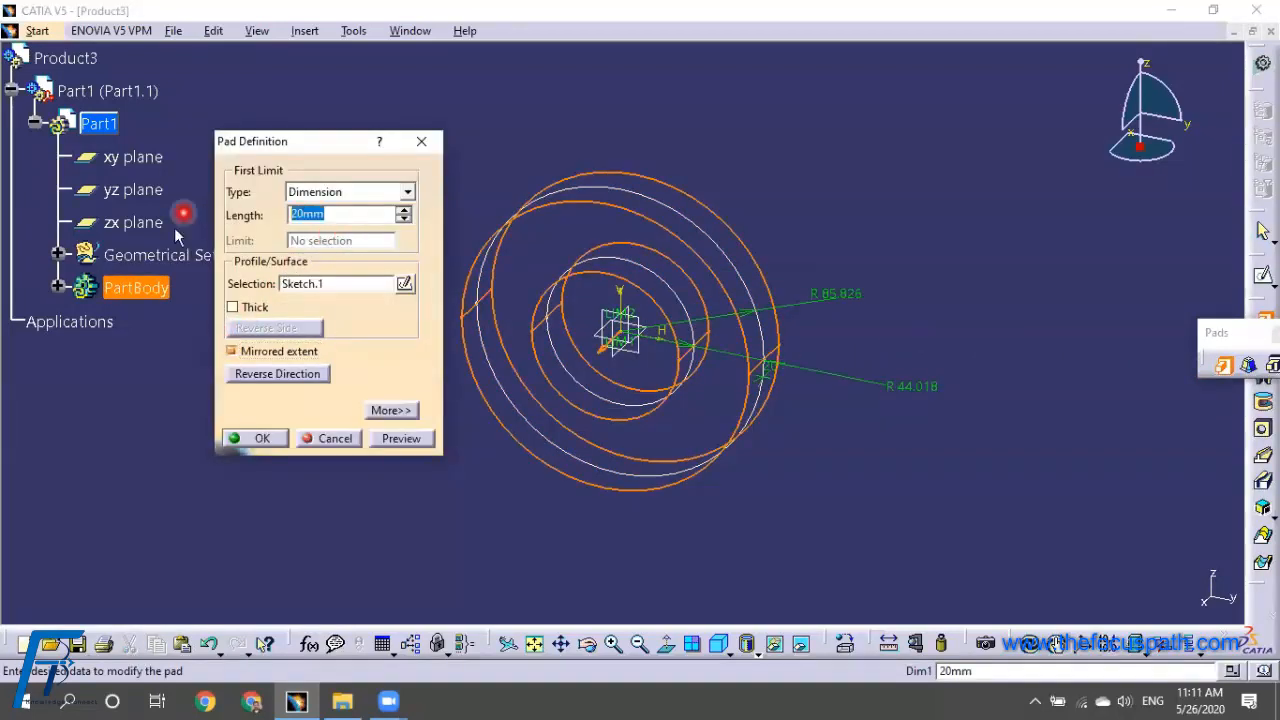
pyautogui.doubleClick(348, 214)
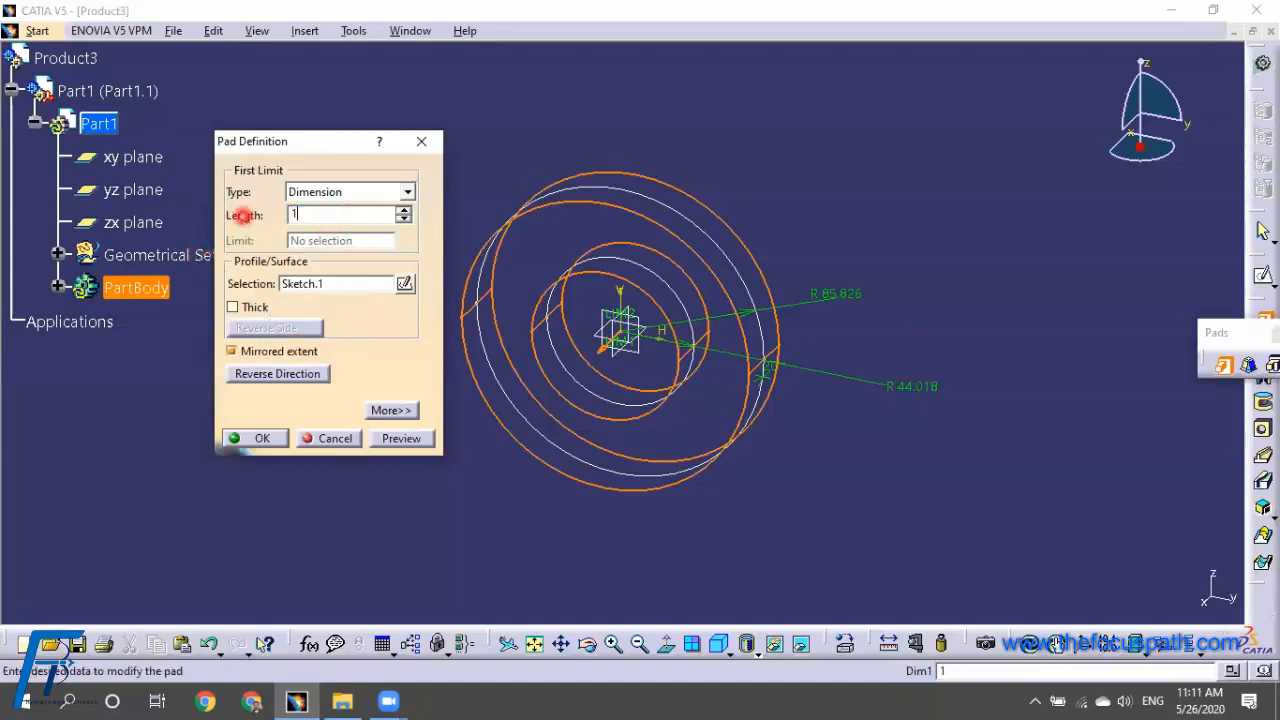
pyautogui.click(262, 440)
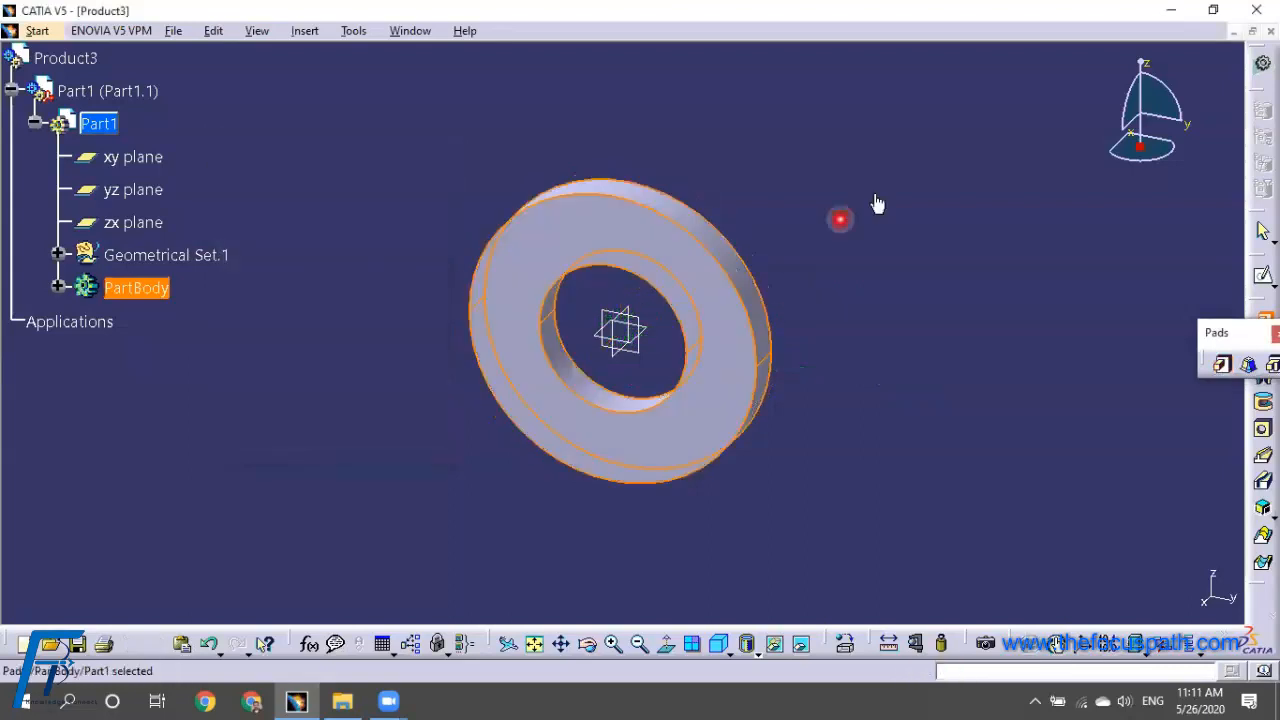
# Insert a second part into Product3 using the assembly origin, and activate Part2 for editing
pyautogui.moveTo(875, 197); pyautogui.dragTo(831, 257, button='middle')
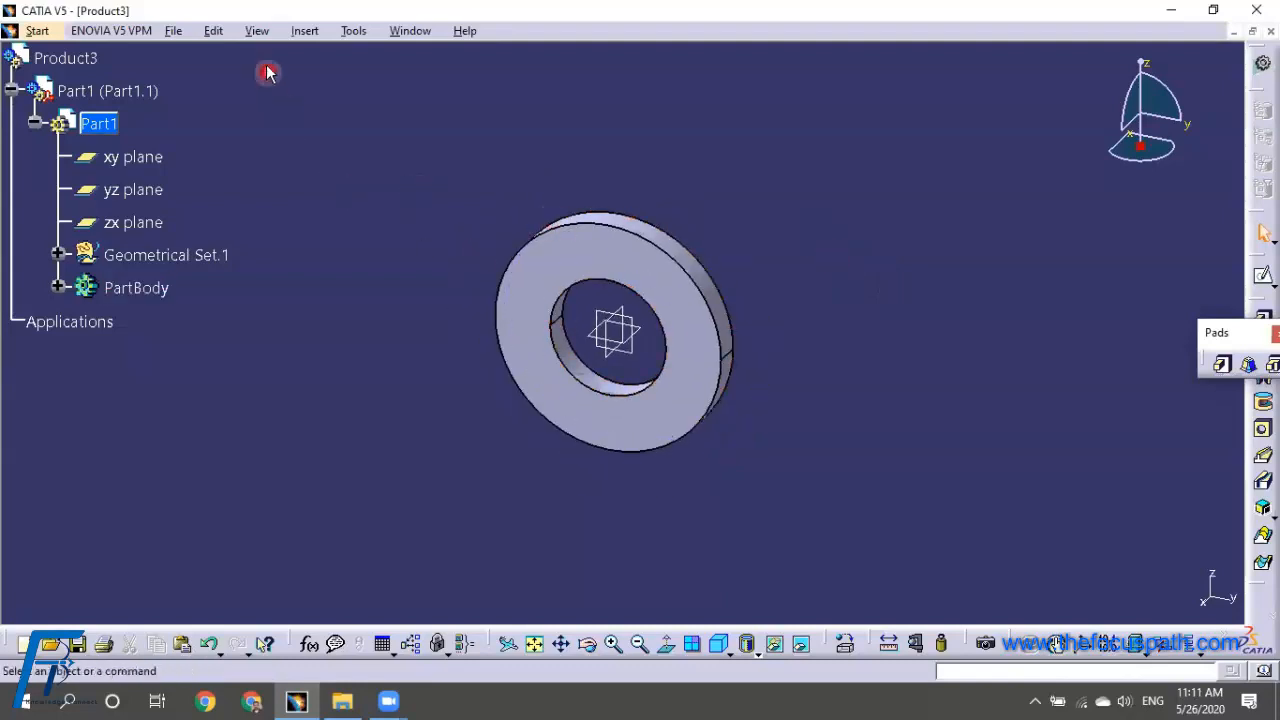
pyautogui.doubleClick(67, 59)
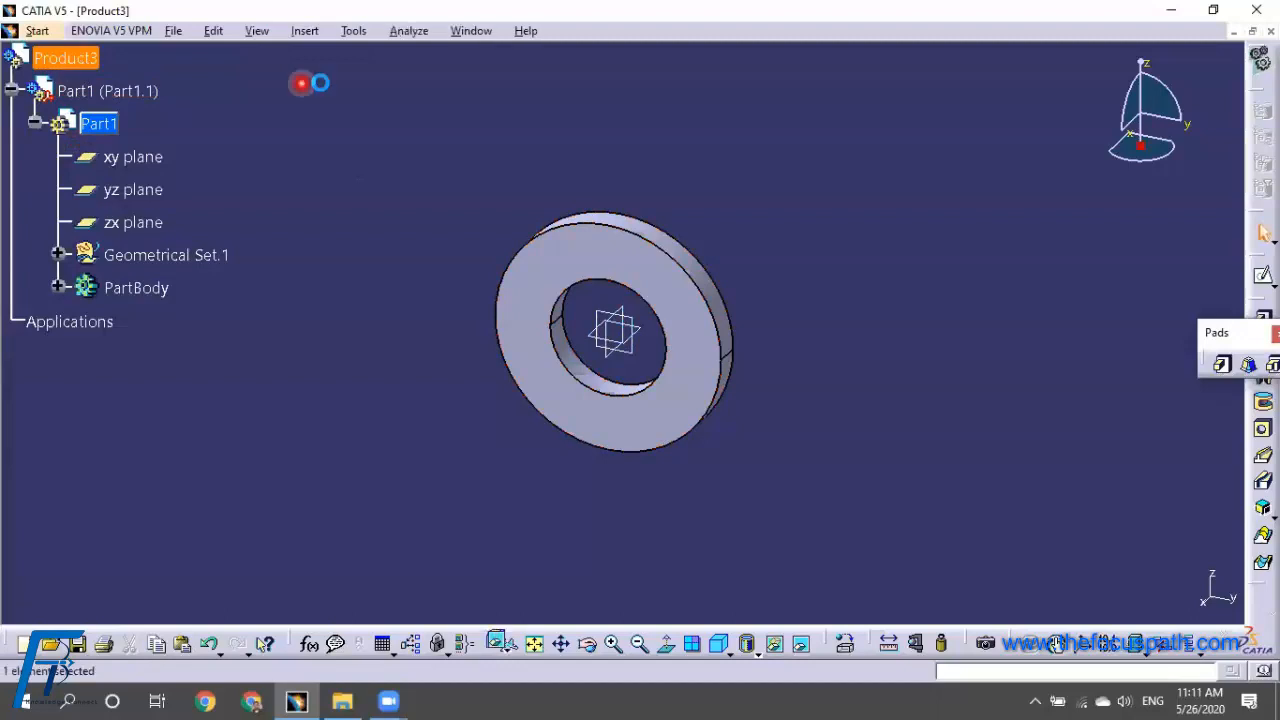
pyautogui.click(308, 30)
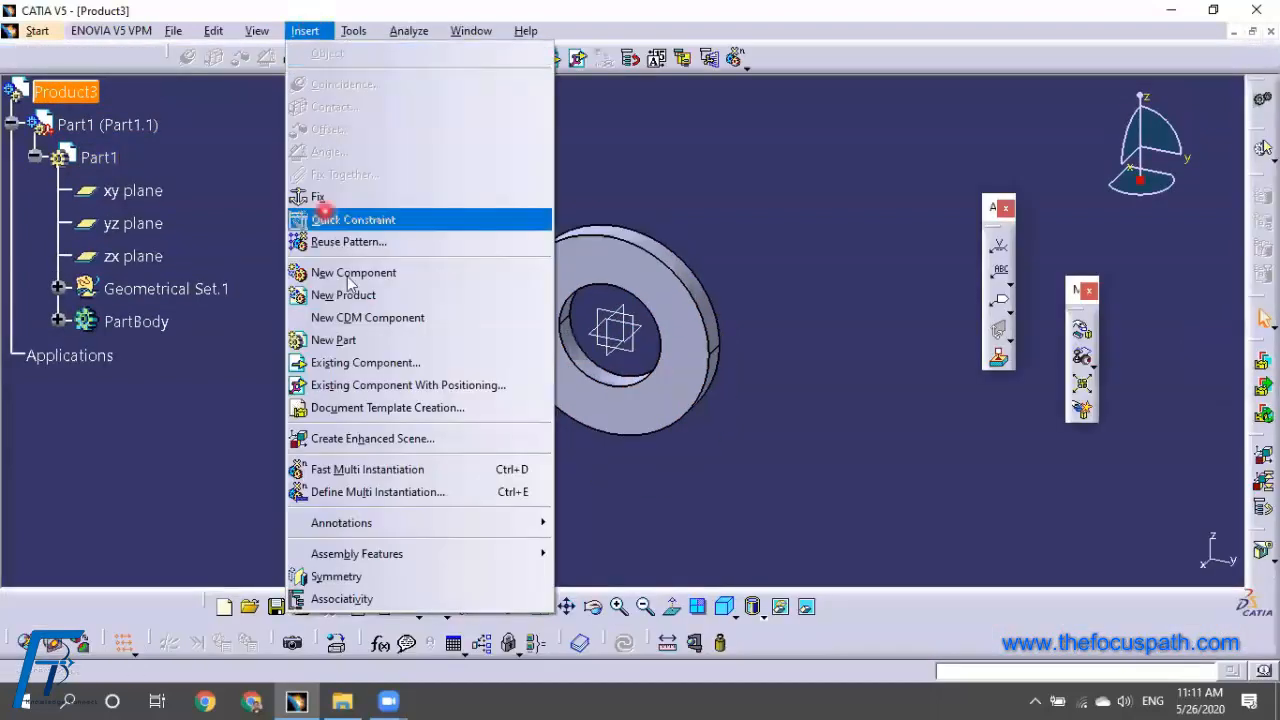
pyautogui.click(375, 341)
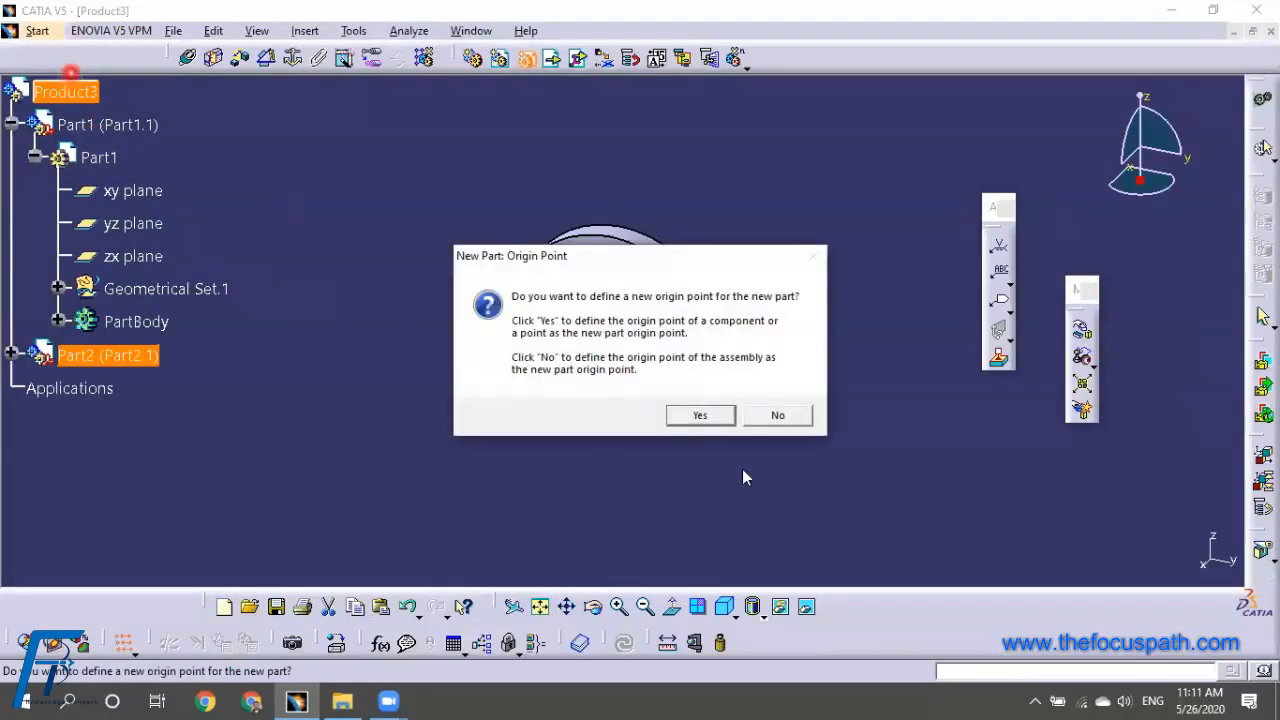
pyautogui.click(770, 416)
pyautogui.click(840, 360)
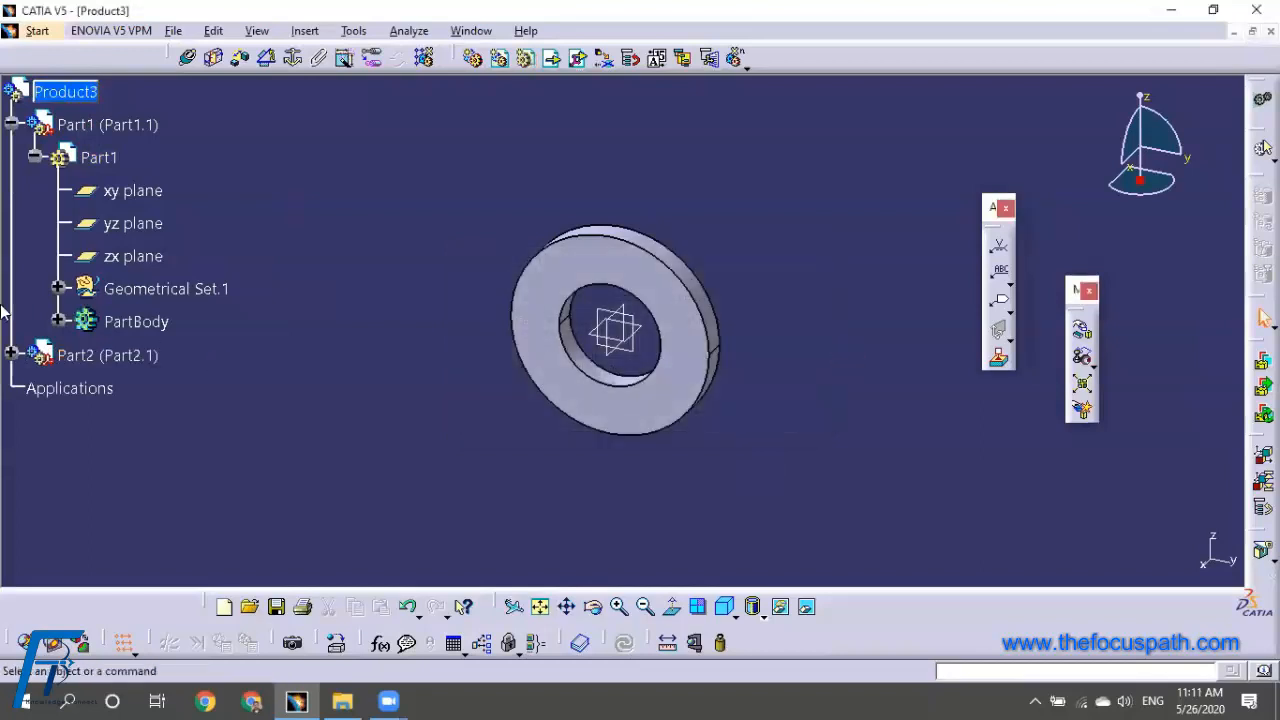
pyautogui.click(11, 355)
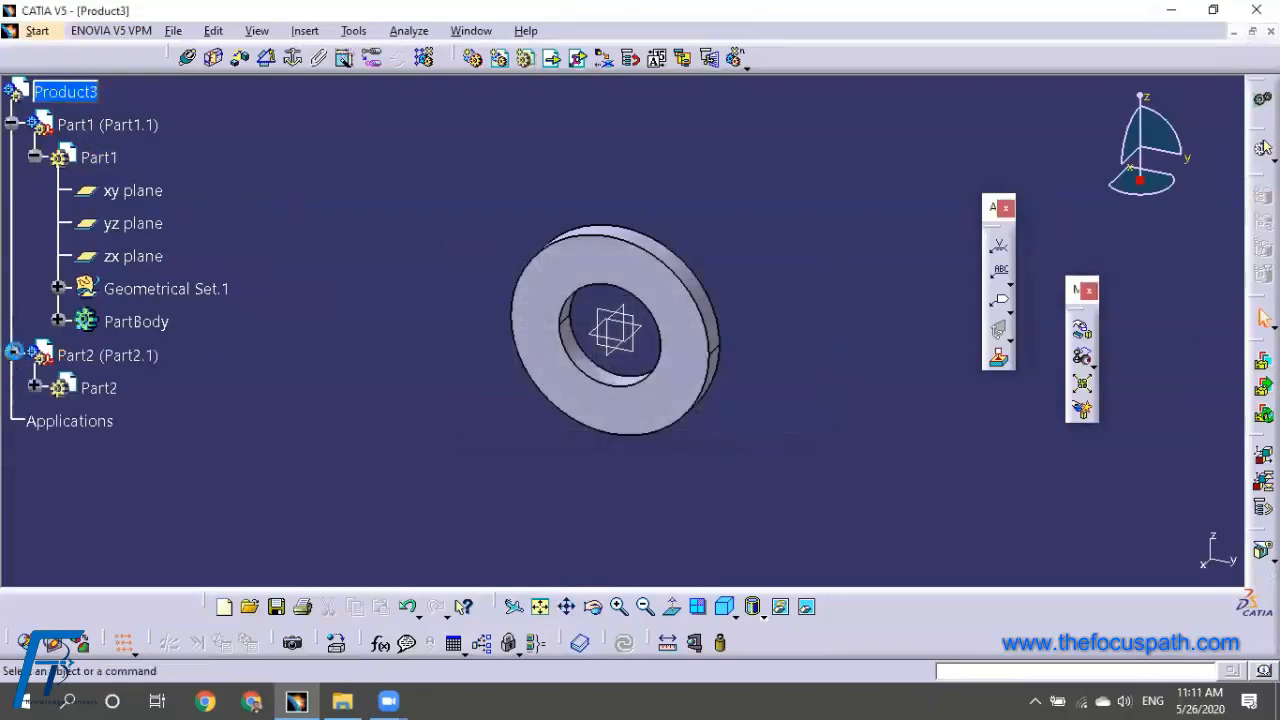
pyautogui.doubleClick(99, 388)
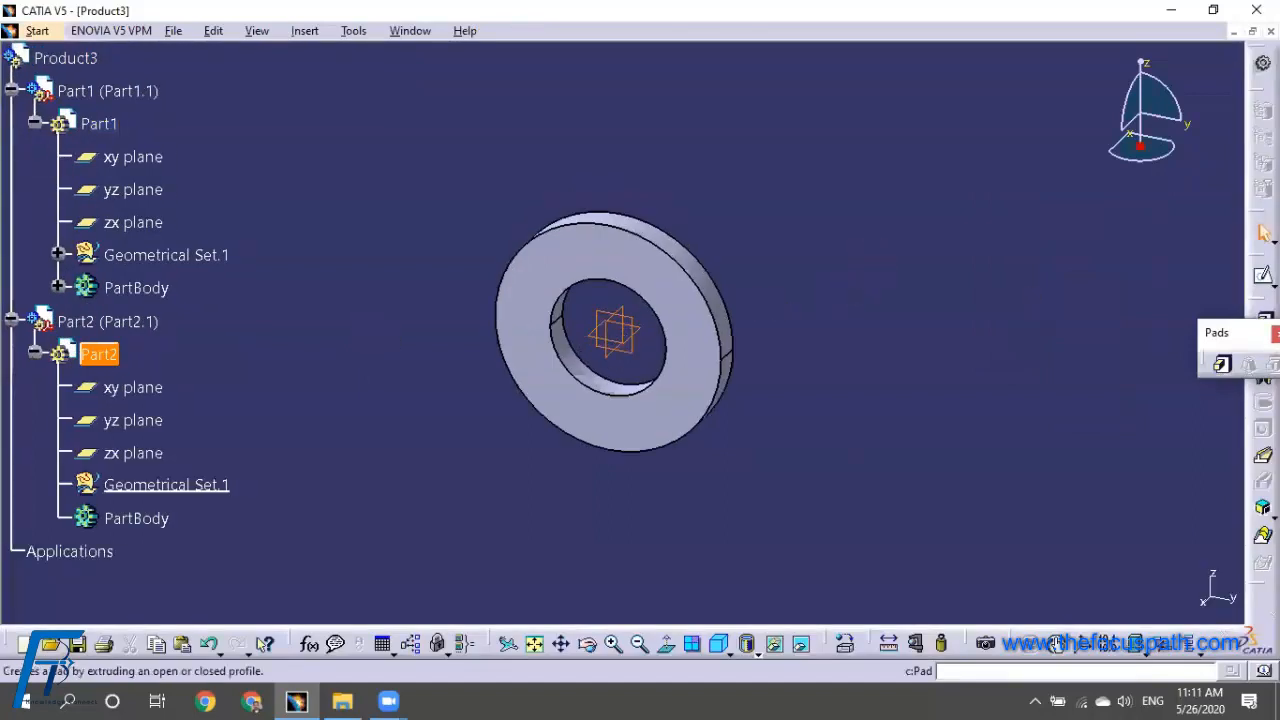
# Start a sketch on Part2's yz plane and check the ring's inner edge as a reference
pyautogui.click(1273, 285)
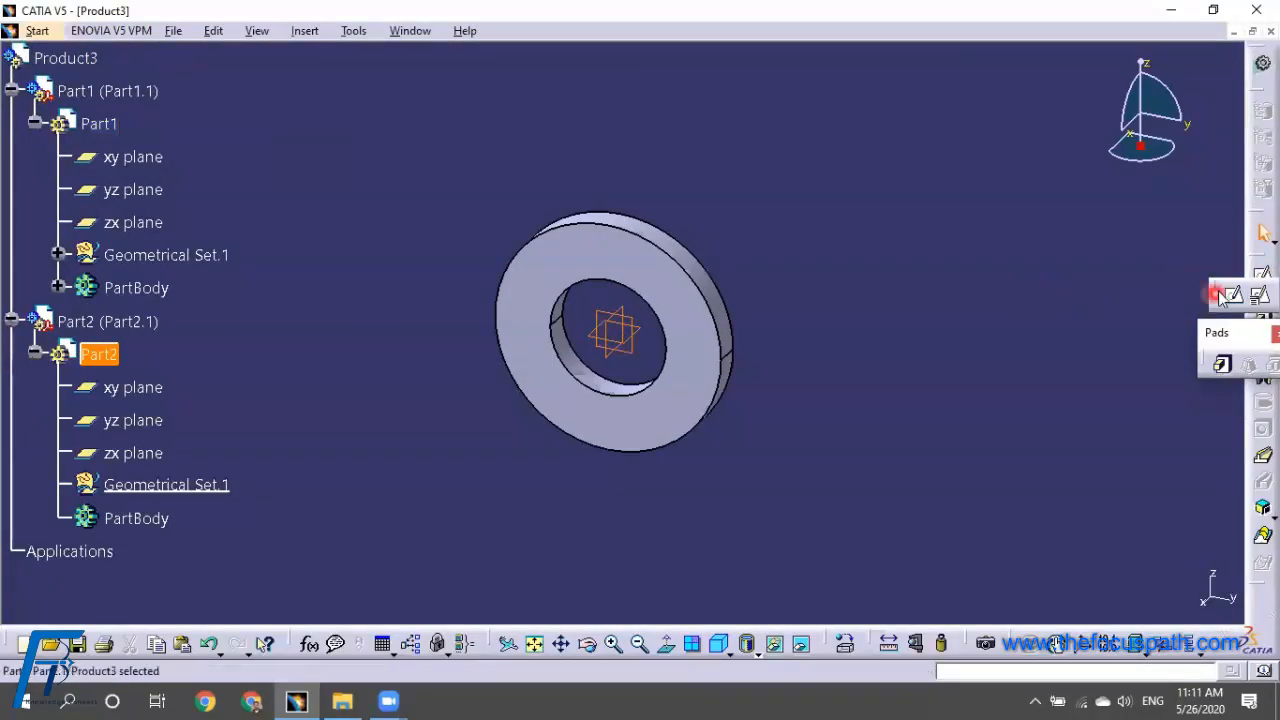
pyautogui.click(633, 358)
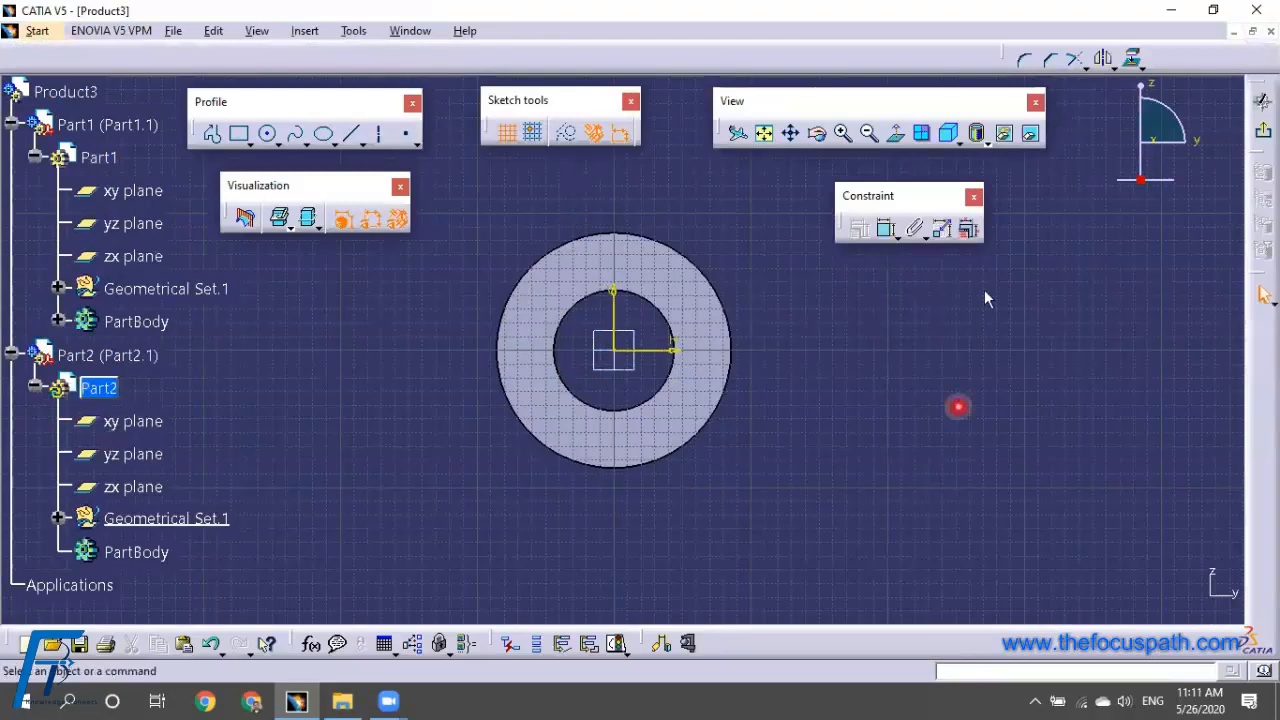
pyautogui.click(658, 303)
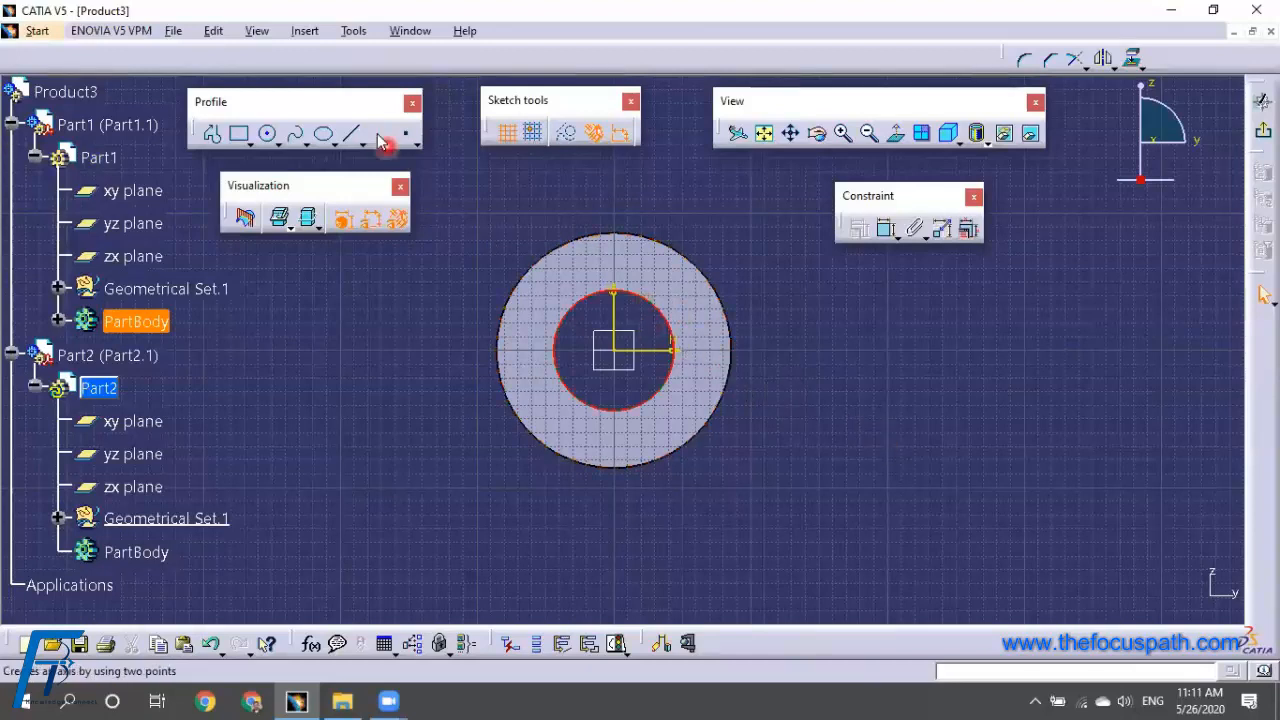
pyautogui.click(486, 189)
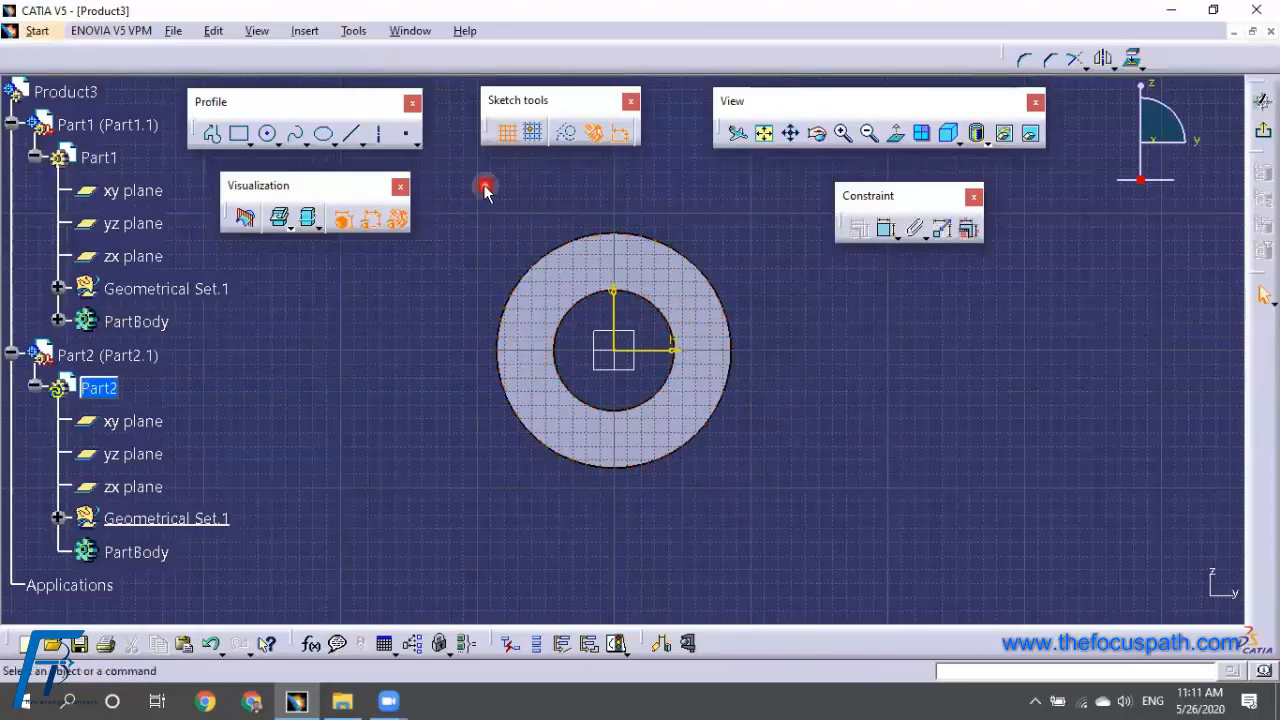
# Review the General and Display options for Part Infrastructure, including the external reference link settings
pyautogui.click(349, 33)
pyautogui.click(430, 243)
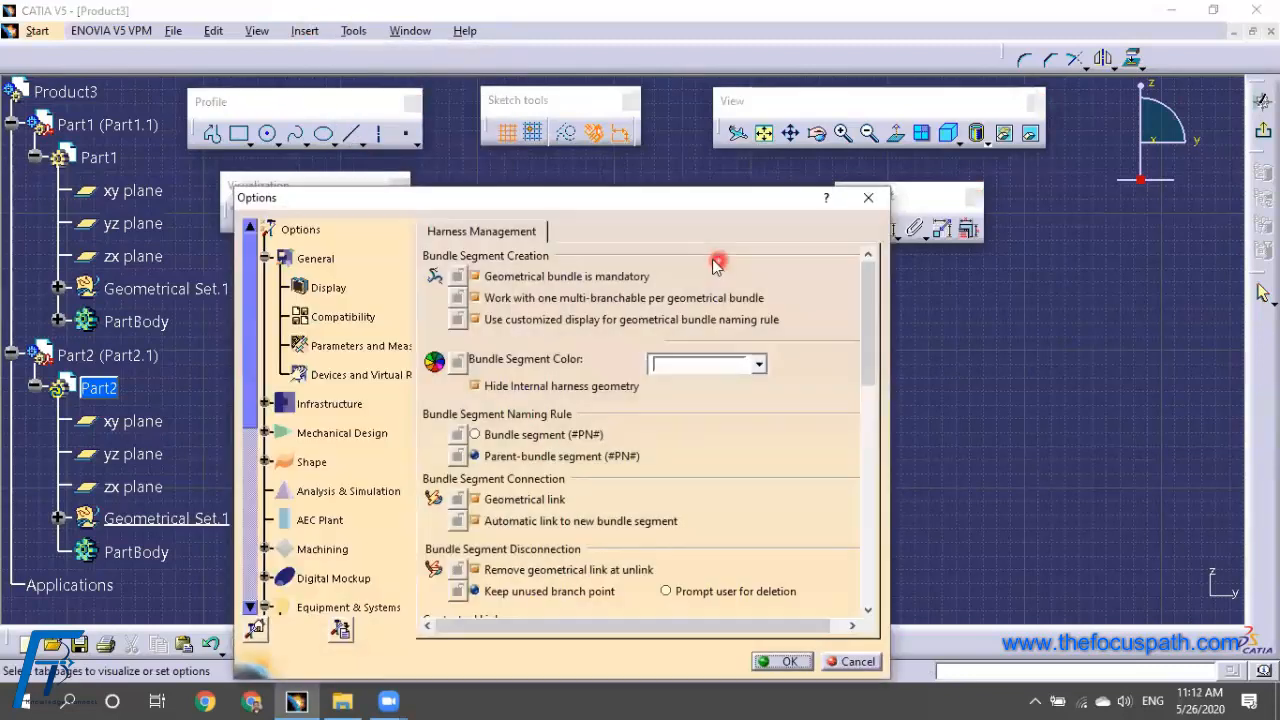
pyautogui.moveTo(657, 203); pyautogui.dragTo(808, 20)
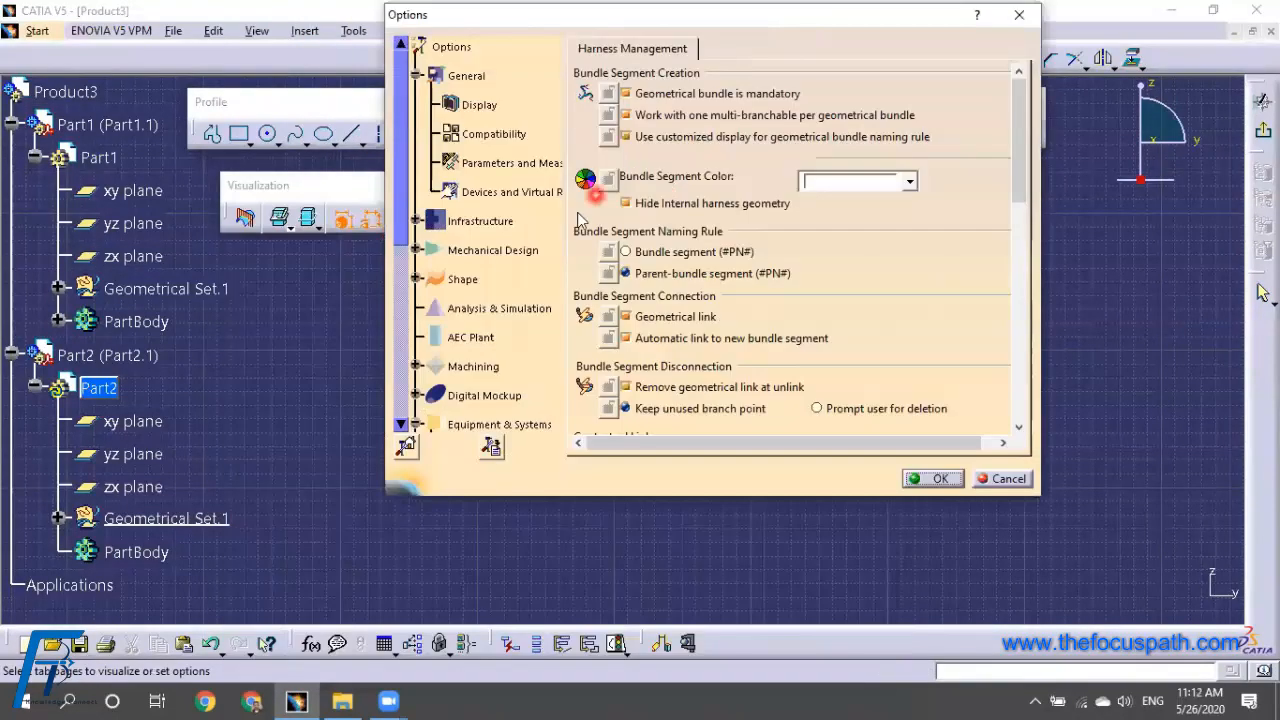
pyautogui.click(474, 224)
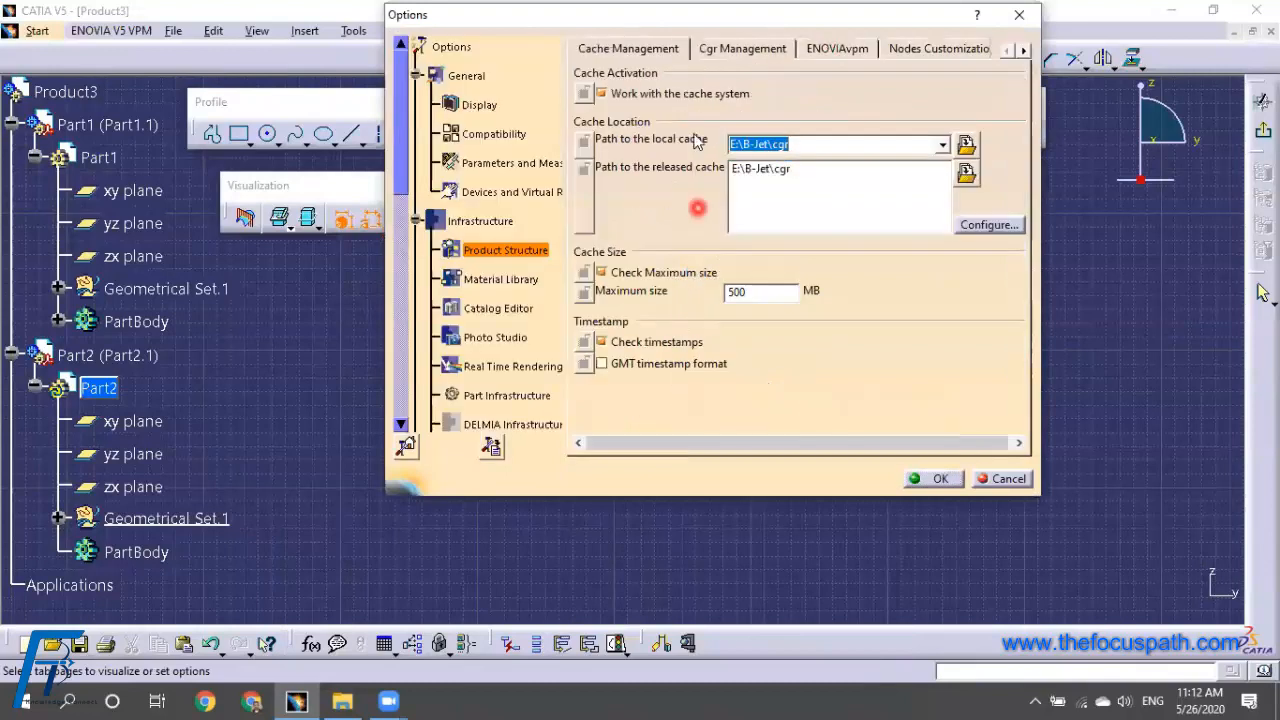
pyautogui.click(519, 410)
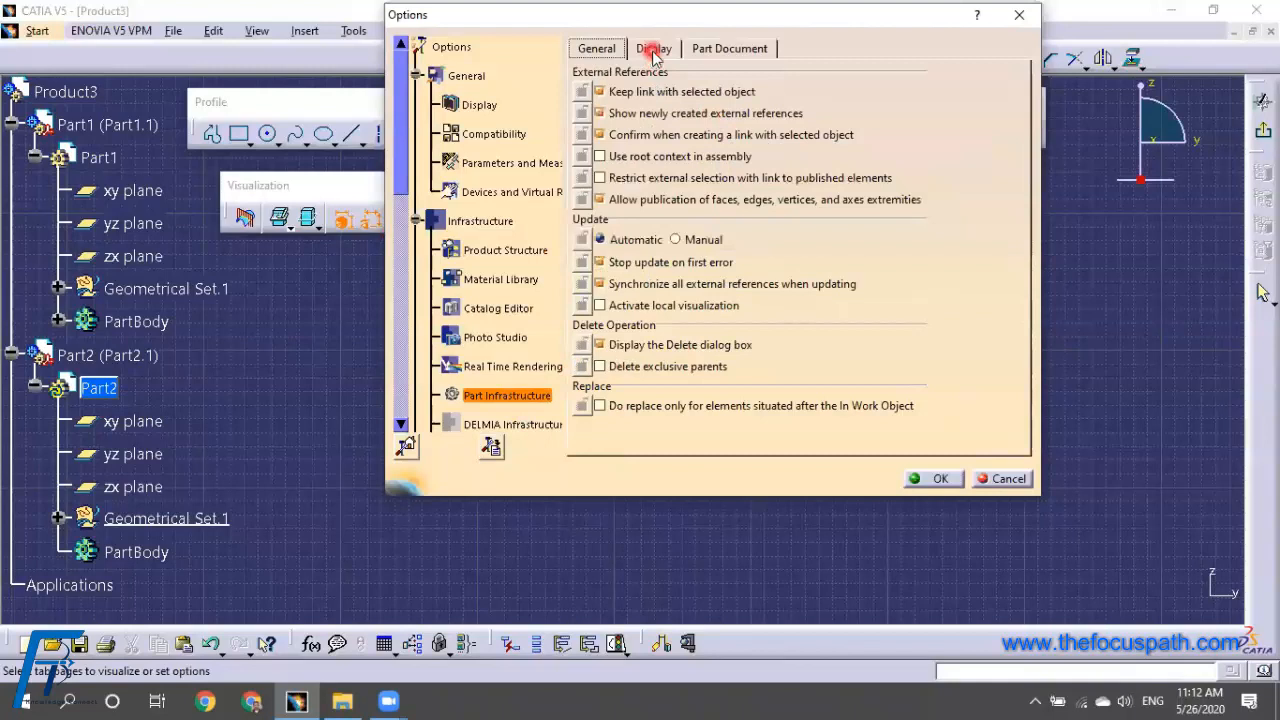
pyautogui.click(653, 50)
pyautogui.click(598, 49)
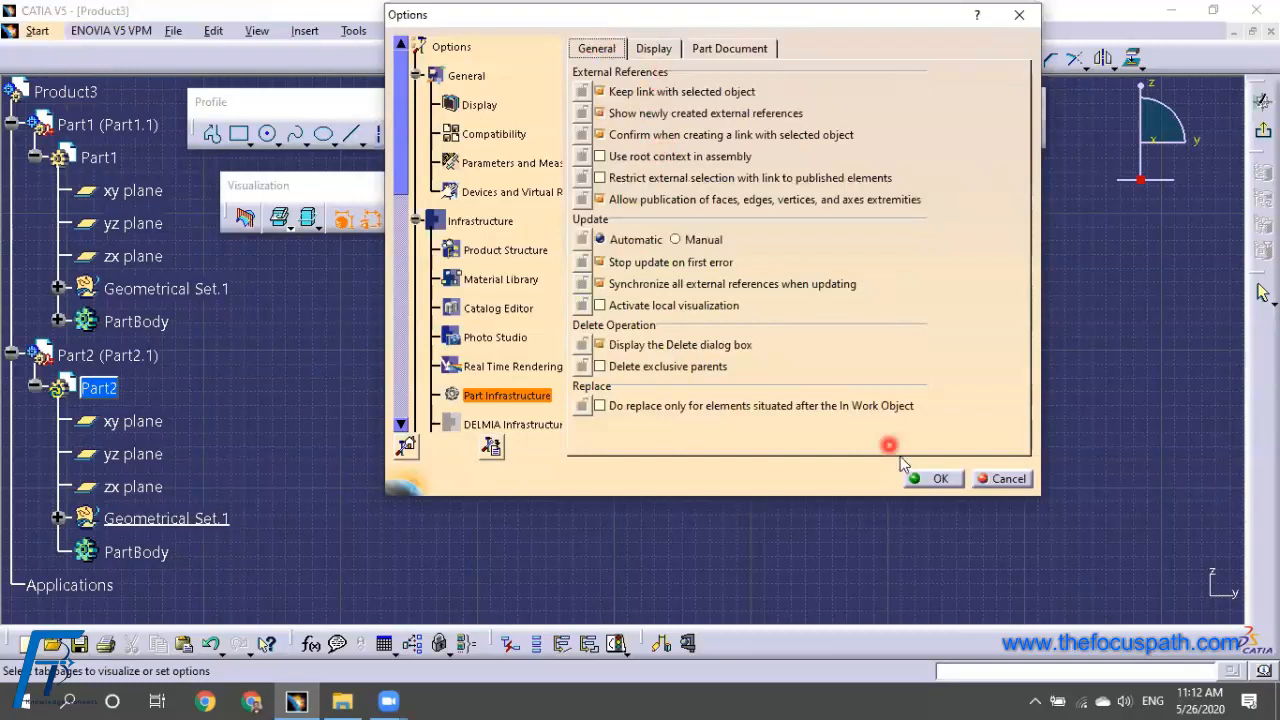
pyautogui.click(940, 479)
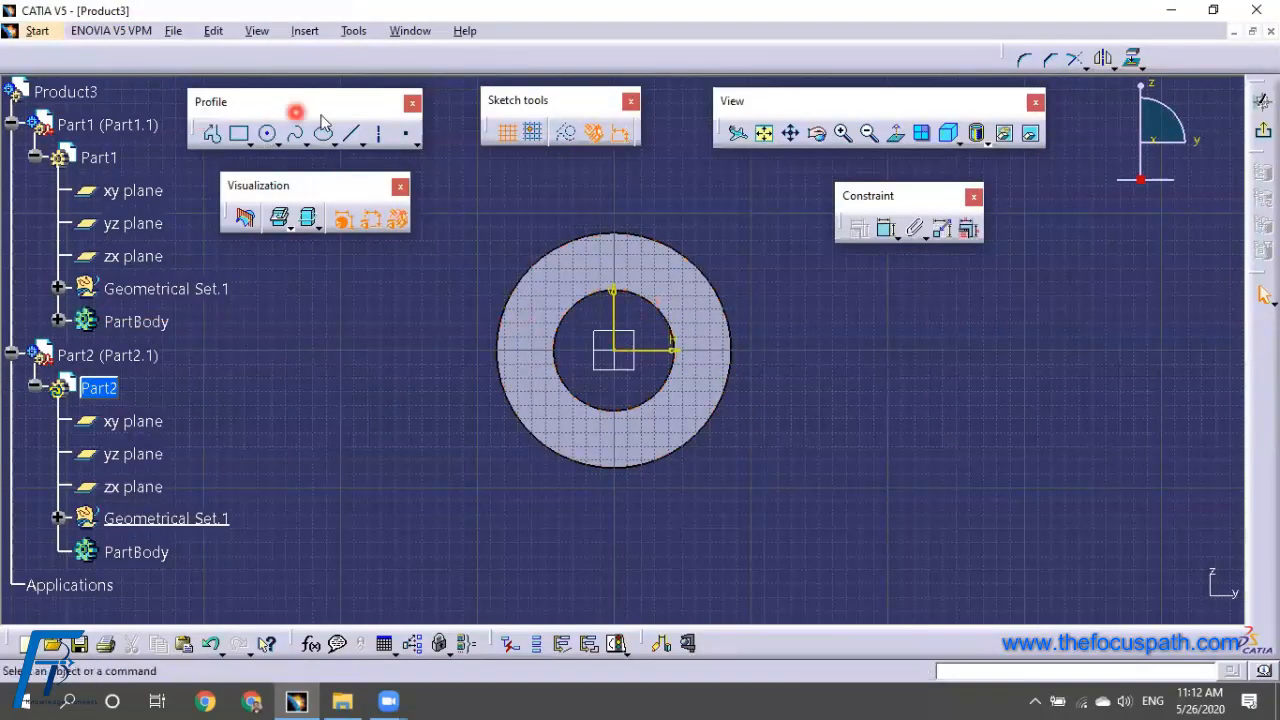
# Project the ring's inner edge into Part2's sketch with the link kept, then exit the sketch and expand External References
pyautogui.click(651, 306)
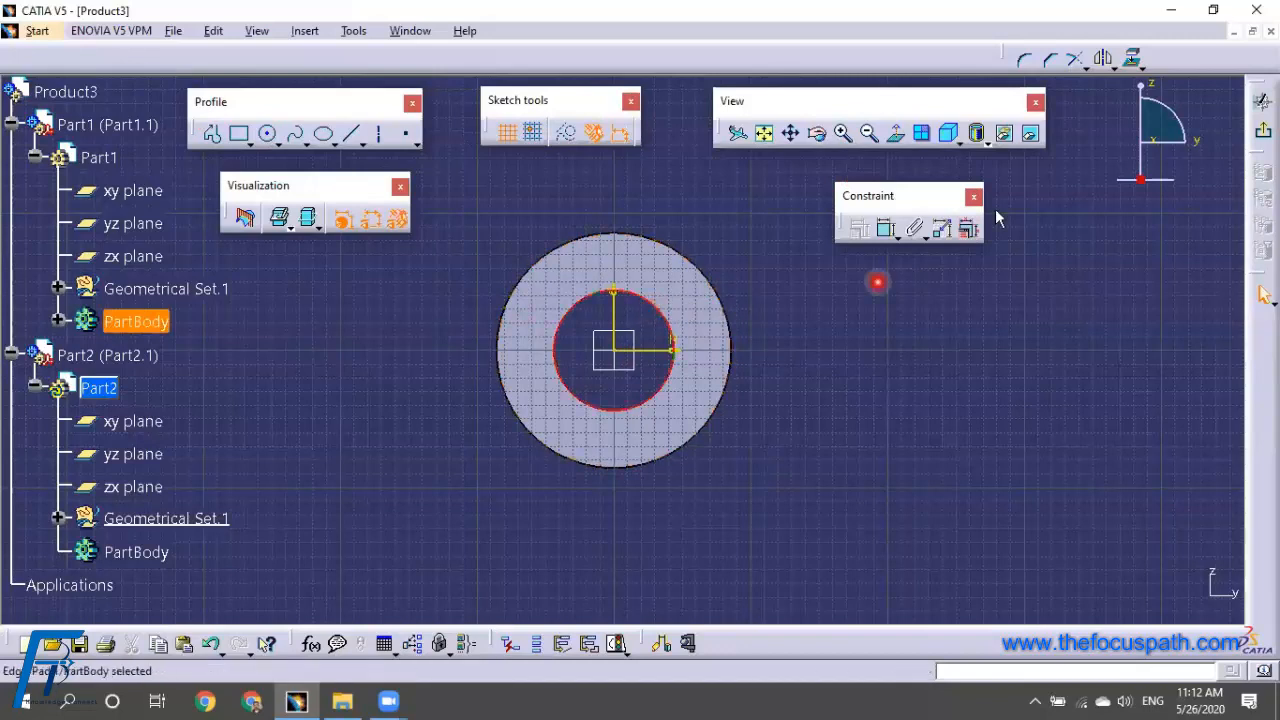
pyautogui.click(1130, 62)
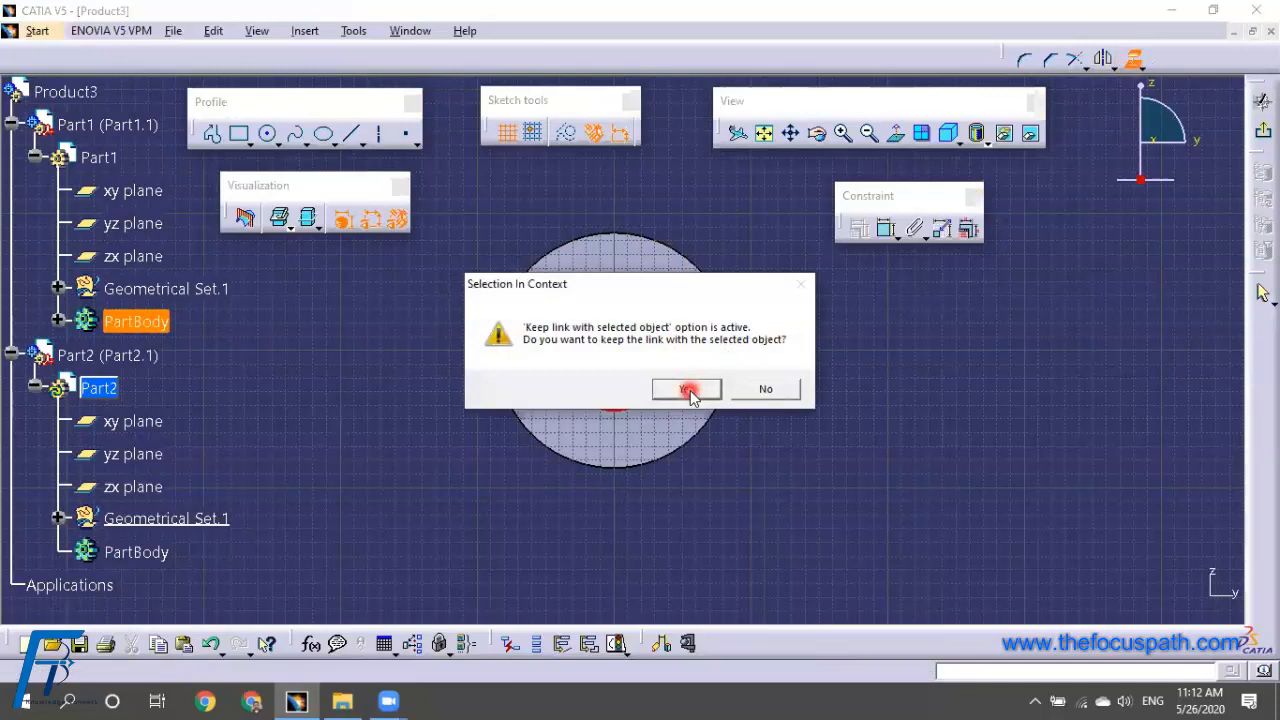
pyautogui.click(688, 392)
pyautogui.click(993, 445)
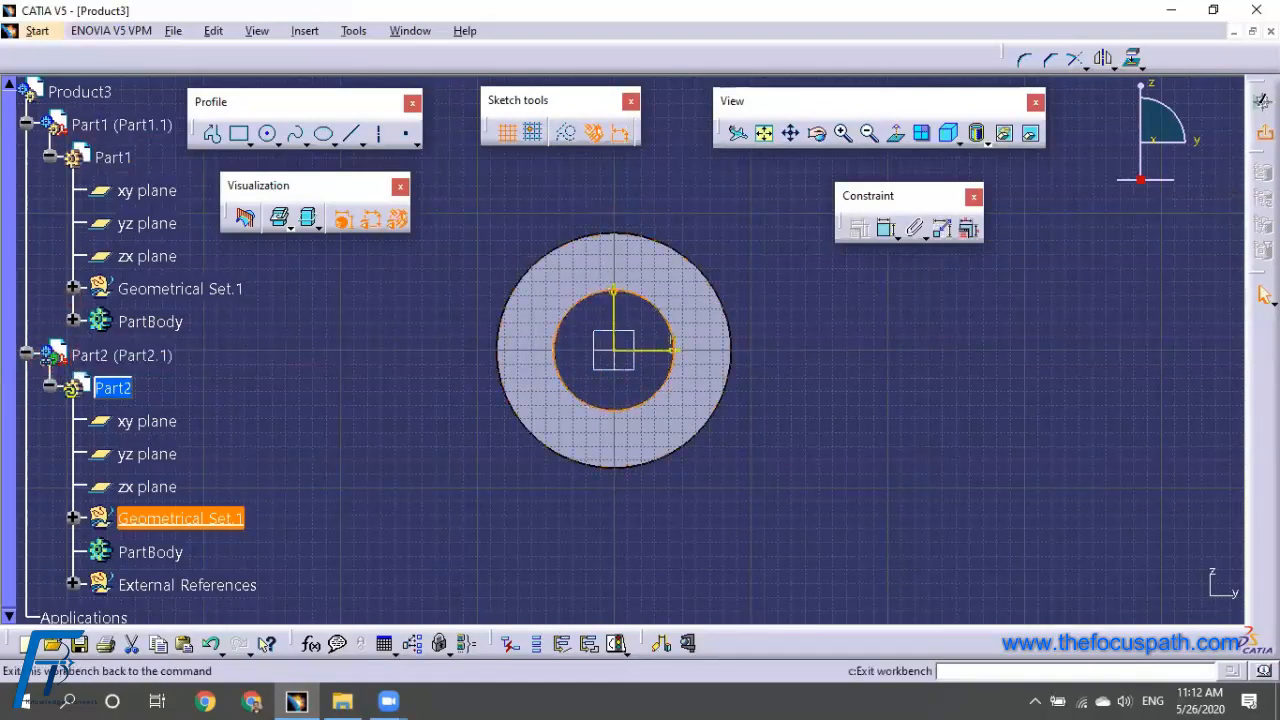
pyautogui.click(994, 360)
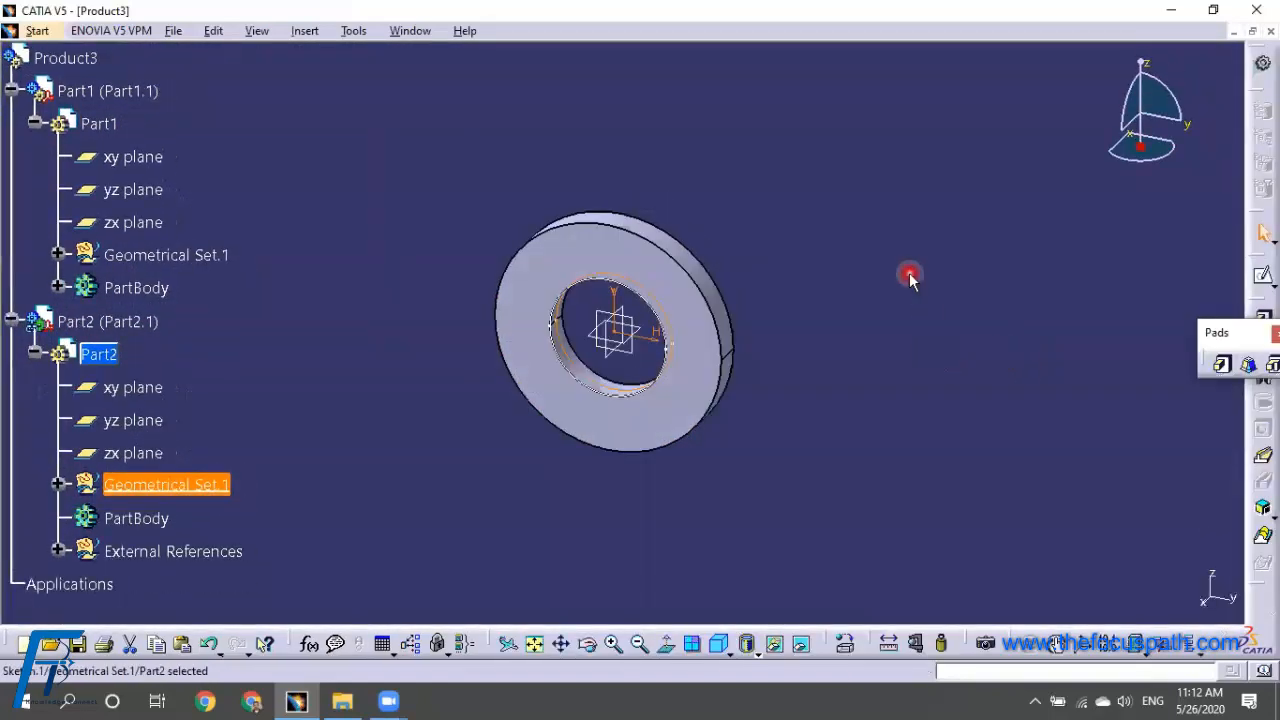
pyautogui.click(73, 377)
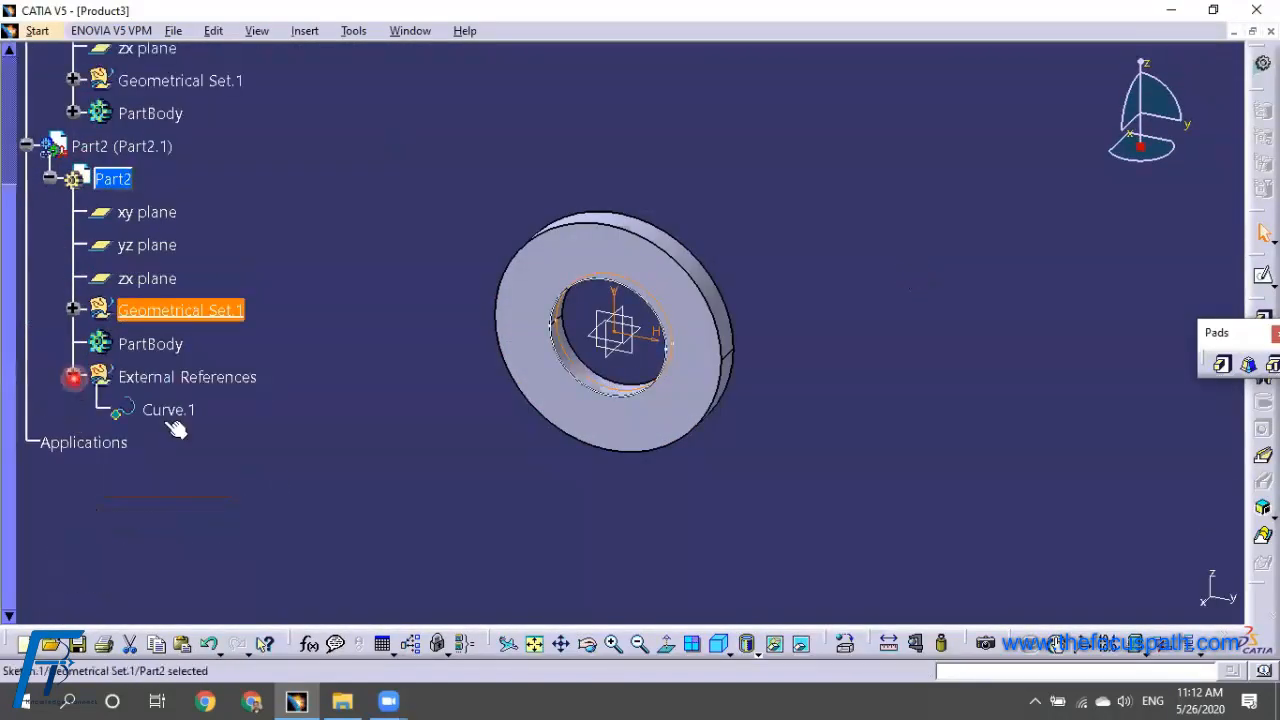
# Extrude Part2's projected circle as a pad with a length of 150 mm and mirrored extent
pyautogui.moveTo(1076, 356); pyautogui.dragTo(1068, 412, button='middle')
pyautogui.scroll(2, 977, 347)
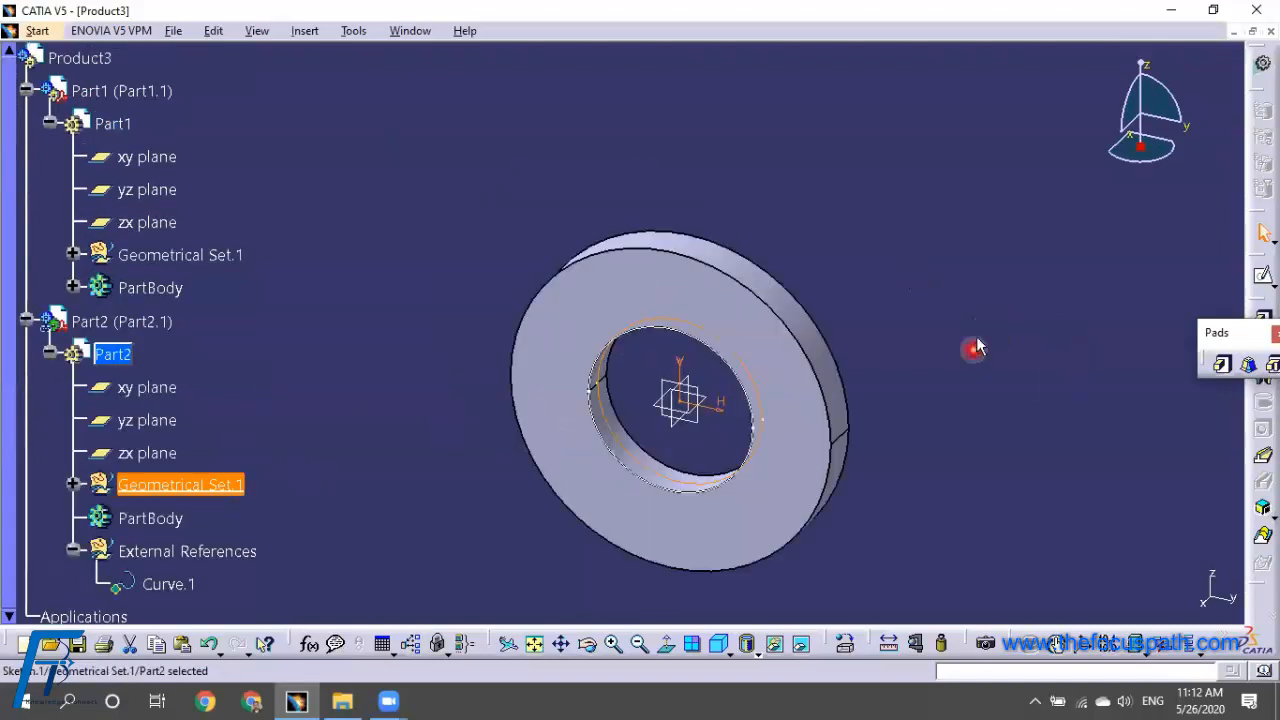
pyautogui.click(1221, 364)
pyautogui.click(779, 390)
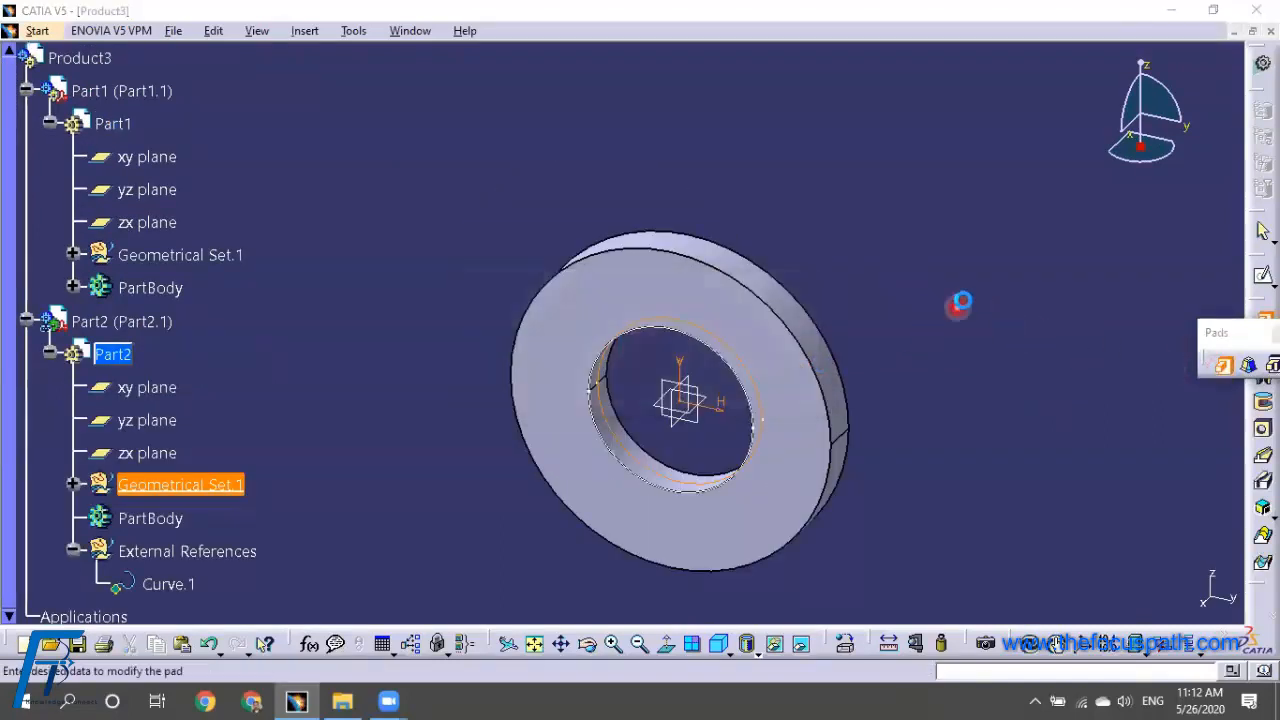
pyautogui.click(248, 356)
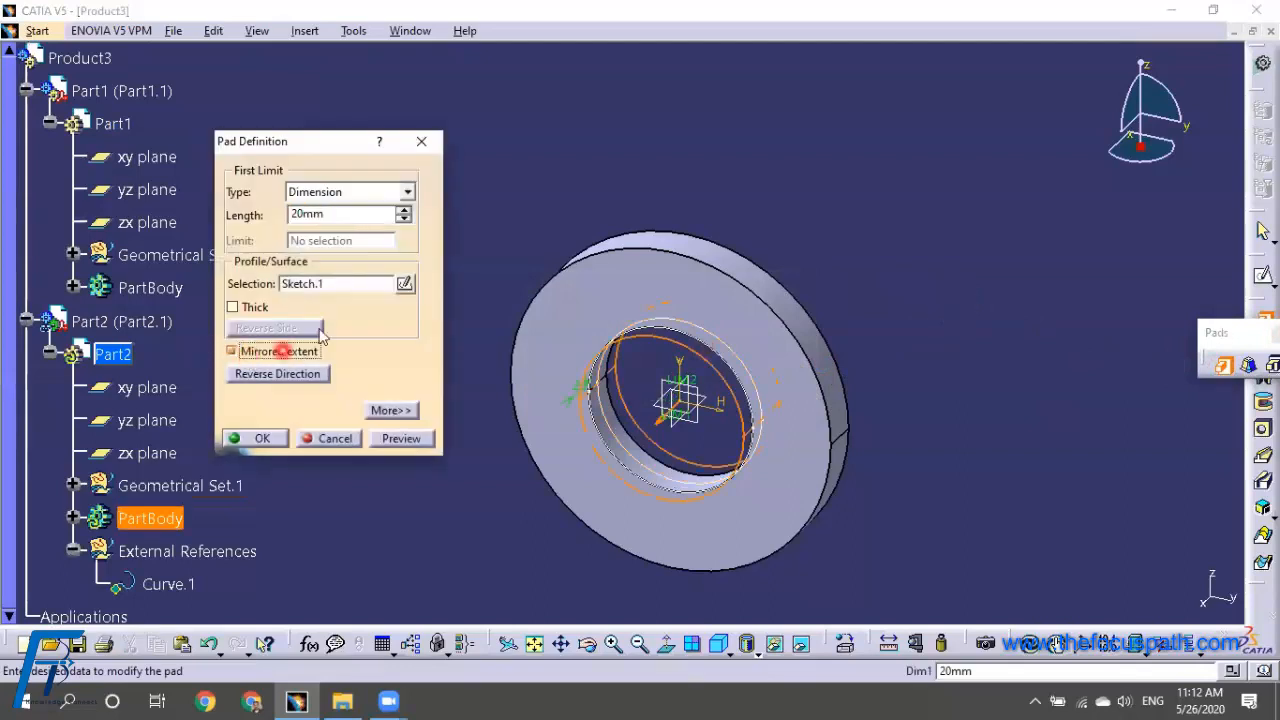
pyautogui.write('15')
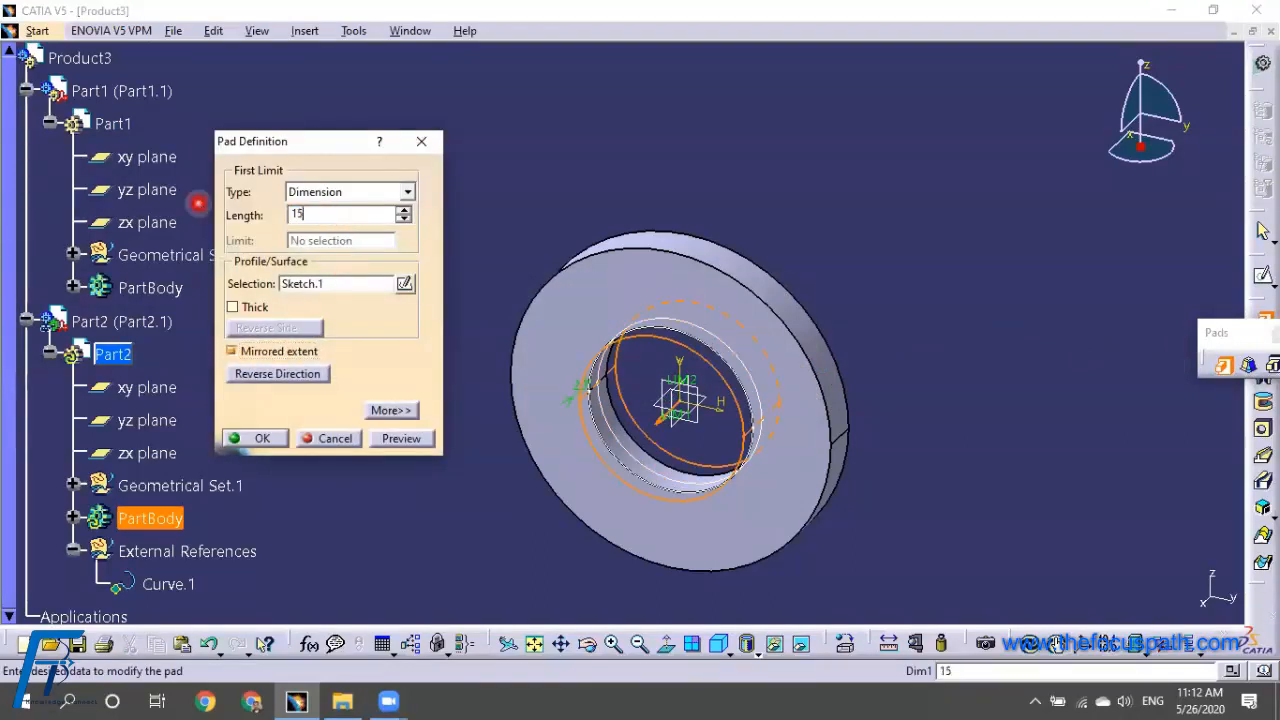
pyautogui.write('0')
pyautogui.click(270, 440)
pyautogui.moveTo(568, 236); pyautogui.dragTo(780, 393, button='middle')
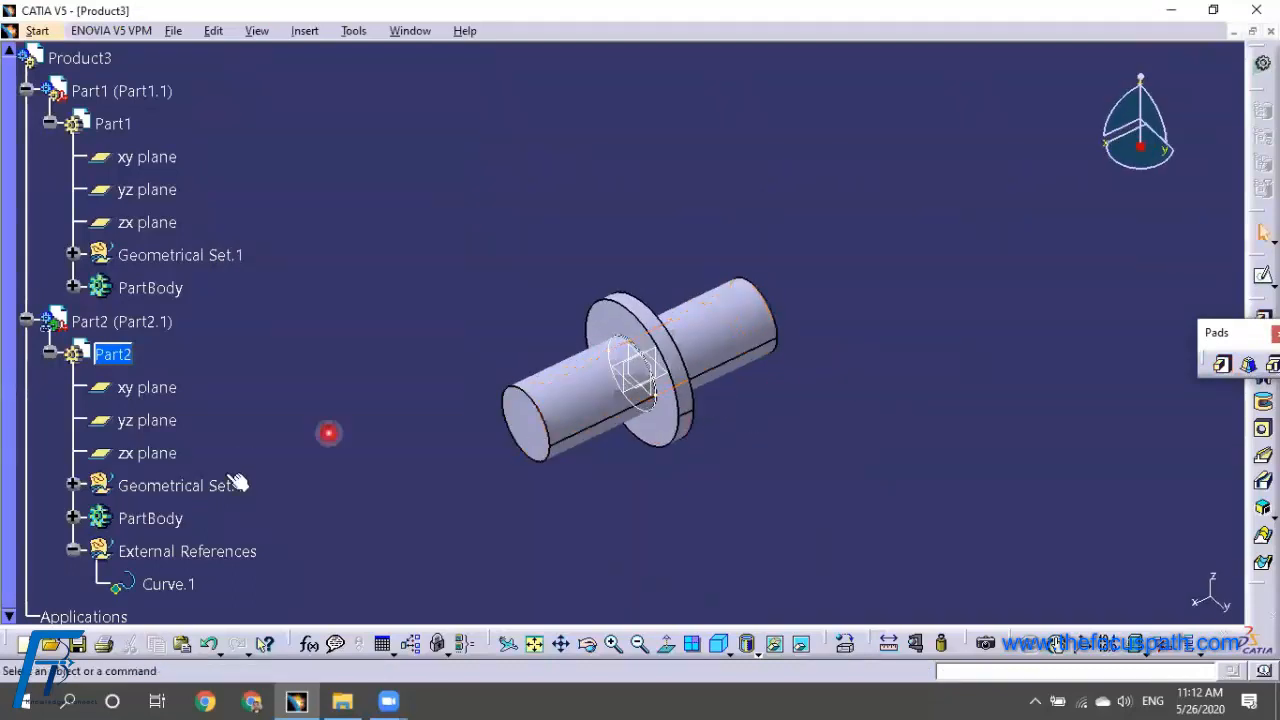
# Show the graphic properties and colour Part2's PartBody yellow
pyautogui.click(172, 517)
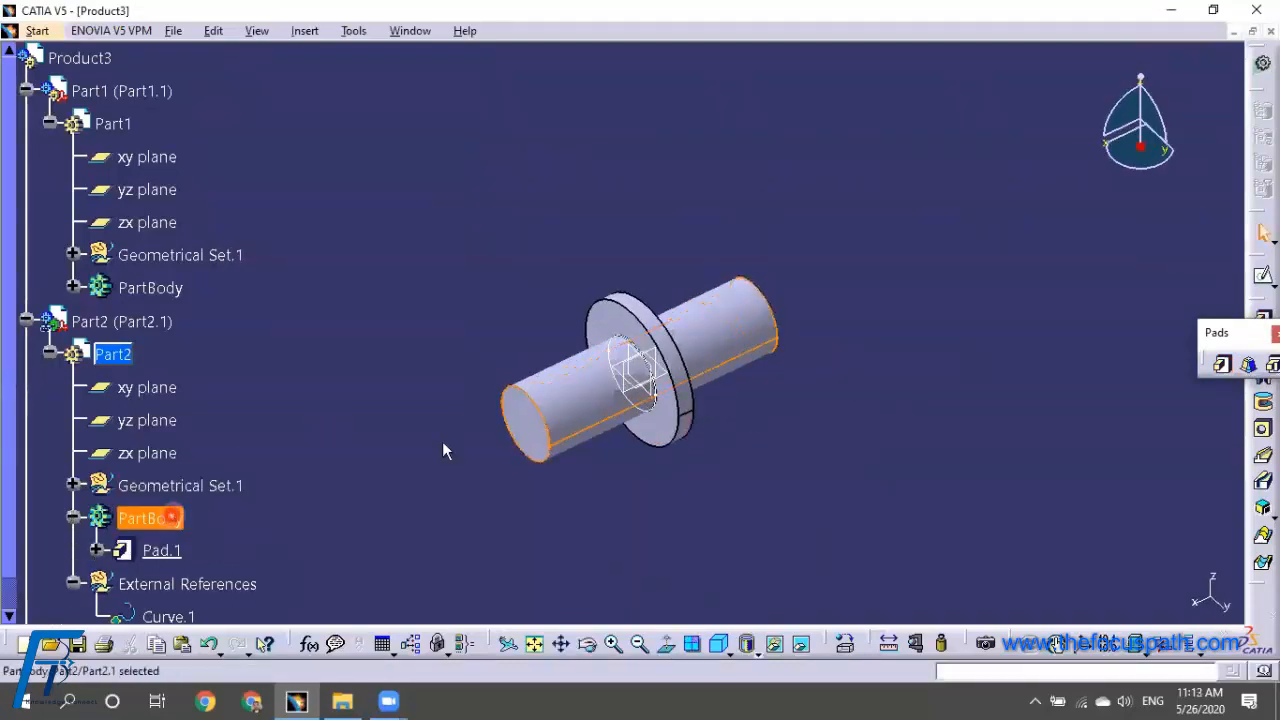
pyautogui.rightClick(1264, 105)
pyautogui.click(1100, 75)
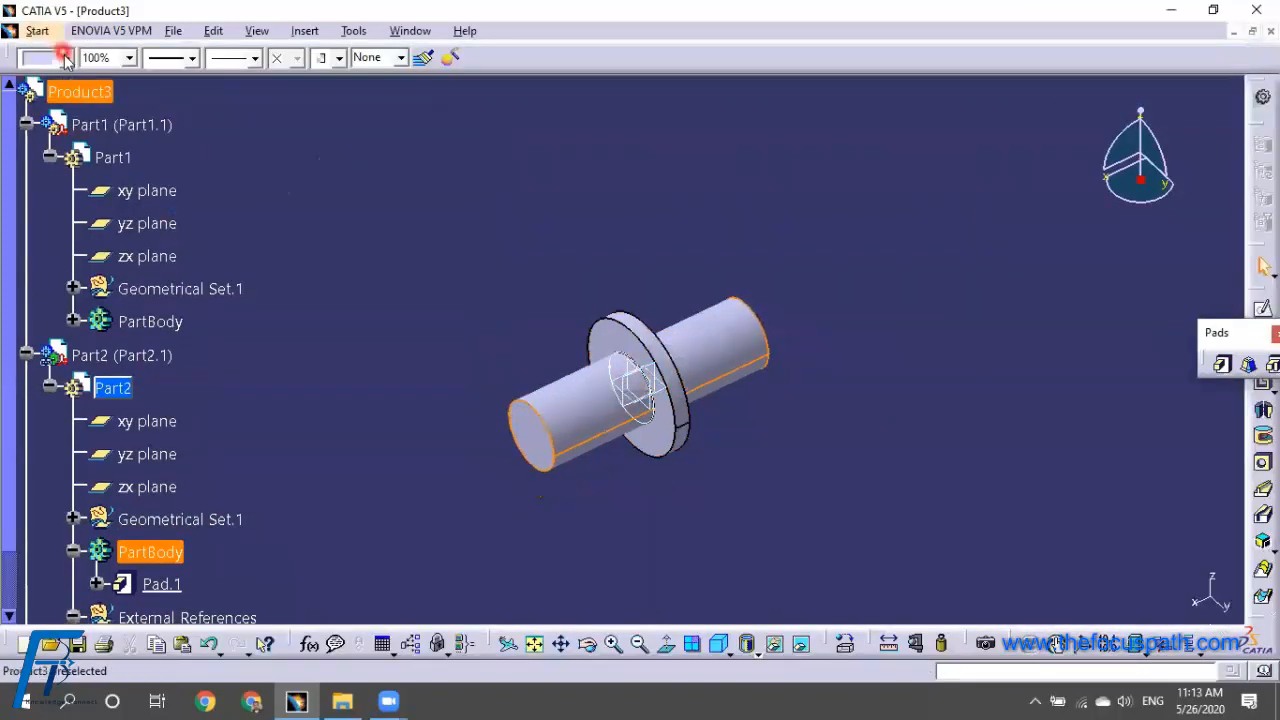
pyautogui.click(64, 60)
pyautogui.click(57, 257)
pyautogui.click(839, 297)
pyautogui.moveTo(839, 297); pyautogui.dragTo(807, 254, button='middle')
pyautogui.scroll(1, 785, 206)
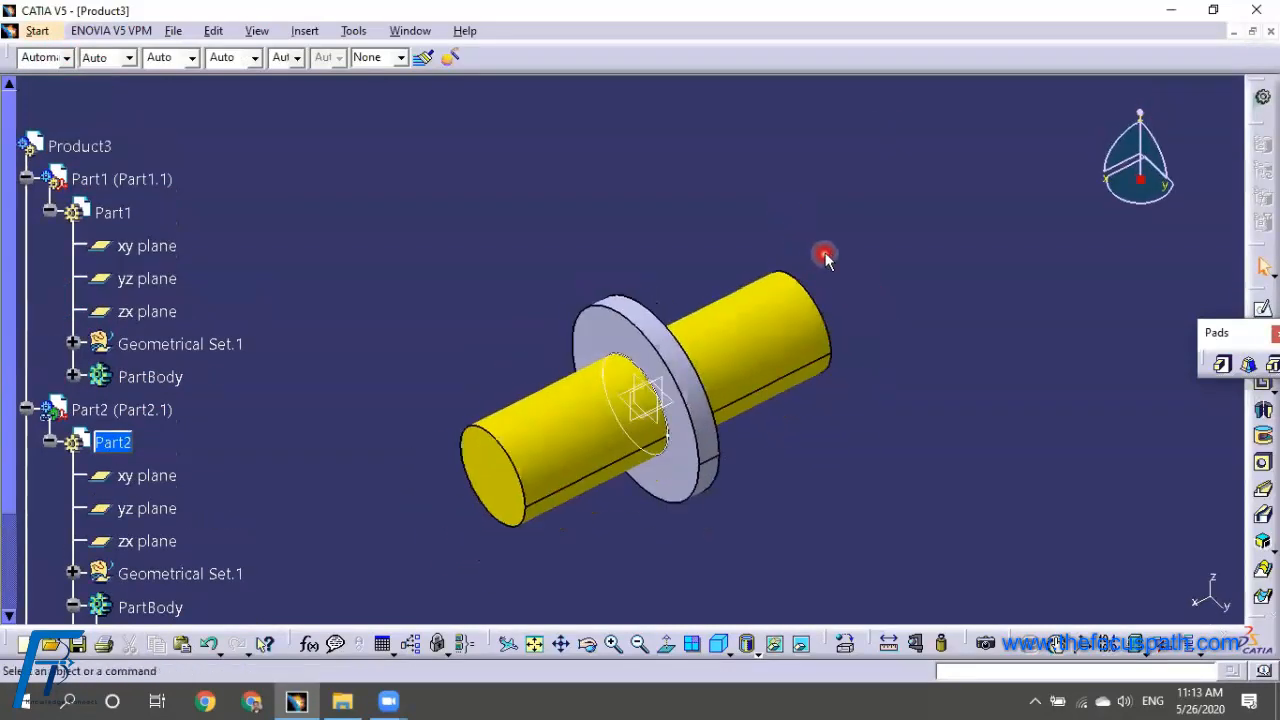
pyautogui.moveTo(678, 250); pyautogui.dragTo(636, 200, button='middle')
pyautogui.scroll(-2, 500, 210)
pyautogui.scroll(2, 500, 210)
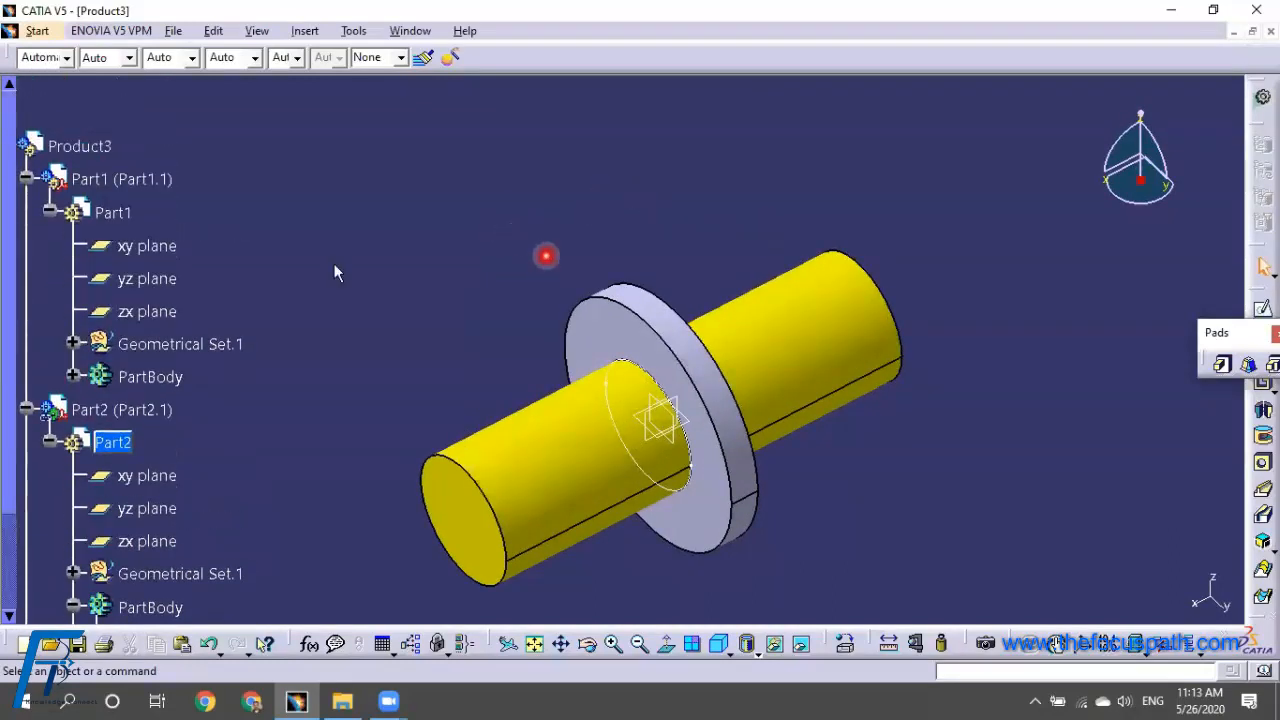
# Colour Part1's PartBody magenta
pyautogui.click(71, 376)
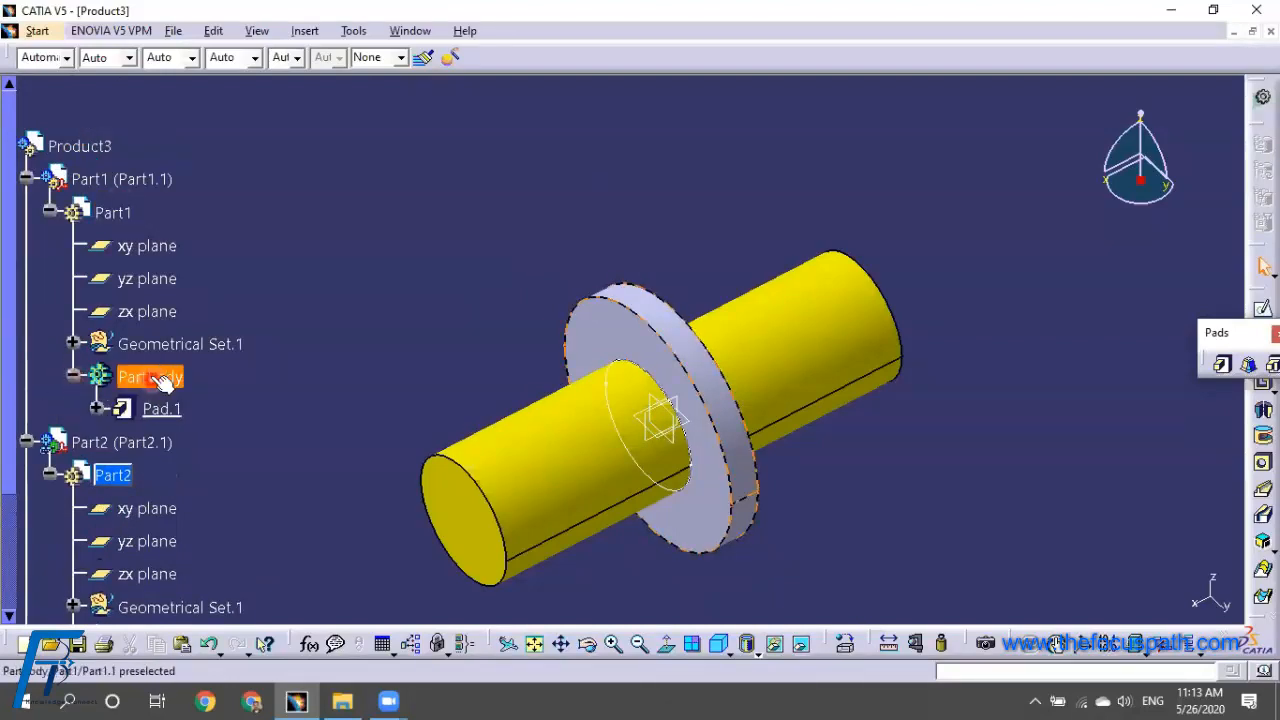
pyautogui.click(150, 376)
pyautogui.click(62, 57)
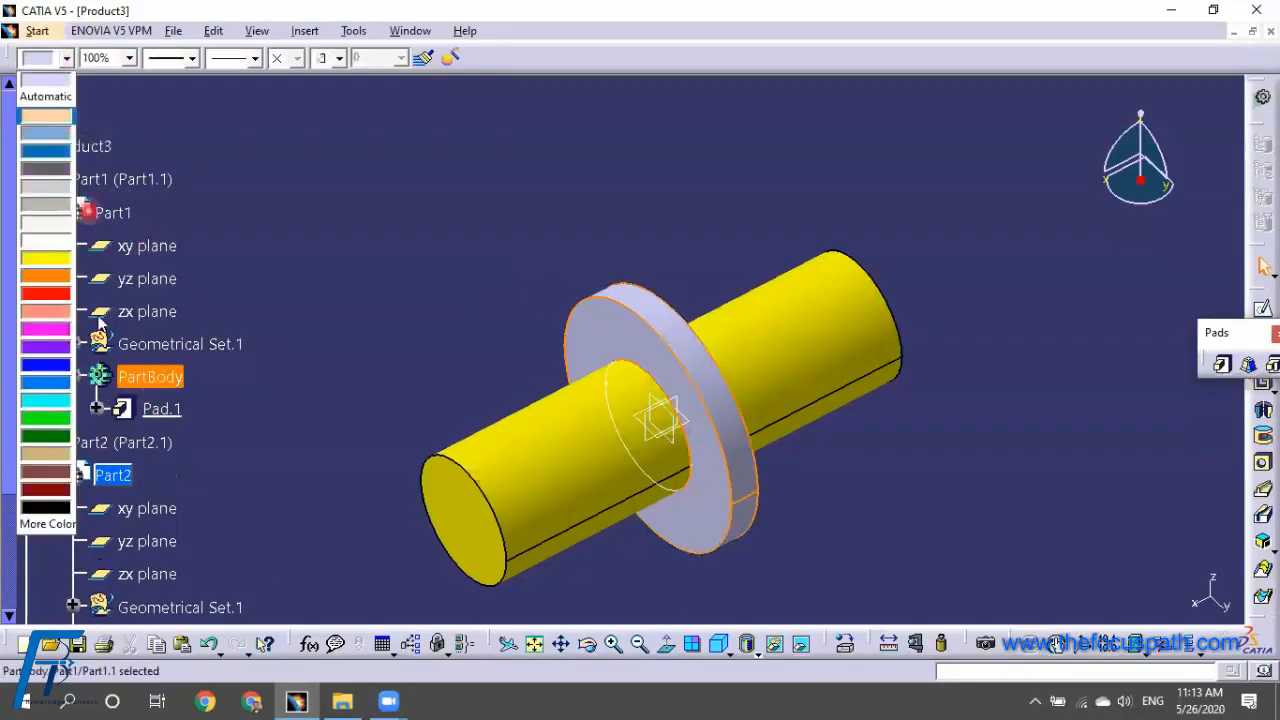
pyautogui.click(363, 275)
pyautogui.moveTo(554, 280); pyautogui.dragTo(440, 258, button='middle')
pyautogui.scroll(-2, 438, 249)
pyautogui.scroll(-4, 440, 258)
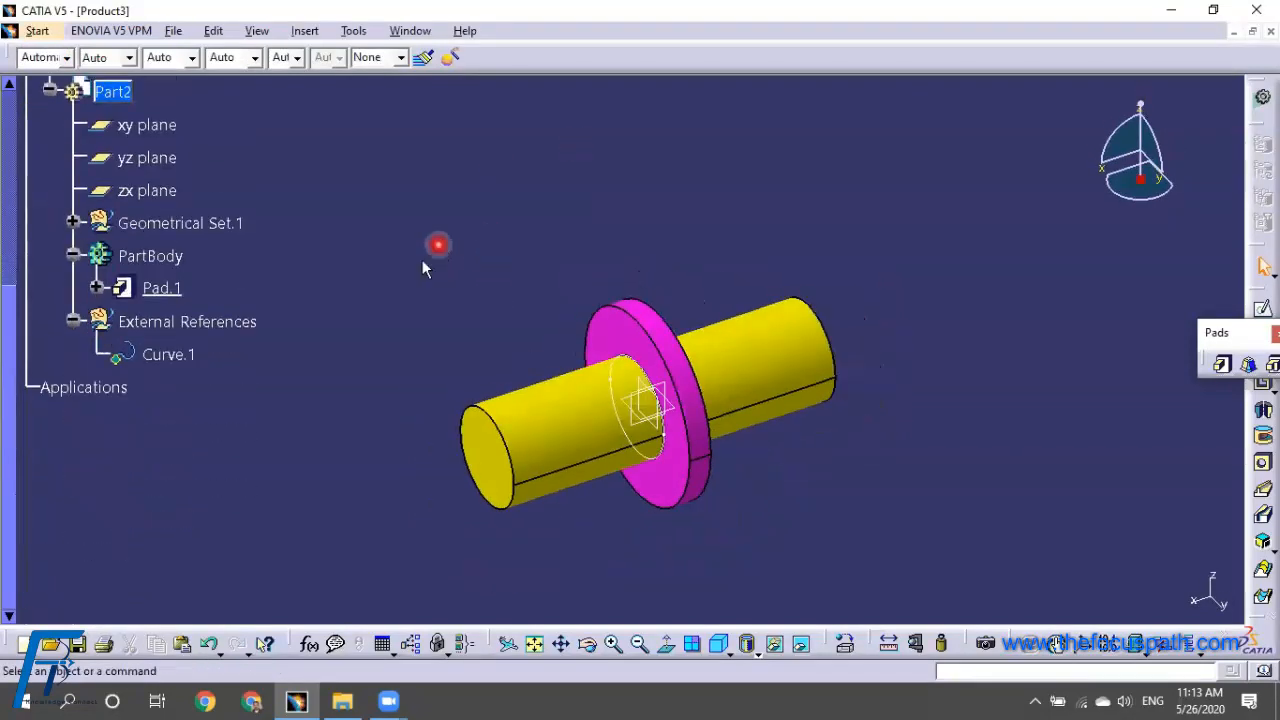
pyautogui.scroll(6, 345, 283)
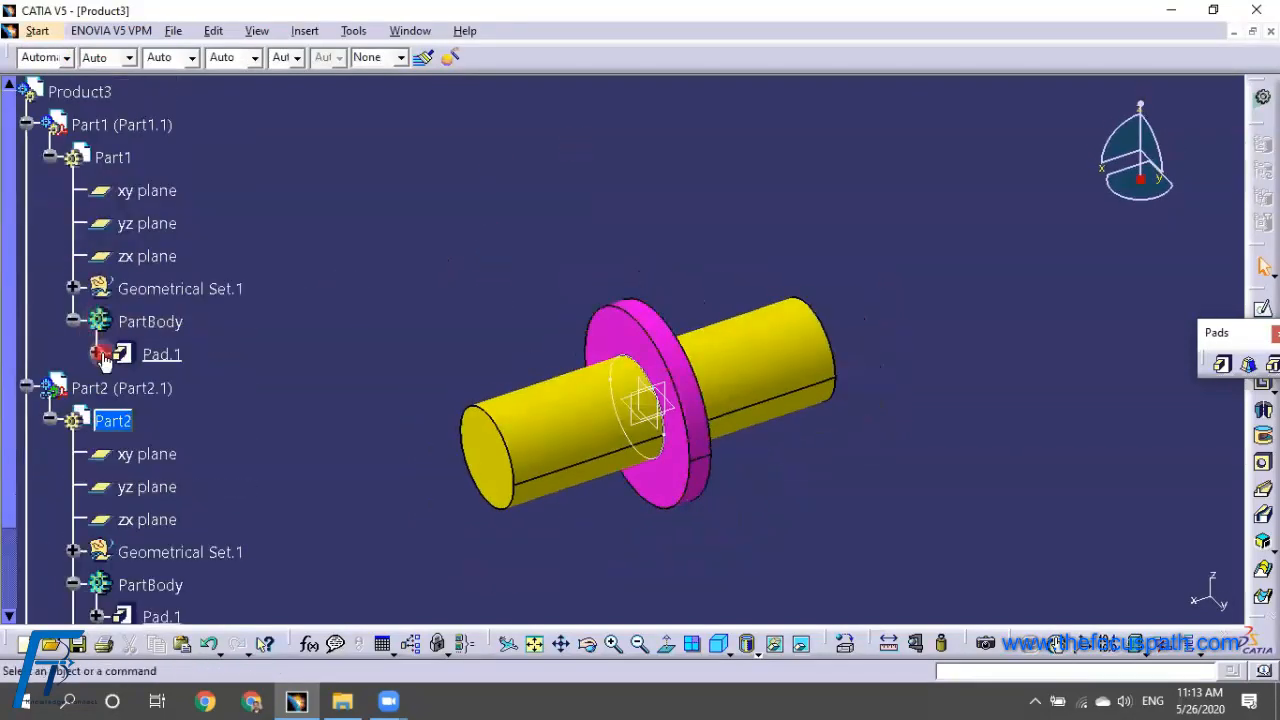
# Edit the sketch of Part1's pad, set the inner circle's radius to 35, and exit the sketch
pyautogui.click(93, 358)
pyautogui.click(192, 388)
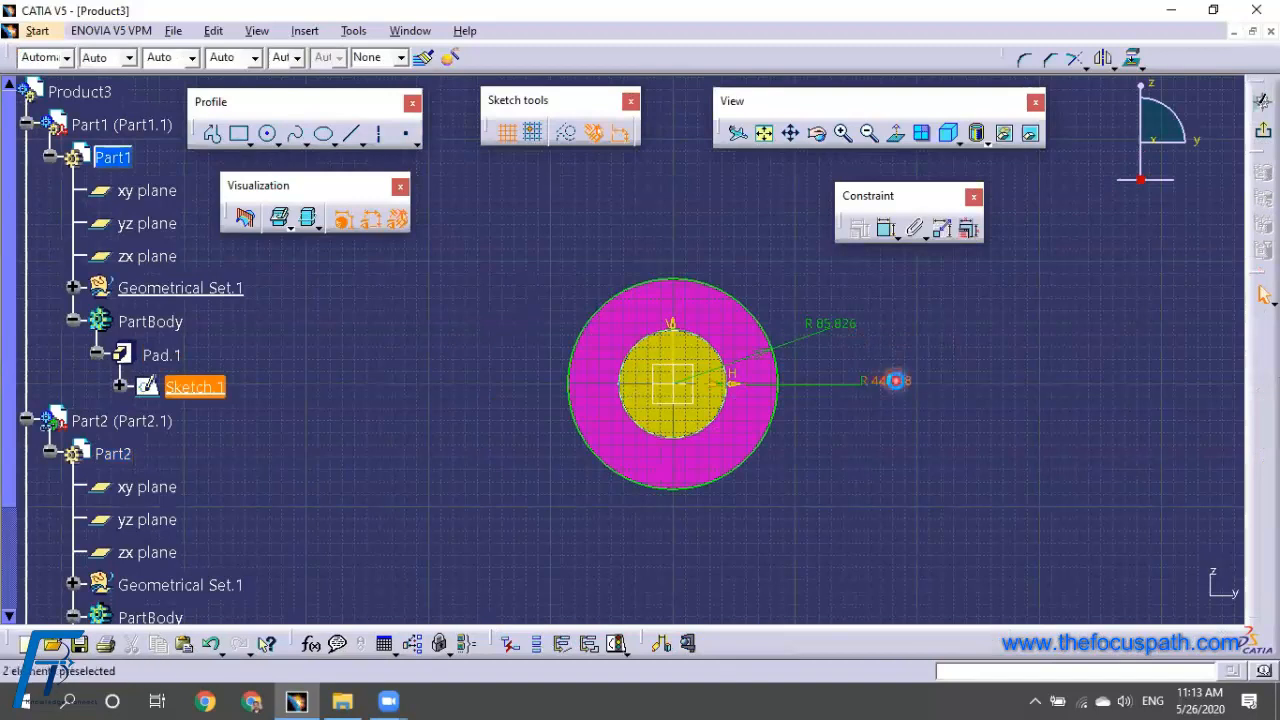
pyautogui.click(898, 381)
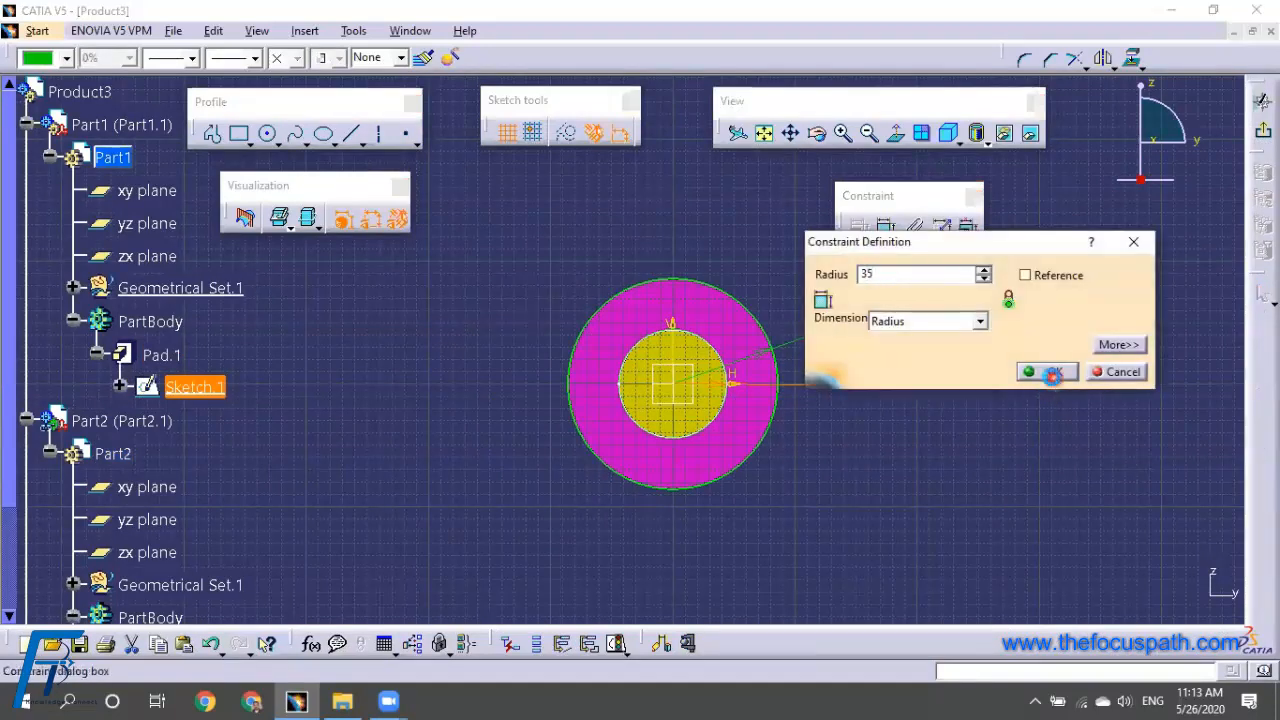
pyautogui.click(1046, 371)
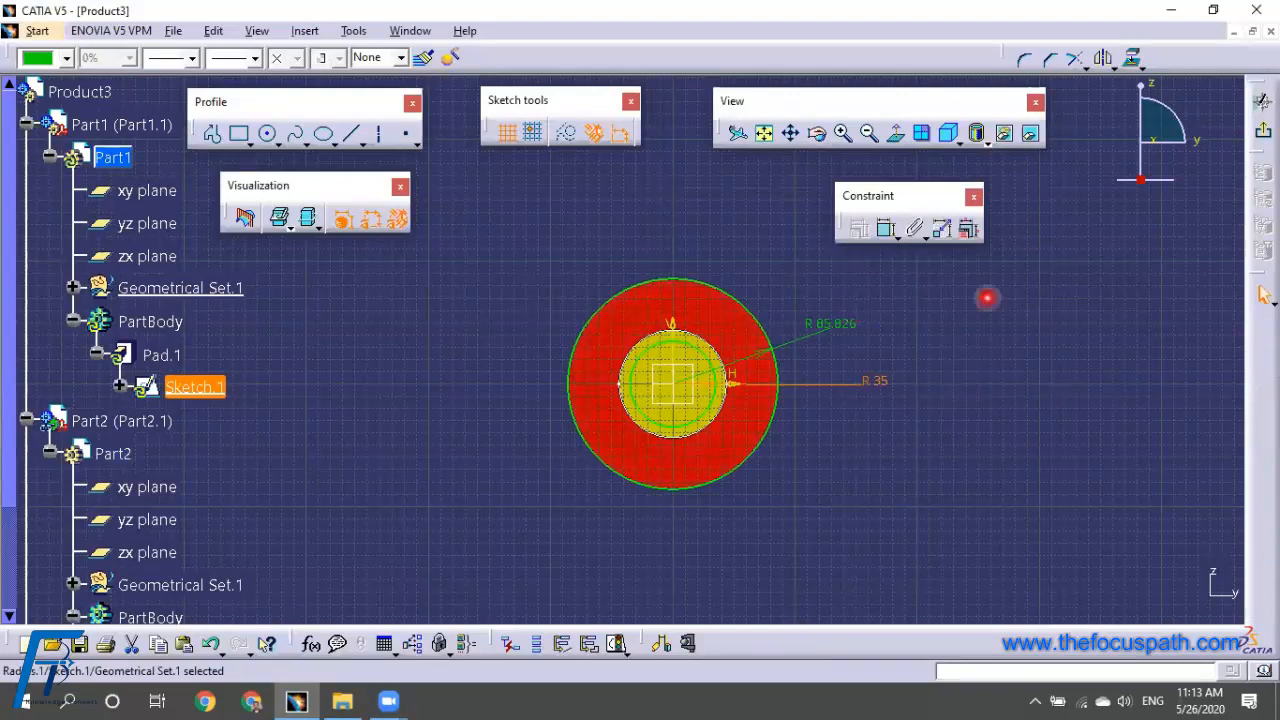
pyautogui.click(1262, 130)
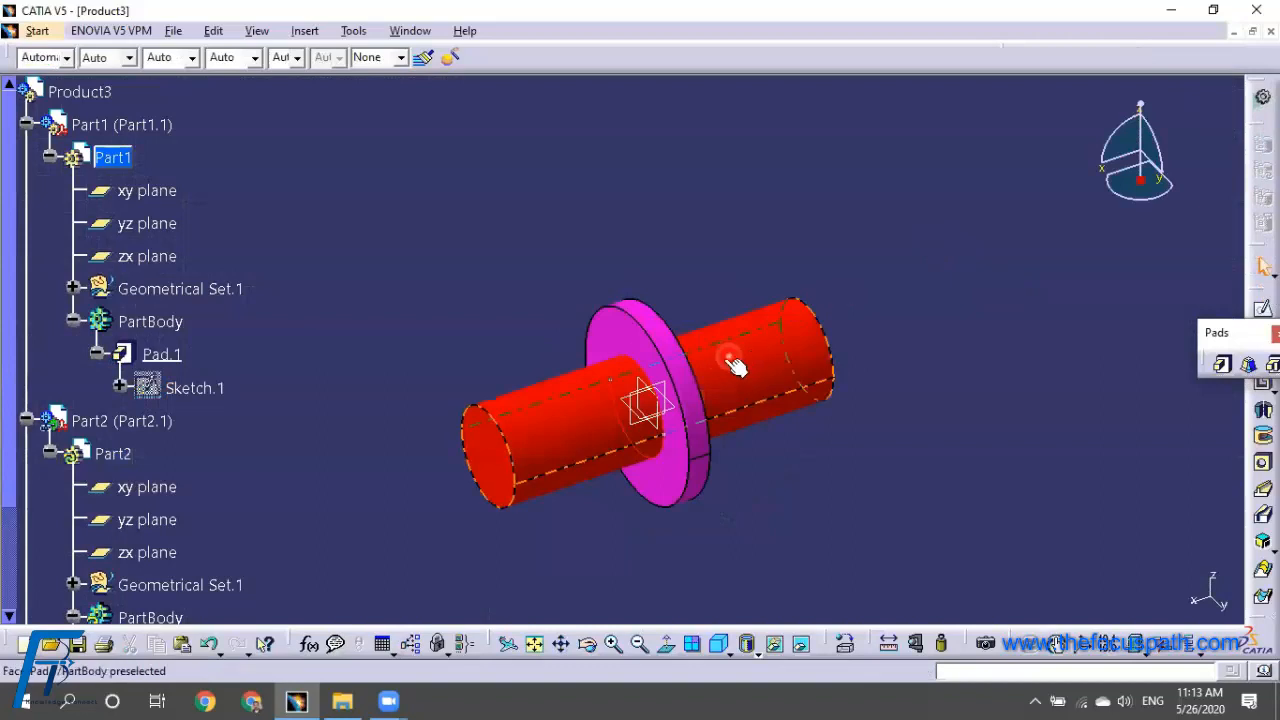
# Activate Product3 and update the whole assembly so that Part2 follows the edited ring hole
pyautogui.click(80, 91)
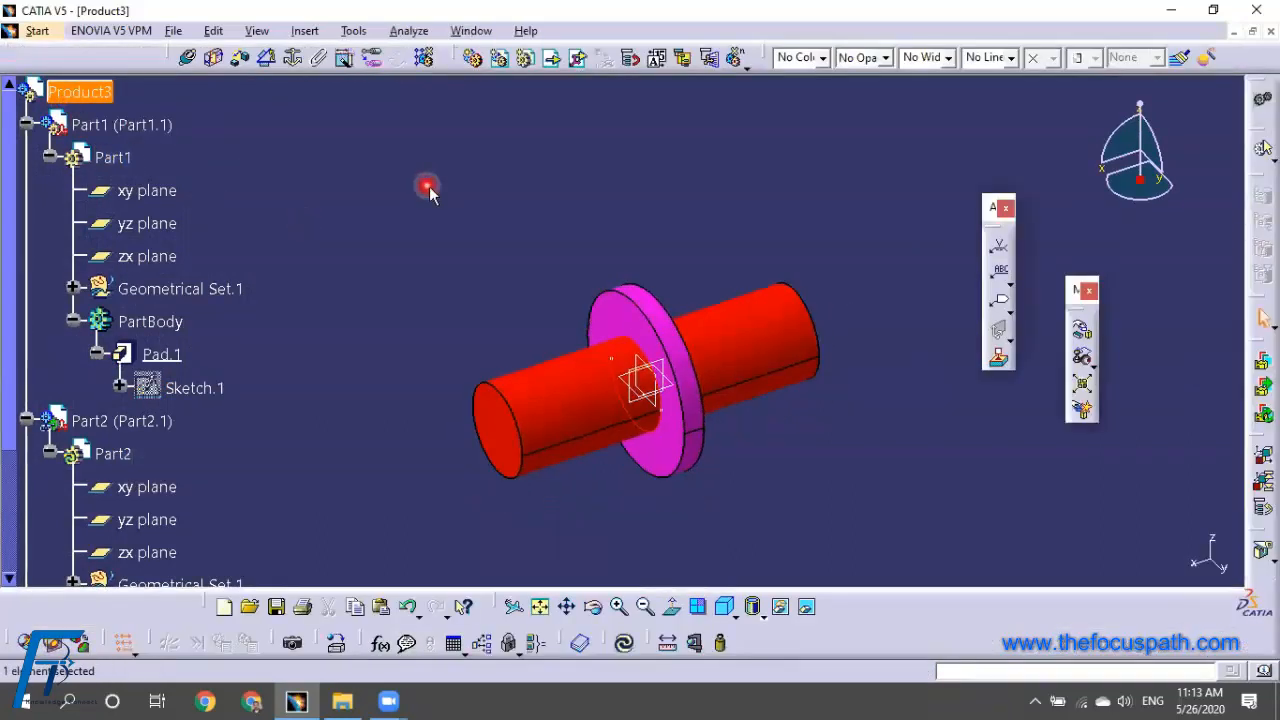
pyautogui.click(624, 643)
pyautogui.moveTo(777, 449); pyautogui.dragTo(794, 469, button='middle')
pyautogui.scroll(-3, 334, 183)
pyautogui.scroll(-2, 417, 234)
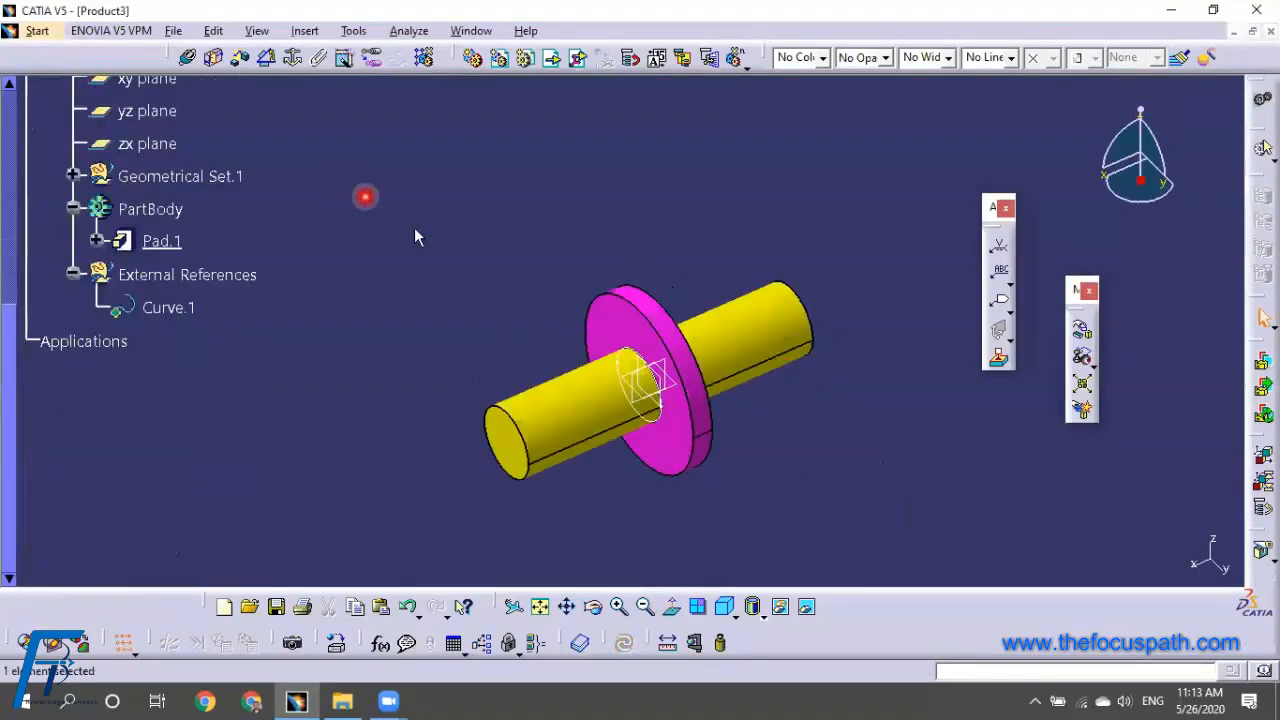
# Collapse both parts in the tree, reopen Part2, and examine Curve.1 under its External References
pyautogui.scroll(3, 420, 236)
pyautogui.scroll(5, 420, 234)
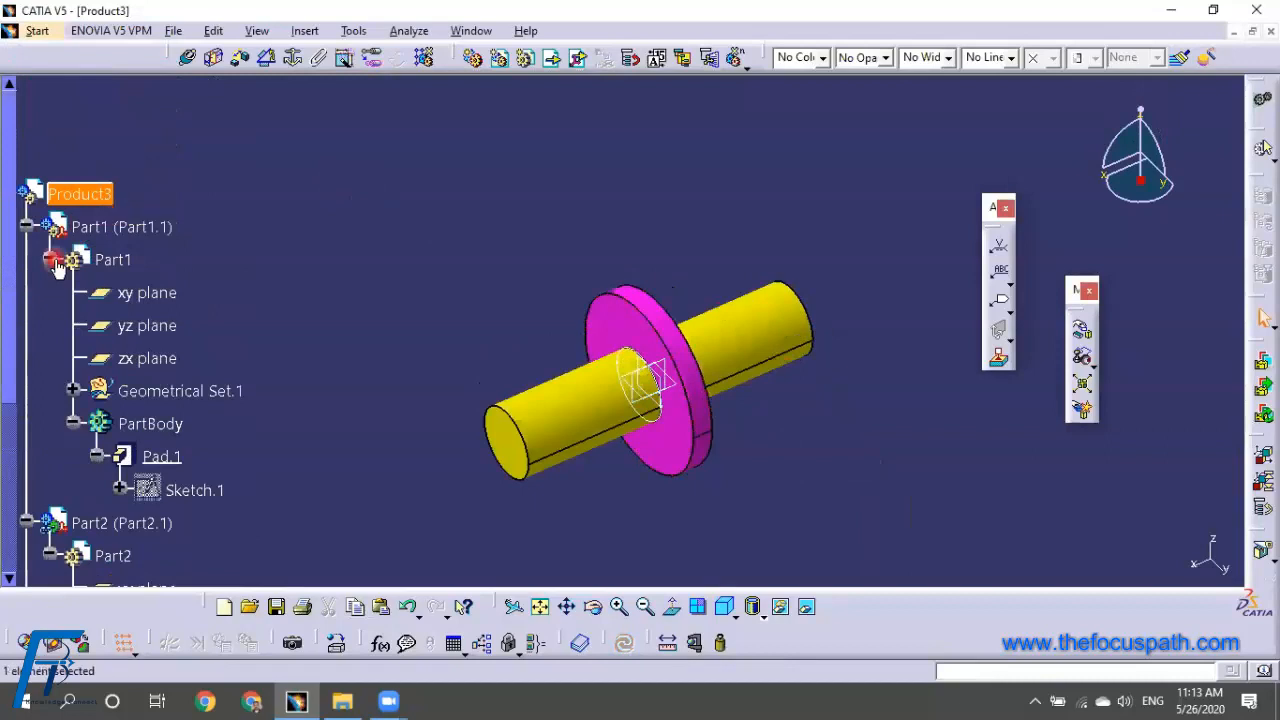
pyautogui.click(27, 227)
pyautogui.click(46, 291)
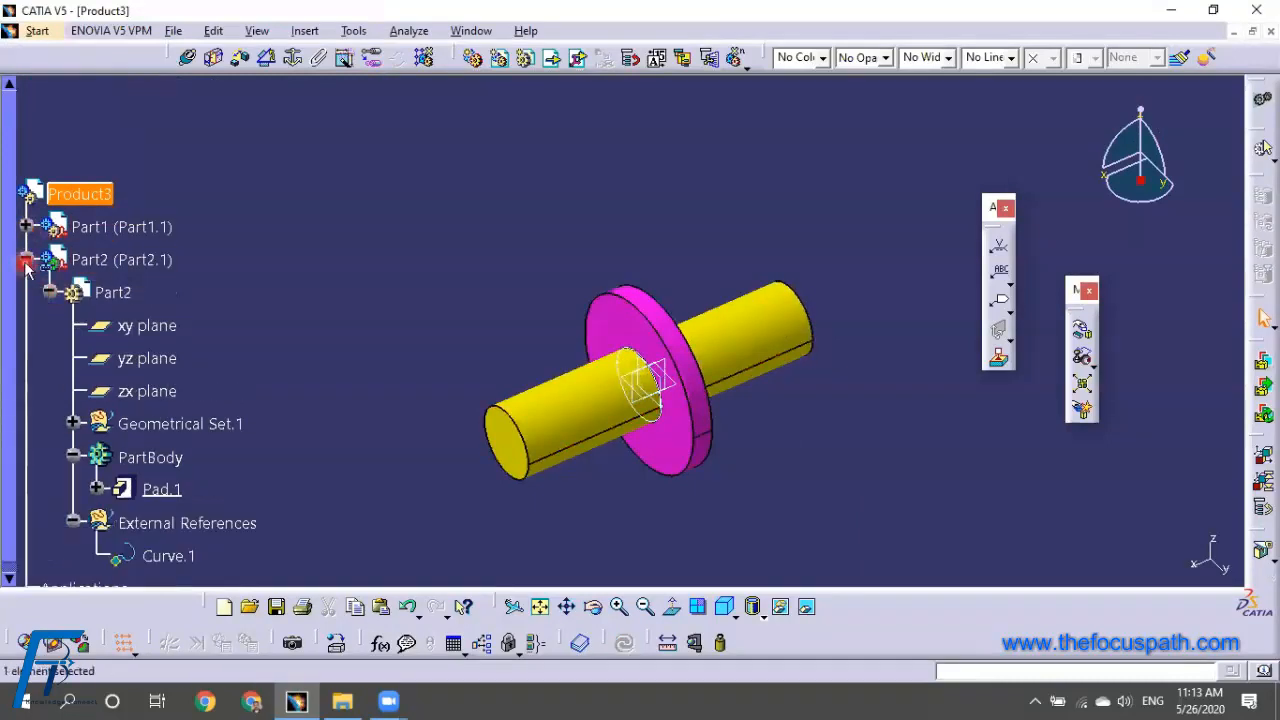
pyautogui.click(26, 260)
pyautogui.moveTo(395, 288); pyautogui.dragTo(424, 172, button='middle')
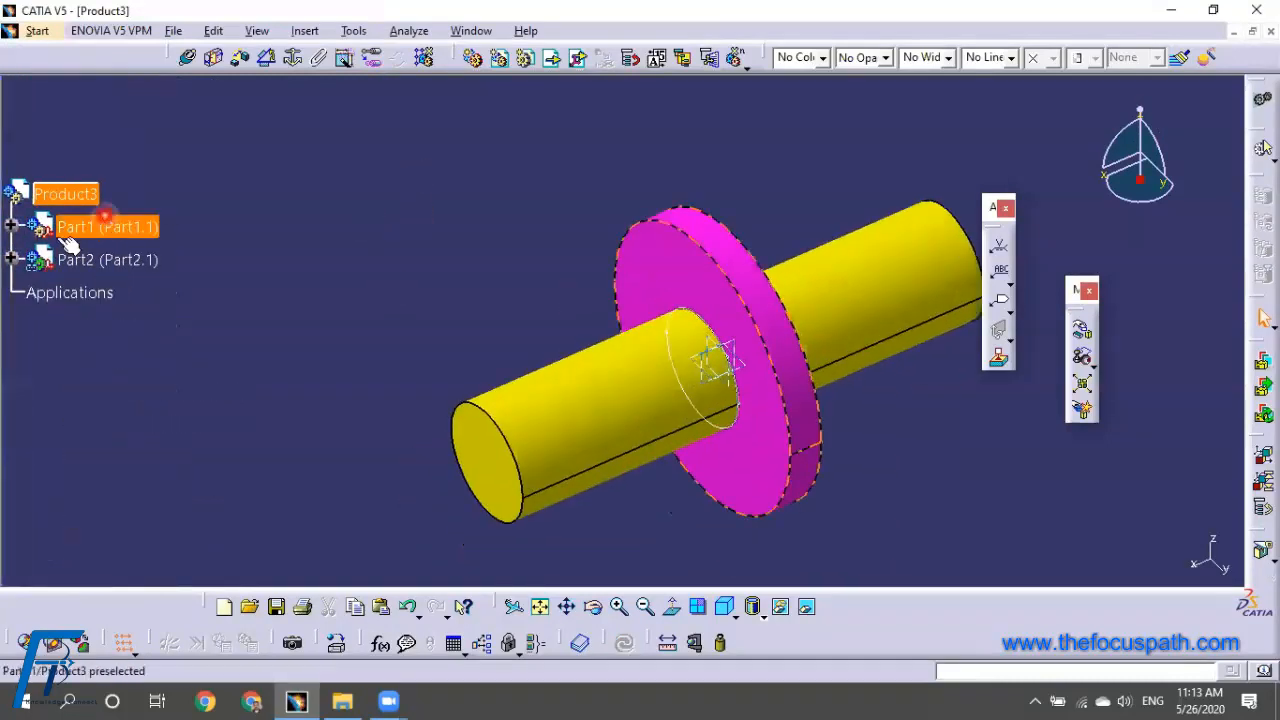
pyautogui.click(10, 259)
pyautogui.click(200, 337)
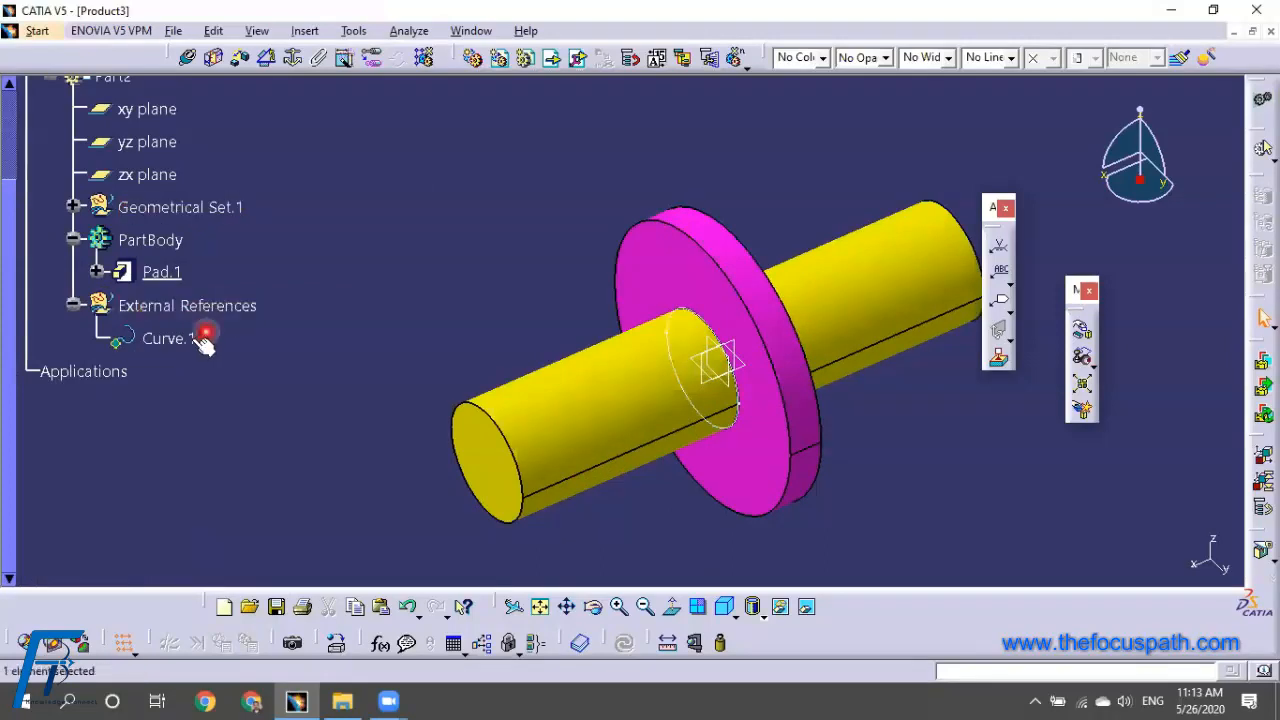
pyautogui.moveTo(722, 406); pyautogui.dragTo(796, 398, button='middle')
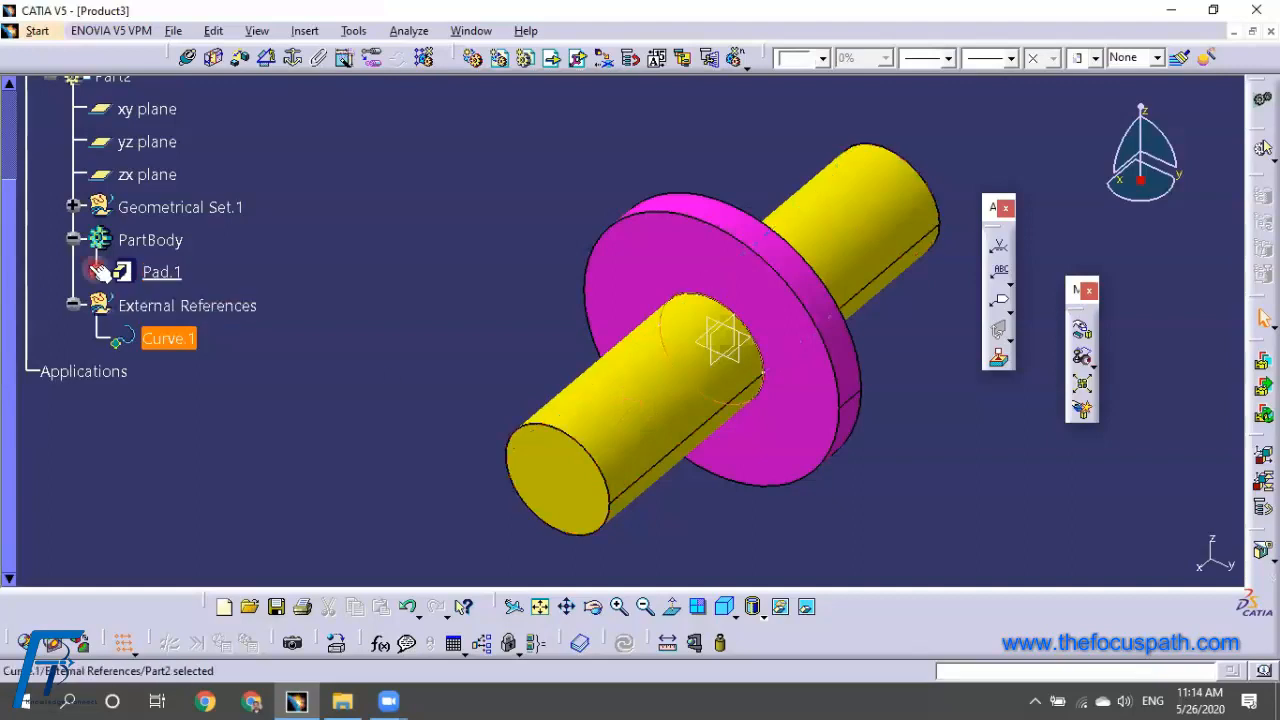
# Activate Part2 and open the Parents/Children view of its Pad.1
pyautogui.rightClick(168, 274)
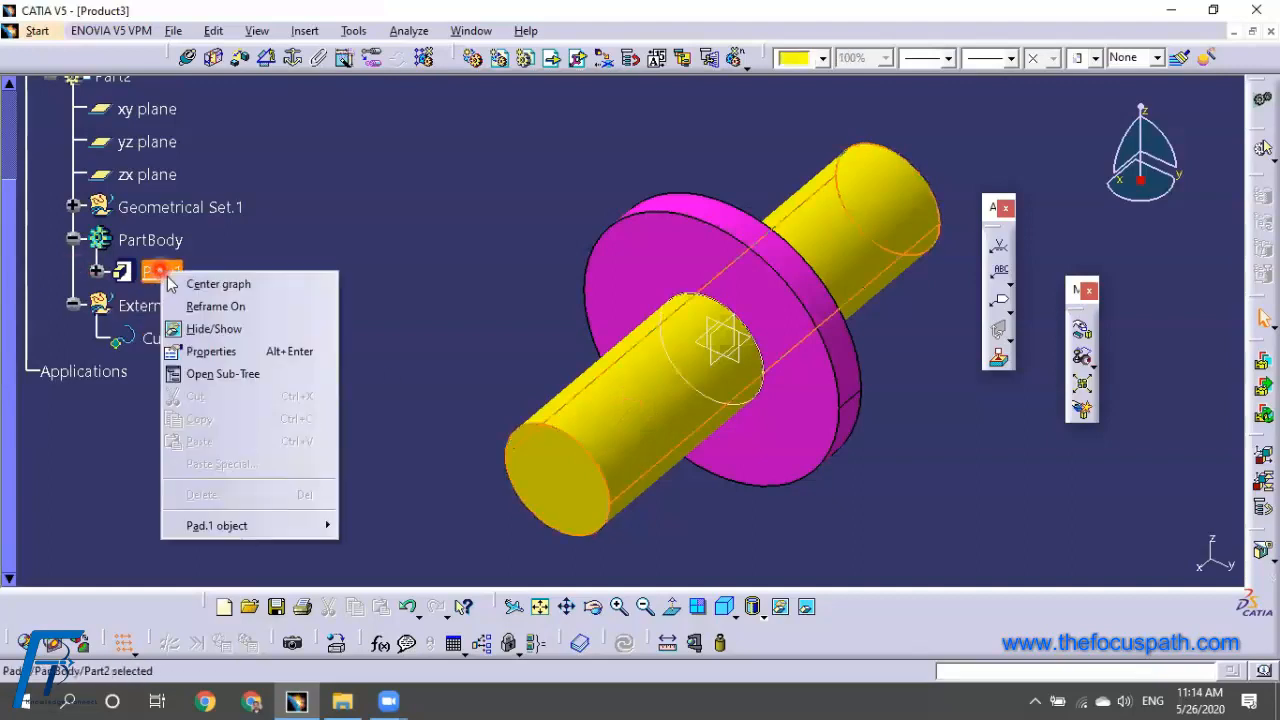
pyautogui.click(374, 432)
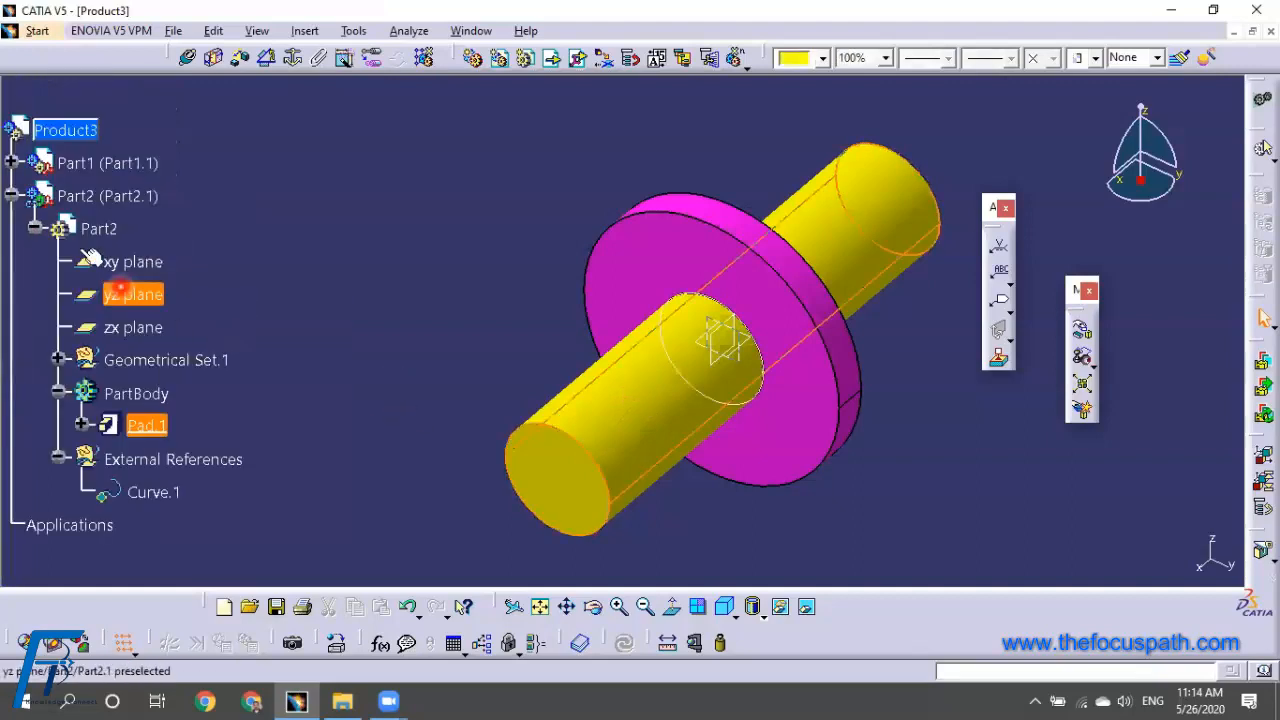
pyautogui.click(99, 228)
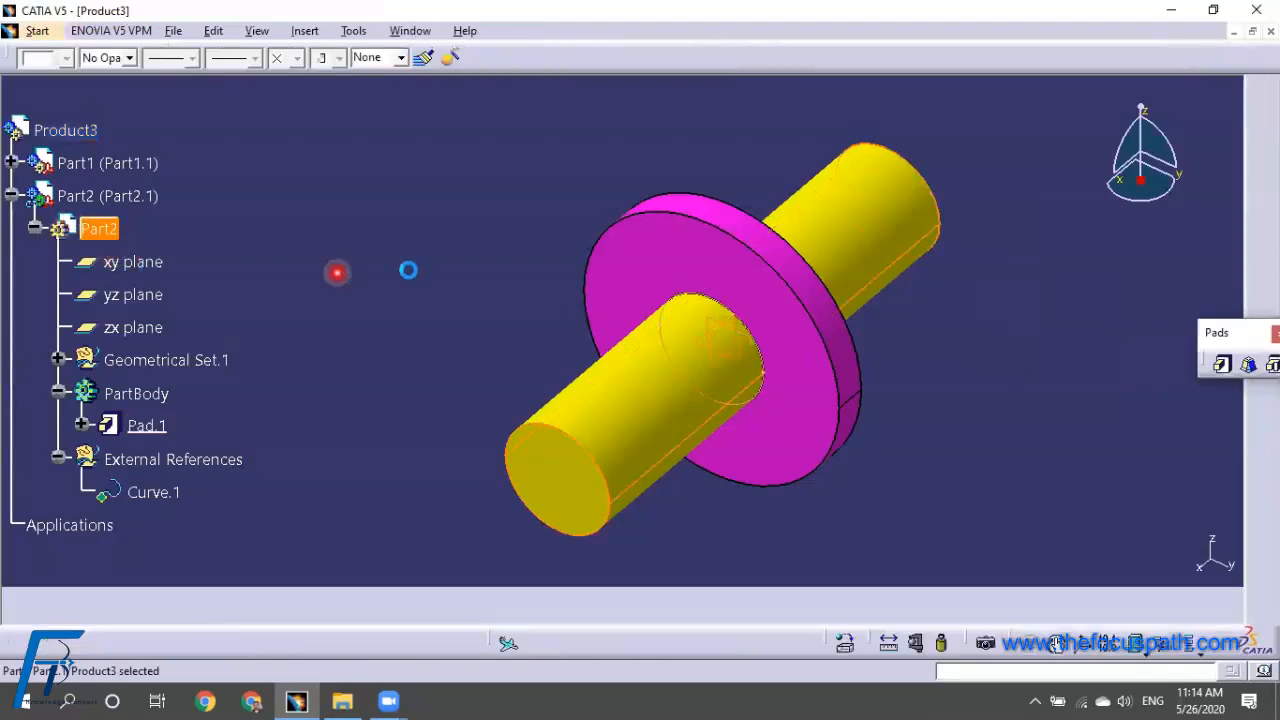
pyautogui.rightClick(176, 259)
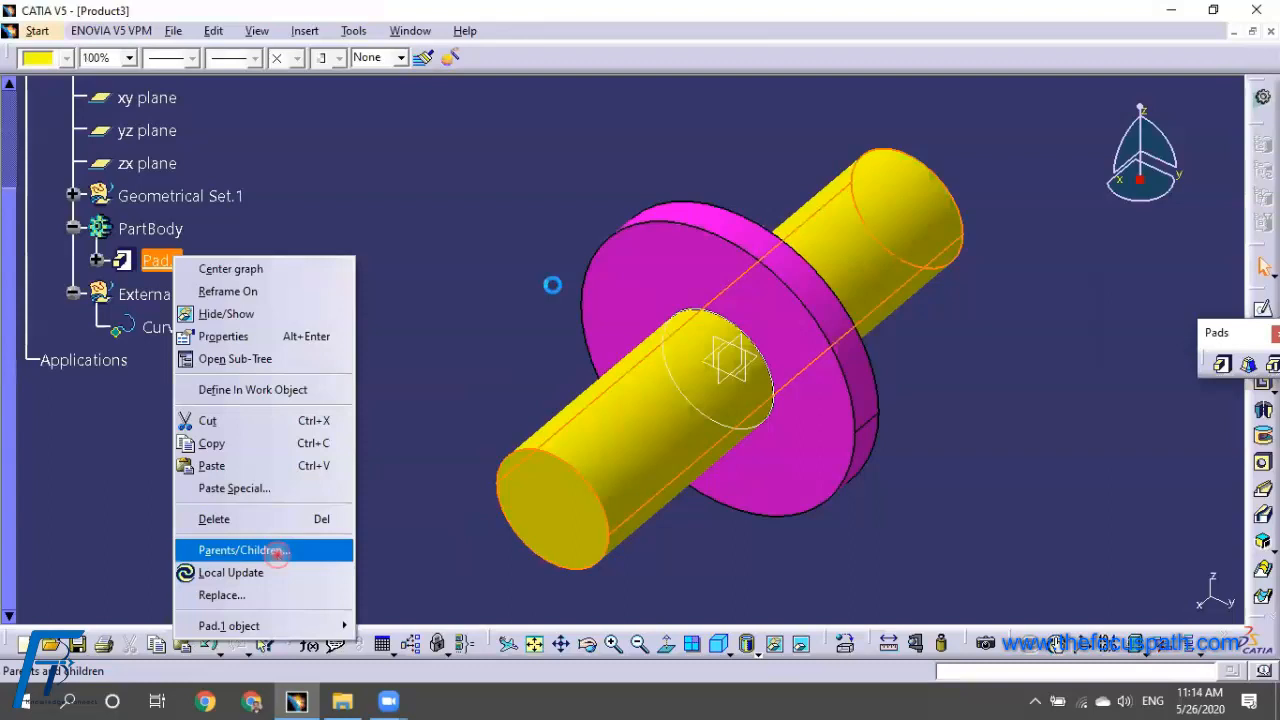
pyautogui.moveTo(686, 369); pyautogui.dragTo(840, 190)
pyautogui.keyDown('ctrl'); pyautogui.moveTo(906, 303); pyautogui.dragTo(1000, 271, button='middle'); pyautogui.keyUp('ctrl')
# Show the parents of the pad's sketch and of Curve.1 to trace the link's source document, and close the view
pyautogui.rightClick(884, 288)
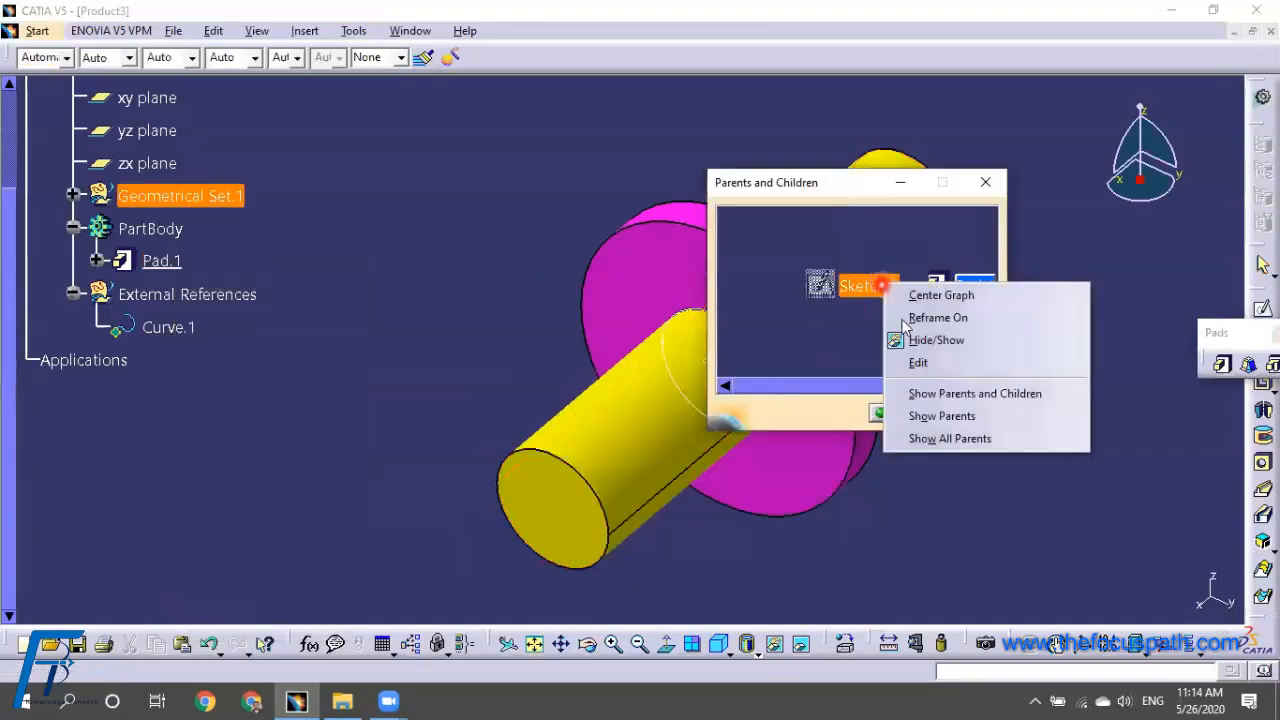
pyautogui.click(967, 425)
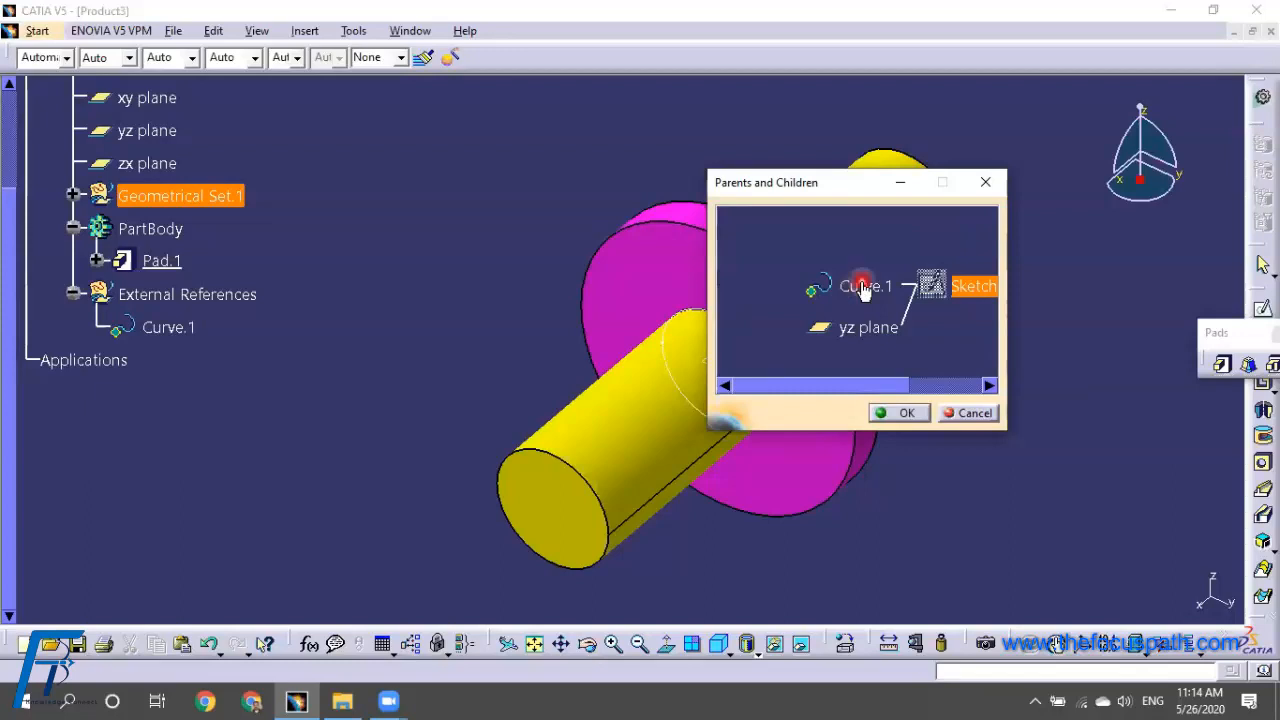
pyautogui.click(855, 288)
pyautogui.rightClick(863, 287)
pyautogui.click(916, 419)
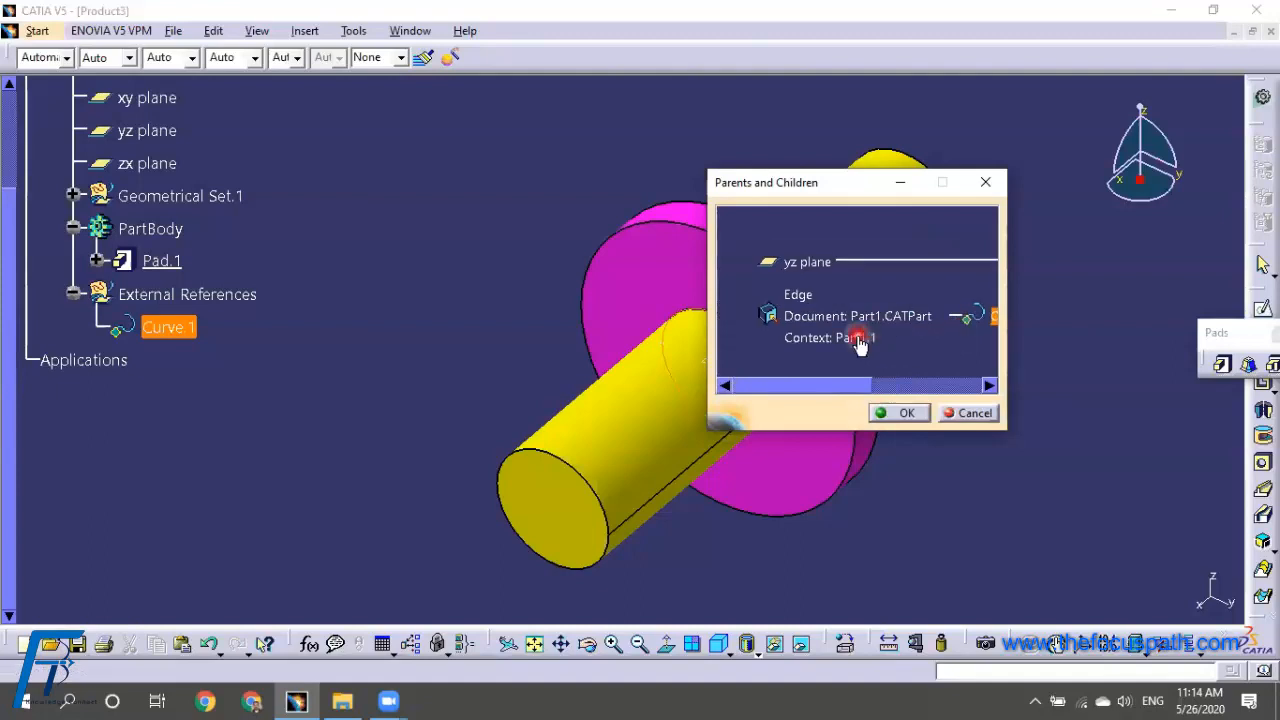
pyautogui.scroll(3, 418, 276)
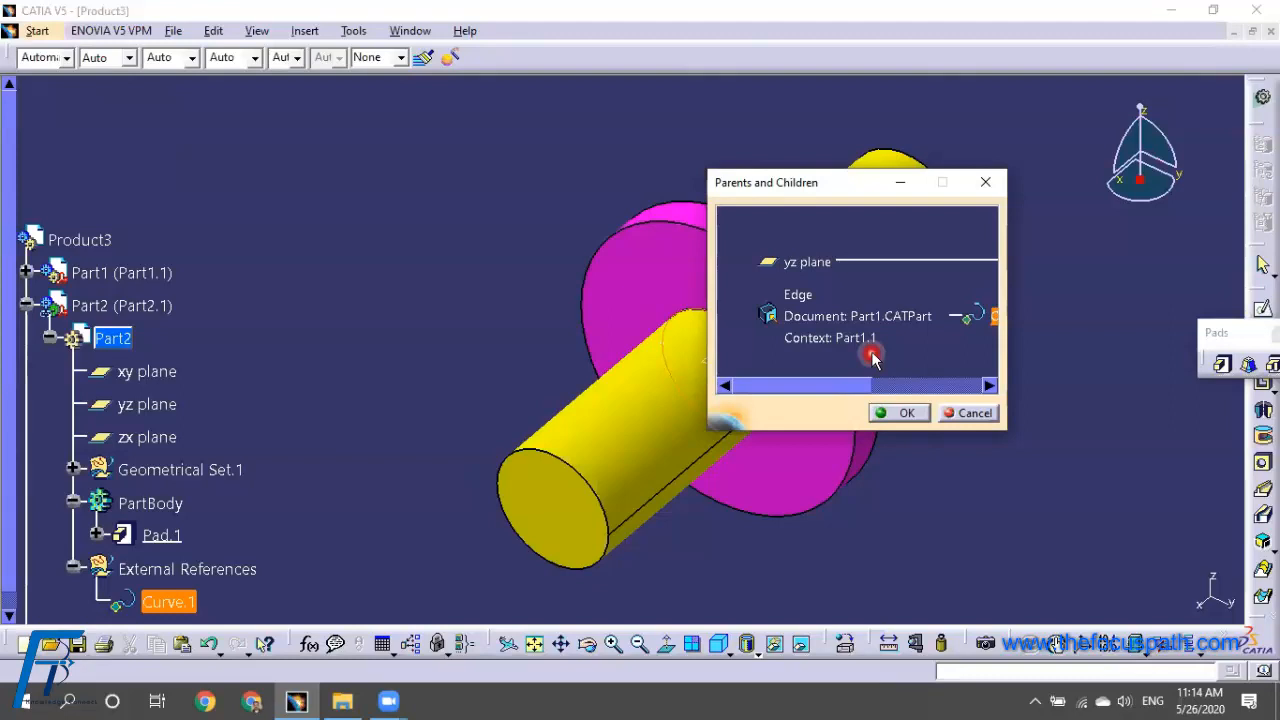
pyautogui.click(911, 421)
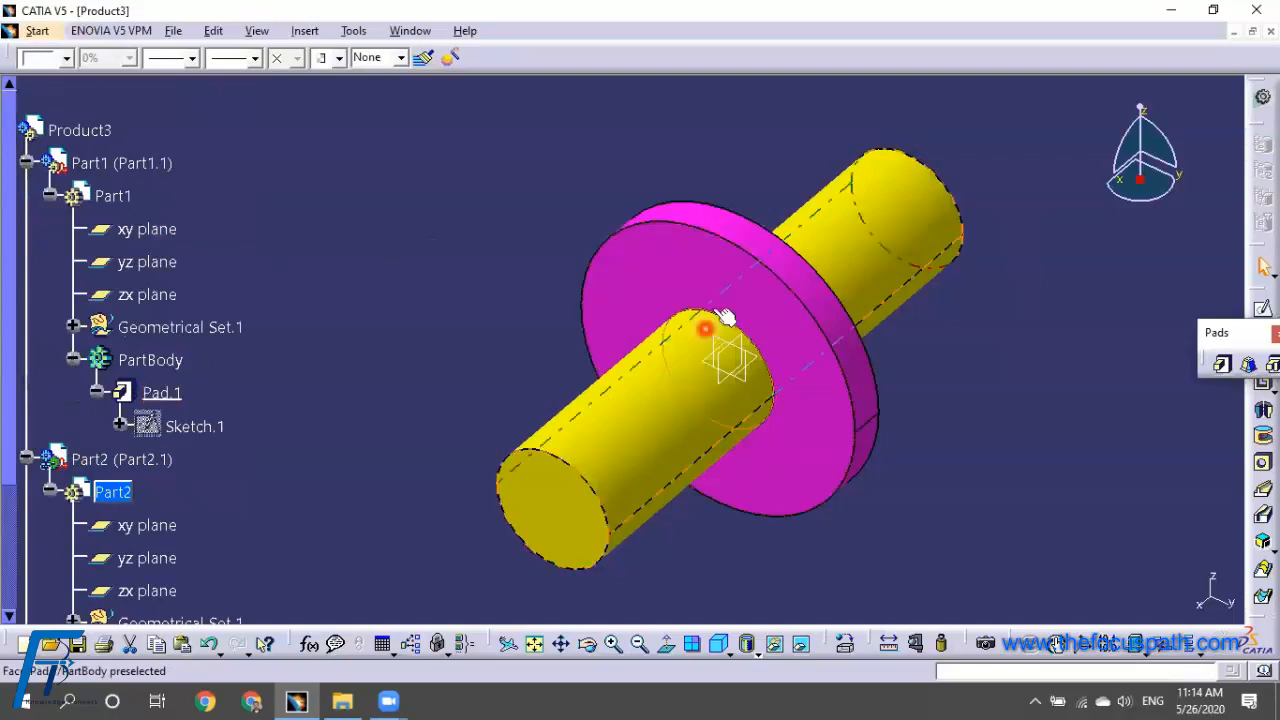
# Edit the sketch of Part1's pad, set the inner circle's radius to 45, and exit the sketch
pyautogui.click(195, 426)
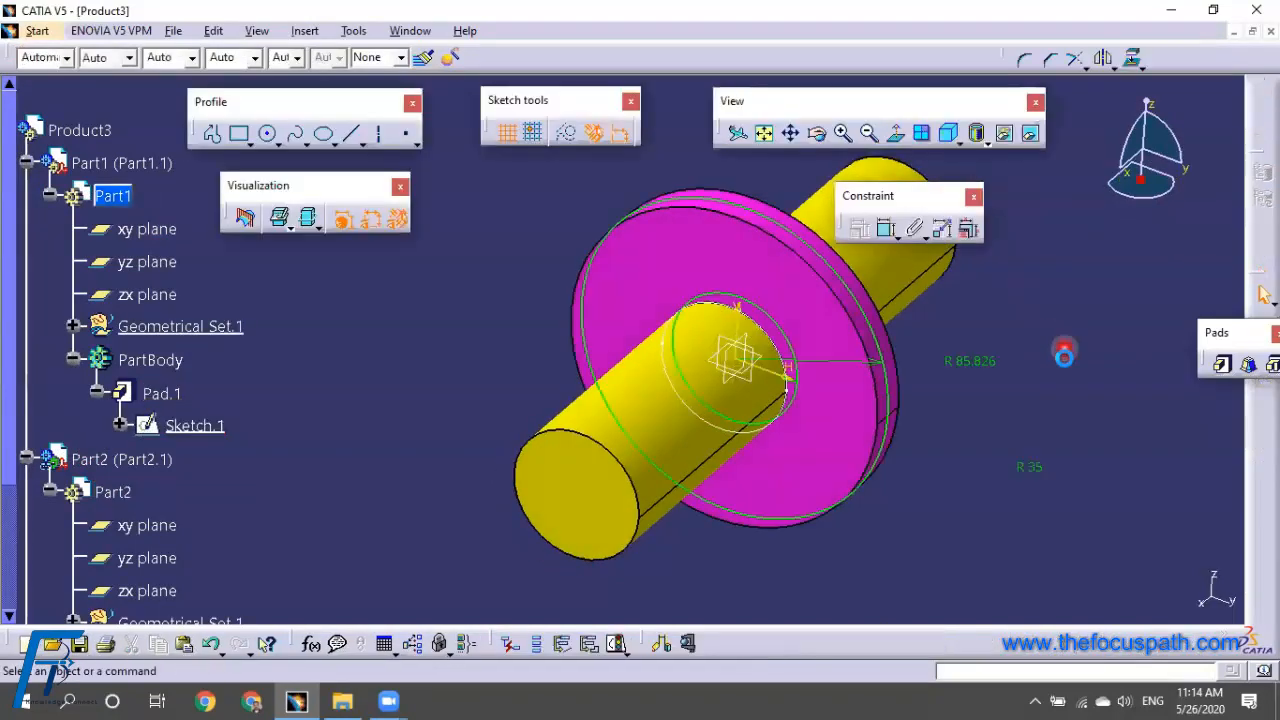
pyautogui.click(1057, 302)
pyautogui.doubleClick(1057, 302)
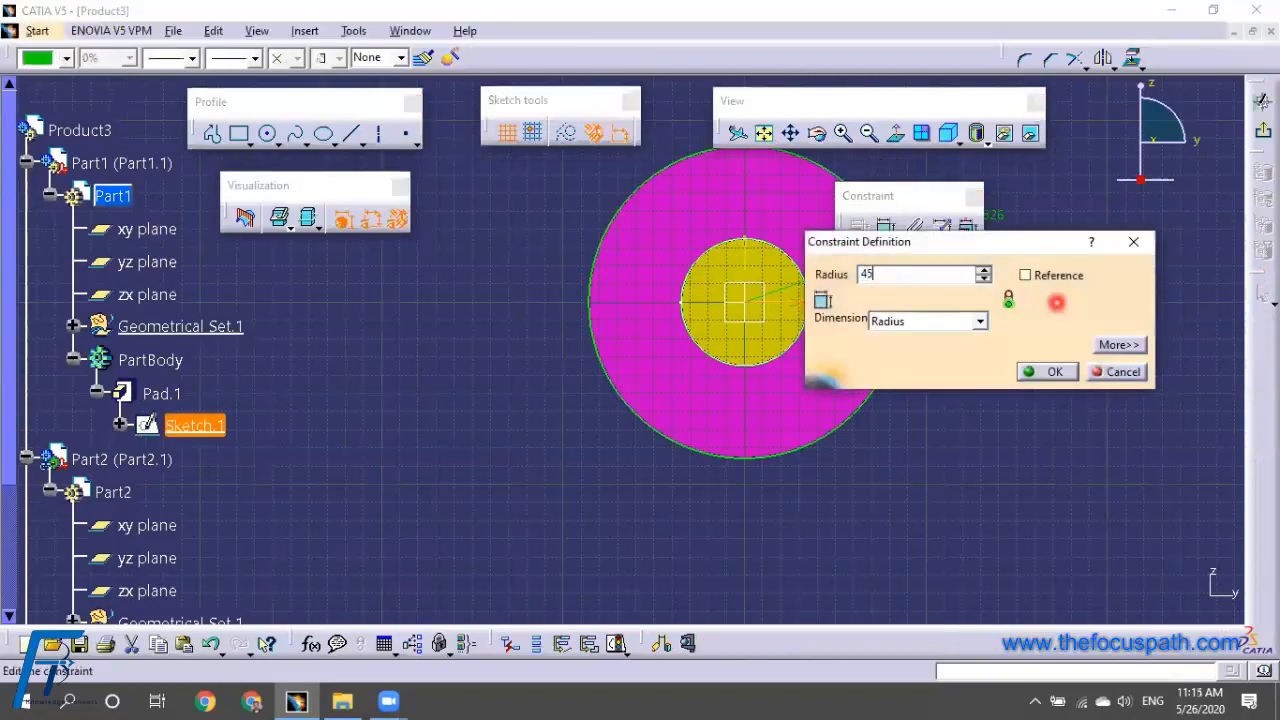
pyautogui.click(1058, 372)
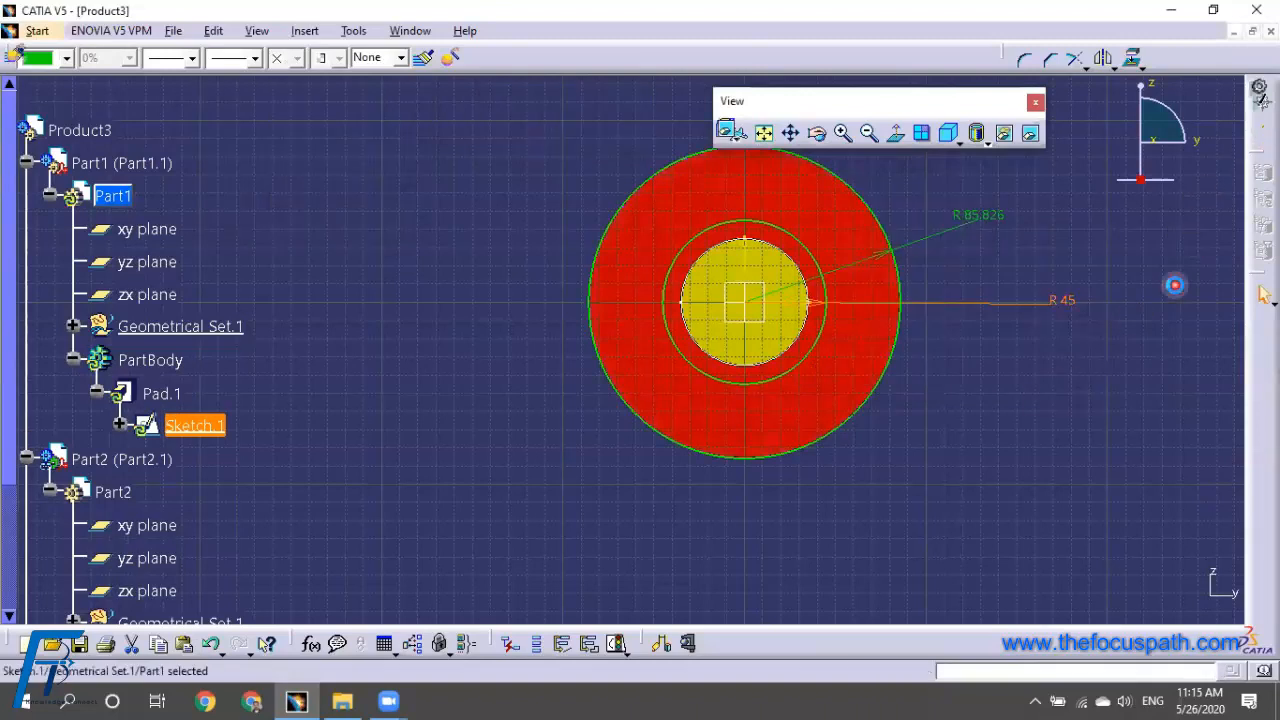
# Activate Product3 and update all so that Part2's shaft follows the enlarged ring hole
pyautogui.scroll(-5, 440, 305)
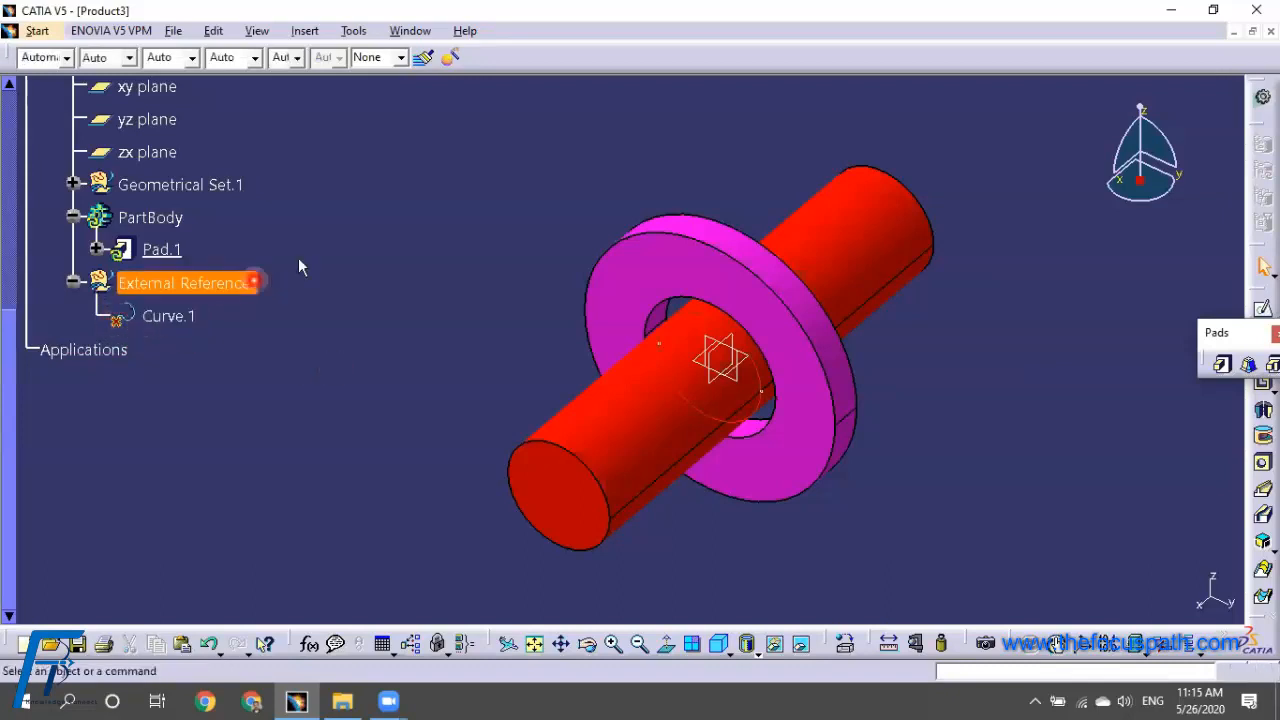
pyautogui.scroll(3, 313, 248)
pyautogui.scroll(4, 310, 254)
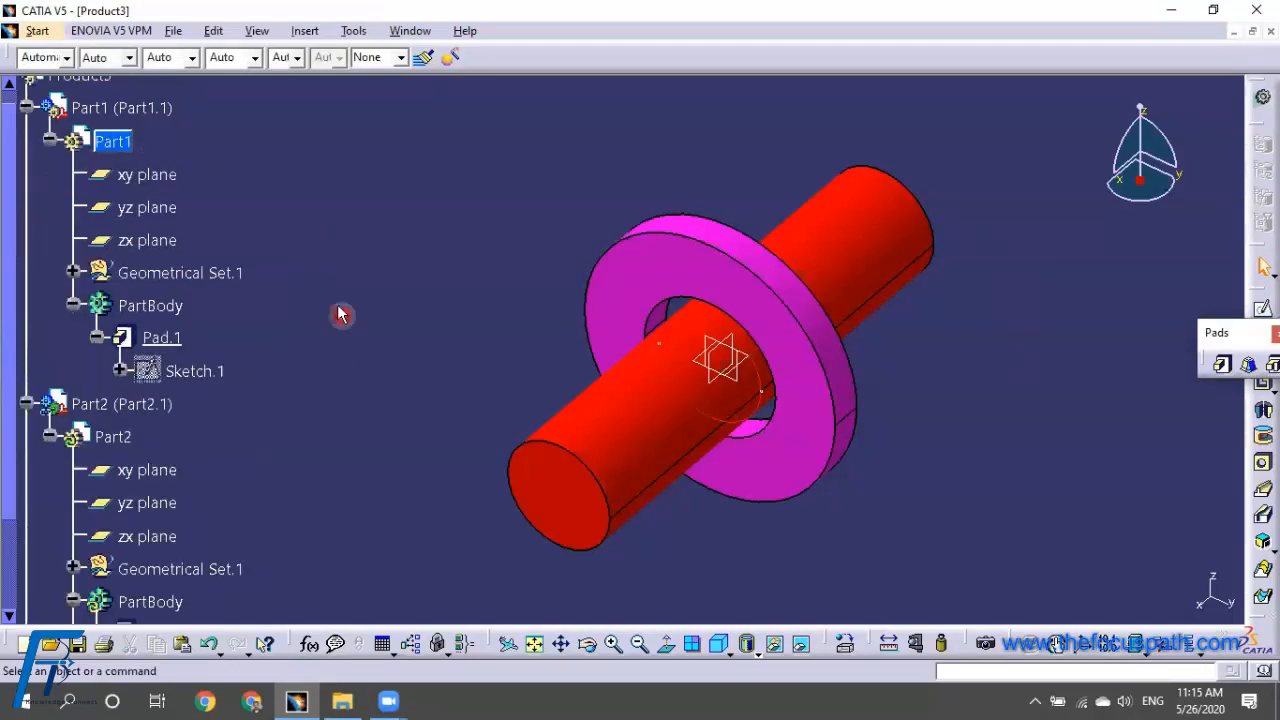
pyautogui.scroll(-5, 342, 300)
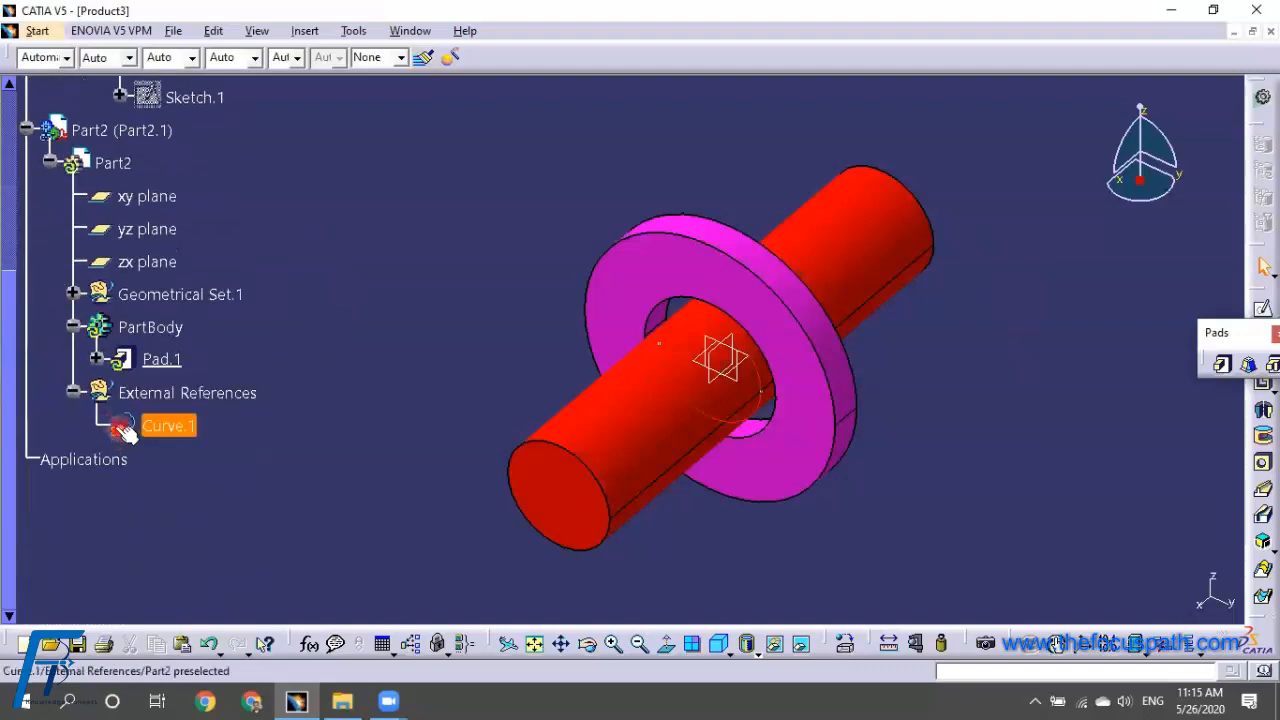
pyautogui.scroll(4, 247, 340)
pyautogui.scroll(1, 250, 320)
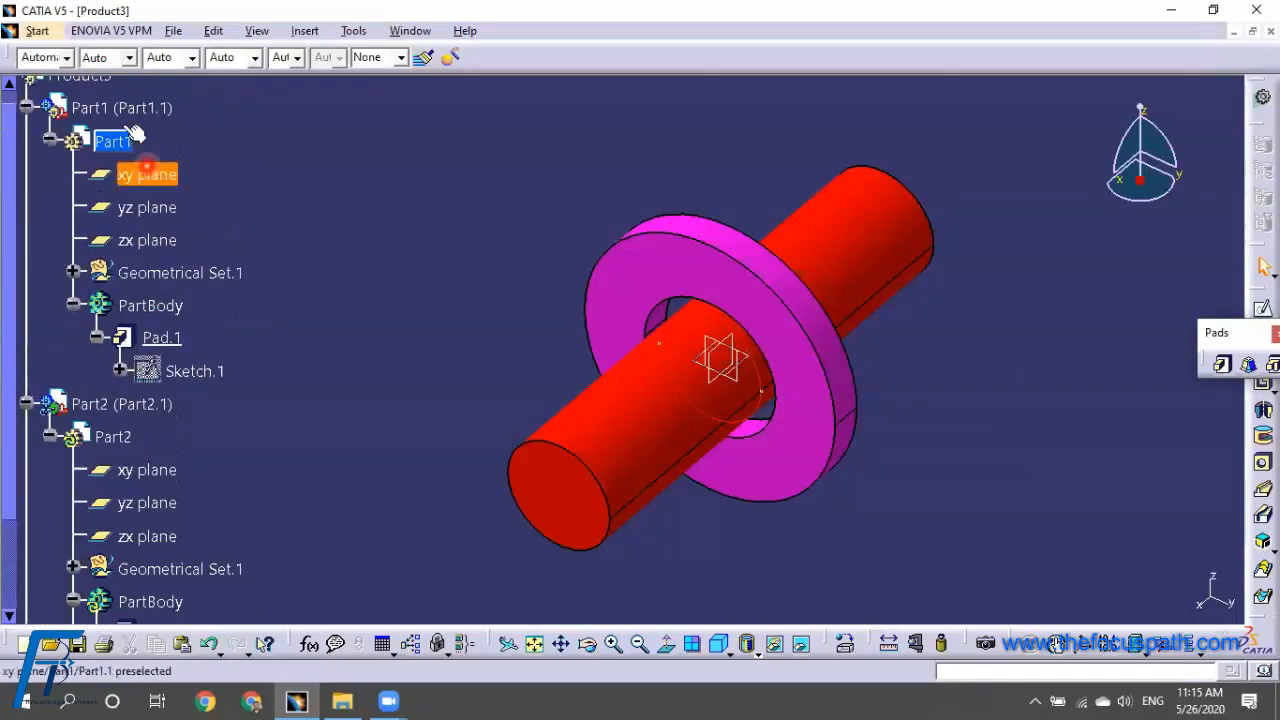
pyautogui.scroll(2, 150, 140)
pyautogui.click(78, 186)
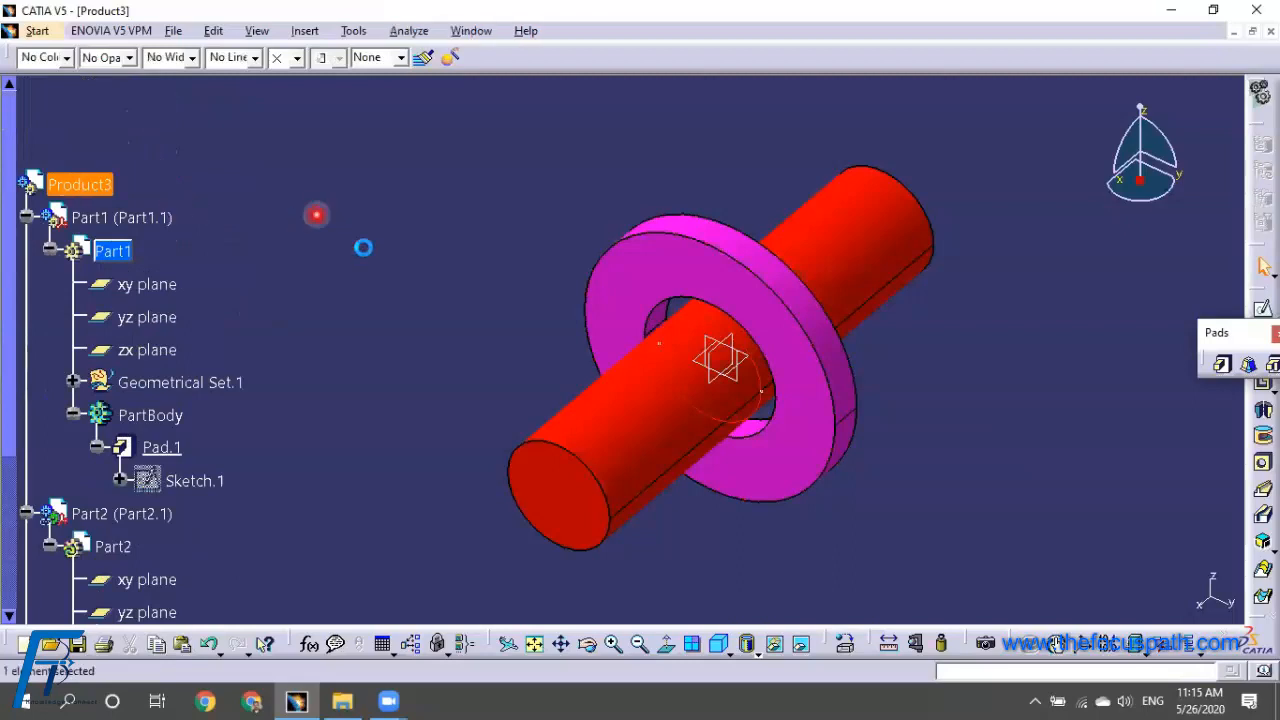
pyautogui.click(622, 644)
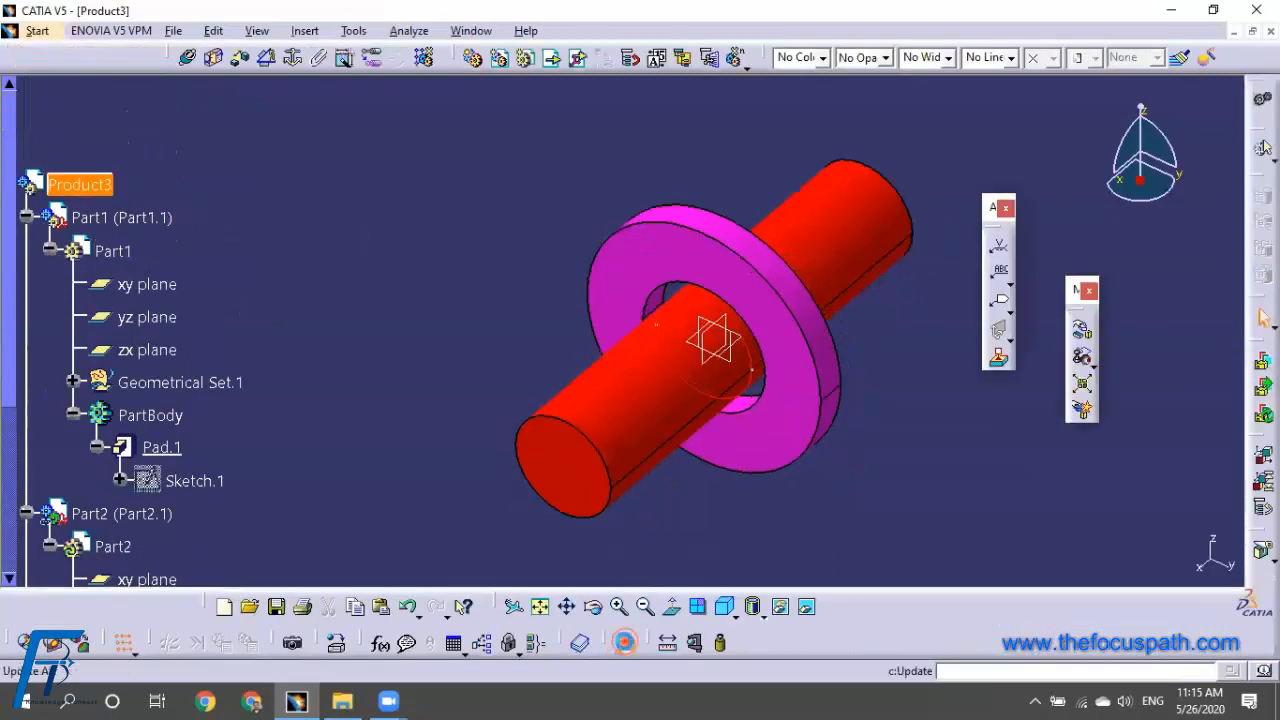
pyautogui.click(475, 303)
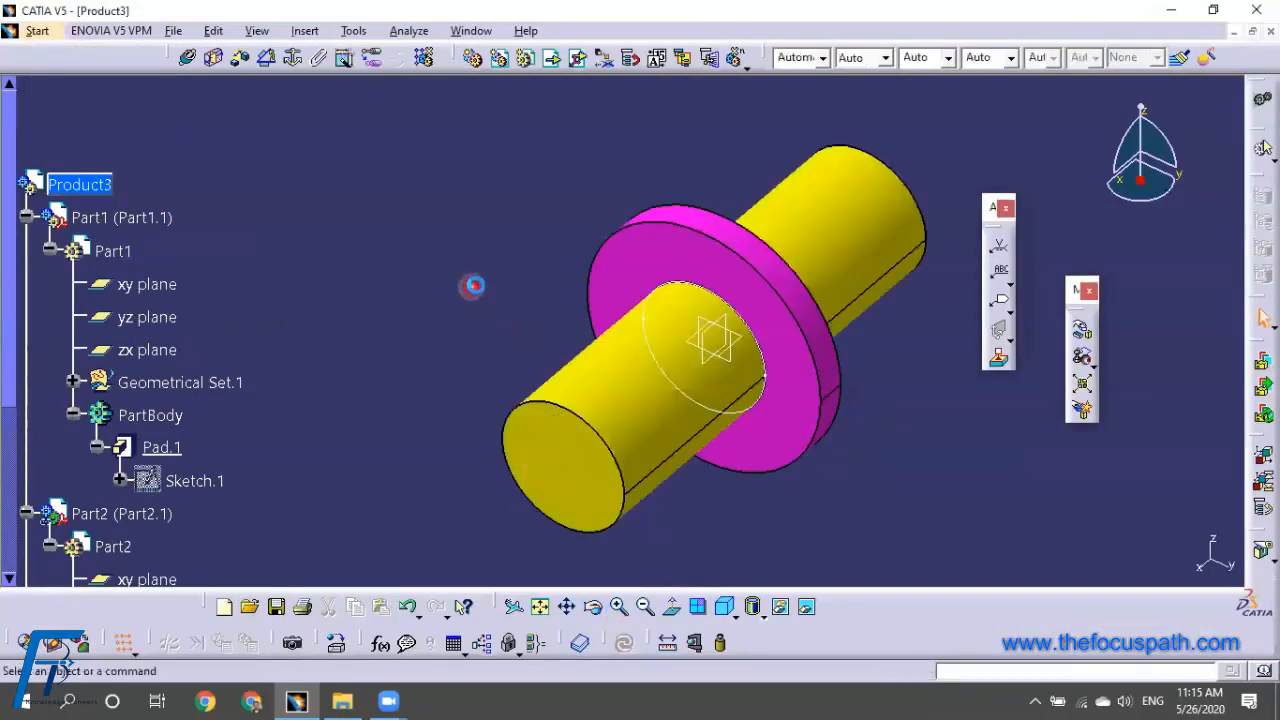
# Collapse Part1 and Part2 in the specification tree
pyautogui.scroll(-3, 512, 284)
pyautogui.scroll(4, 517, 288)
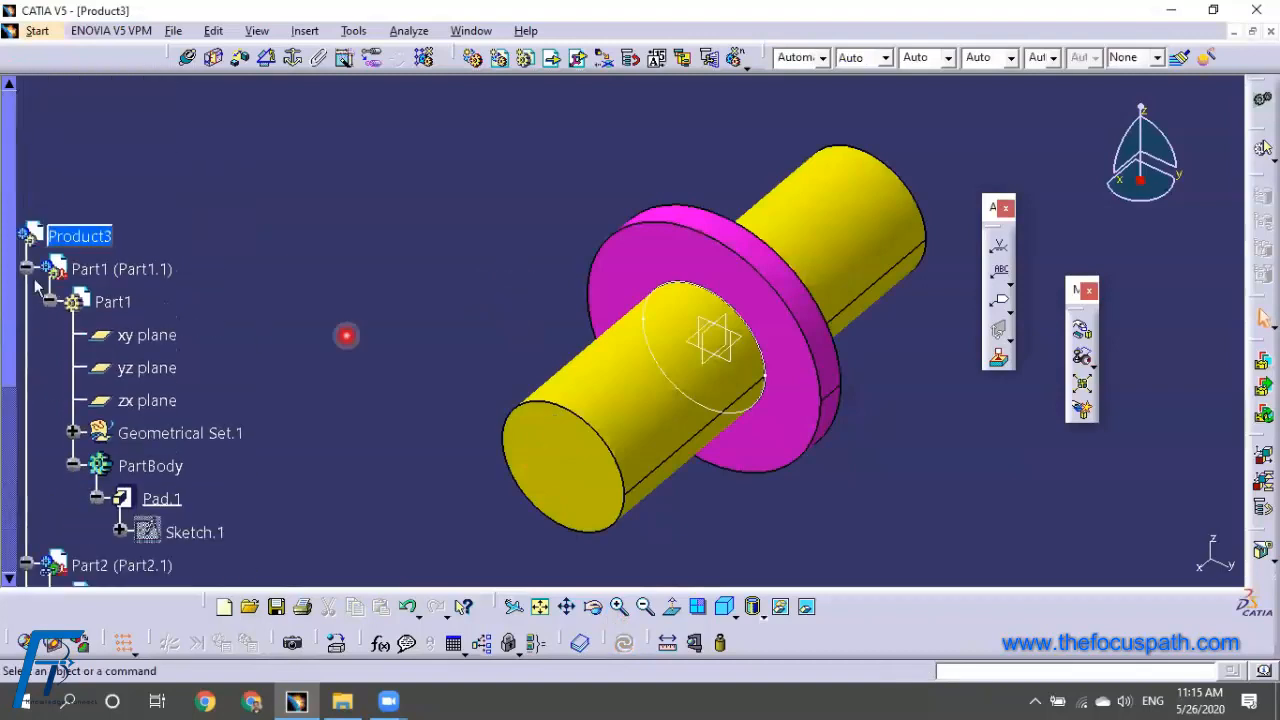
pyautogui.click(24, 268)
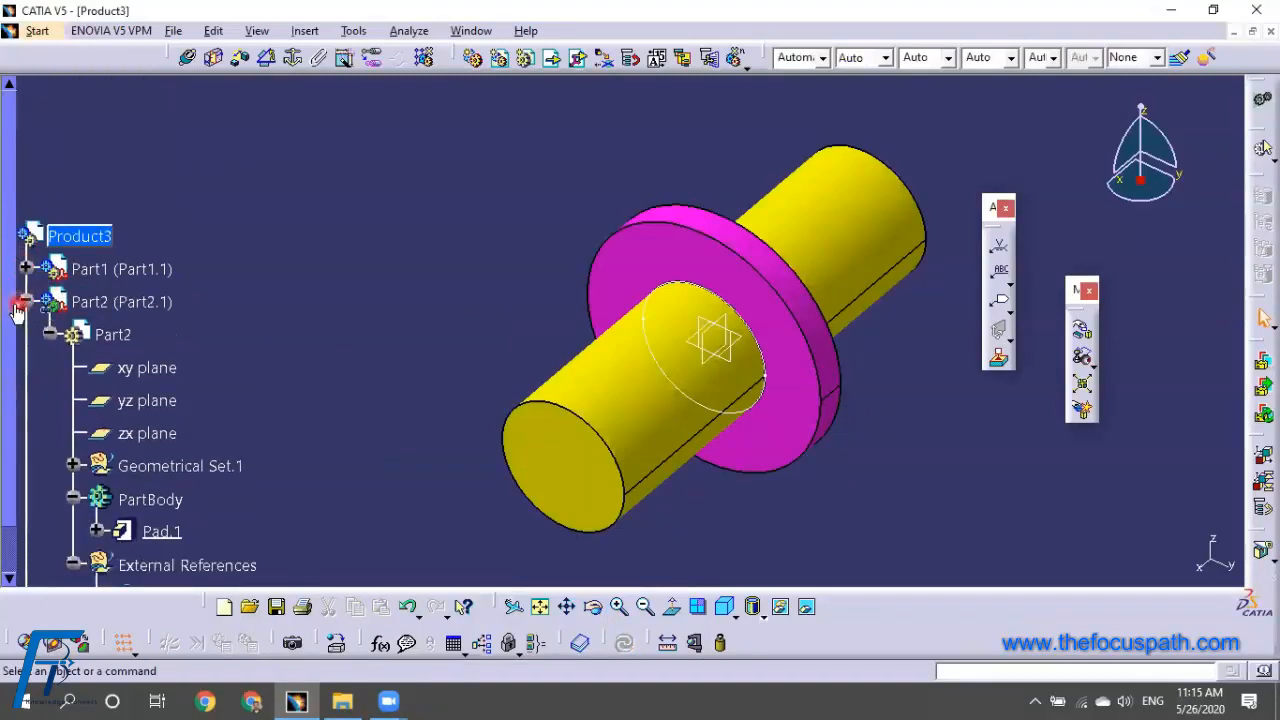
pyautogui.click(24, 302)
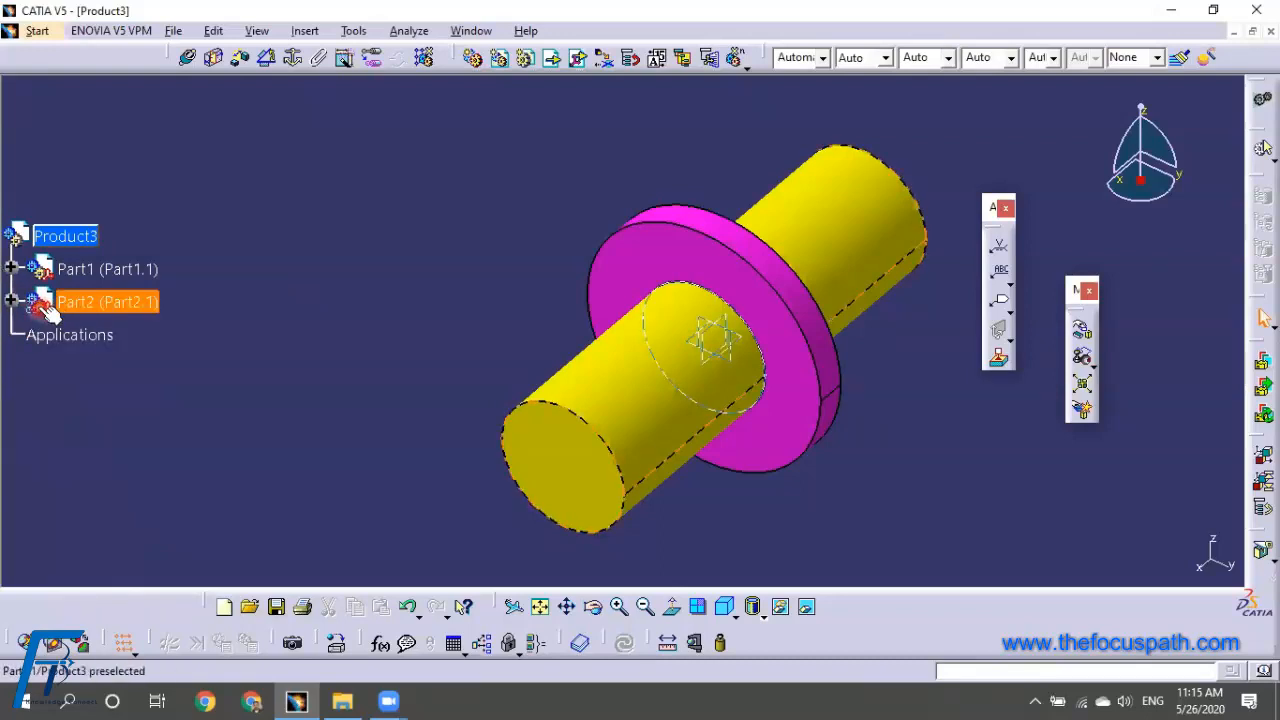
pyautogui.scroll(-3, 310, 295)
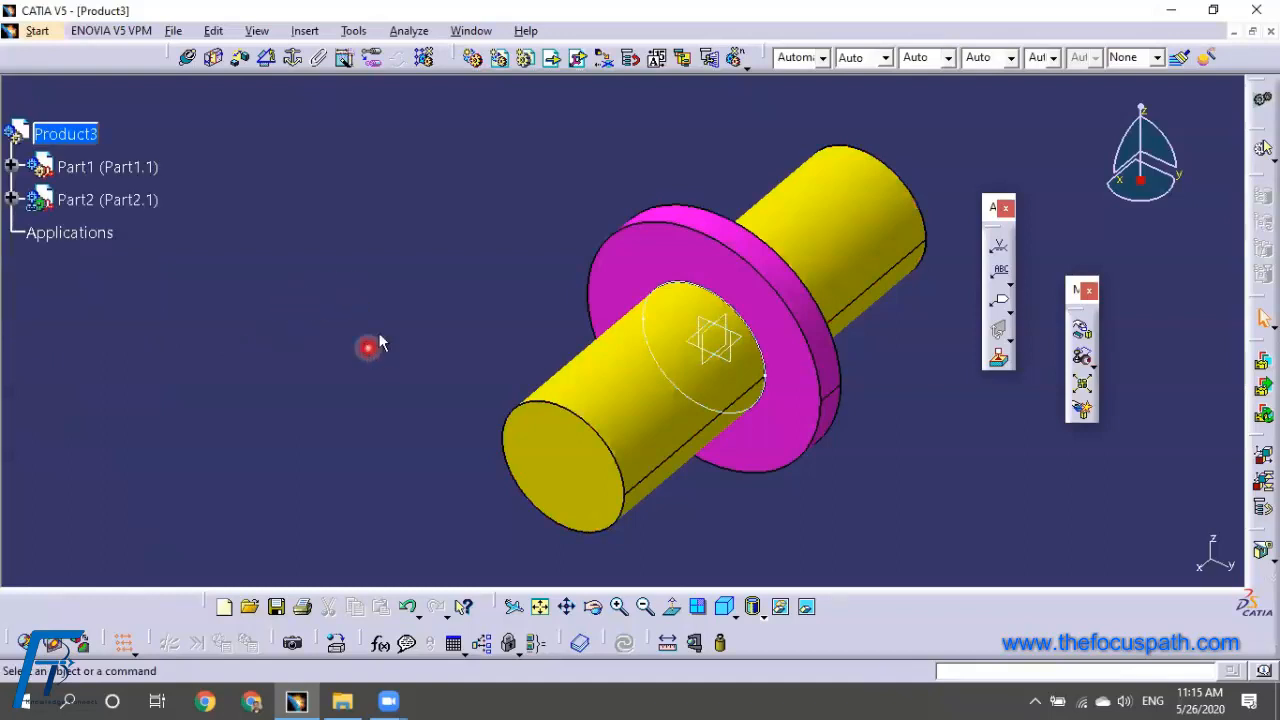
# Hide Part2's external reference curve around the ring hole
pyautogui.rightClick(651, 345)
pyautogui.click(700, 381)
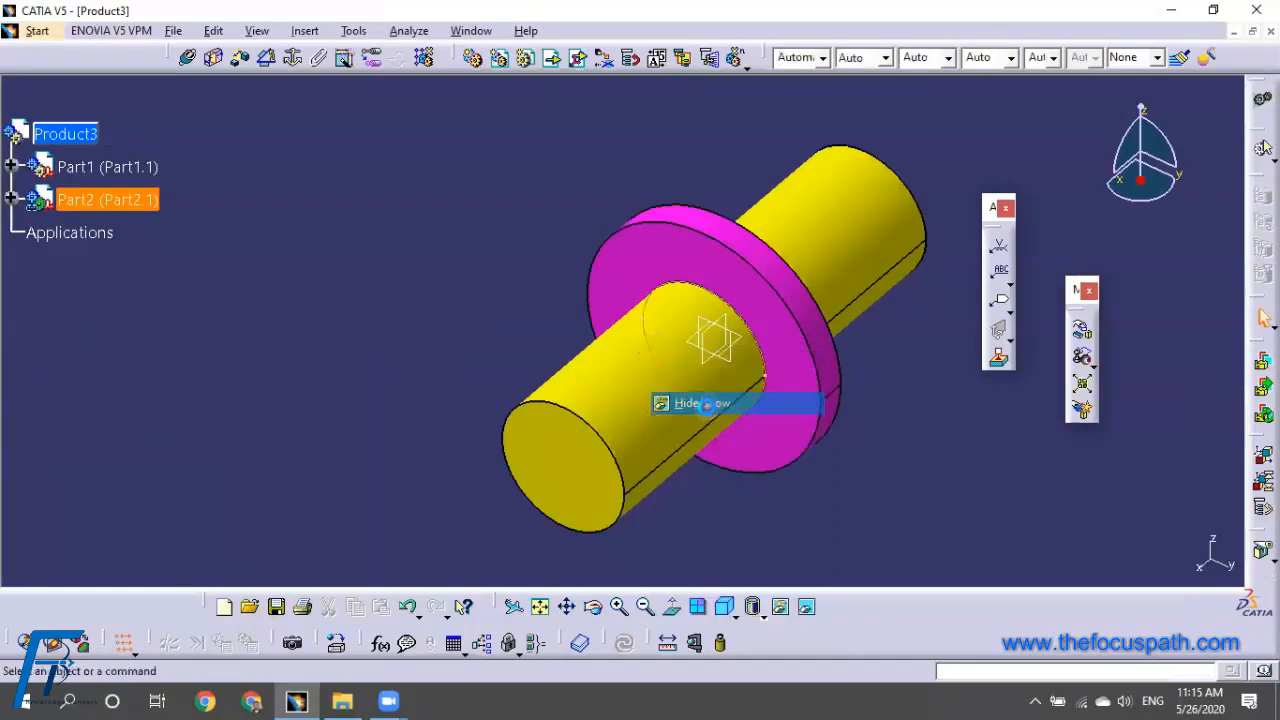
pyautogui.moveTo(875, 423); pyautogui.dragTo(680, 423, button='middle')
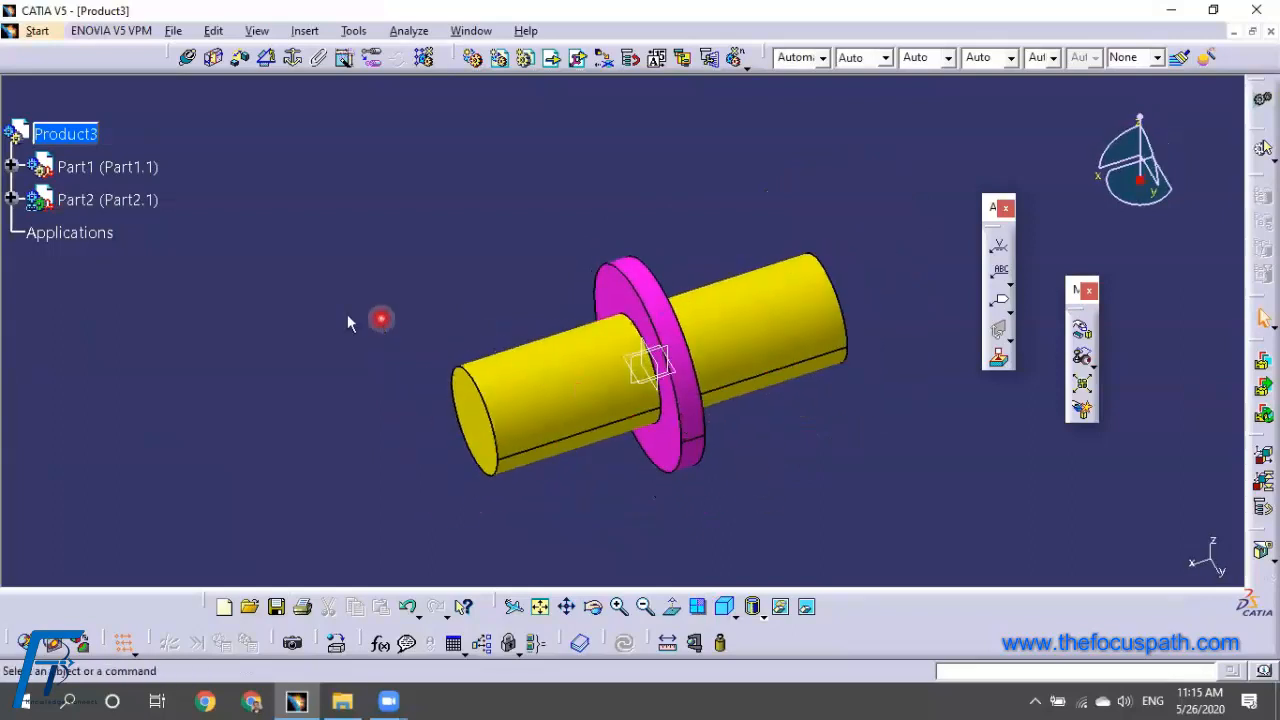
pyautogui.click(65, 133)
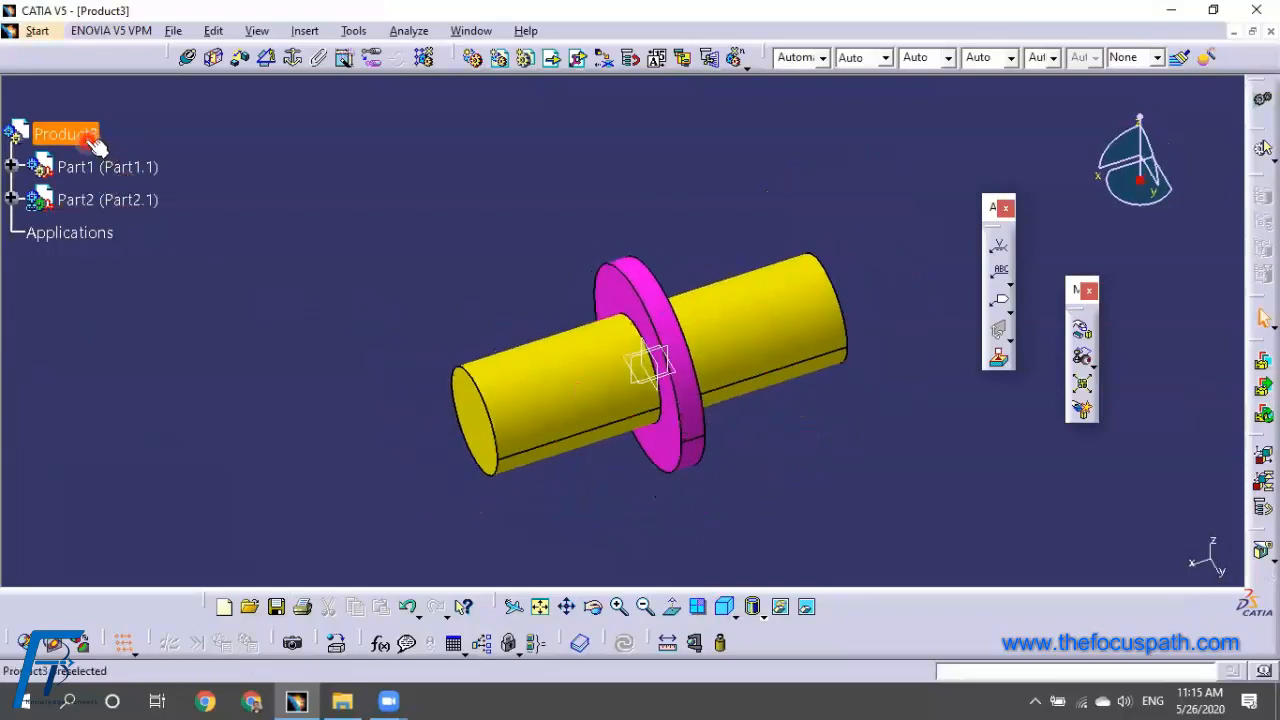
pyautogui.click(188, 58)
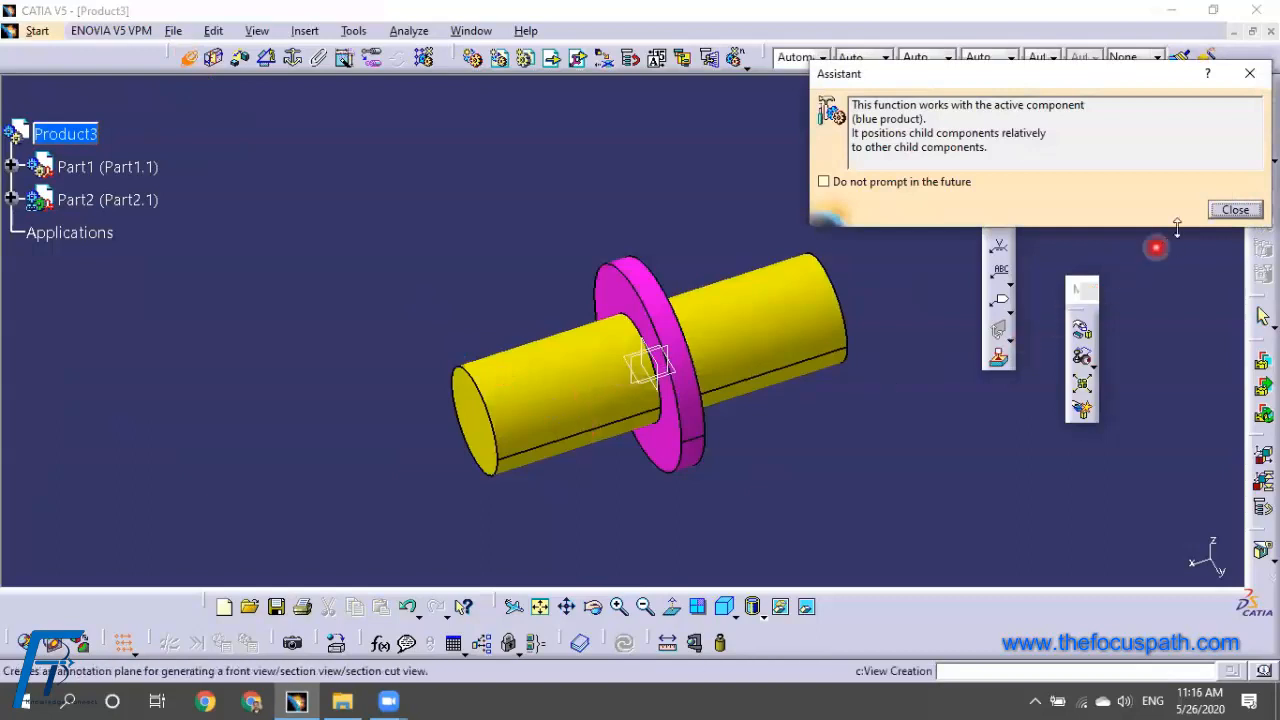
pyautogui.click(1233, 209)
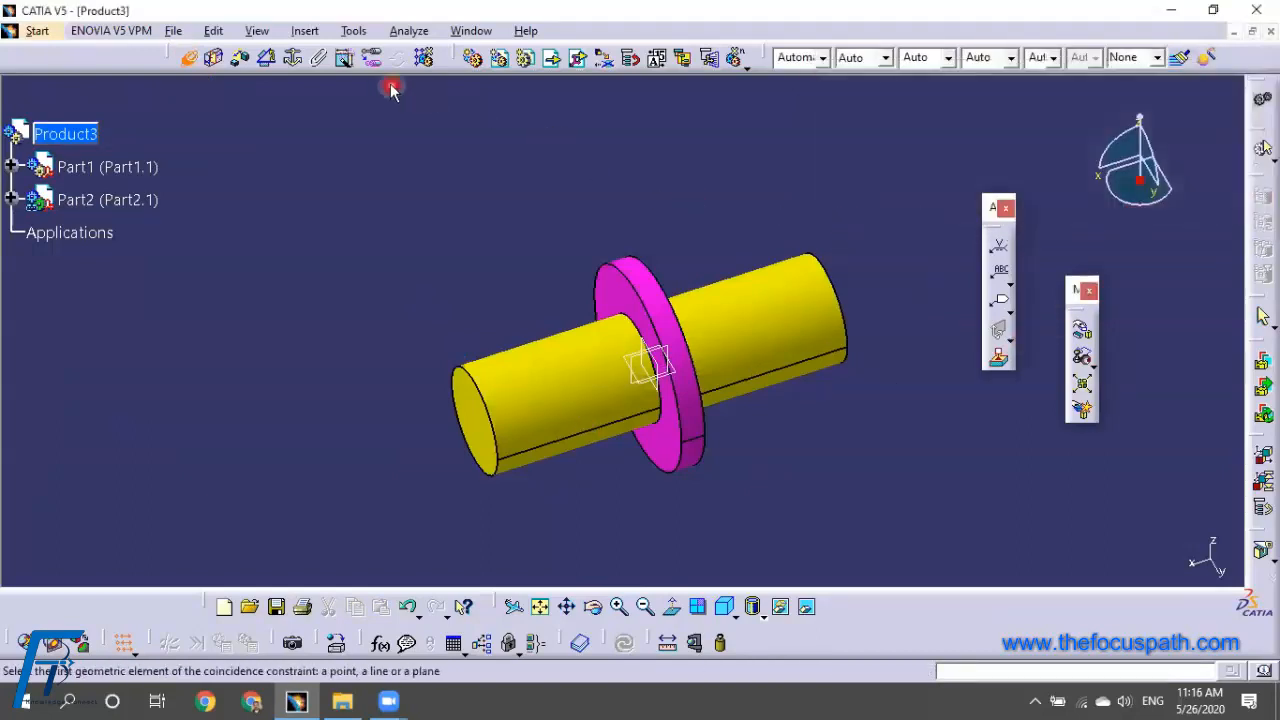
# In the Assembly Design options, set Constraints creation to Use any geometry and apply it
pyautogui.click(354, 31)
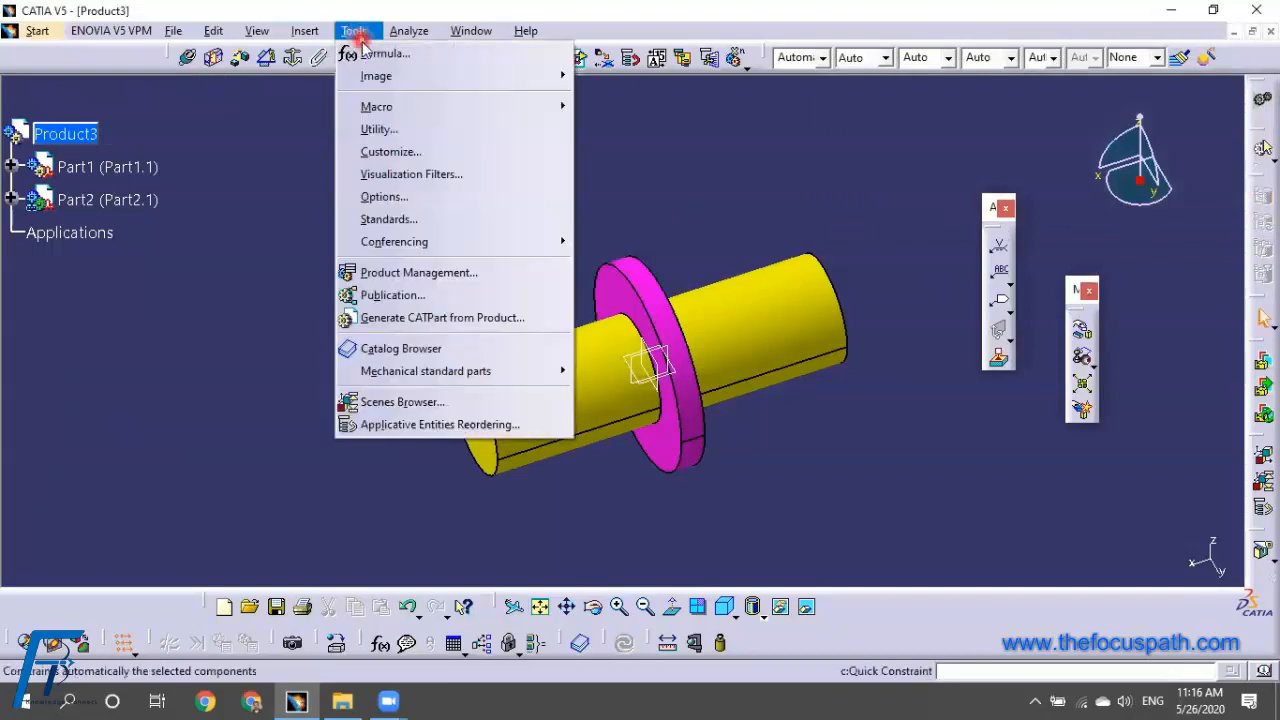
pyautogui.click(420, 198)
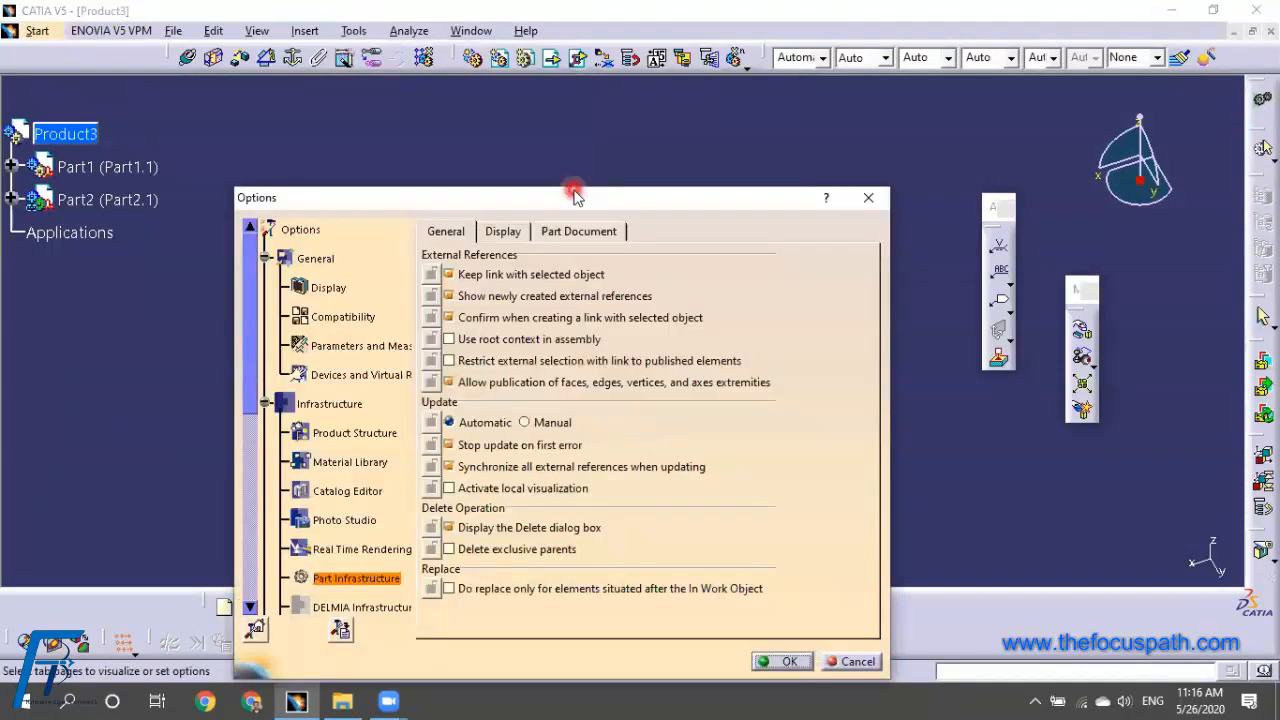
pyautogui.scroll(-2, 360, 400)
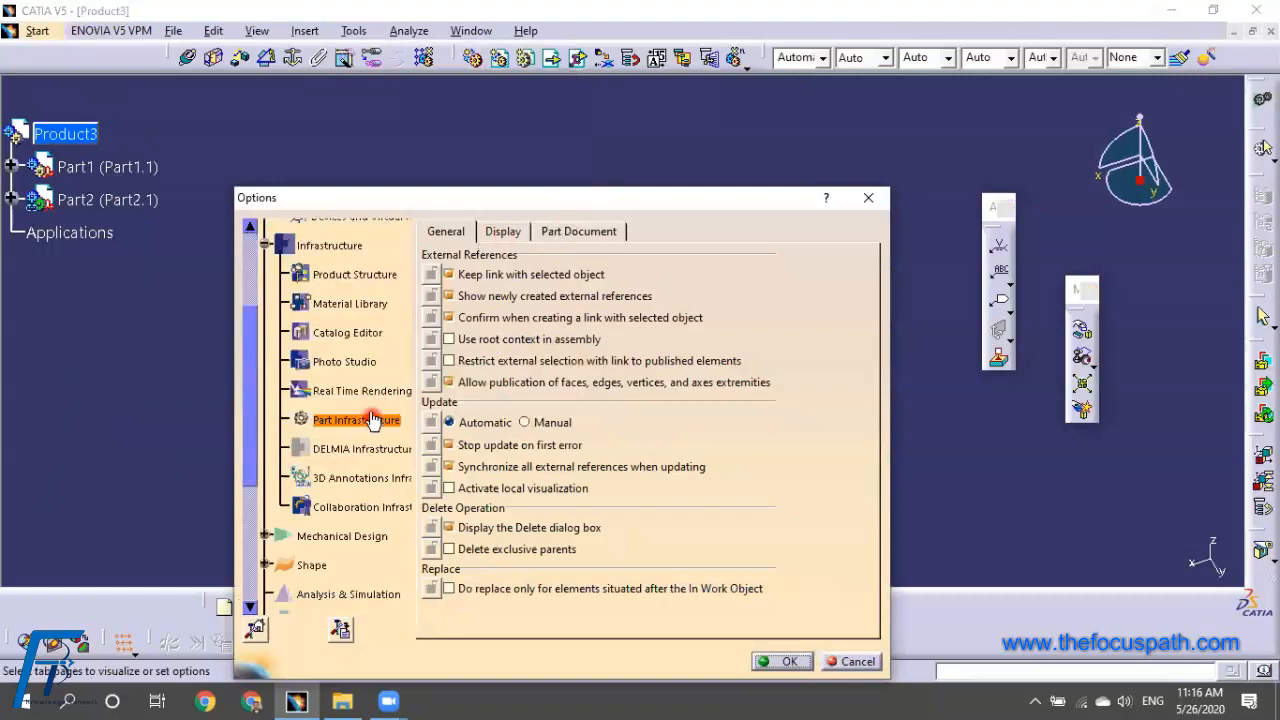
pyautogui.scroll(-3, 370, 410)
pyautogui.click(342, 337)
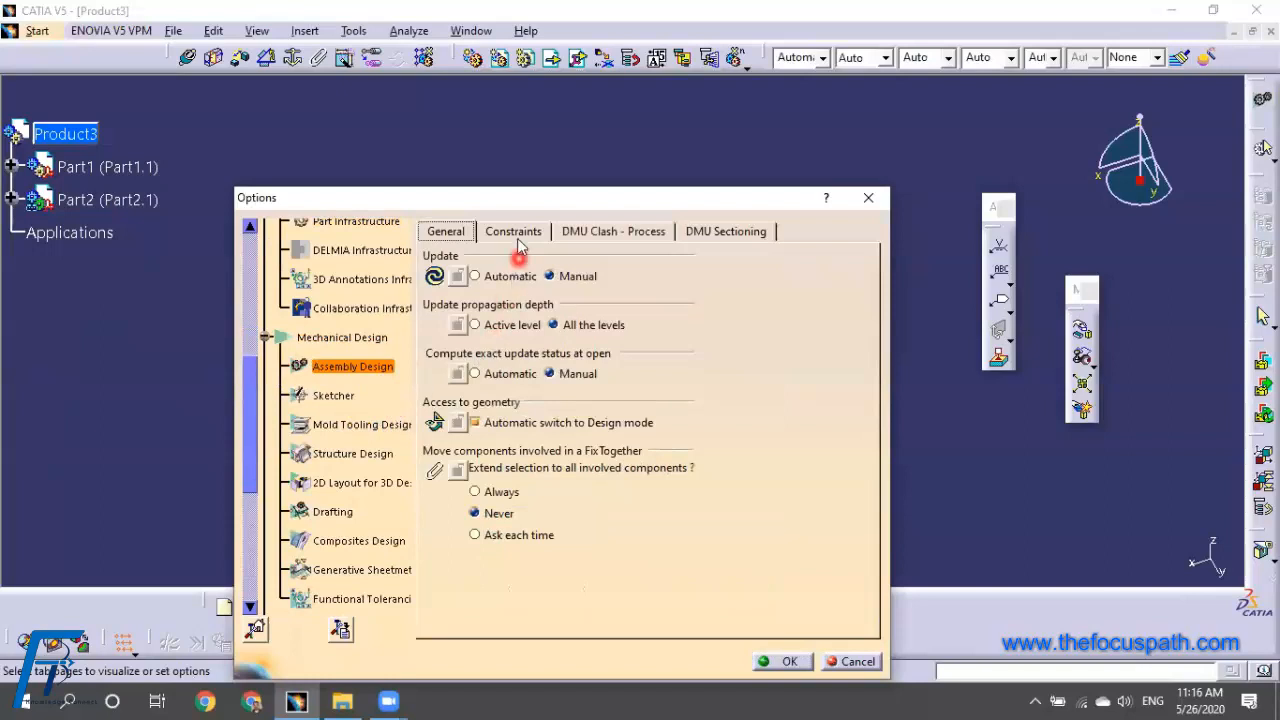
pyautogui.click(515, 236)
pyautogui.click(490, 392)
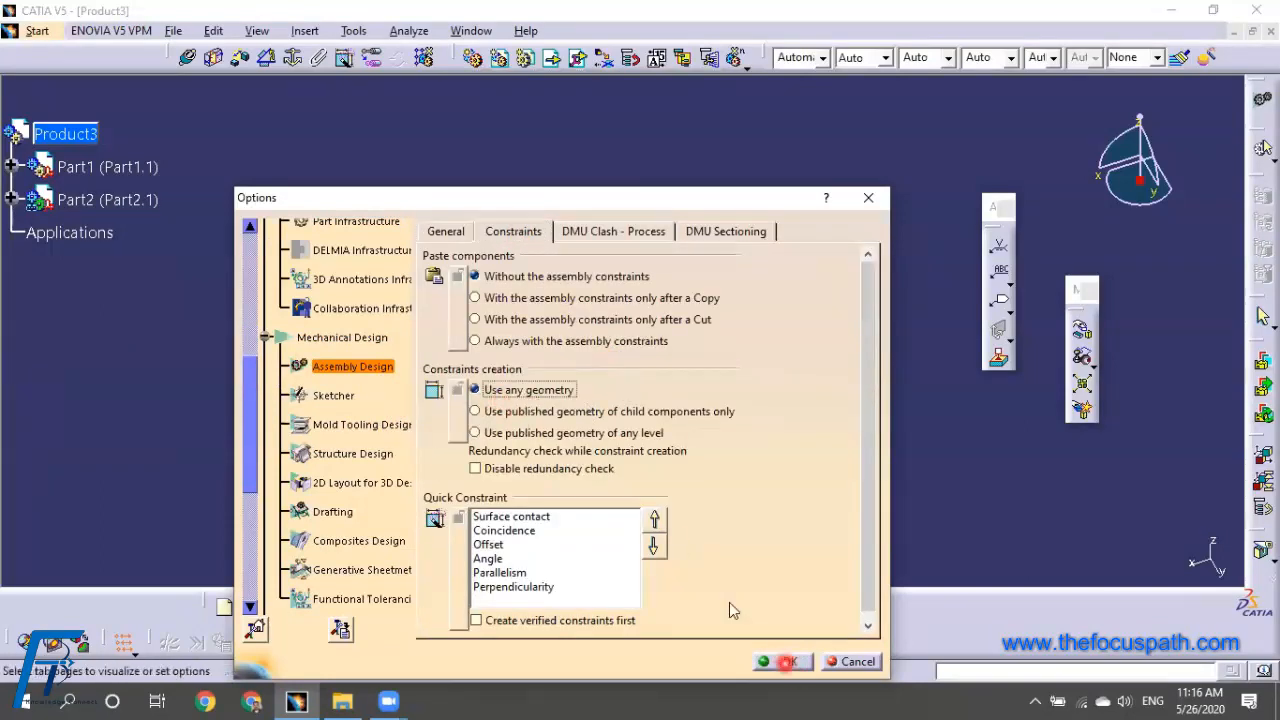
pyautogui.click(788, 661)
# Try to add a coincidence constraint between the axis of Part2's shaft and Part1's ring
pyautogui.moveTo(459, 422); pyautogui.dragTo(545, 345, button='middle')
pyautogui.click(187, 57)
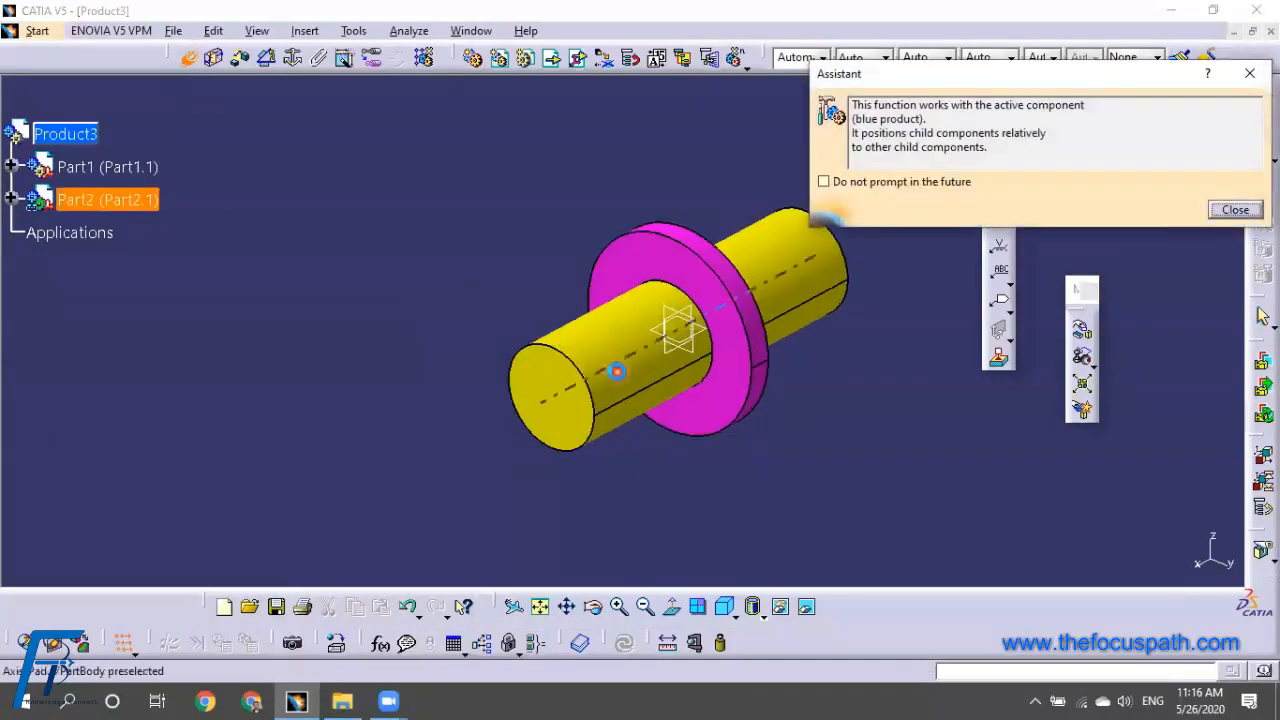
pyautogui.click(623, 377)
pyautogui.moveTo(714, 372); pyautogui.dragTo(669, 313, button='middle')
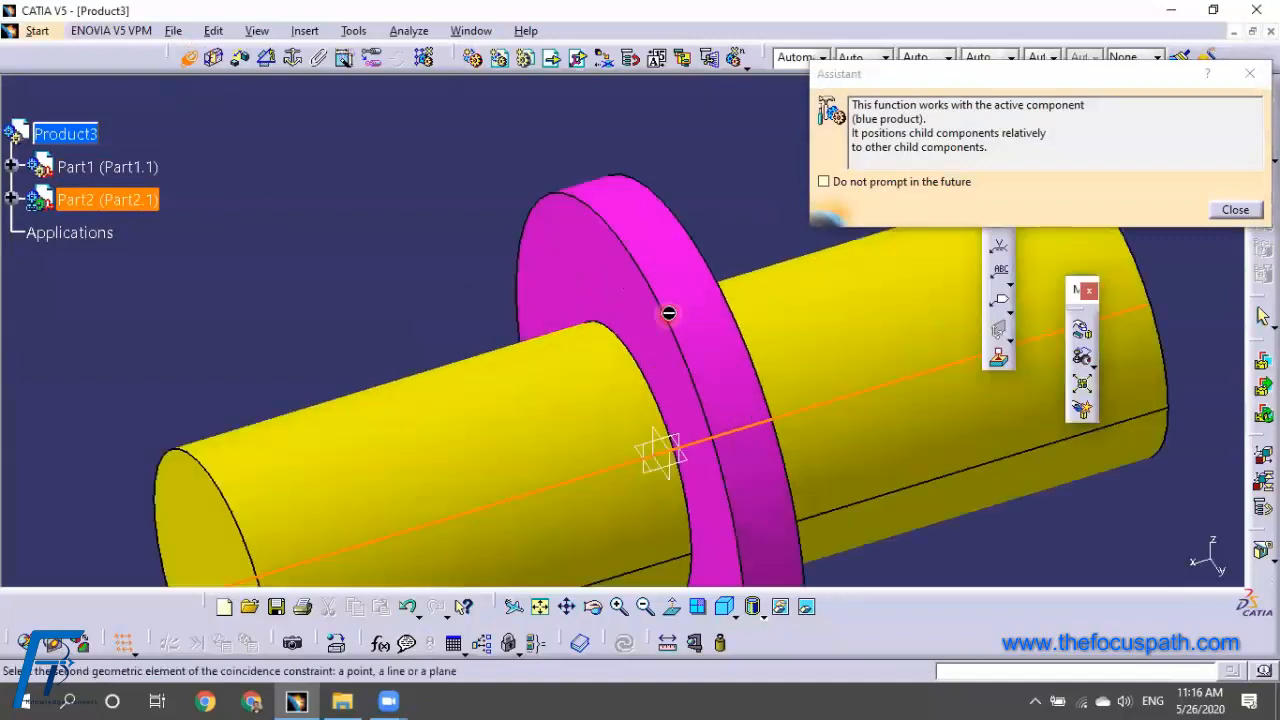
pyautogui.click(698, 291)
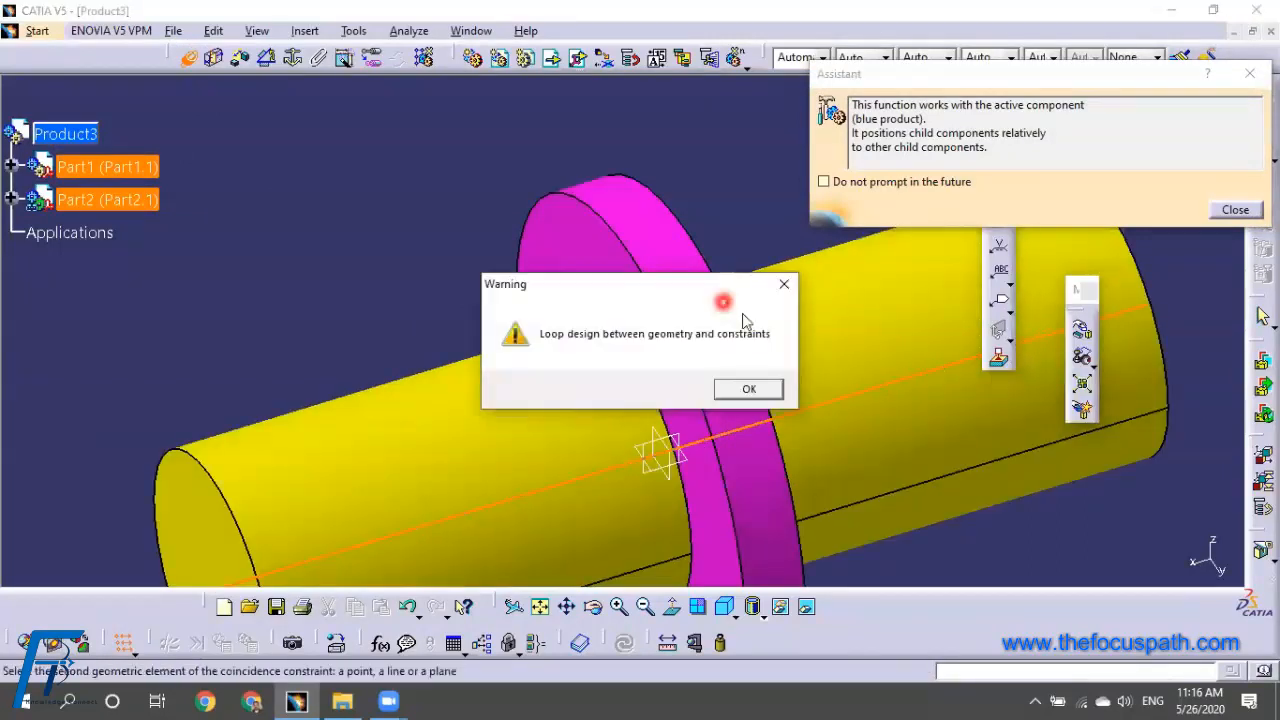
pyautogui.click(757, 392)
pyautogui.click(567, 218)
# Try to add a contact constraint between the shaft's end face and the front face of Part1's ring
pyautogui.moveTo(567, 218); pyautogui.dragTo(854, 283, button='middle')
pyautogui.scroll(1, 652, 325)
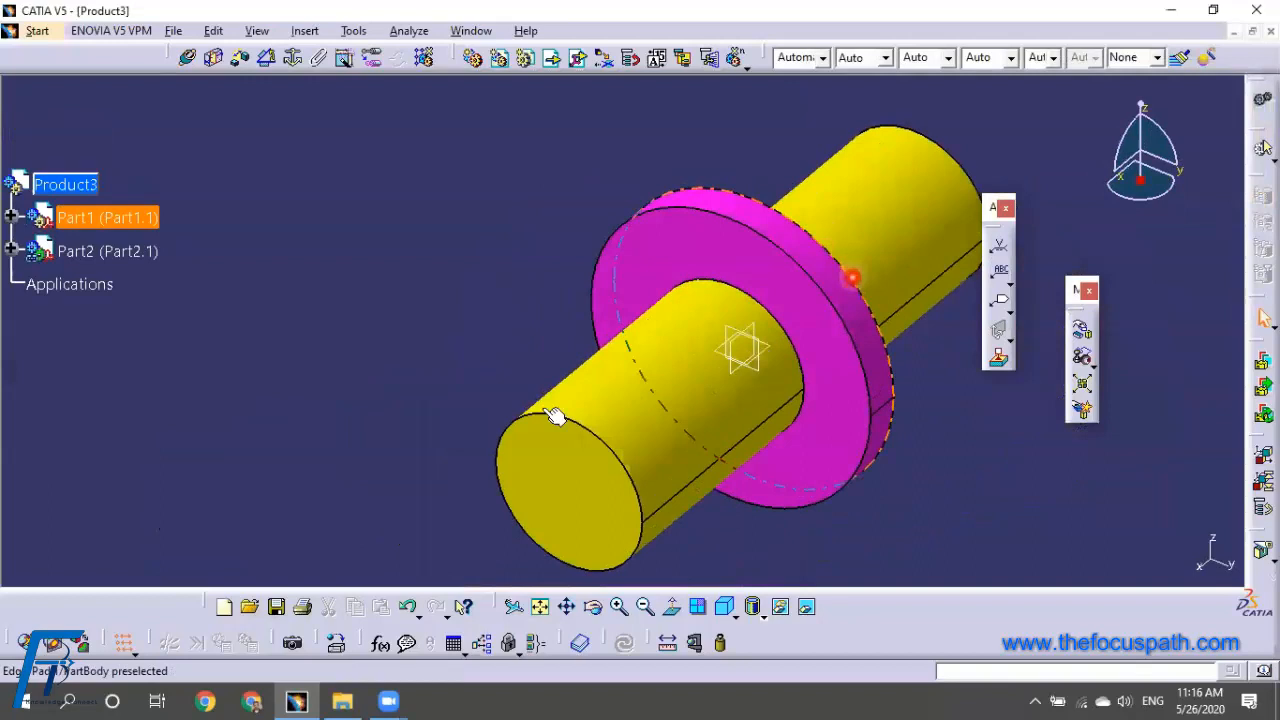
pyautogui.click(218, 60)
pyautogui.click(568, 456)
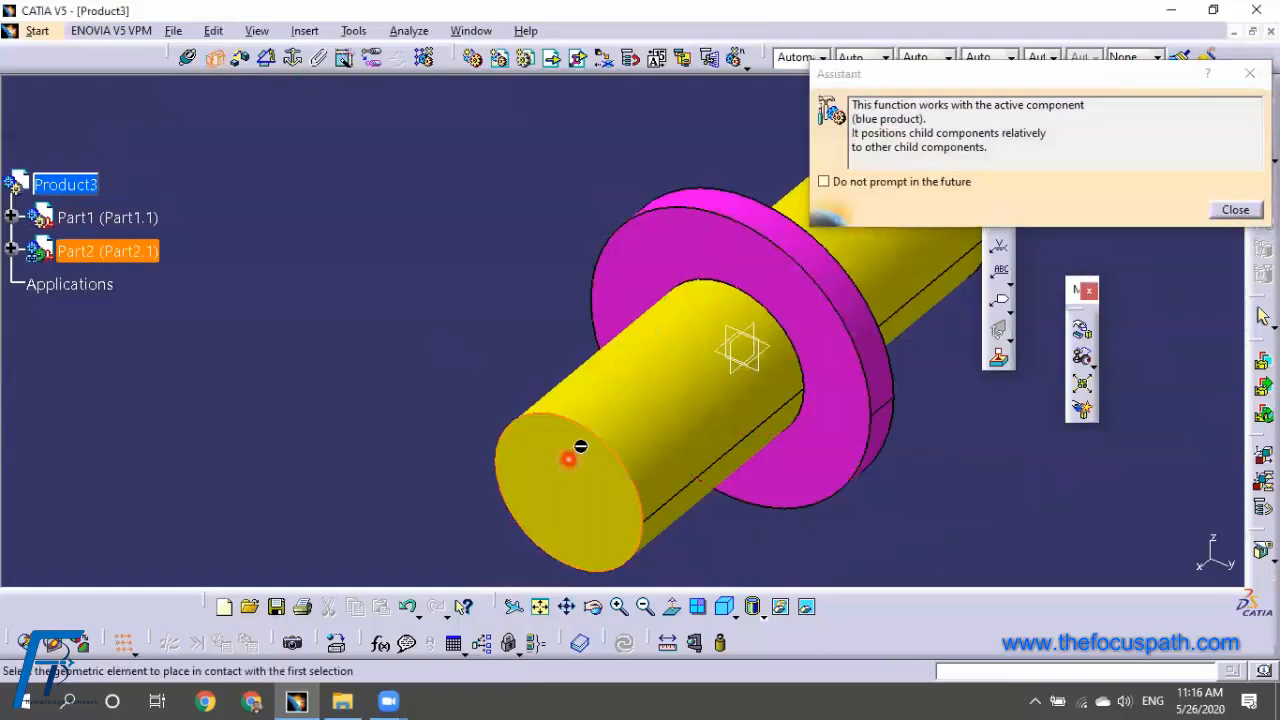
pyautogui.click(715, 254)
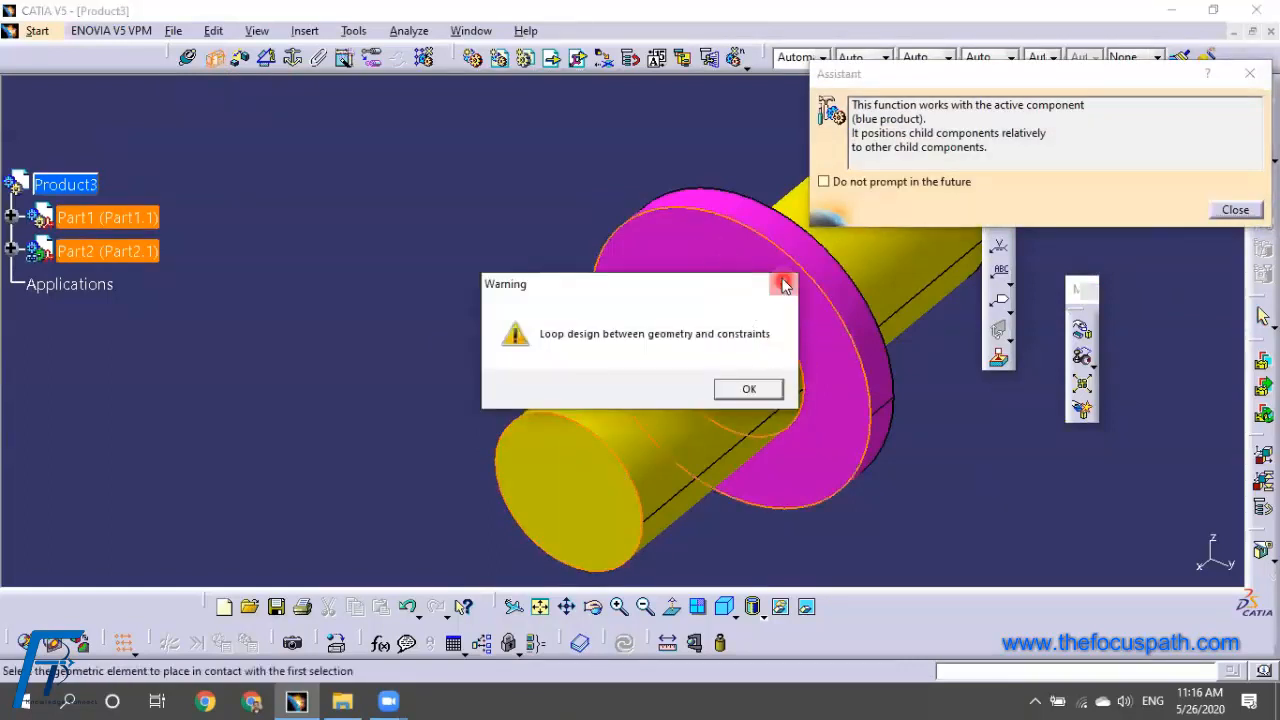
pyautogui.click(784, 286)
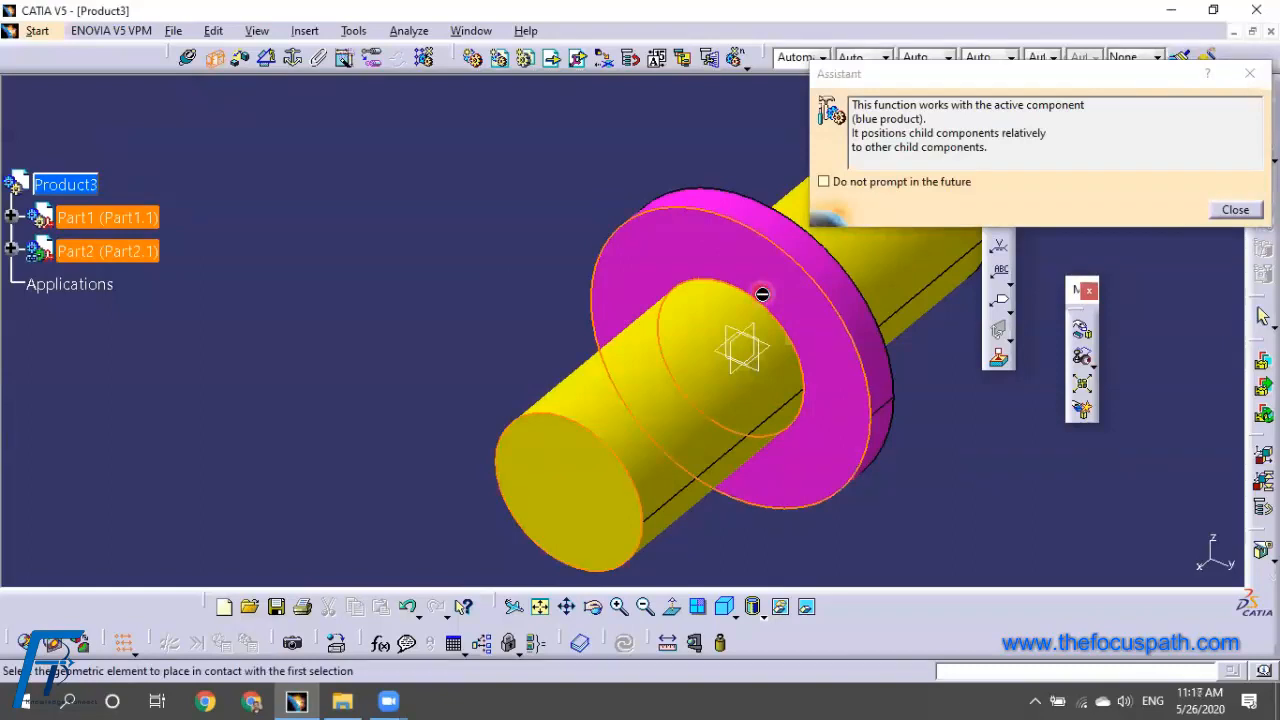
pyautogui.click(1235, 209)
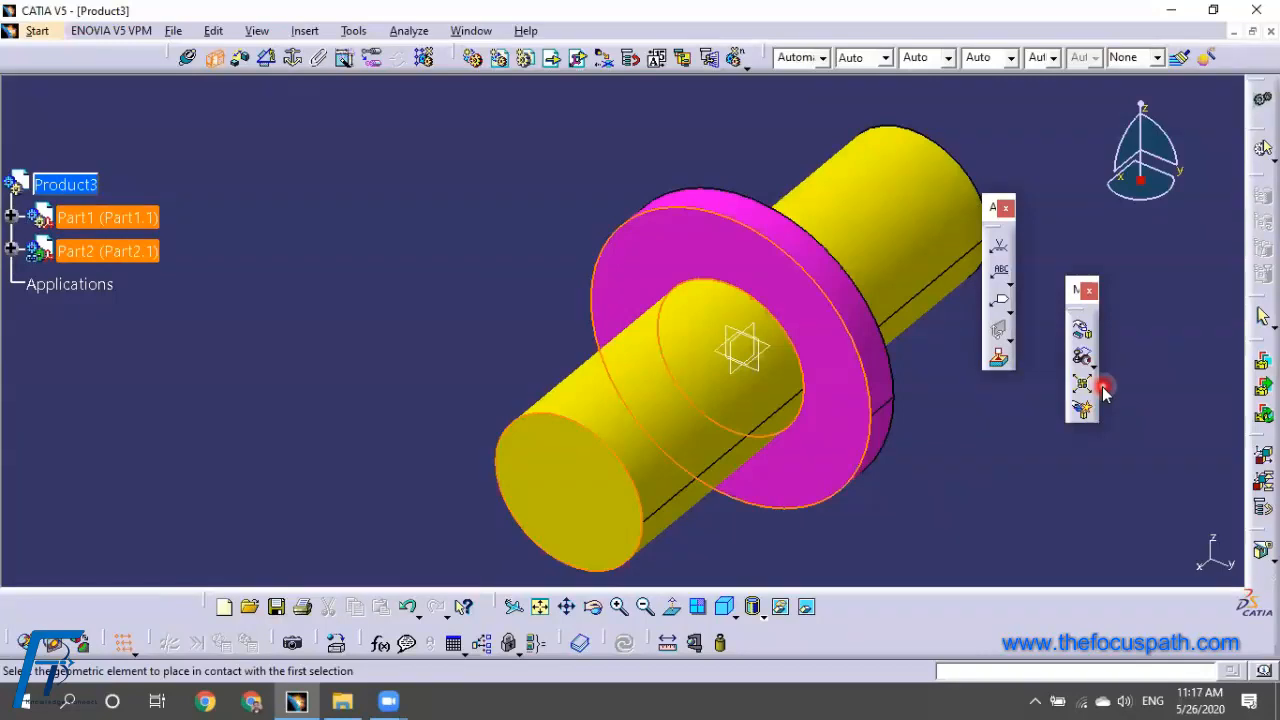
pyautogui.click(624, 643)
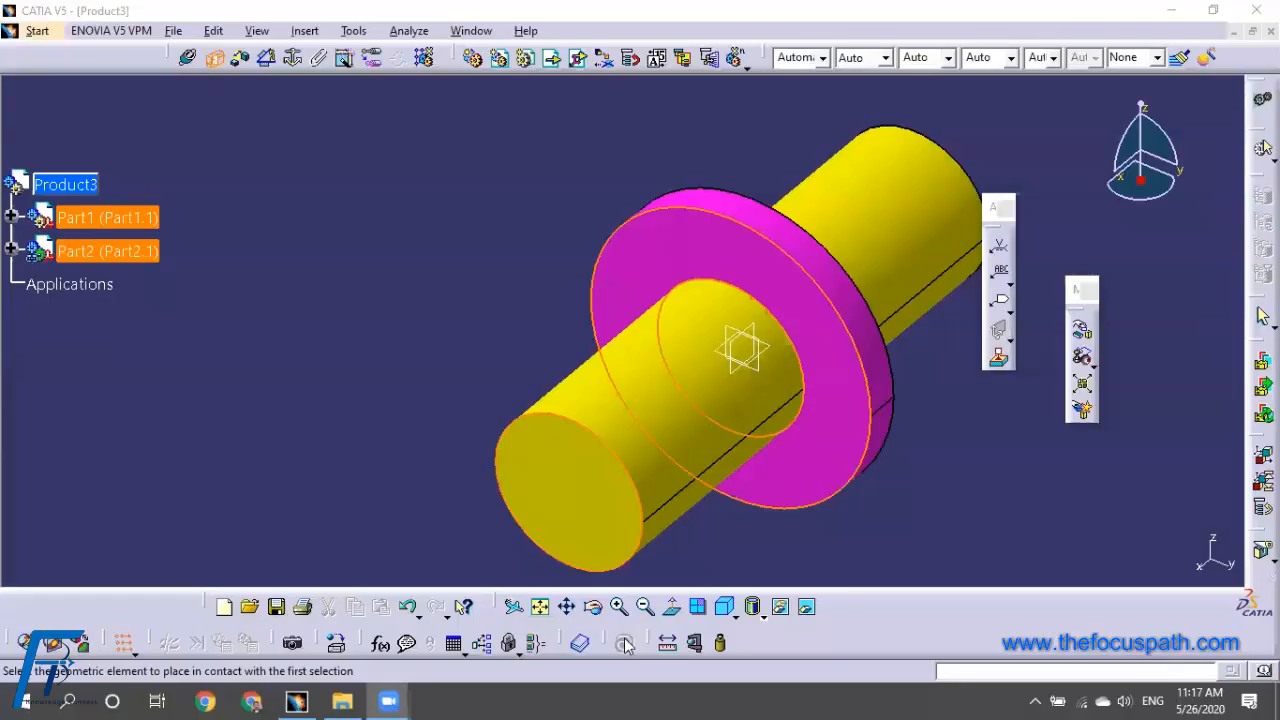
pyautogui.click(921, 390)
# Leave the contact constraint, expand Part2 down to its external references and activate Part2 for part editing
pyautogui.click(11, 250)
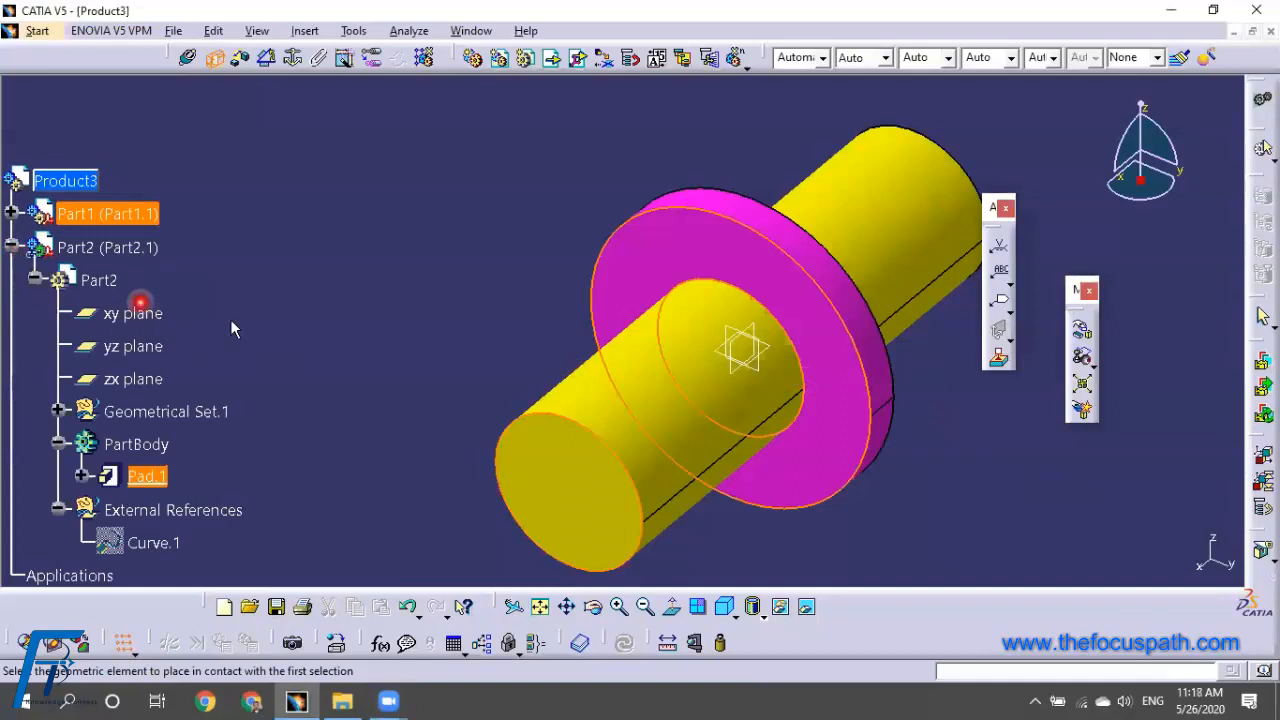
pyautogui.scroll(-2, 279, 321)
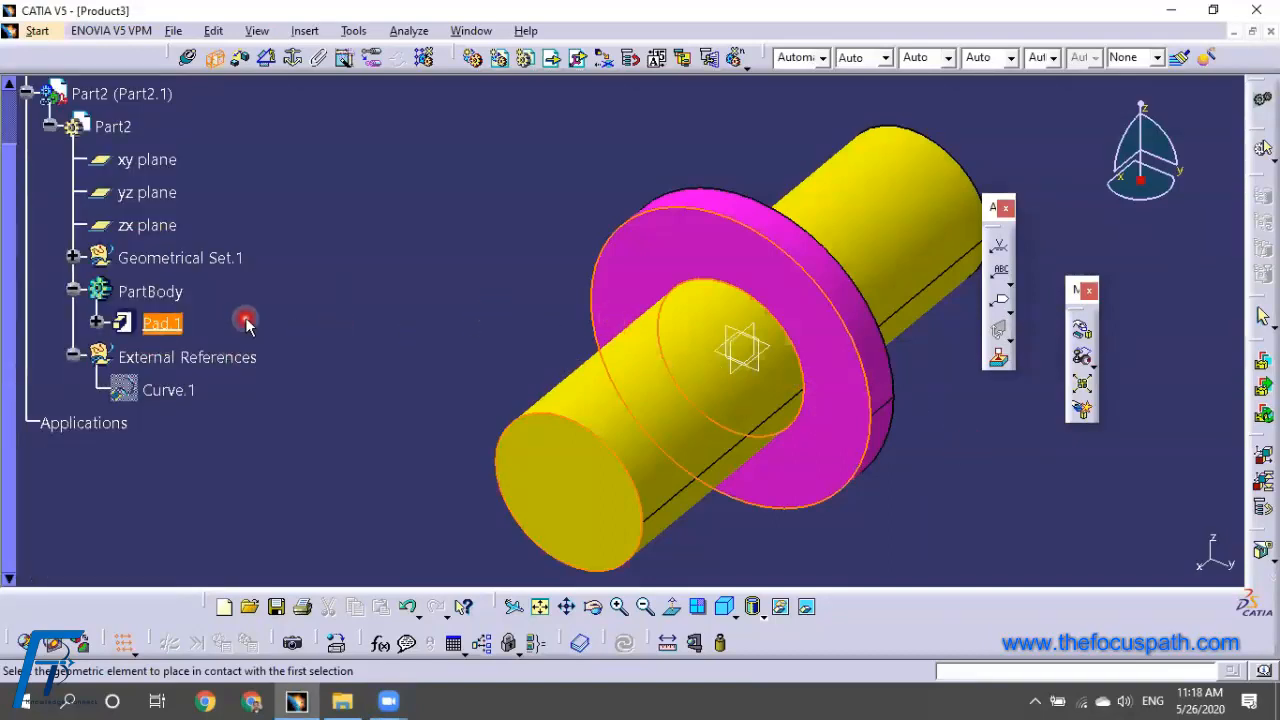
pyautogui.click(213, 57)
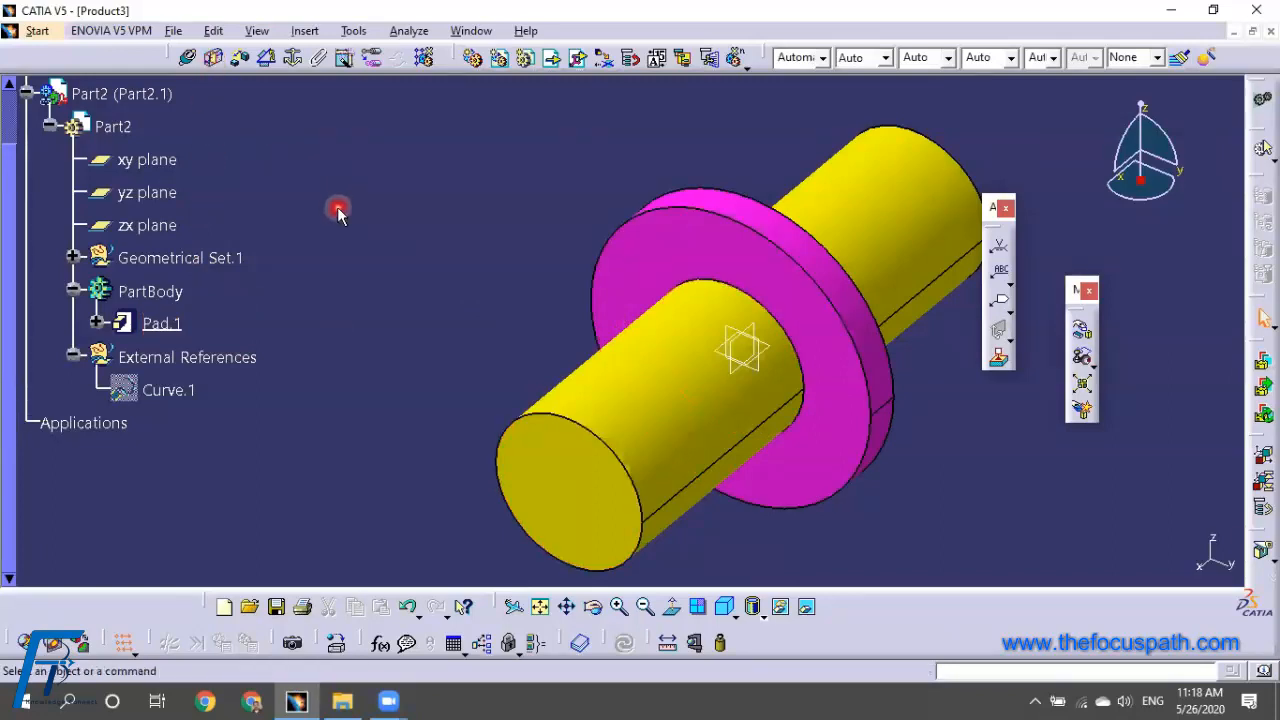
pyautogui.rightClick(205, 360)
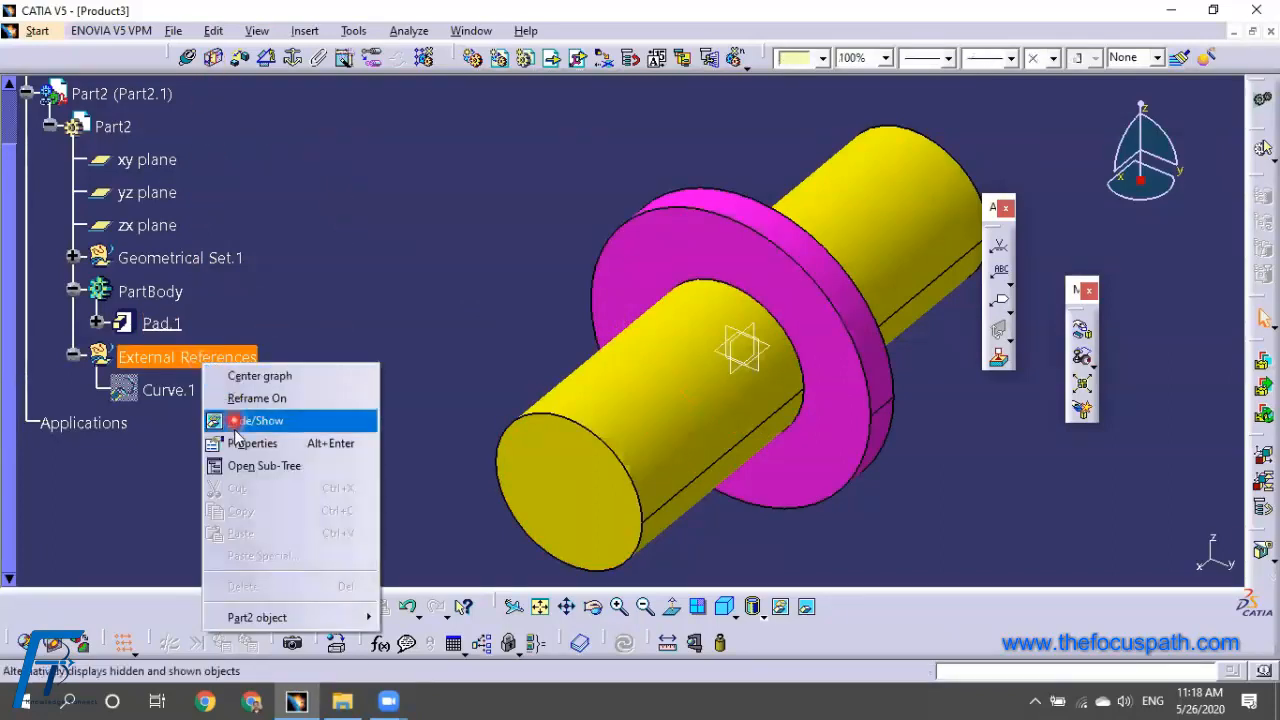
pyautogui.click(442, 416)
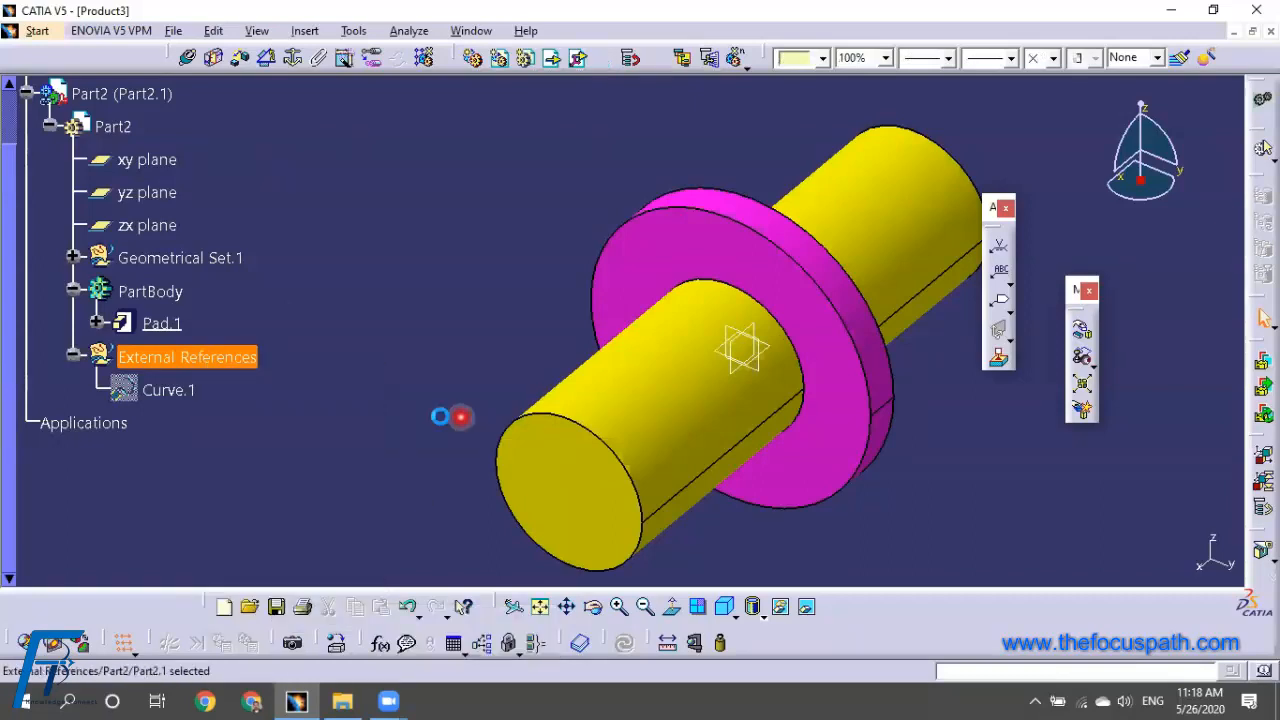
pyautogui.rightClick(178, 391)
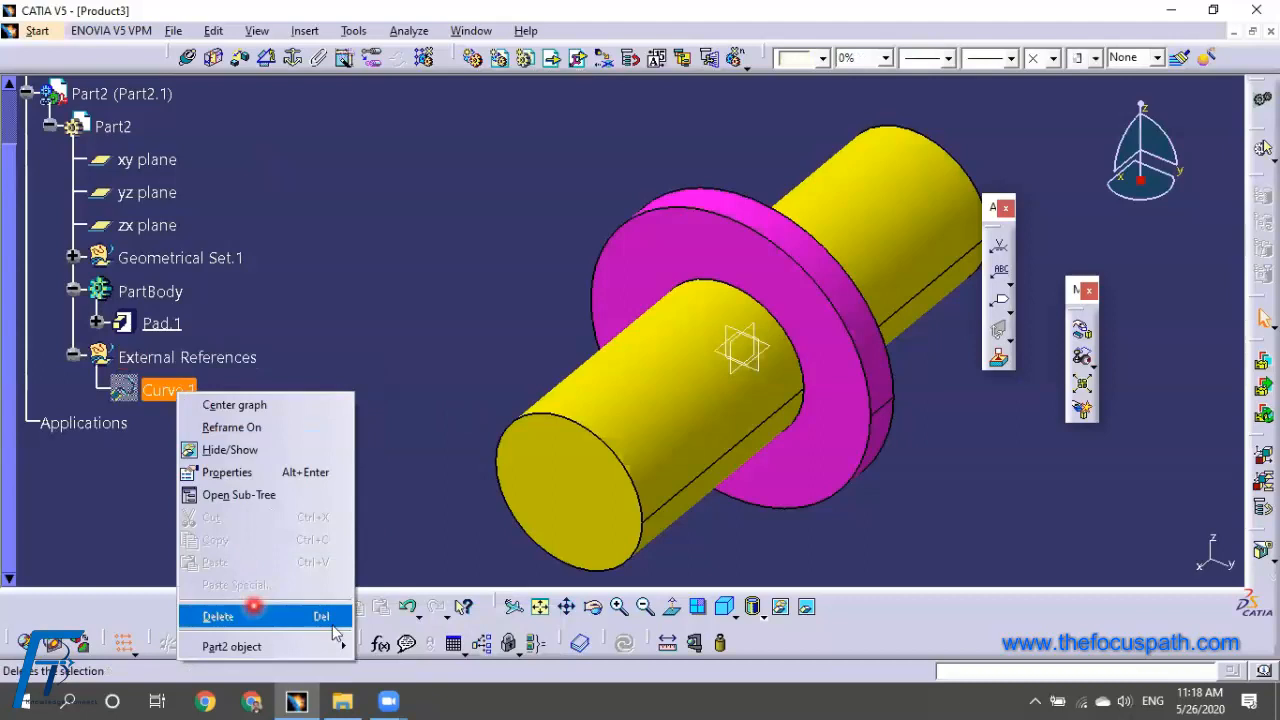
pyautogui.click(165, 100)
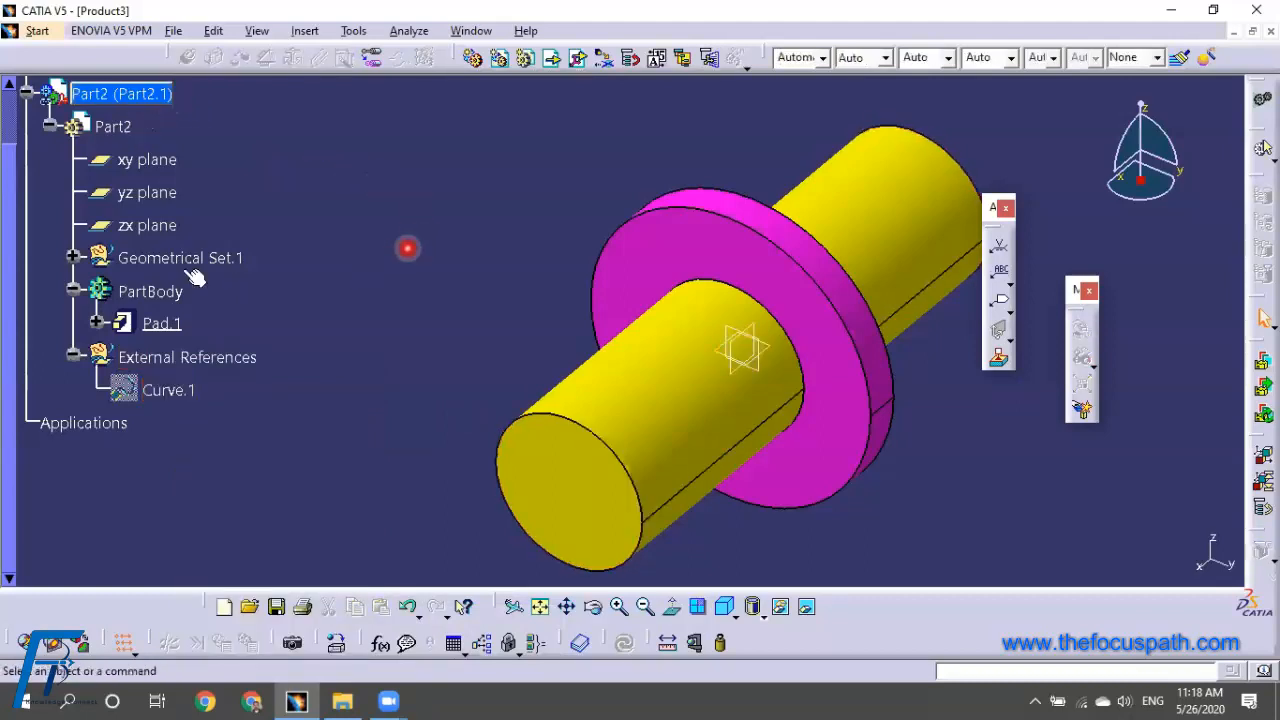
pyautogui.click(195, 360)
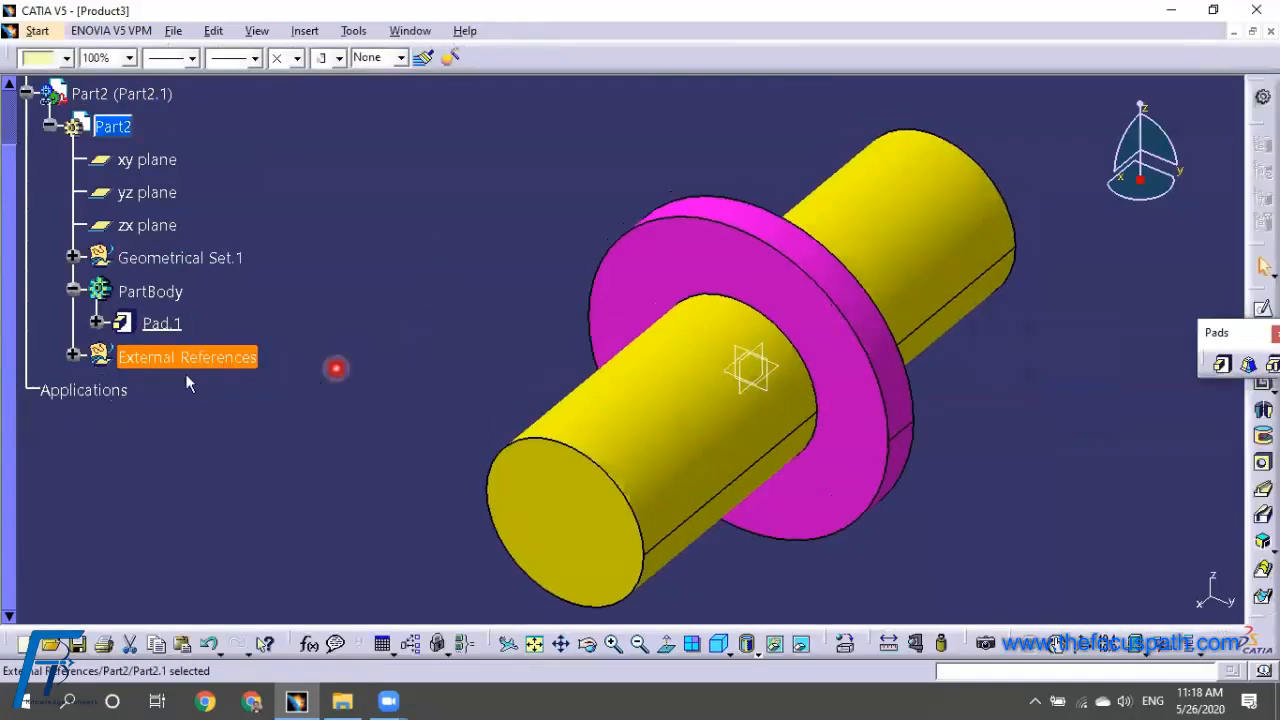
pyautogui.click(73, 355)
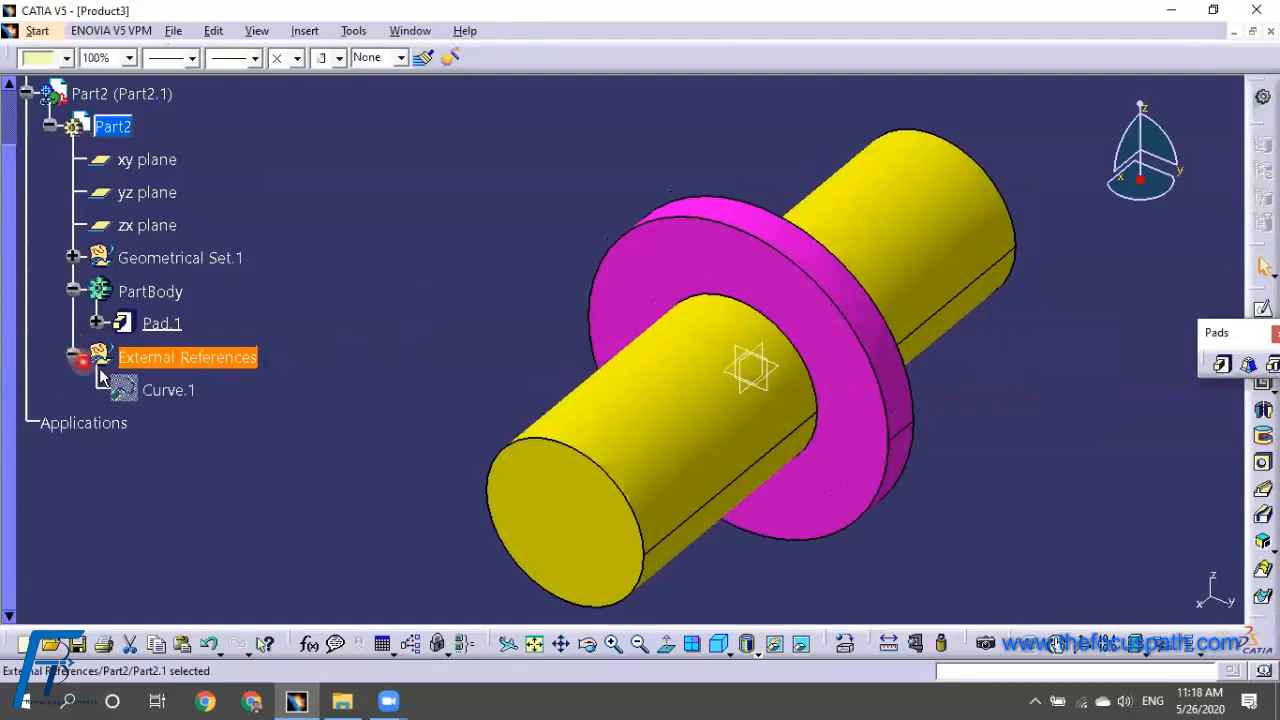
# Isolate Curve.1 in Part2's external references and expand the isolated references set
pyautogui.click(204, 393)
pyautogui.rightClick(190, 392)
pyautogui.moveTo(237, 386)
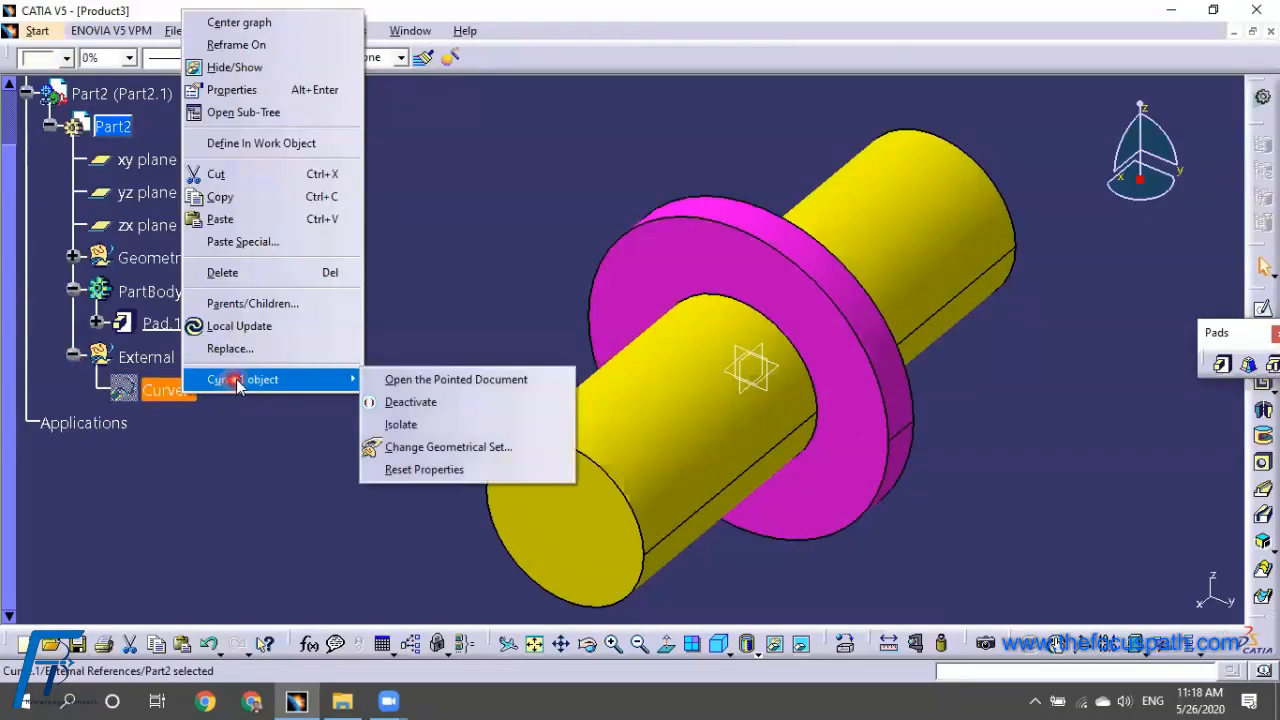
pyautogui.click(418, 426)
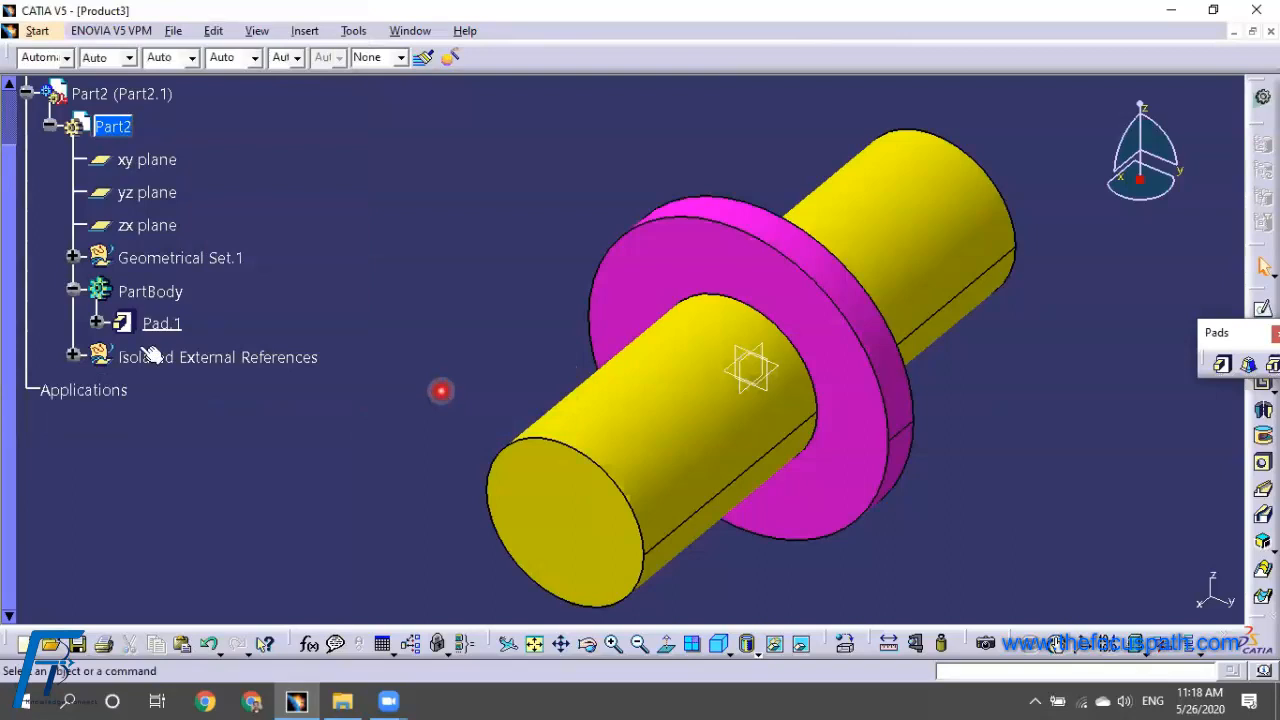
pyautogui.click(73, 357)
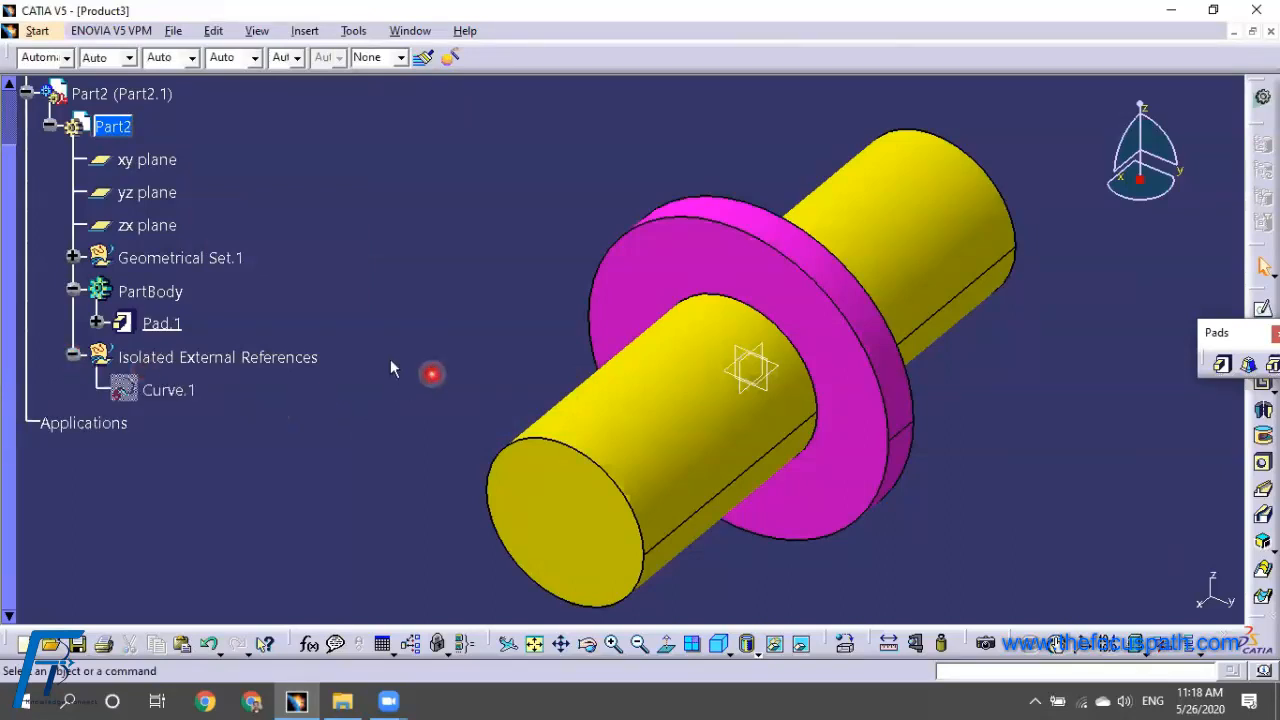
# Examine the parents and children of Part2's isolated Curve.1
pyautogui.scroll(3, 390, 363)
pyautogui.scroll(-3, 250, 248)
pyautogui.scroll(2, 166, 343)
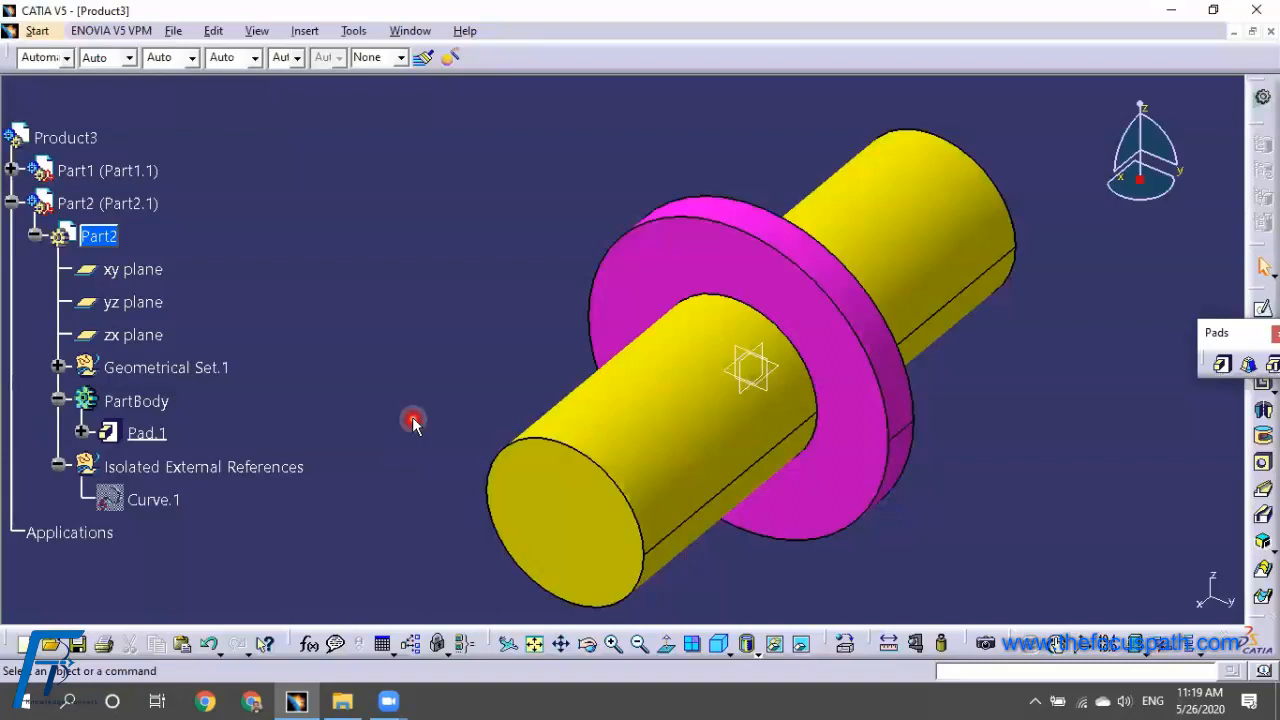
pyautogui.rightClick(140, 500)
pyautogui.click(230, 408)
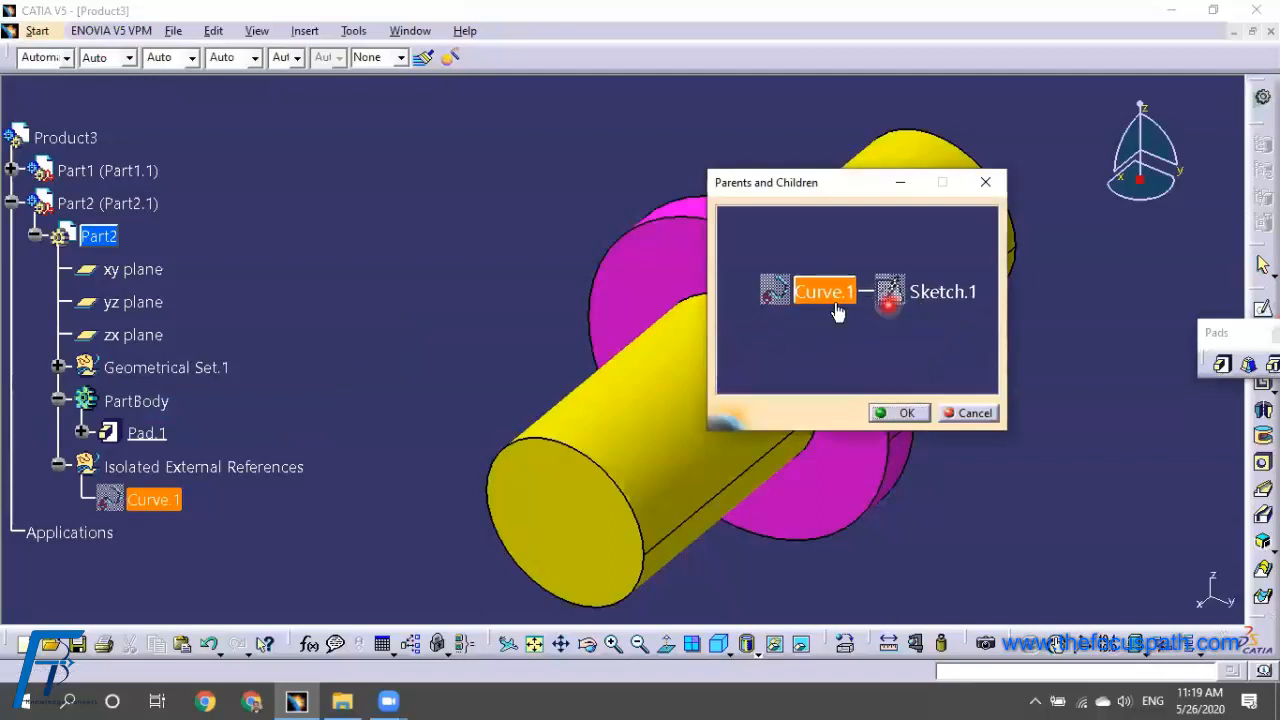
pyautogui.rightClick(830, 300)
pyautogui.click(898, 437)
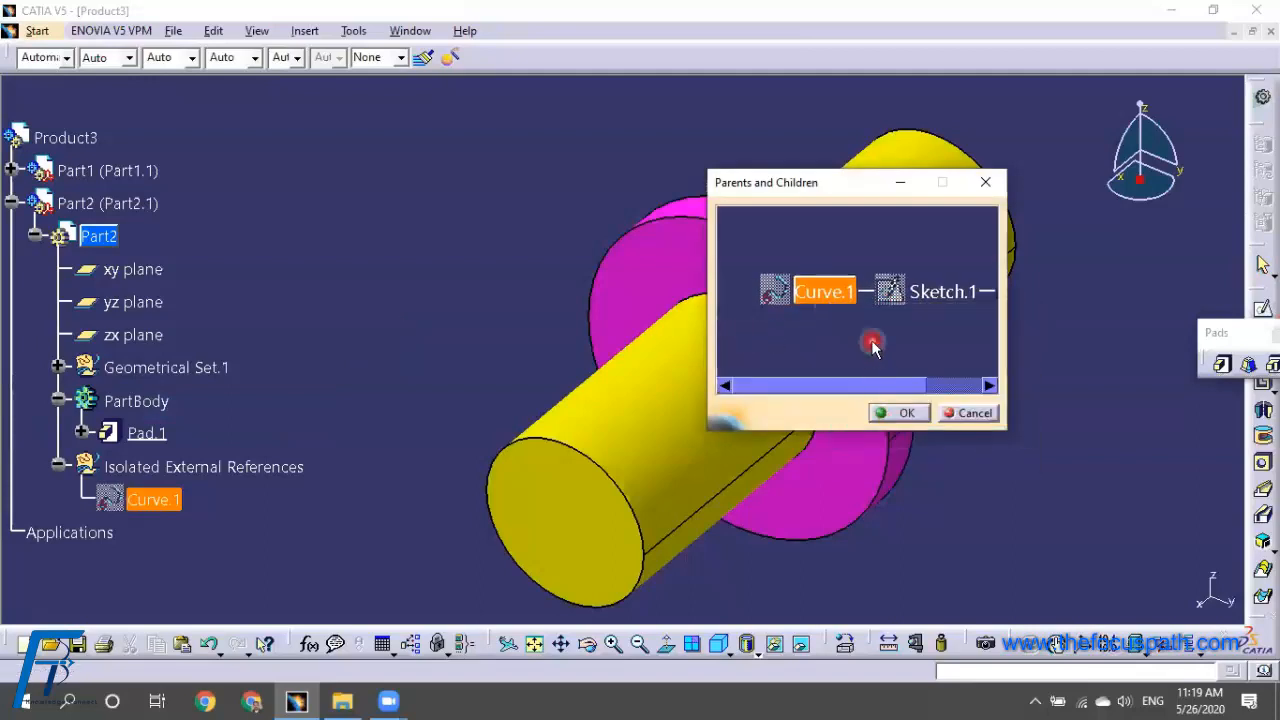
pyautogui.rightClick(833, 303)
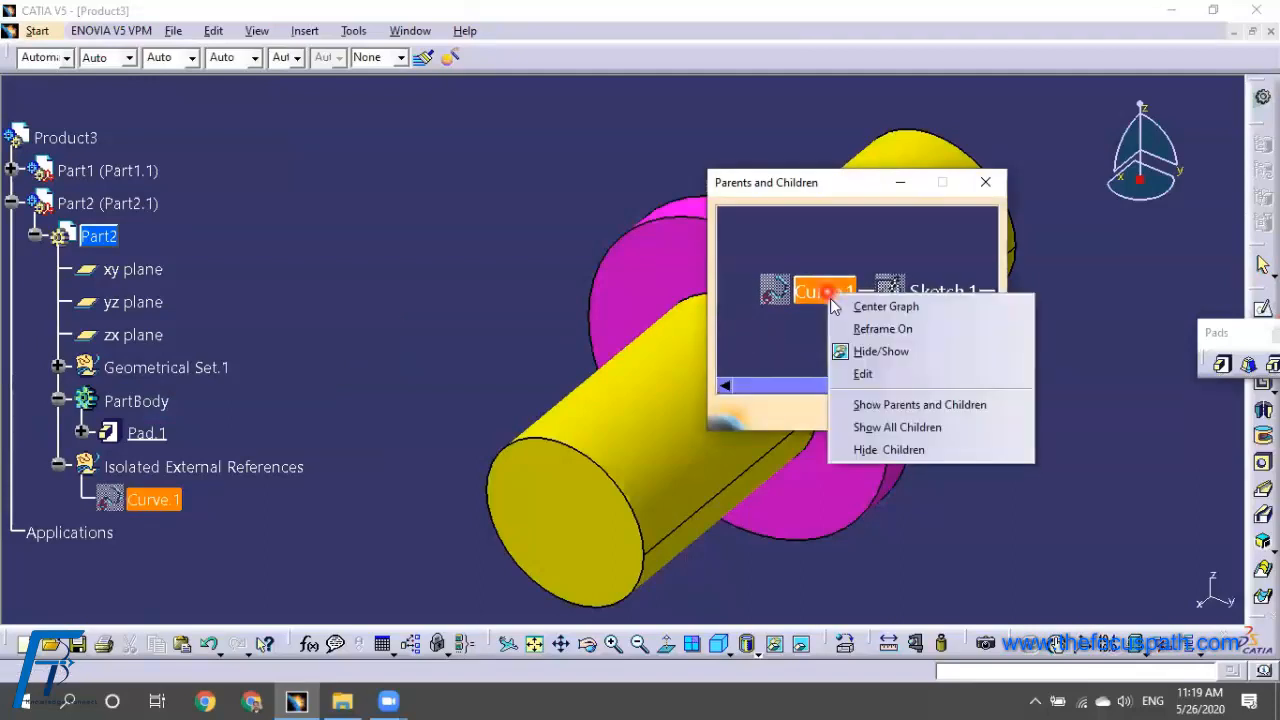
pyautogui.click(948, 405)
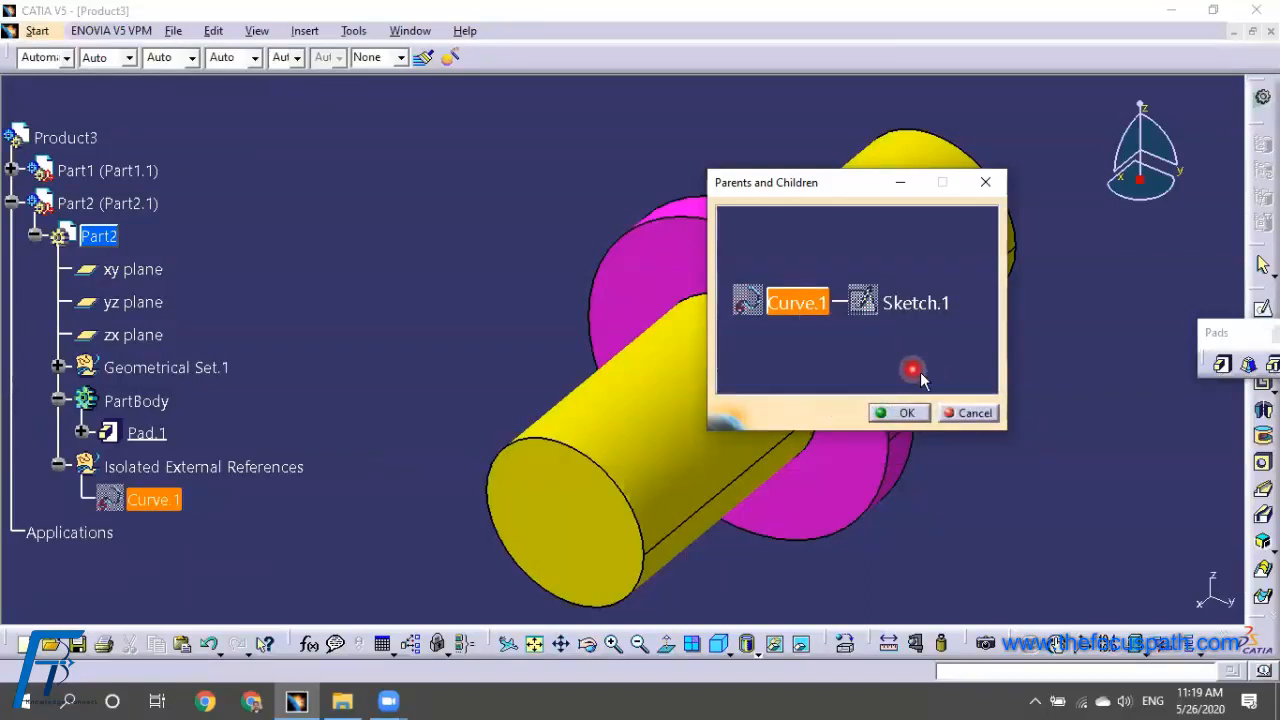
pyautogui.click(975, 414)
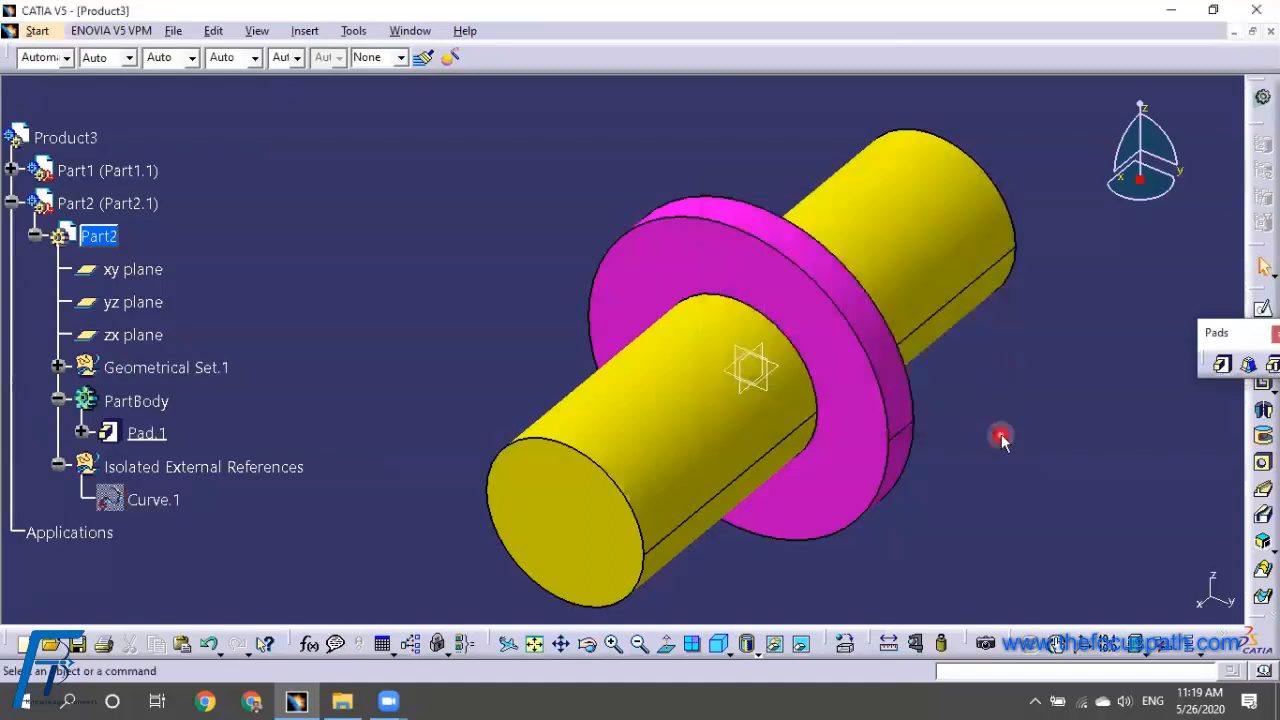
# Delete Pad.1, the shaft, from Part2's PartBody while keeping its parent sketch
pyautogui.moveTo(615, 331); pyautogui.dragTo(655, 380, button='middle')
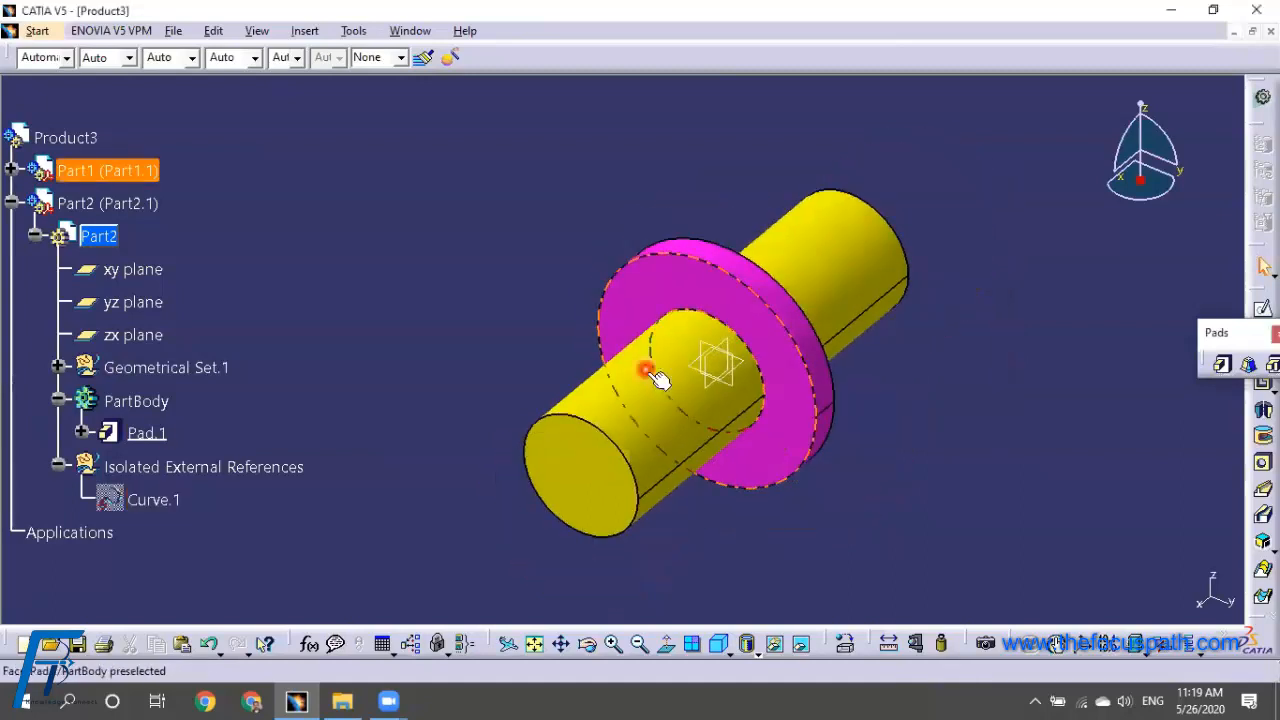
pyautogui.rightClick(155, 432)
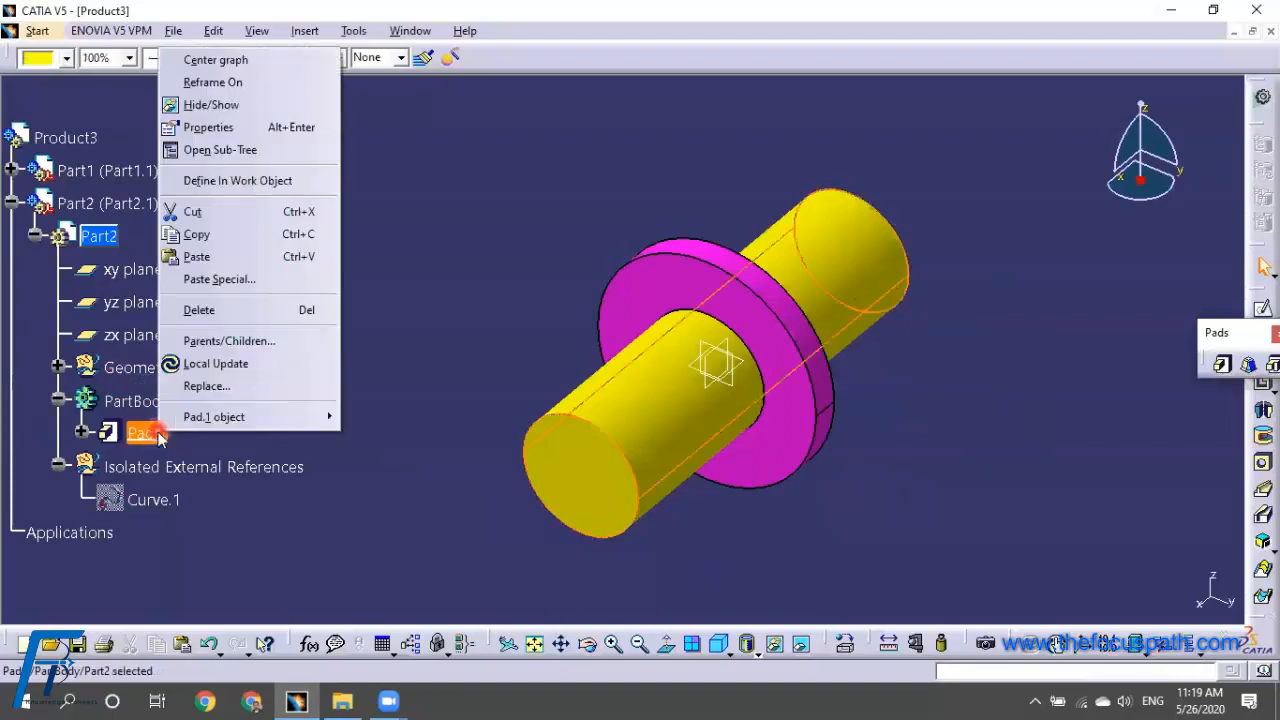
pyautogui.click(195, 310)
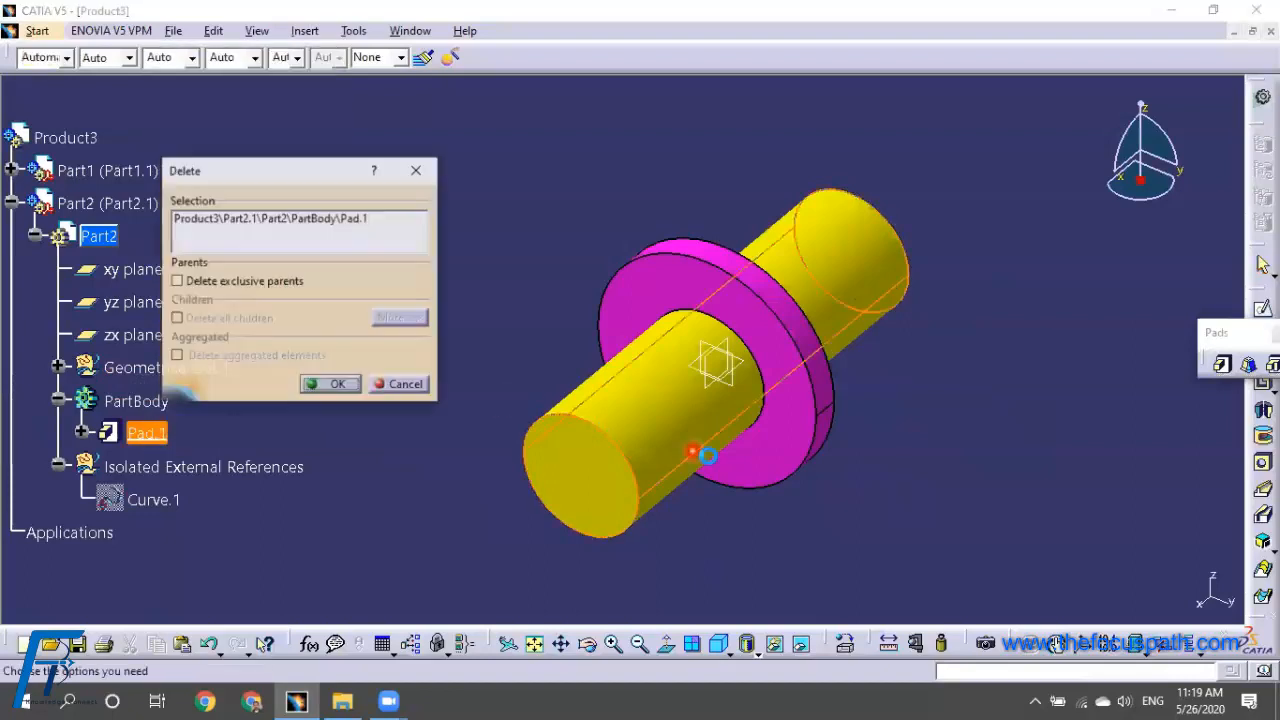
pyautogui.click(345, 388)
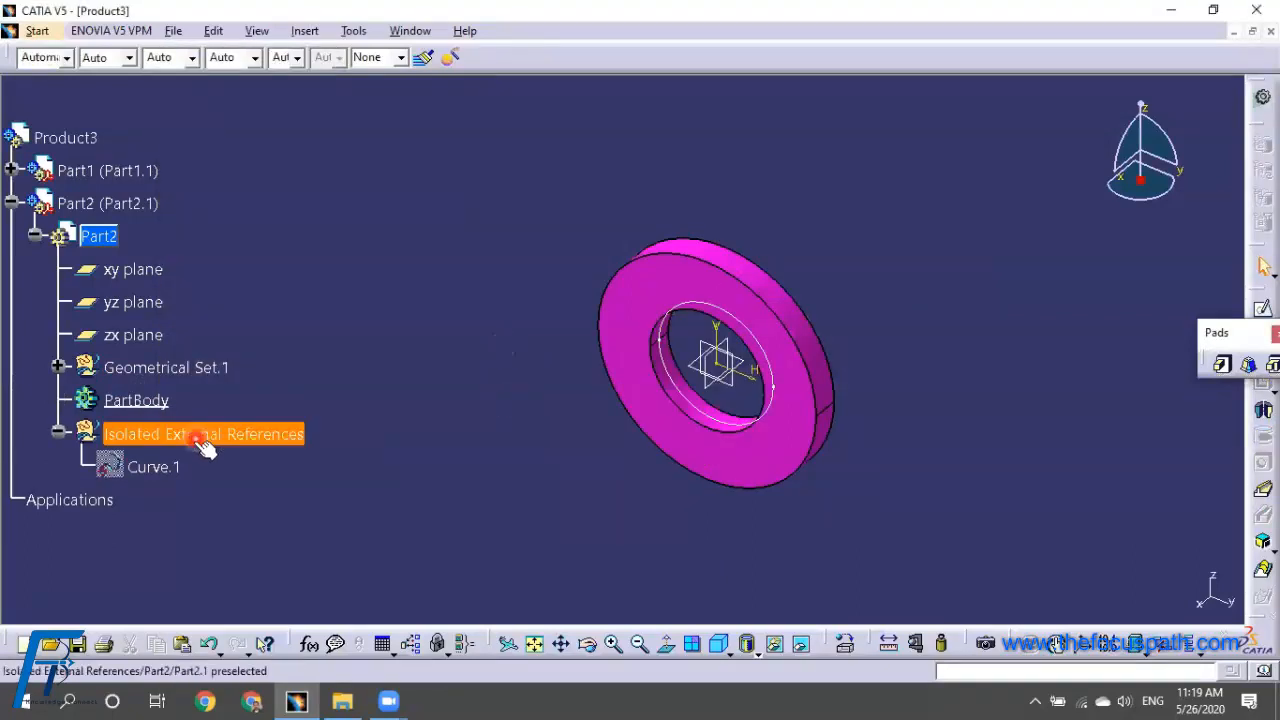
# Delete the Isolated External References set with its curve from Part2
pyautogui.rightClick(195, 443)
pyautogui.click(257, 315)
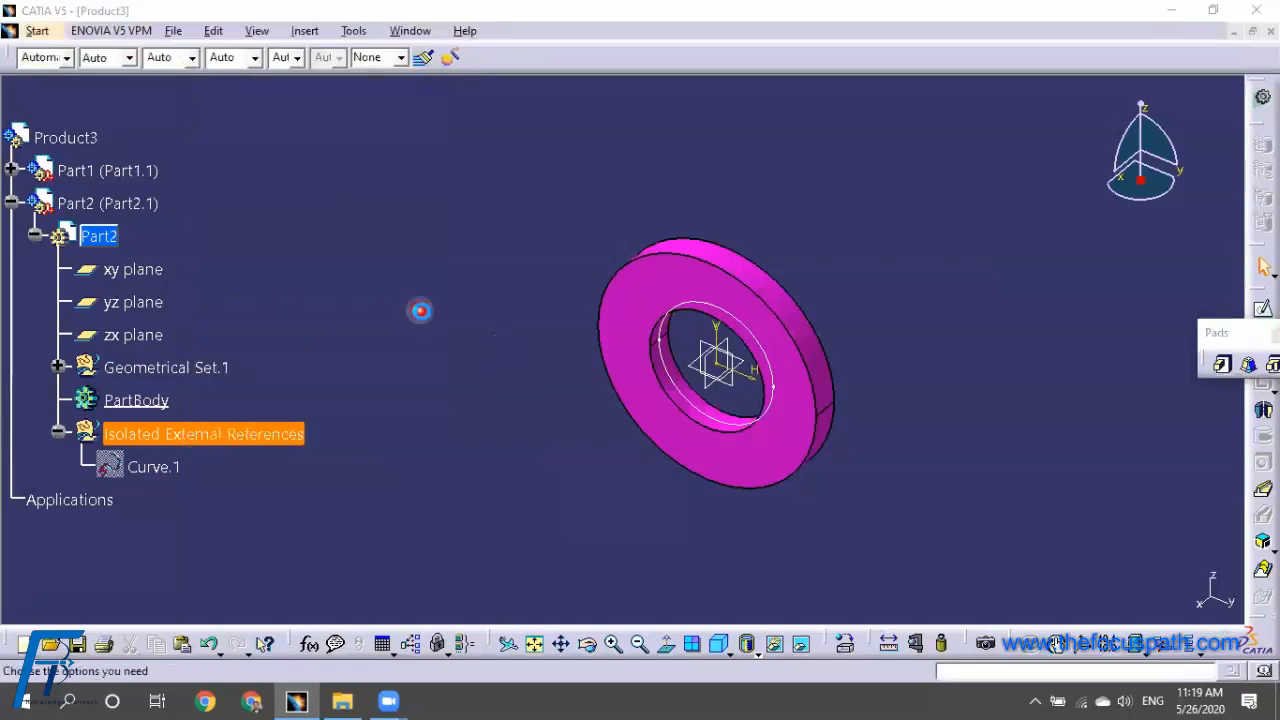
pyautogui.click(333, 384)
pyautogui.moveTo(557, 380)
pyautogui.mouseDown(button='middle')
pyautogui.moveTo(627, 390)
pyautogui.moveTo(541, 379)
pyautogui.mouseUp(button='middle')
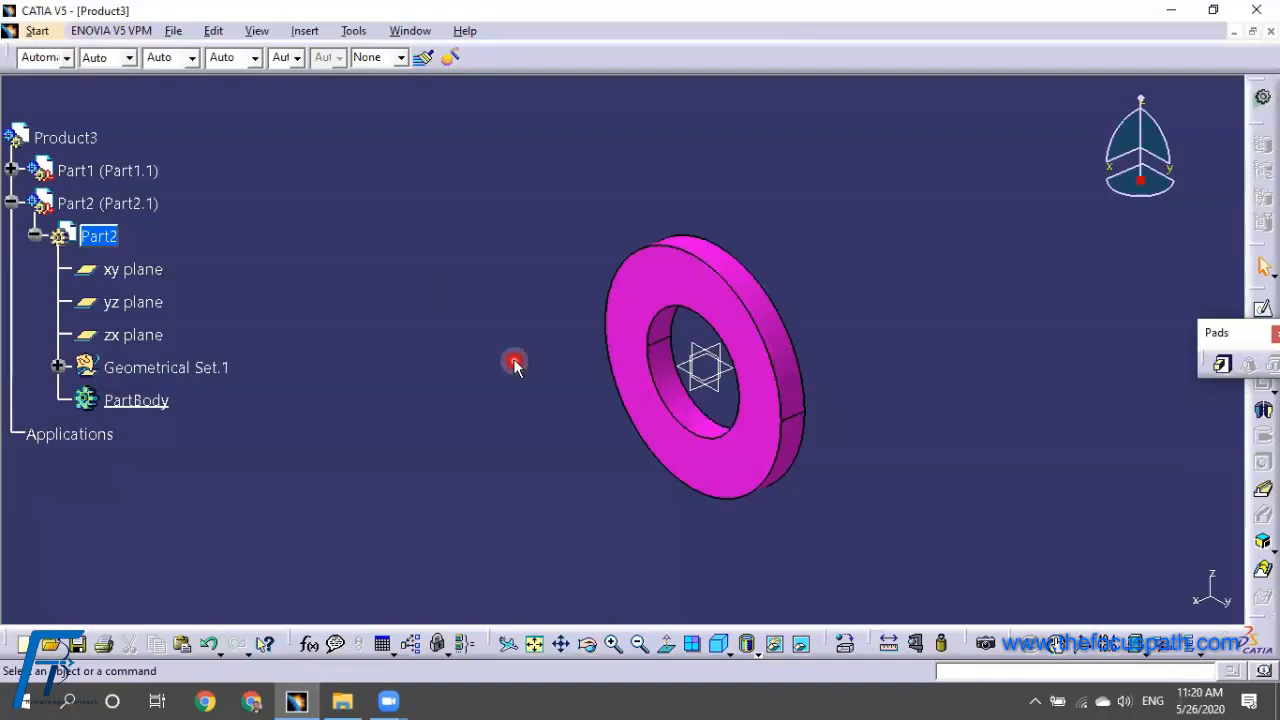
# Expand Part1 in the specification tree and dock the floating Pads toolbar
pyautogui.click(12, 170)
pyautogui.keyDown('ctrl'); pyautogui.moveTo(568, 254); pyautogui.dragTo(566, 208, button='middle'); pyautogui.keyUp('ctrl')
pyautogui.keyDown('ctrl'); pyautogui.moveTo(925, 318); pyautogui.dragTo(966, 349, button='middle'); pyautogui.keyUp('ctrl')
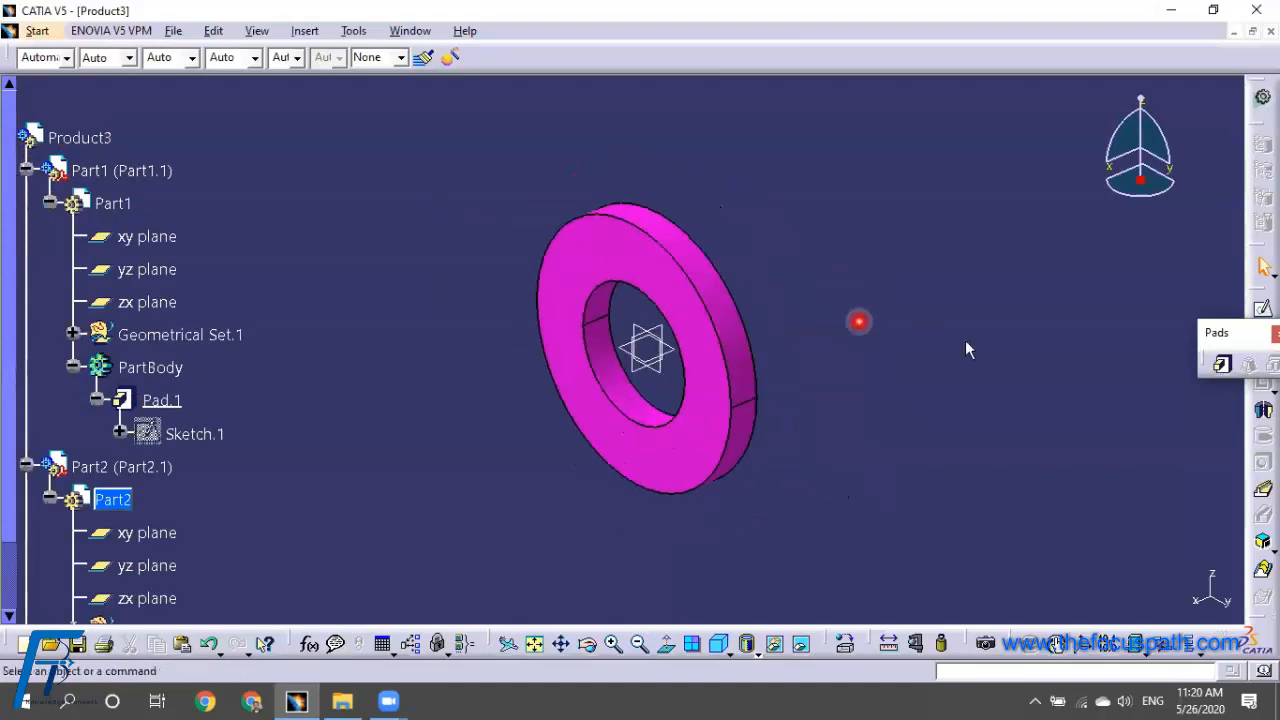
pyautogui.moveTo(1237, 332); pyautogui.dragTo(854, 45)
pyautogui.moveTo(918, 262); pyautogui.dragTo(910, 250, button='middle')
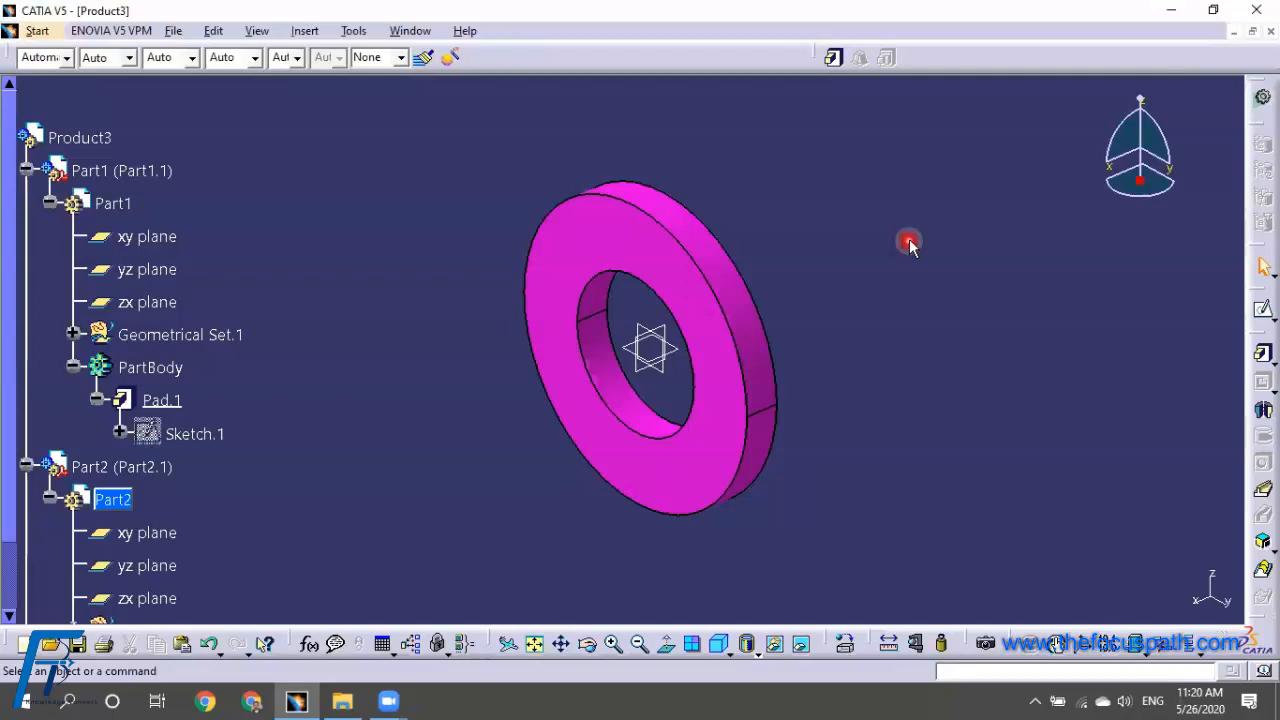
# Check the Part Infrastructure display options that control whether parameters and relations appear in the specification tree
pyautogui.click(345, 31)
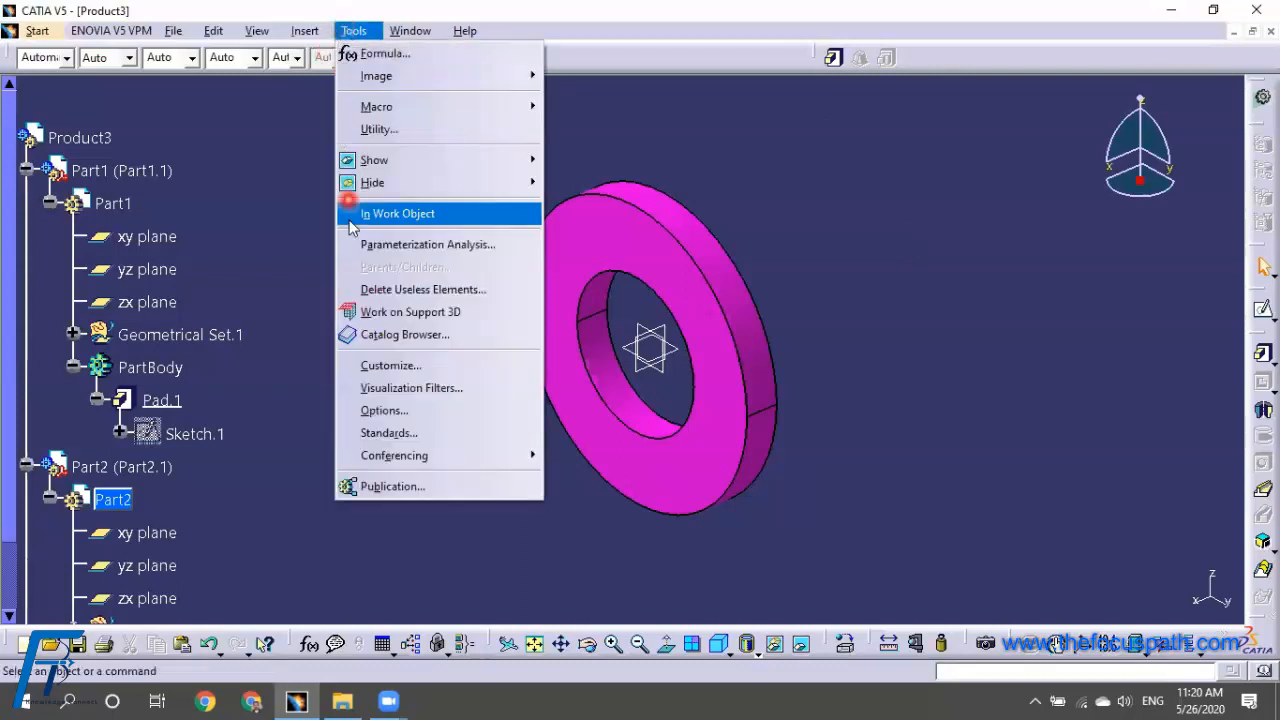
pyautogui.click(415, 410)
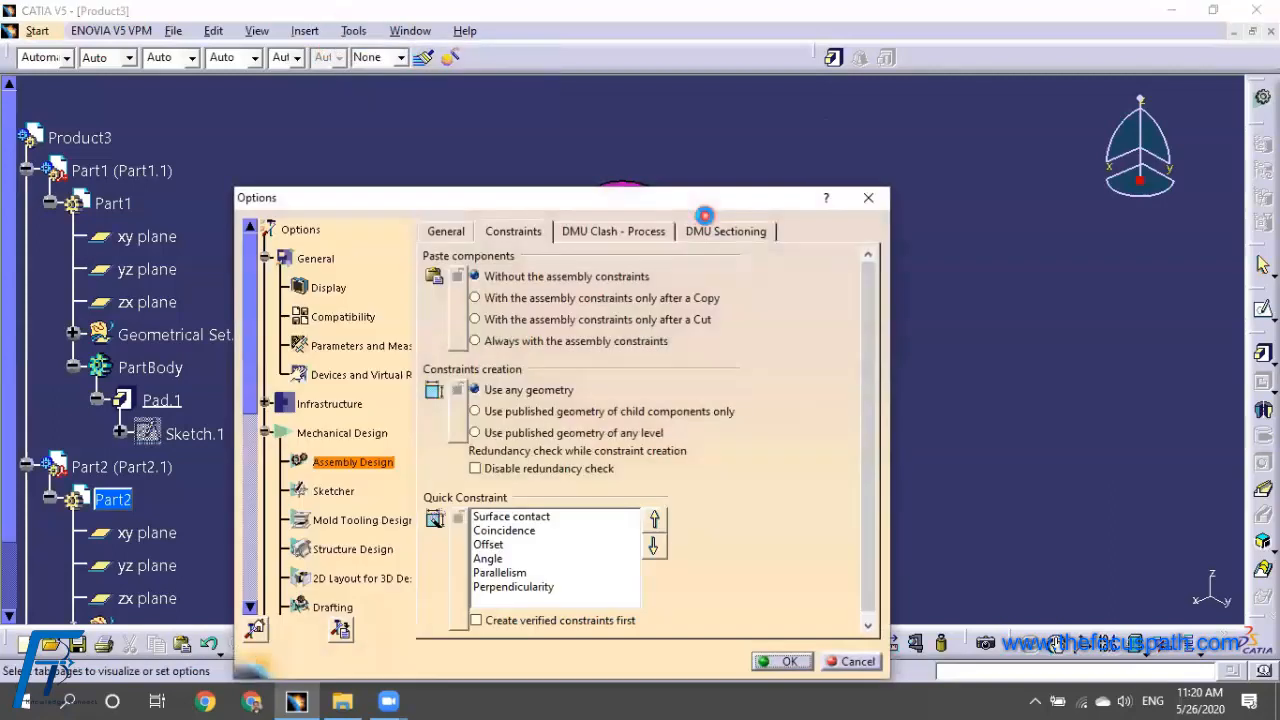
pyautogui.click(345, 404)
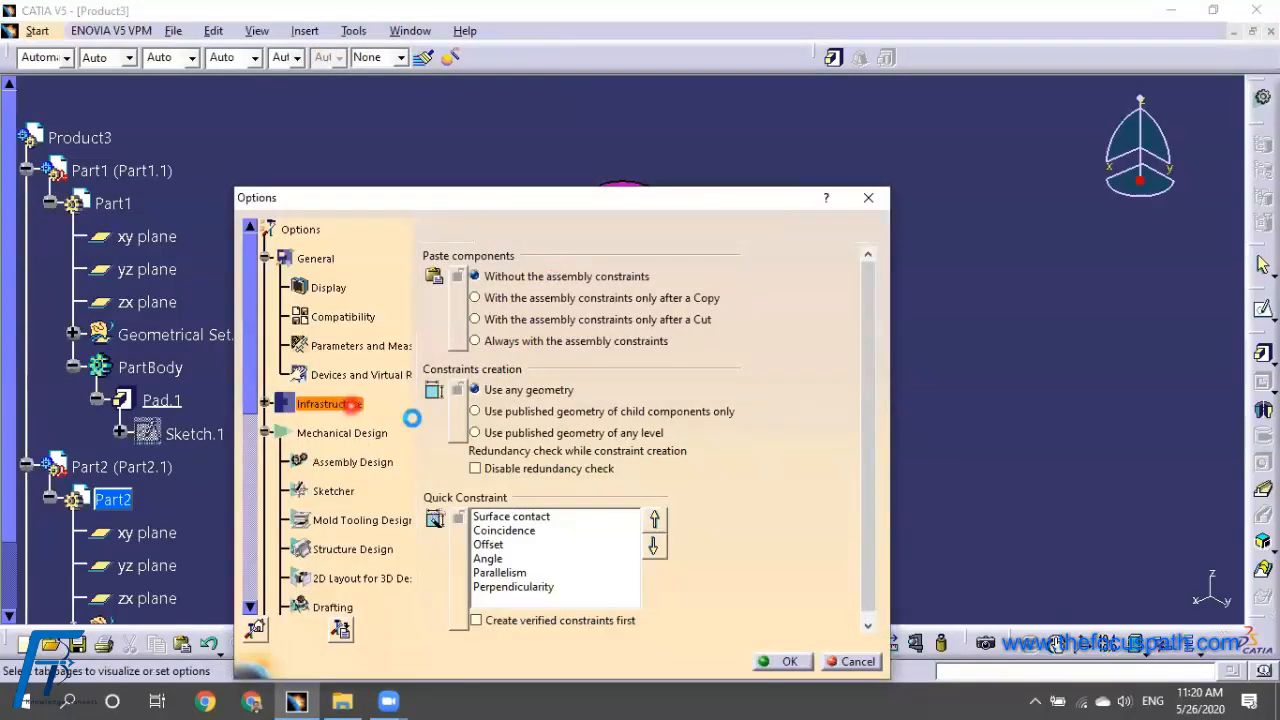
pyautogui.scroll(-2, 368, 500)
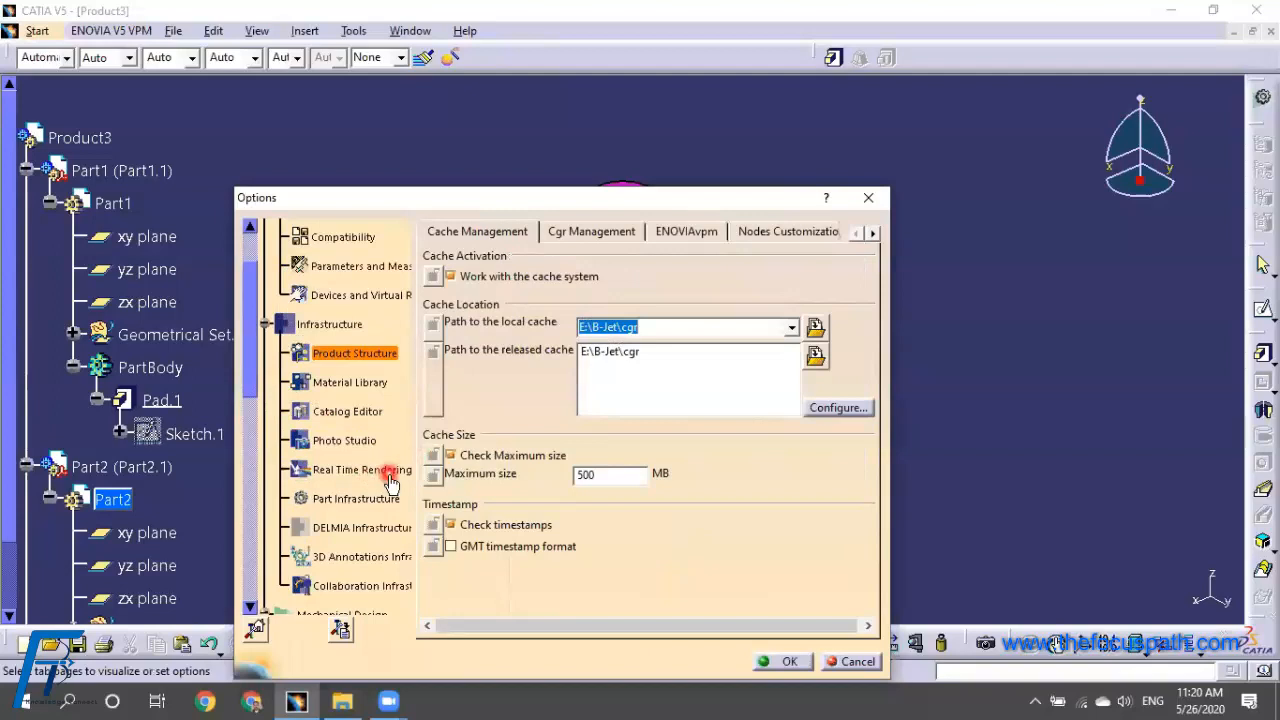
pyautogui.click(350, 497)
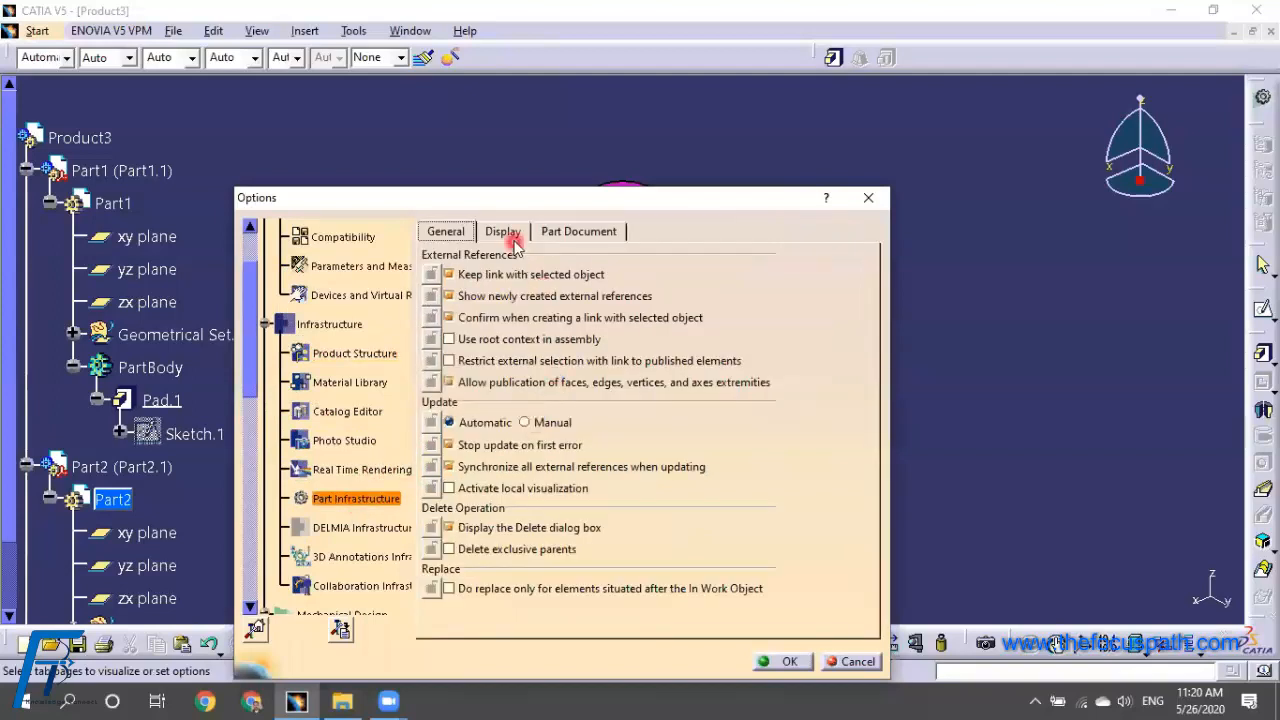
pyautogui.click(505, 231)
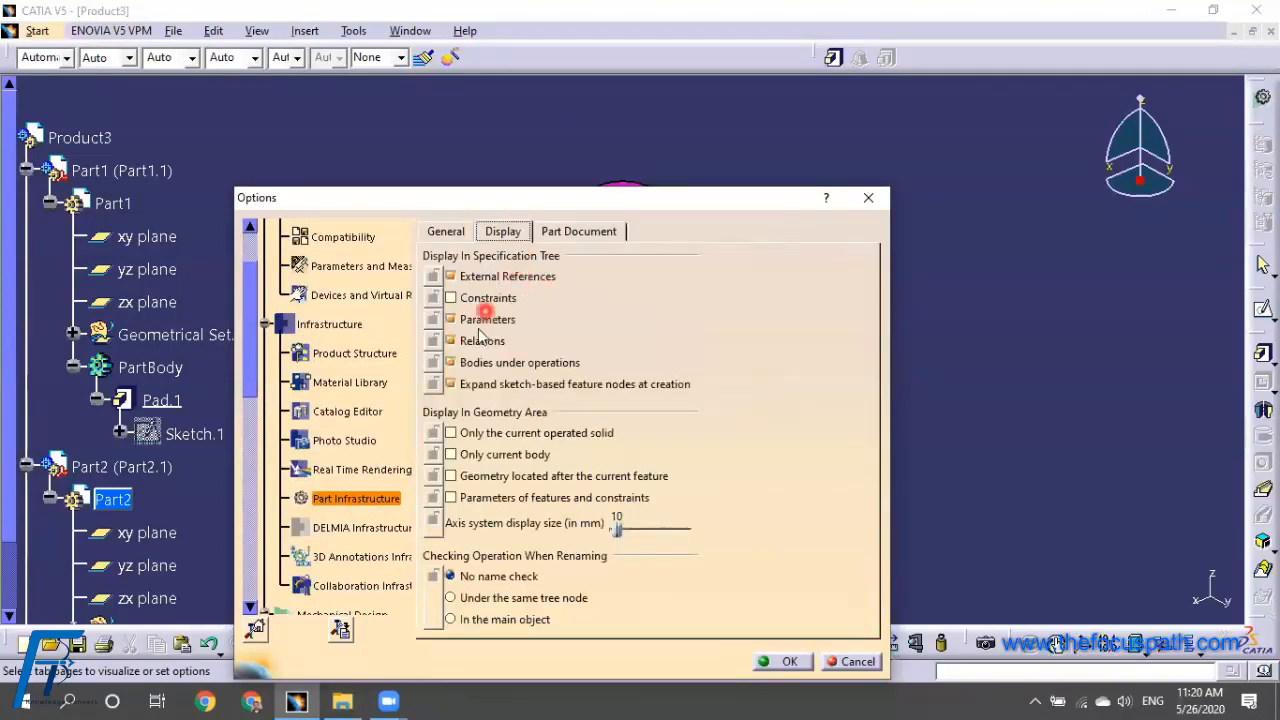
pyautogui.click(782, 661)
pyautogui.moveTo(884, 314)
pyautogui.keyDown('ctrl'); pyautogui.mouseDown(button='middle')
pyautogui.moveTo(900, 352)
pyautogui.moveTo(832, 310)
pyautogui.mouseUp(button='middle'); pyautogui.keyUp('ctrl')
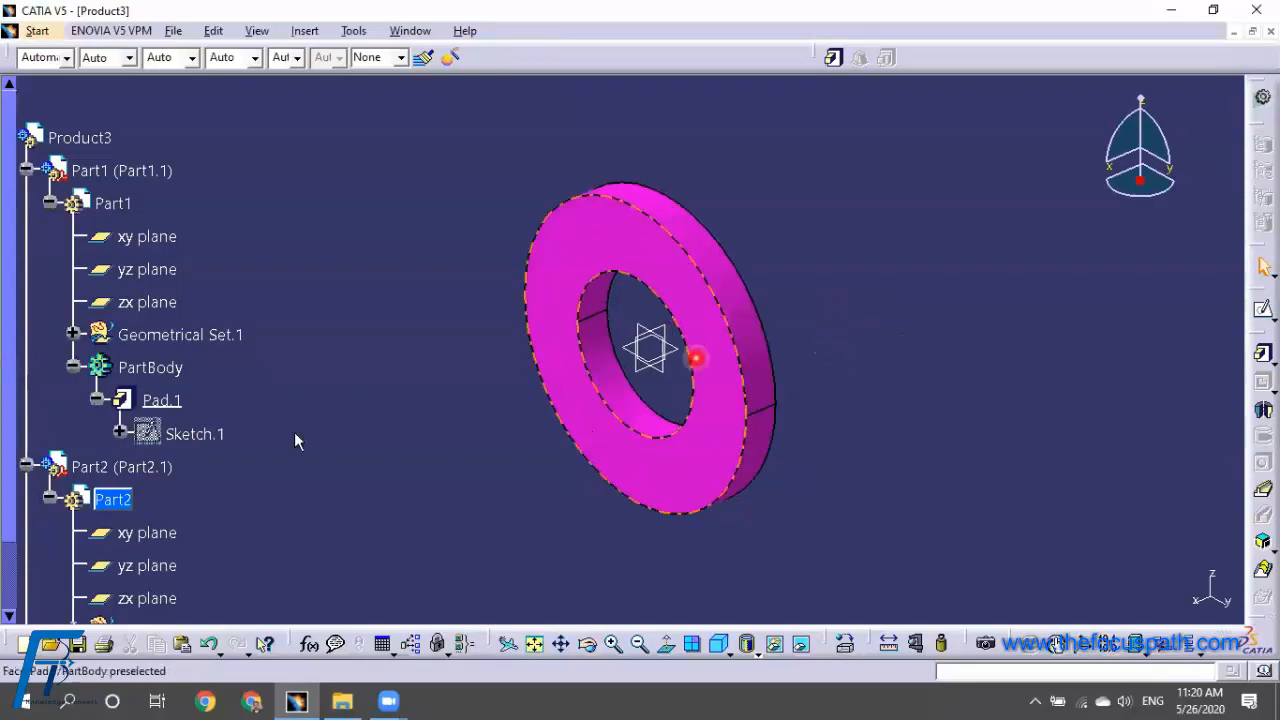
# Create a length parameter named Inner Radius with a value of 25 mm in Part2
pyautogui.click(213, 447)
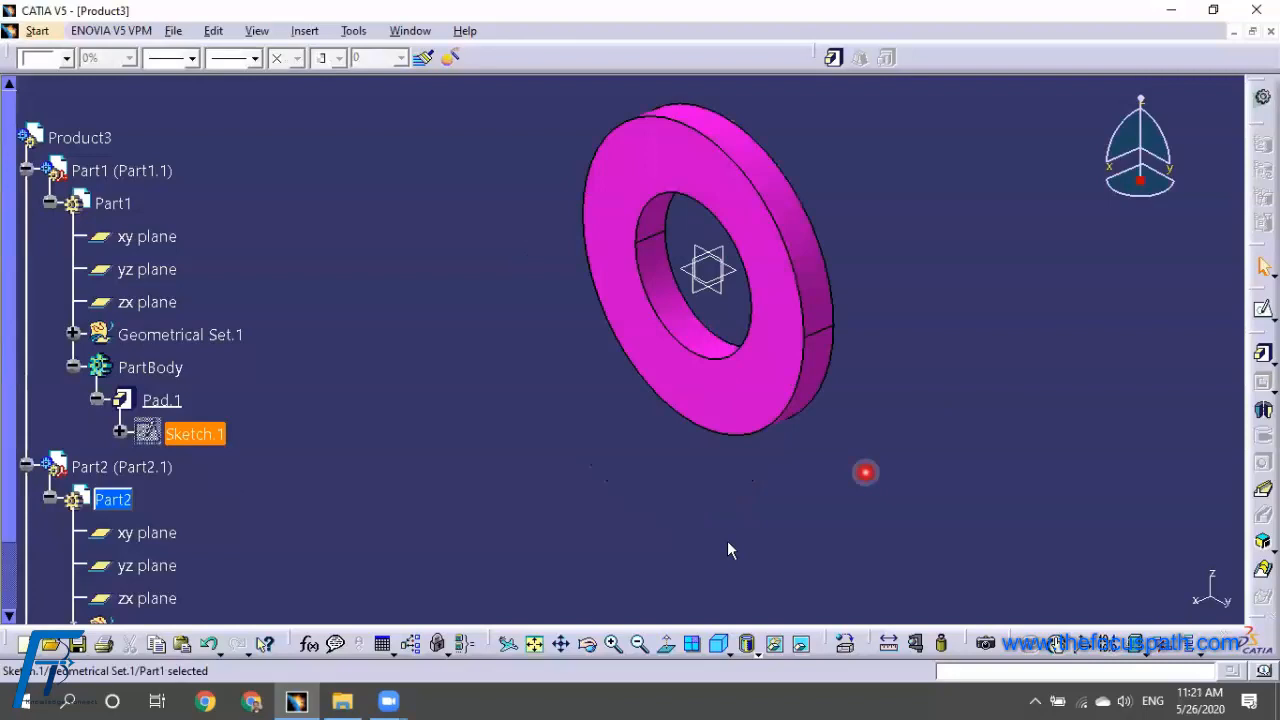
pyautogui.click(307, 642)
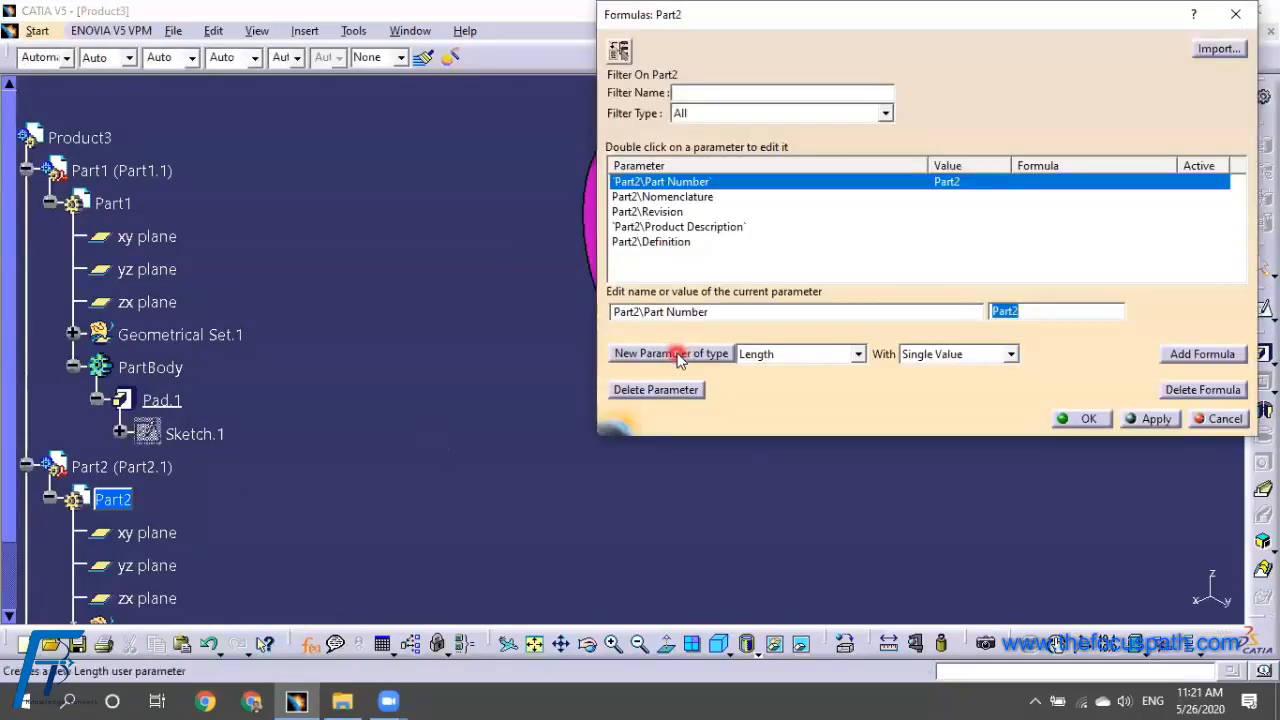
pyautogui.click(672, 354)
pyautogui.doubleClick(700, 312)
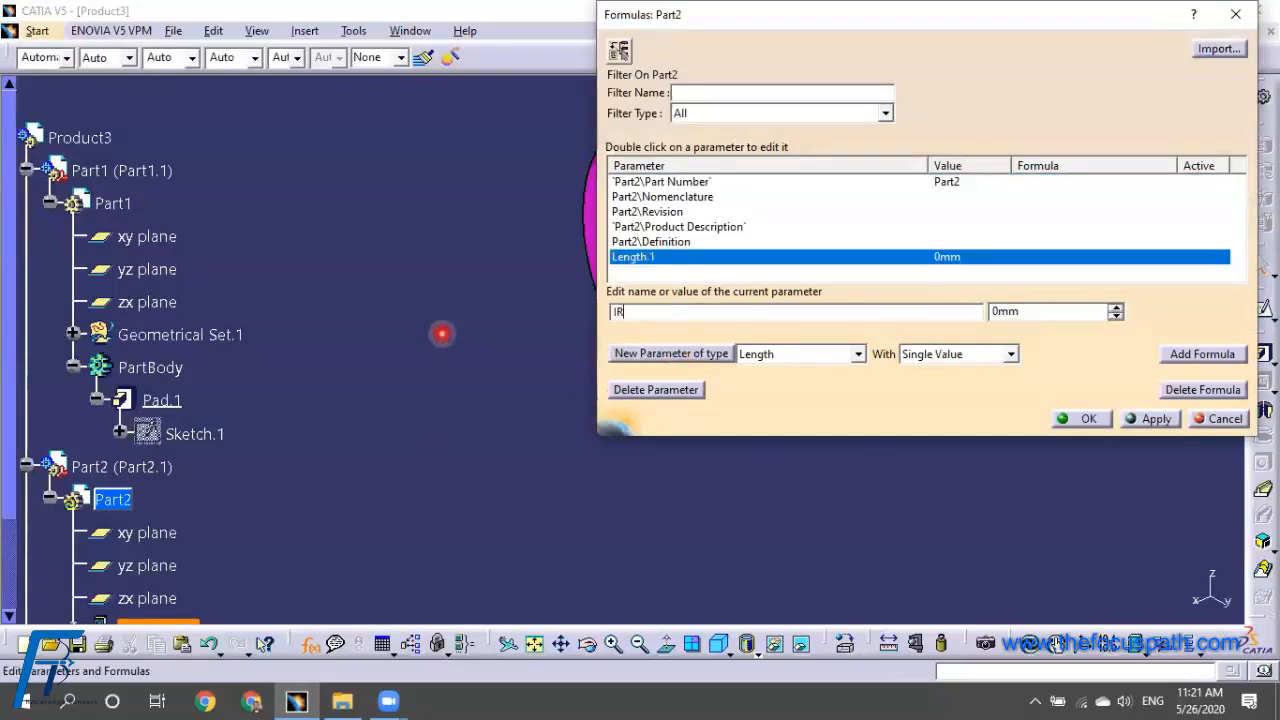
pyautogui.press('BackSpace')
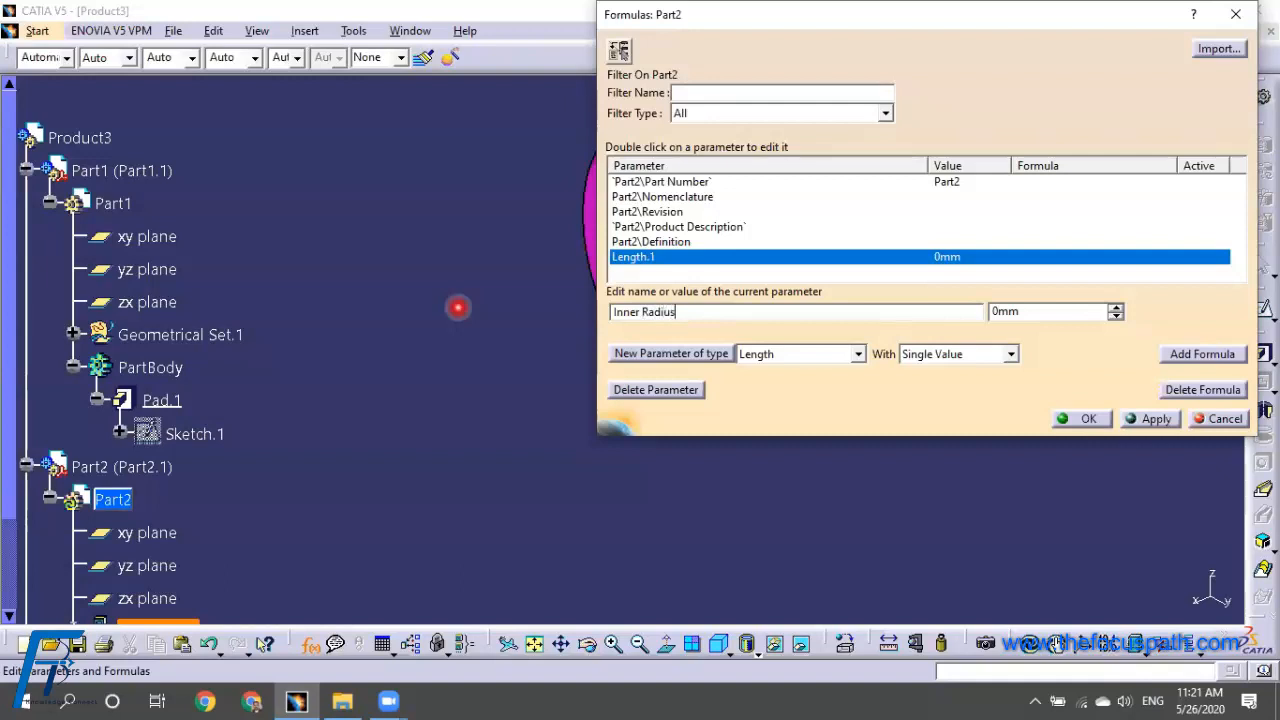
pyautogui.moveTo(1040, 308); pyautogui.dragTo(932, 310)
pyautogui.write('25')
pyautogui.click(1155, 419)
pyautogui.click(1085, 419)
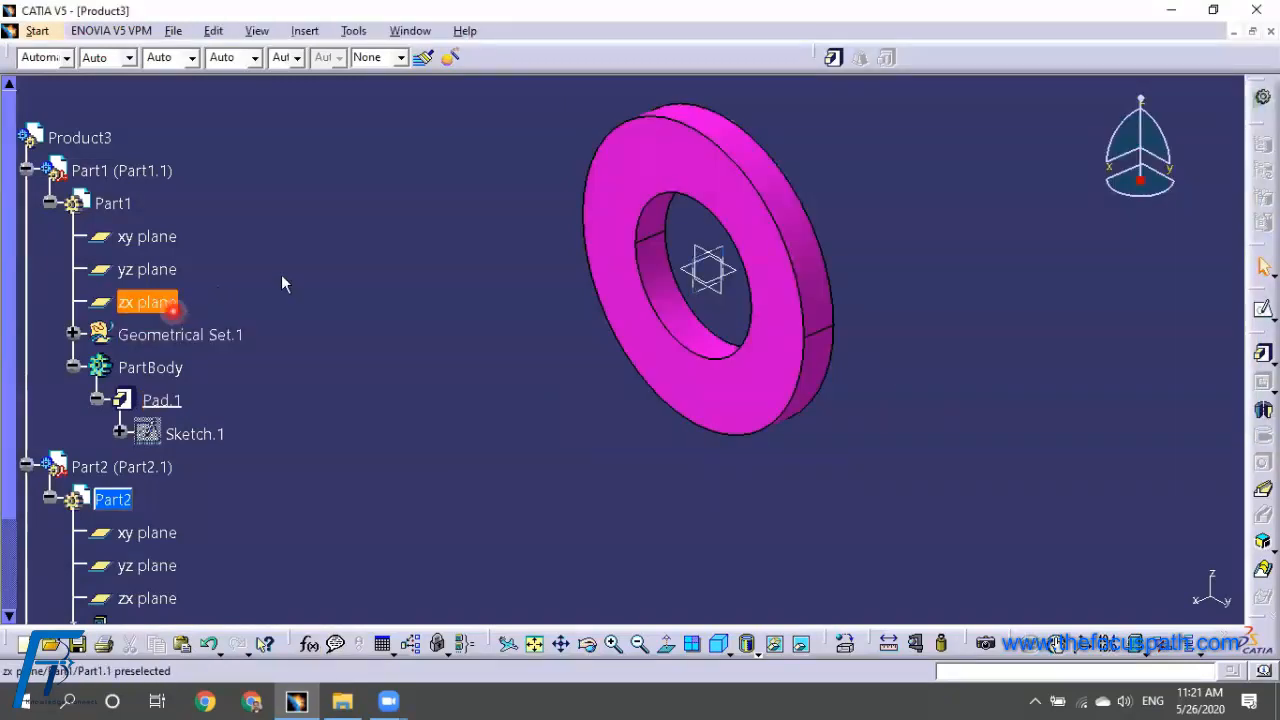
# Delete the Inner Radius parameter from Part2's Parameters node
pyautogui.scroll(-3, 383, 271)
pyautogui.rightClick(136, 416)
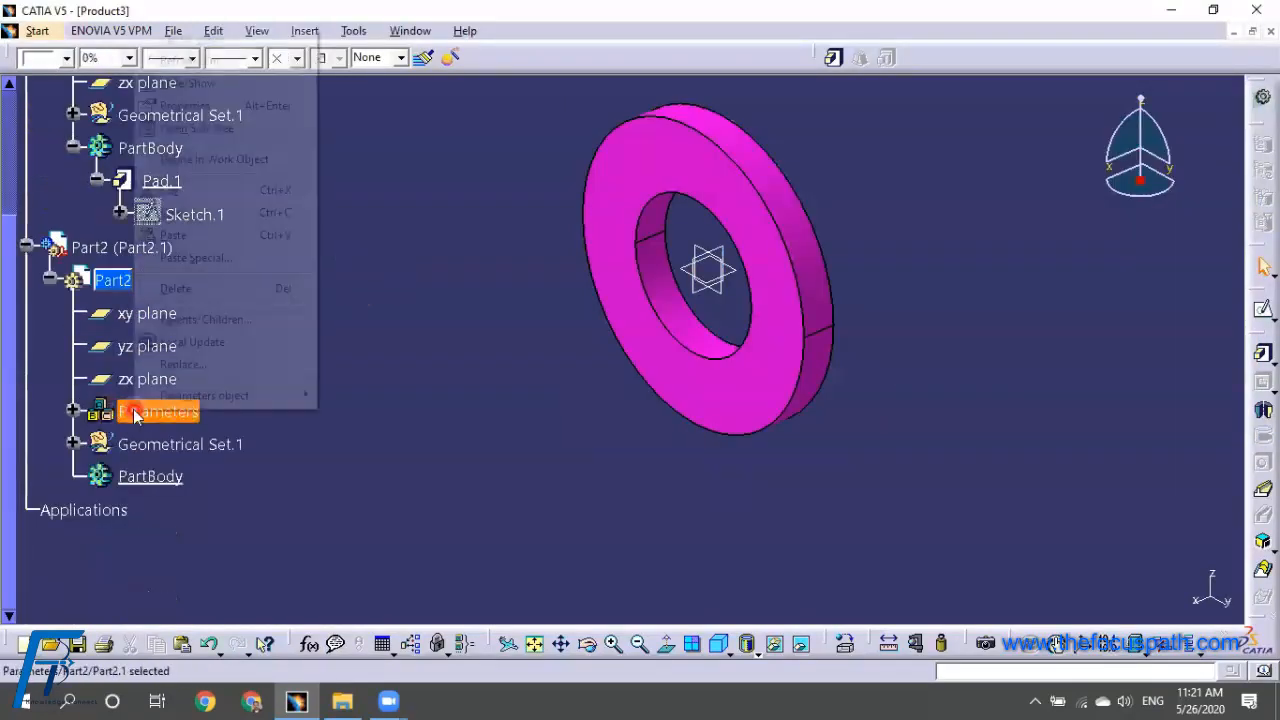
pyautogui.click(71, 410)
pyautogui.click(72, 411)
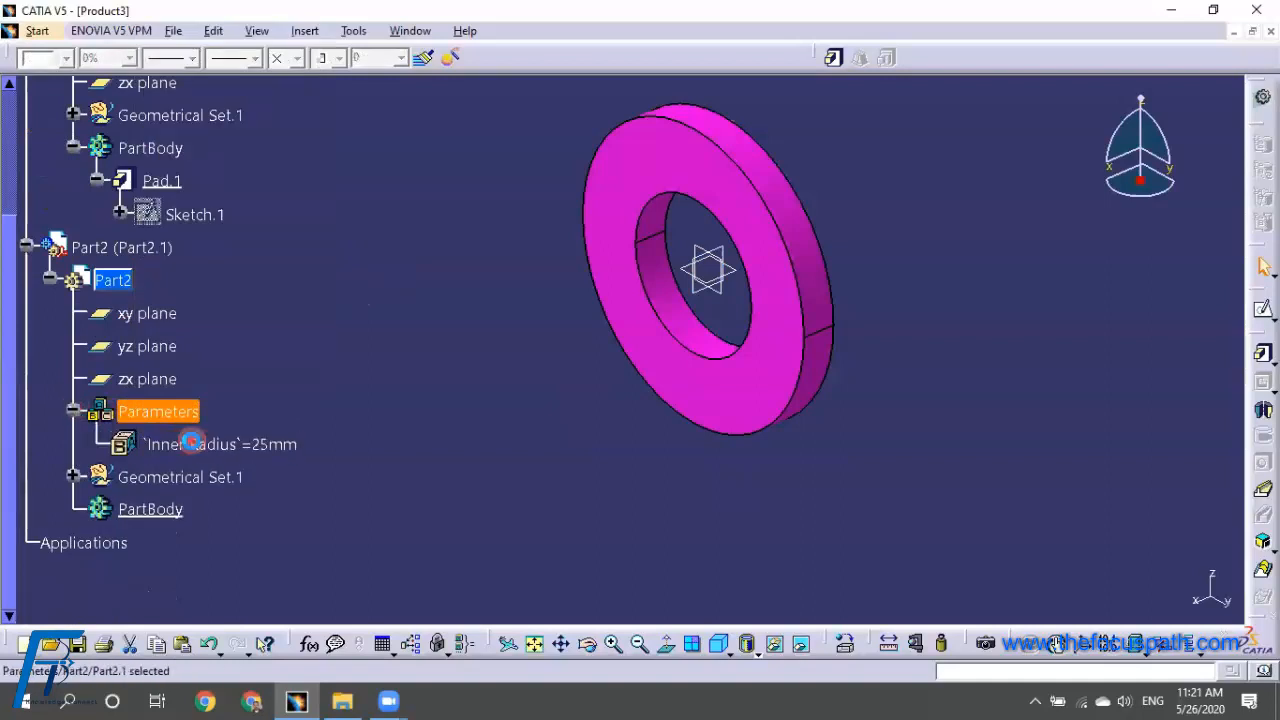
pyautogui.rightClick(190, 442)
pyautogui.click(272, 320)
pyautogui.scroll(1, 409, 338)
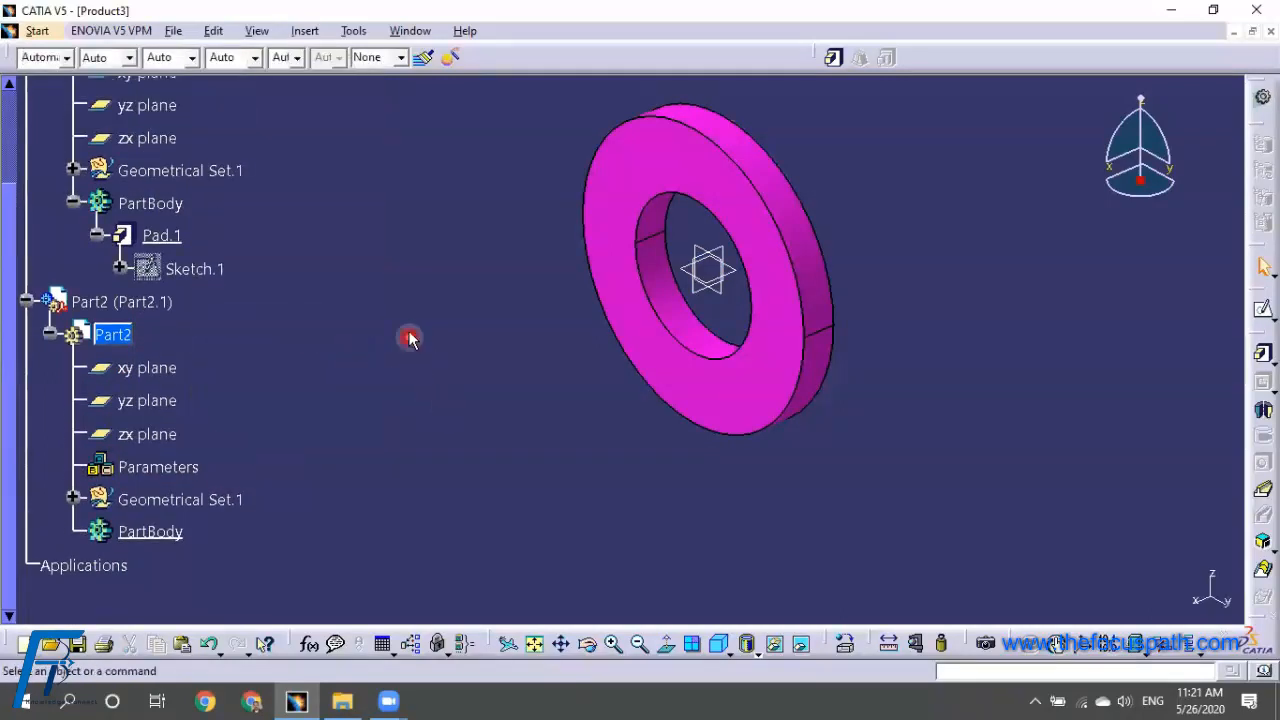
# Make Part1 the active part for part-level editing instead of Part2
pyautogui.scroll(3, 409, 338)
pyautogui.click(113, 203)
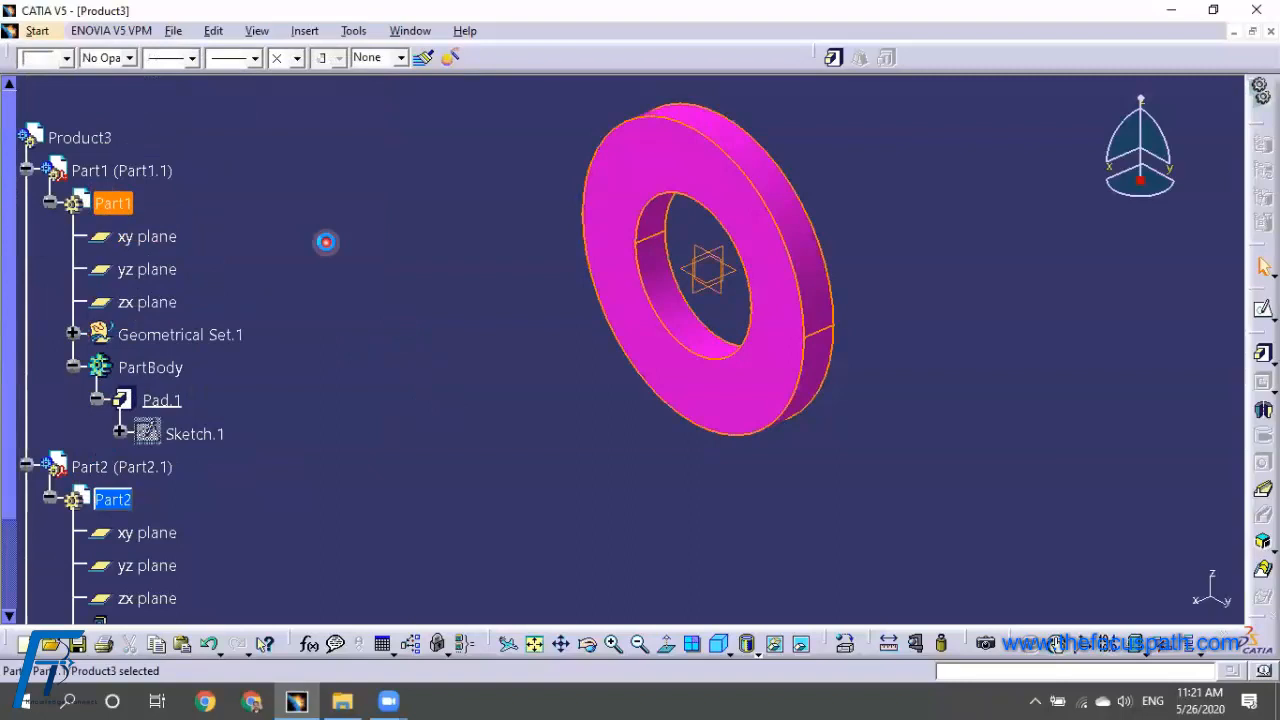
pyautogui.click(140, 203)
pyautogui.click(403, 226)
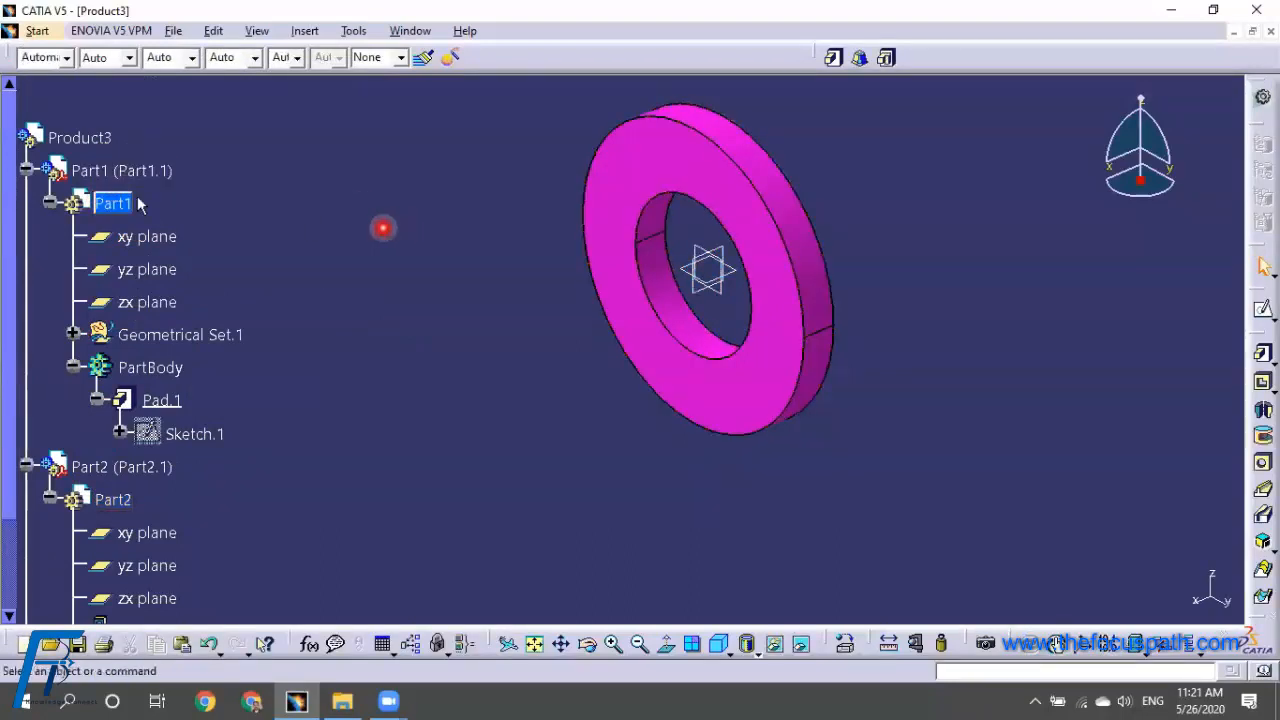
pyautogui.click(121, 170)
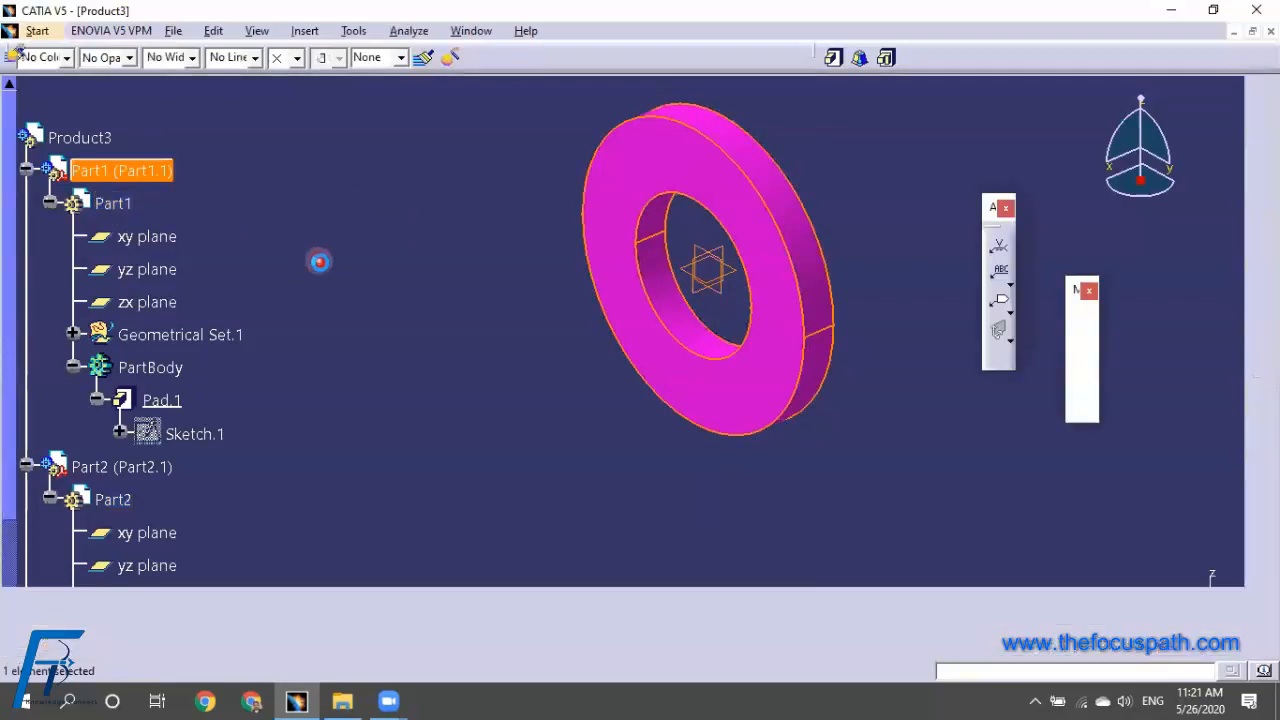
pyautogui.click(319, 261)
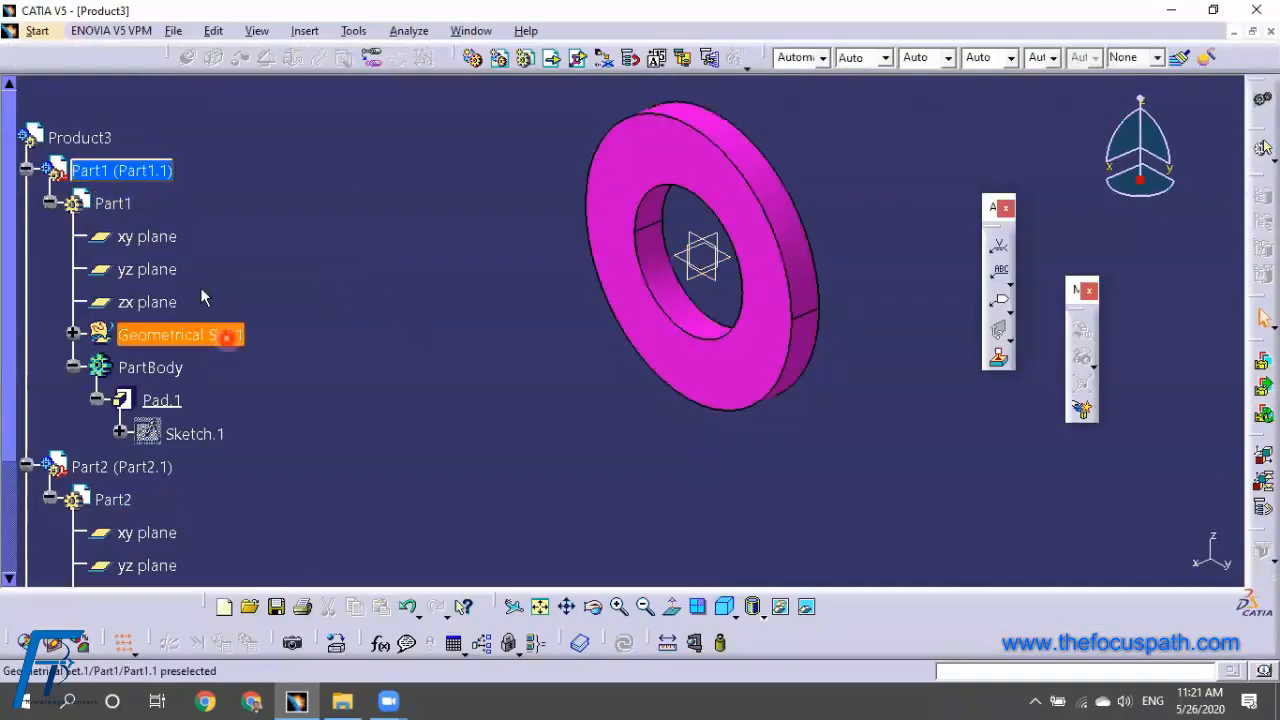
pyautogui.click(113, 203)
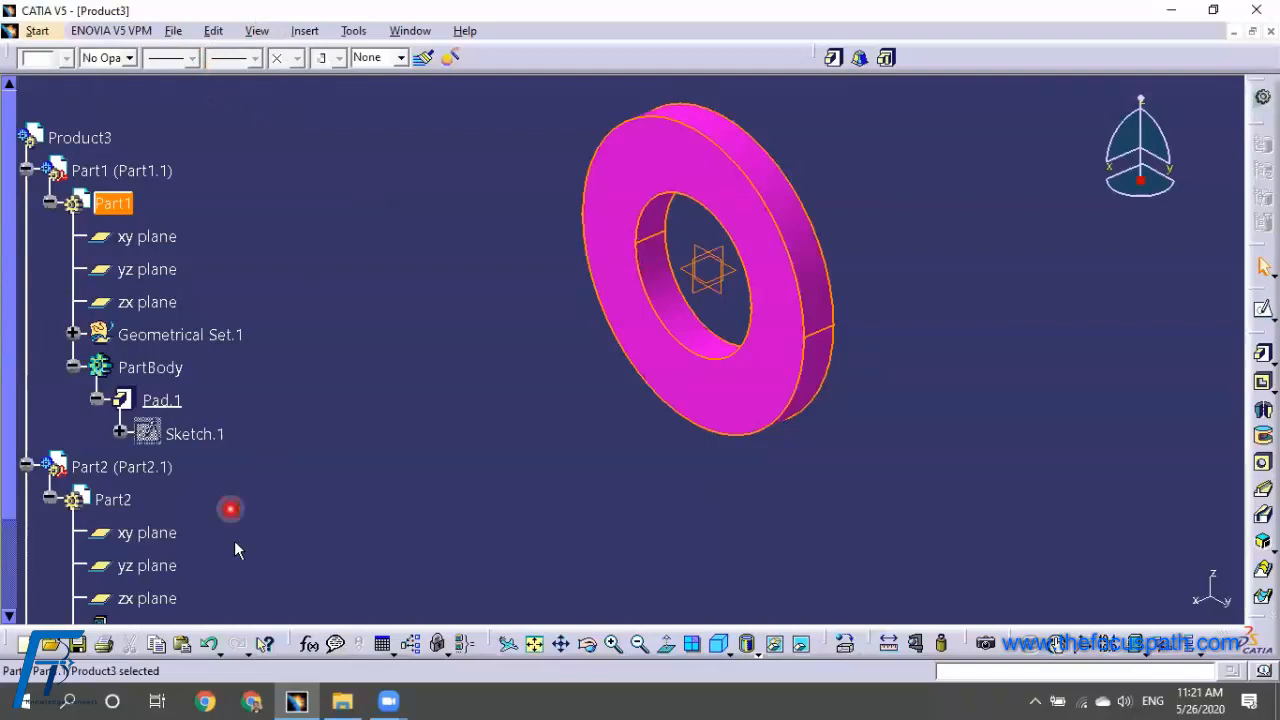
# Create a length parameter named Inner Radius with a value of 25 mm in Part1 and expand its Parameters node
pyautogui.click(309, 643)
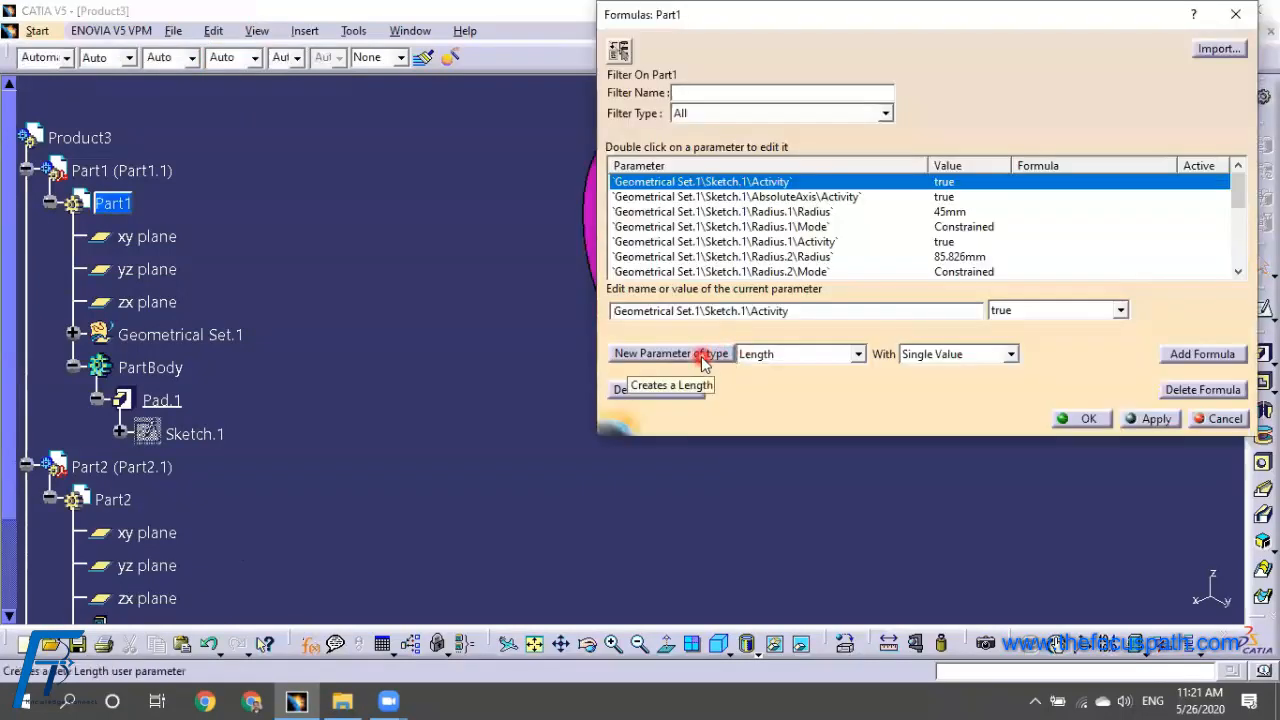
pyautogui.click(702, 355)
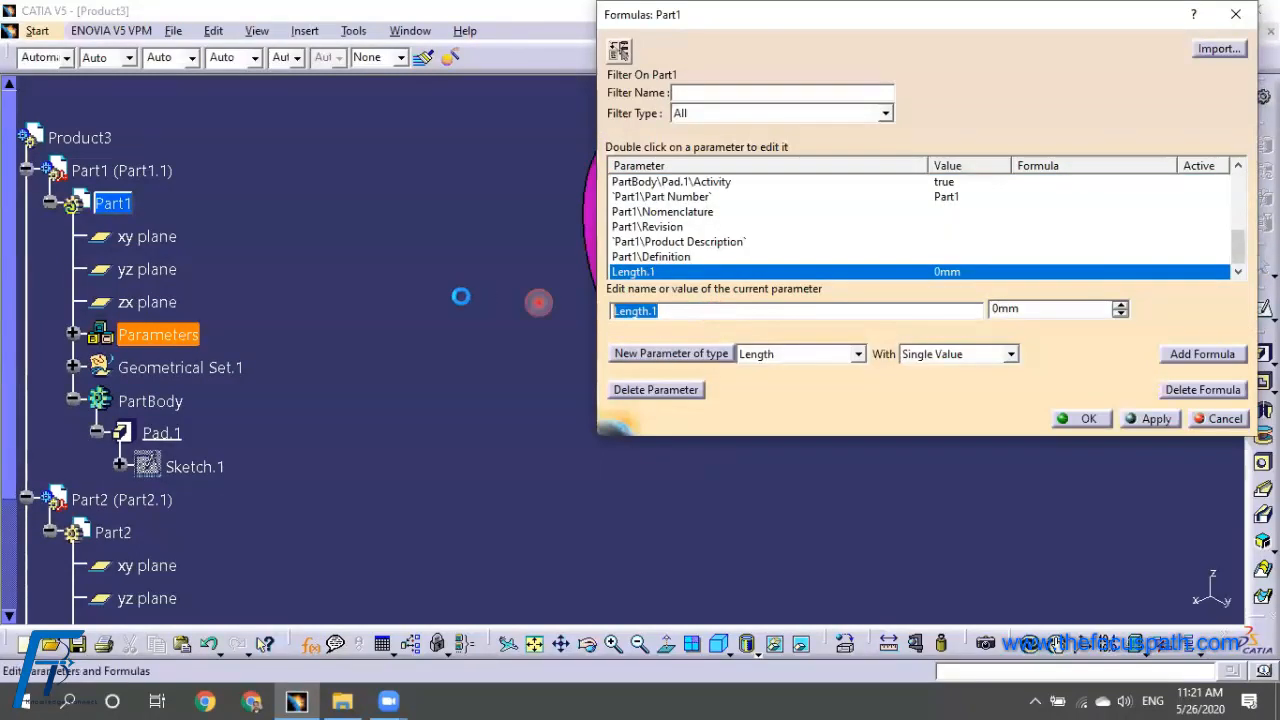
pyautogui.write('Inner Radius')
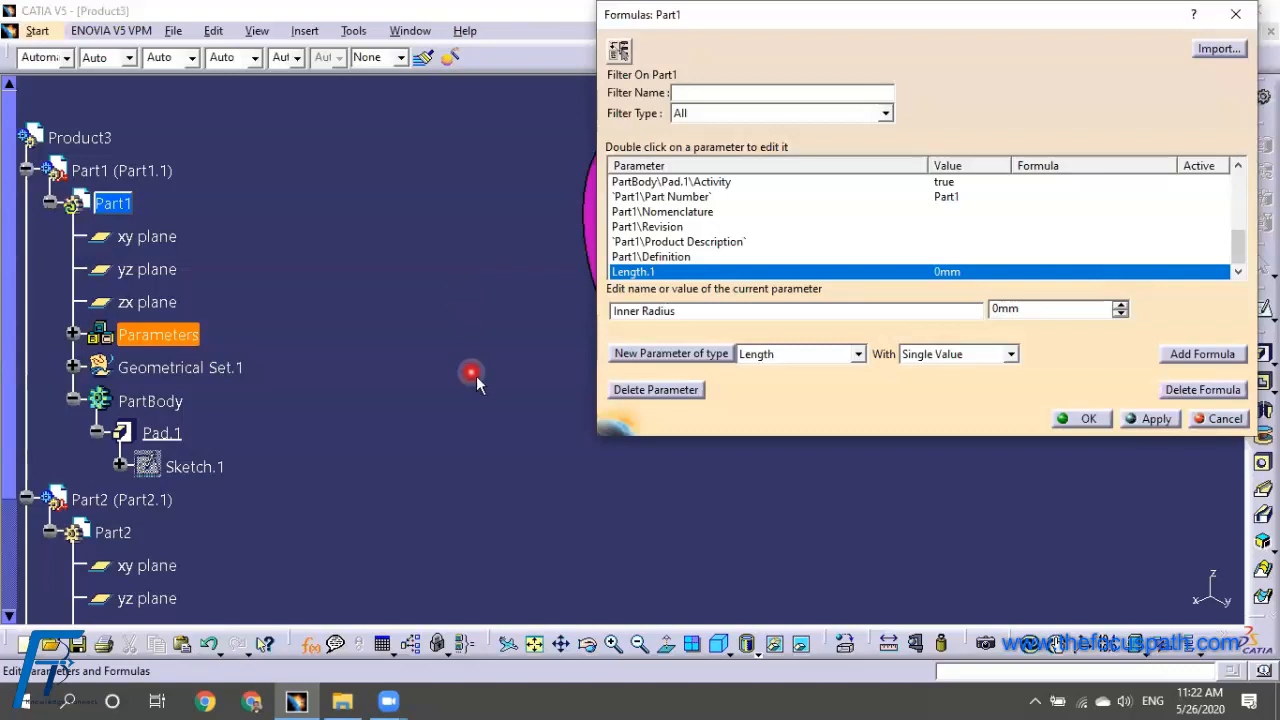
pyautogui.click(1068, 309)
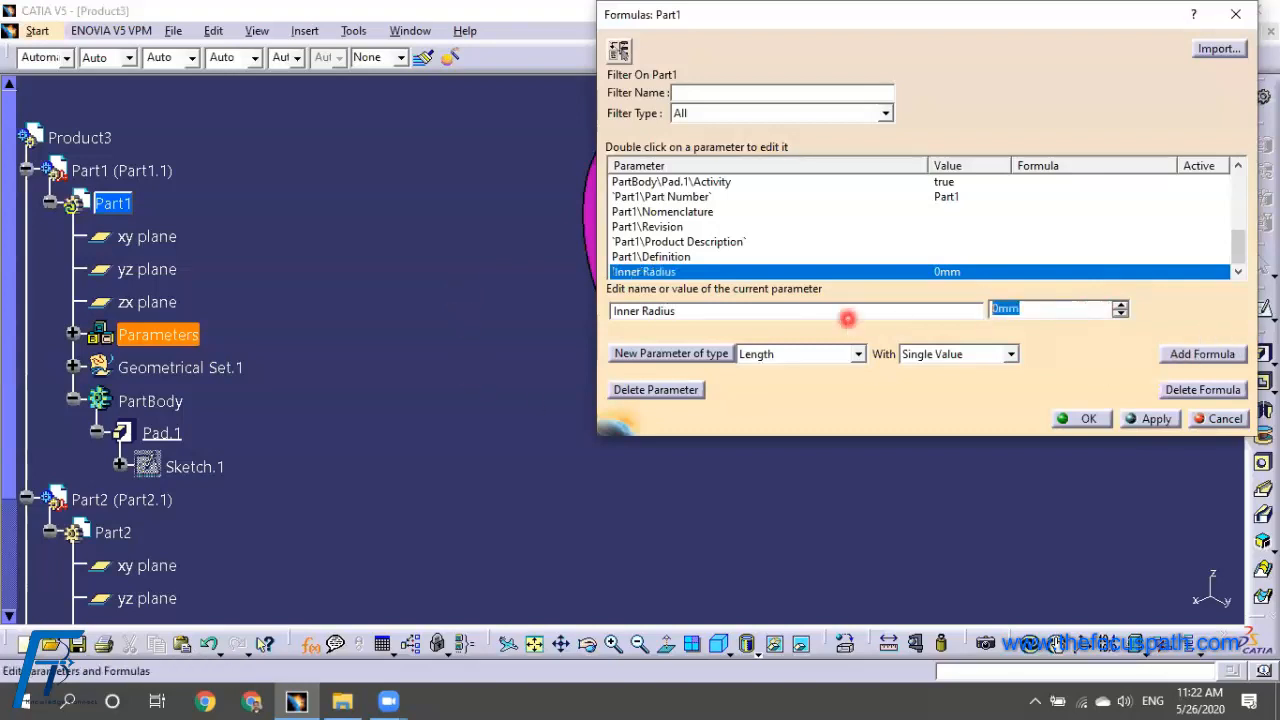
pyautogui.write('25')
pyautogui.click(1150, 418)
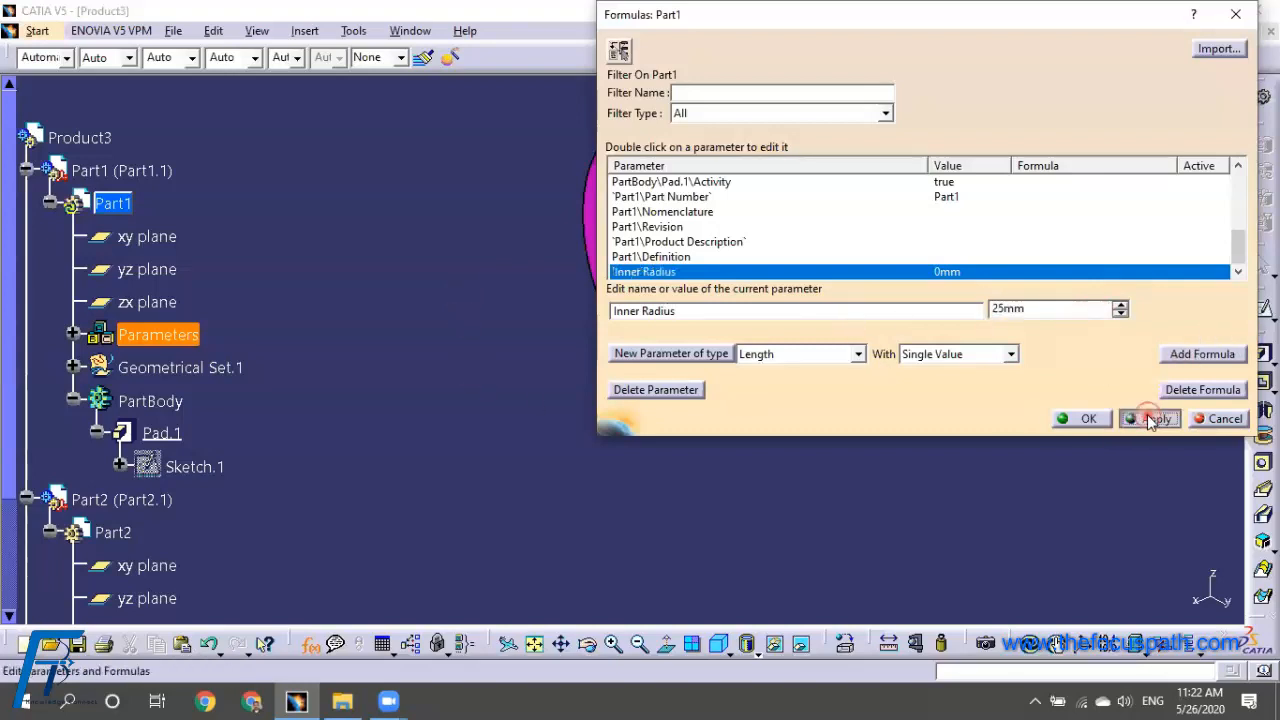
pyautogui.click(1090, 419)
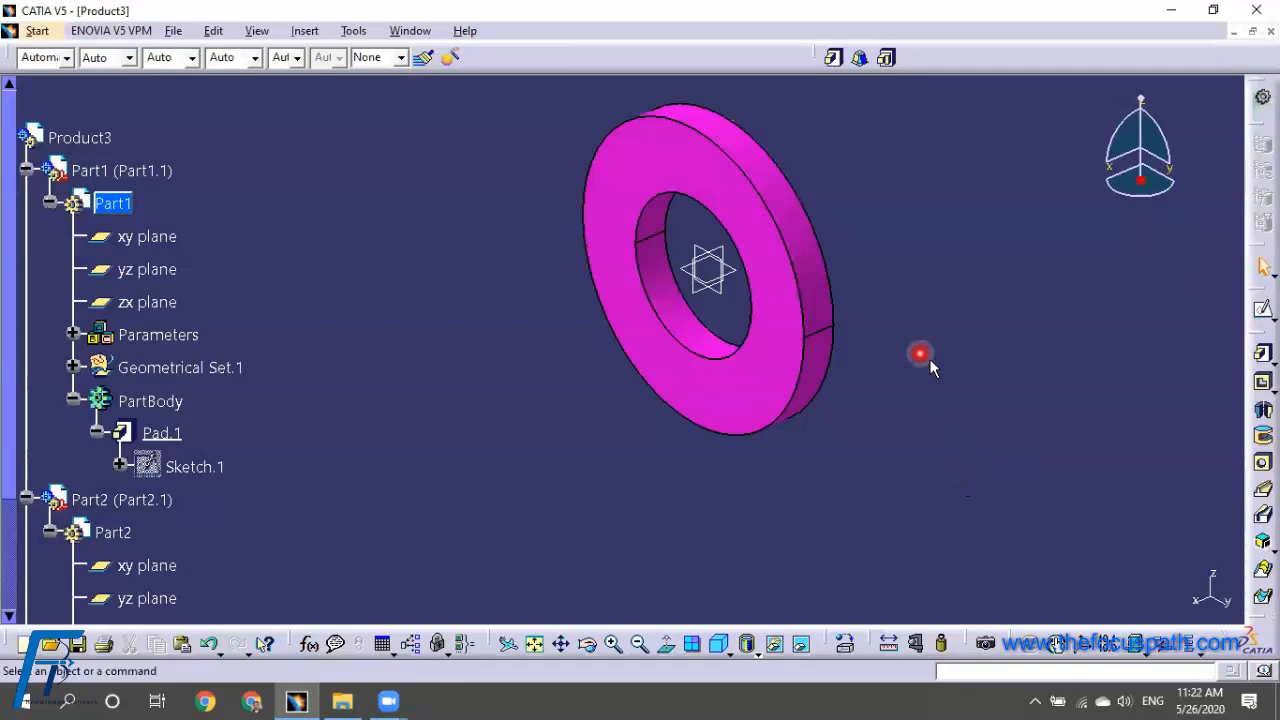
pyautogui.click(74, 336)
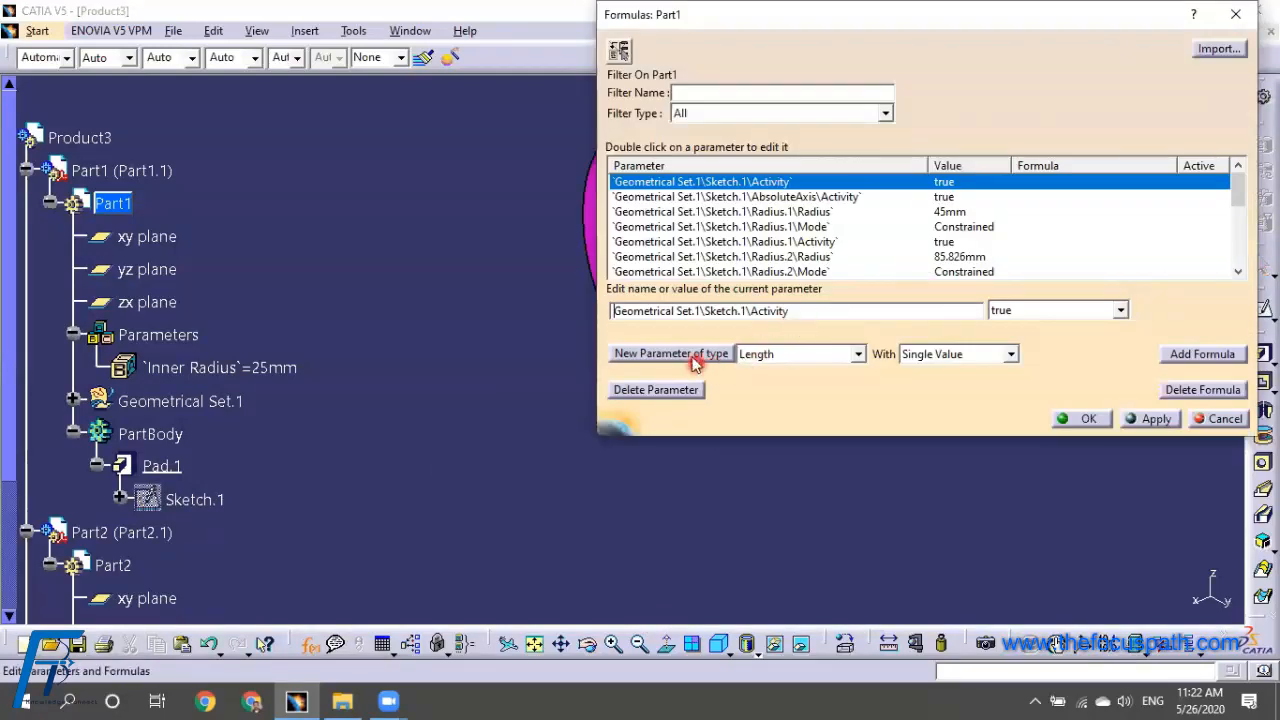
# Add a second length parameter to Part1 named Outer Radius with a value of 35 mm
pyautogui.click(693, 357)
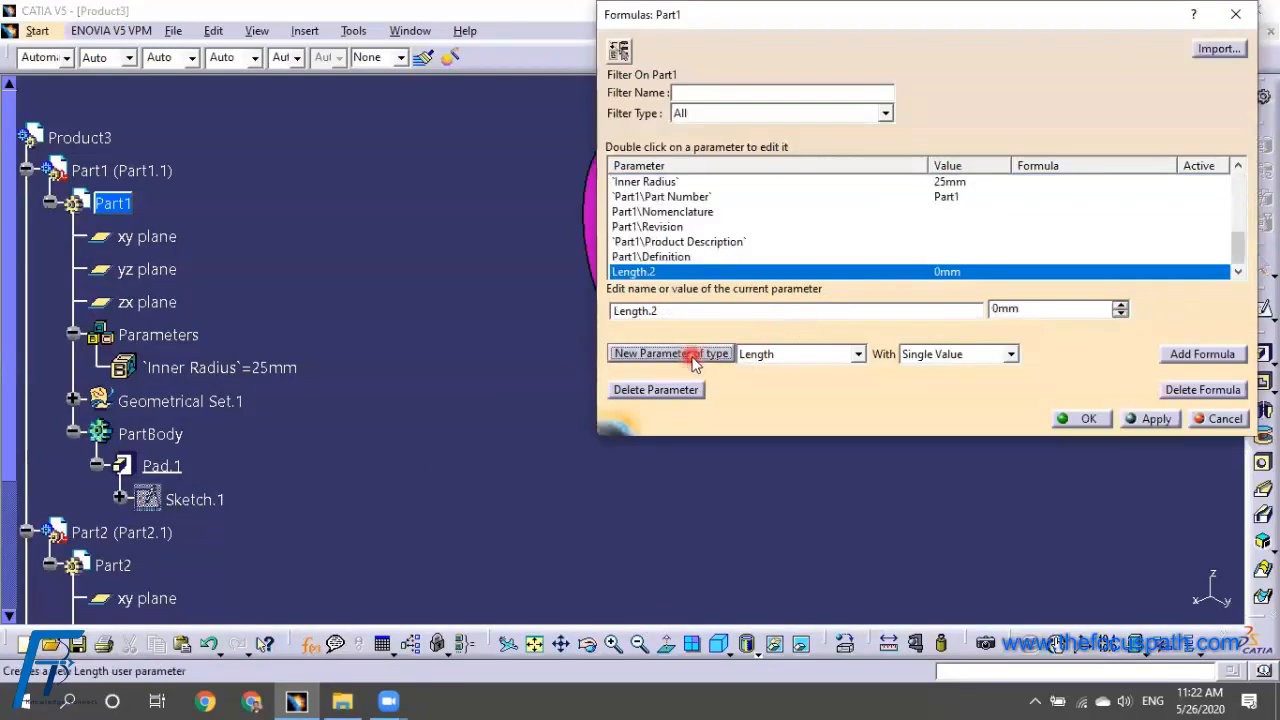
pyautogui.moveTo(760, 309); pyautogui.dragTo(394, 292)
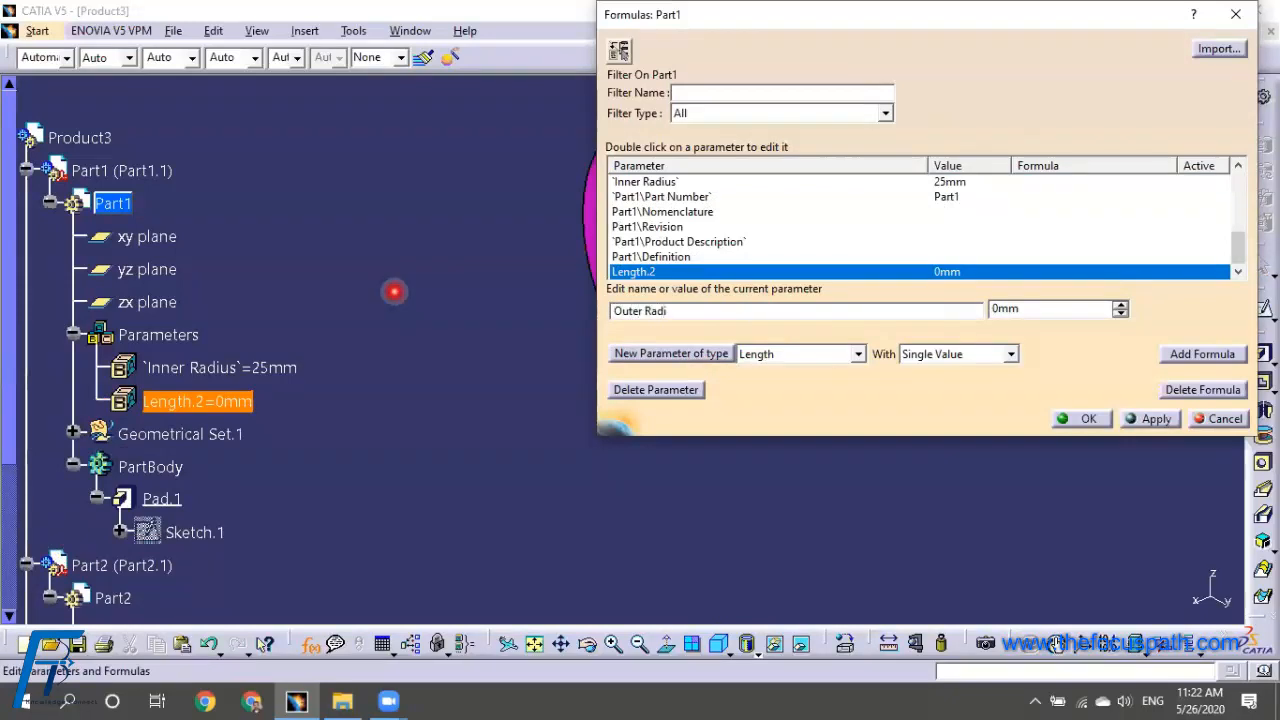
pyautogui.write('Outer Radius')
pyautogui.moveTo(1064, 312); pyautogui.dragTo(859, 296)
pyautogui.write('35')
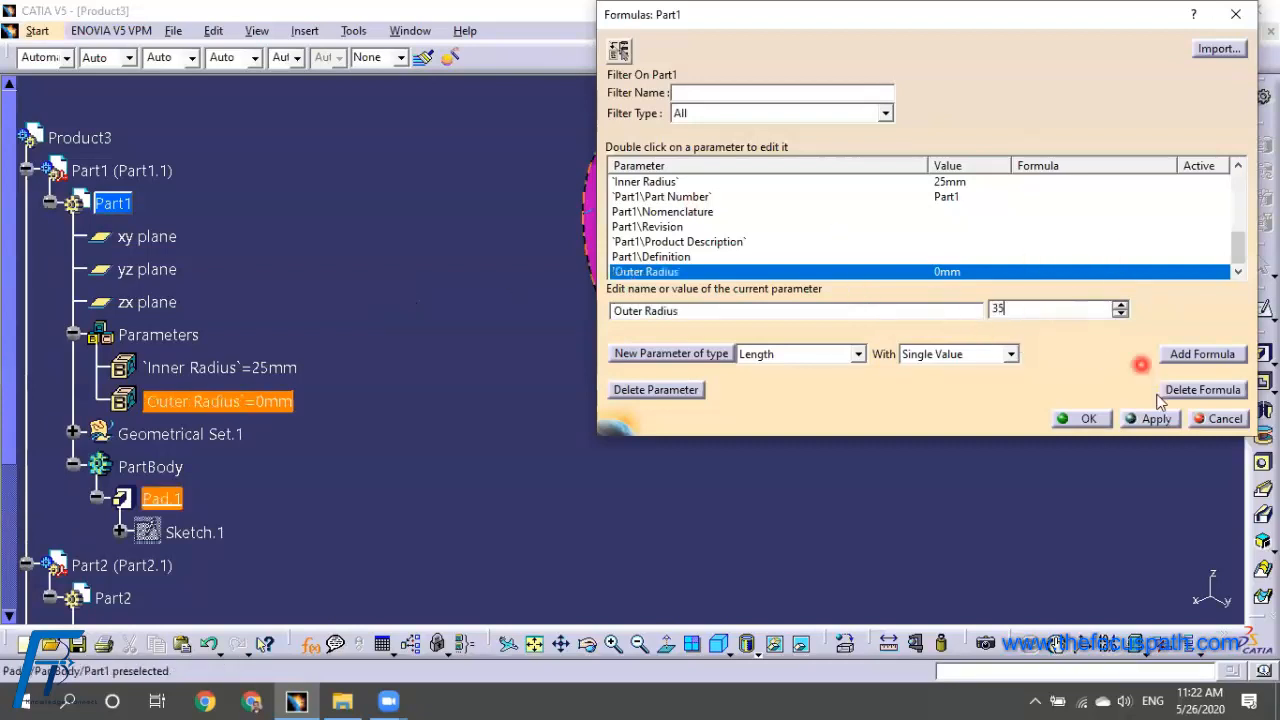
pyautogui.click(1150, 419)
pyautogui.click(1080, 419)
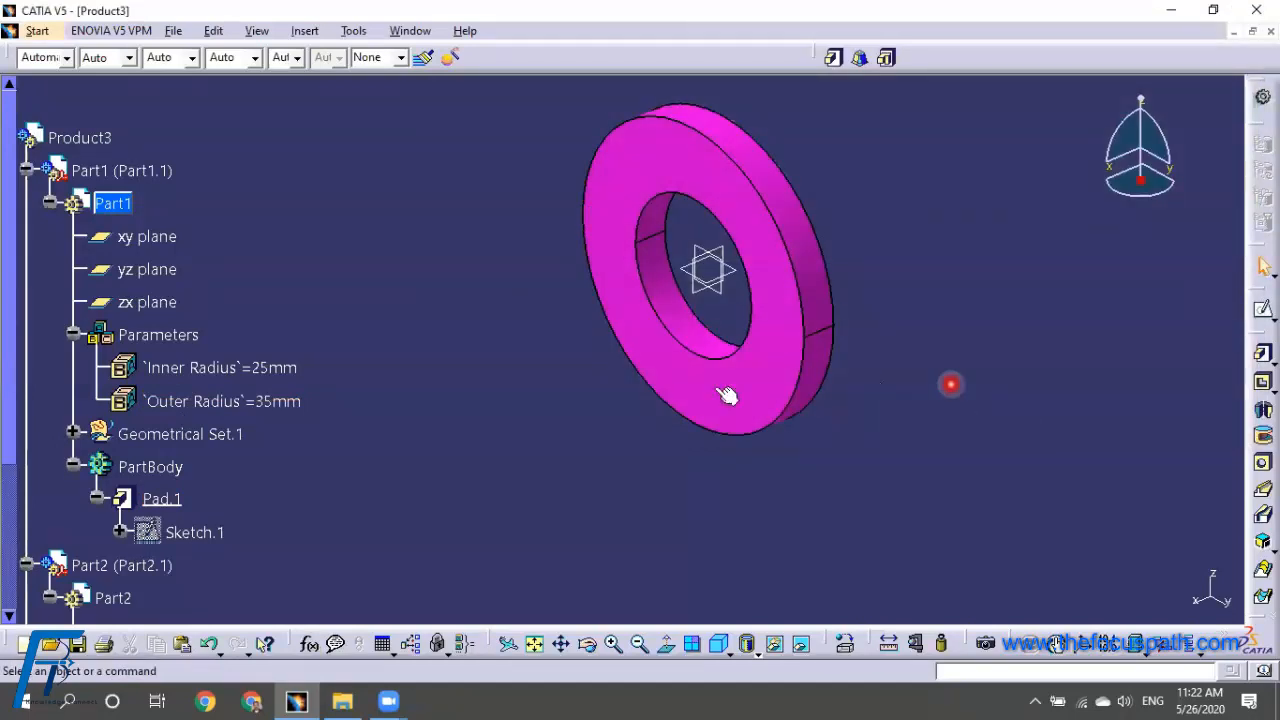
# Add a third length parameter to Part1 named Thickness with a value of 10 mm
pyautogui.click(311, 645)
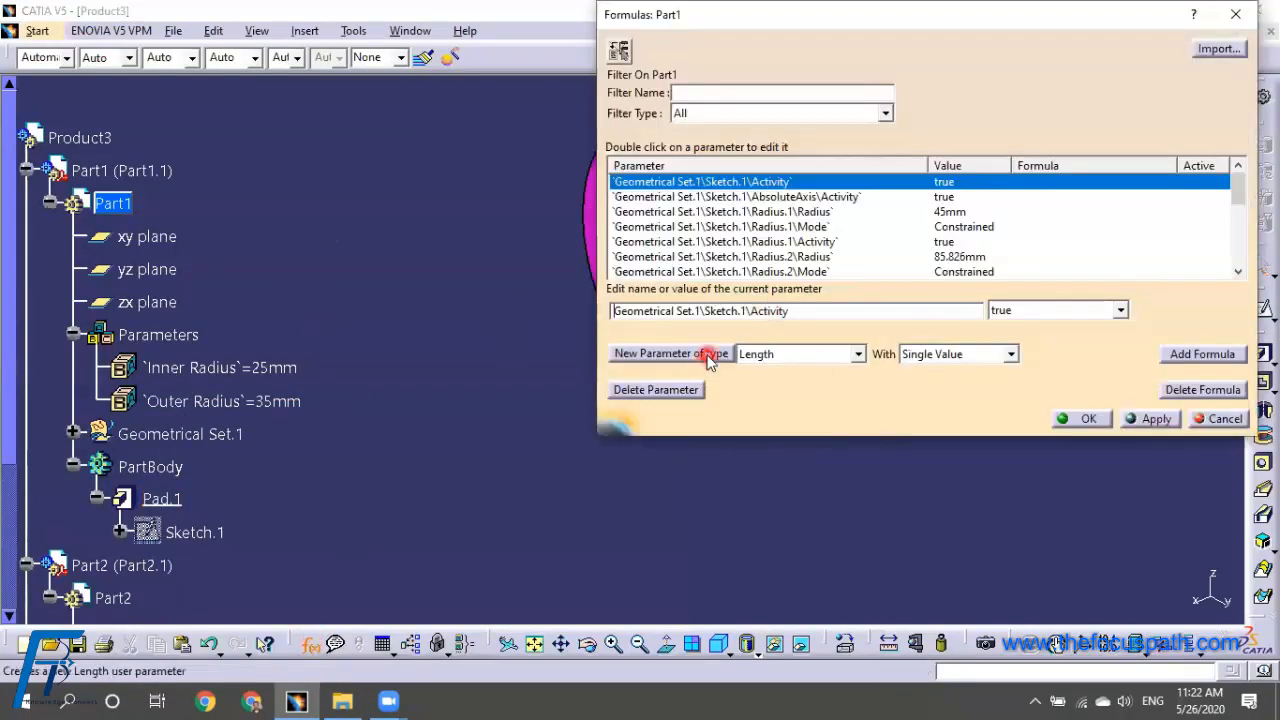
pyautogui.click(706, 353)
pyautogui.doubleClick(795, 315)
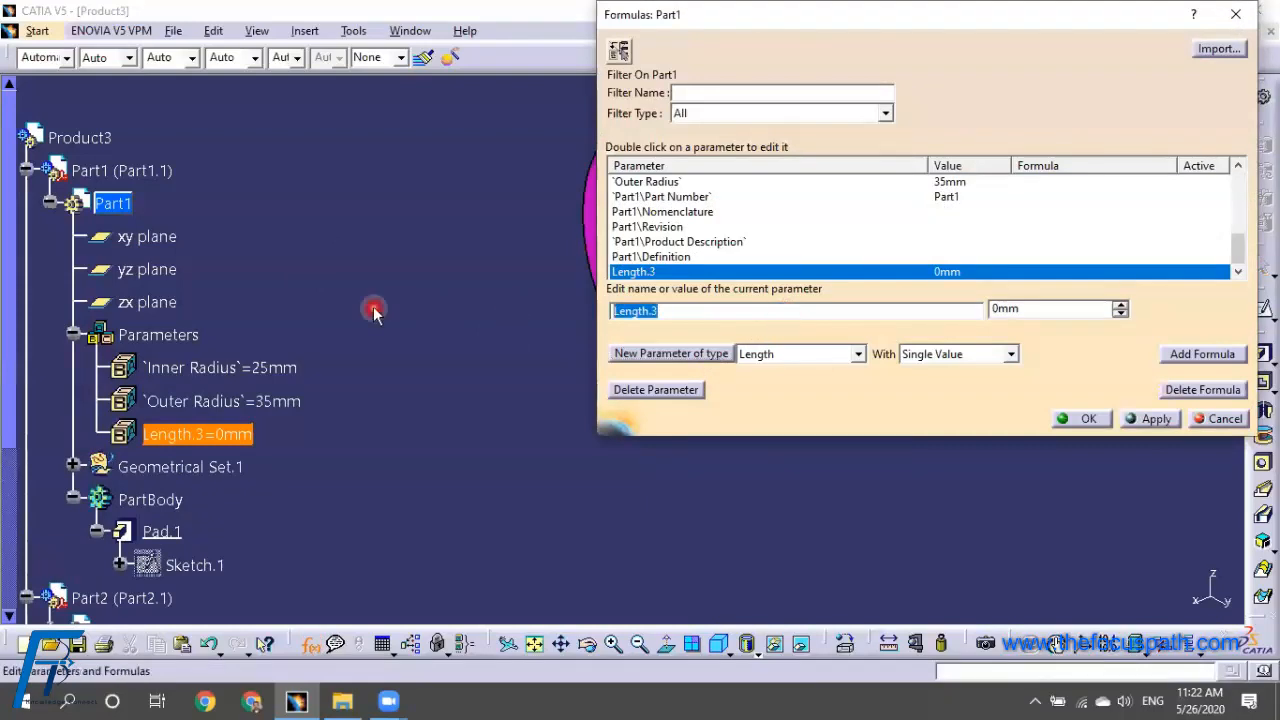
pyautogui.write('Th')
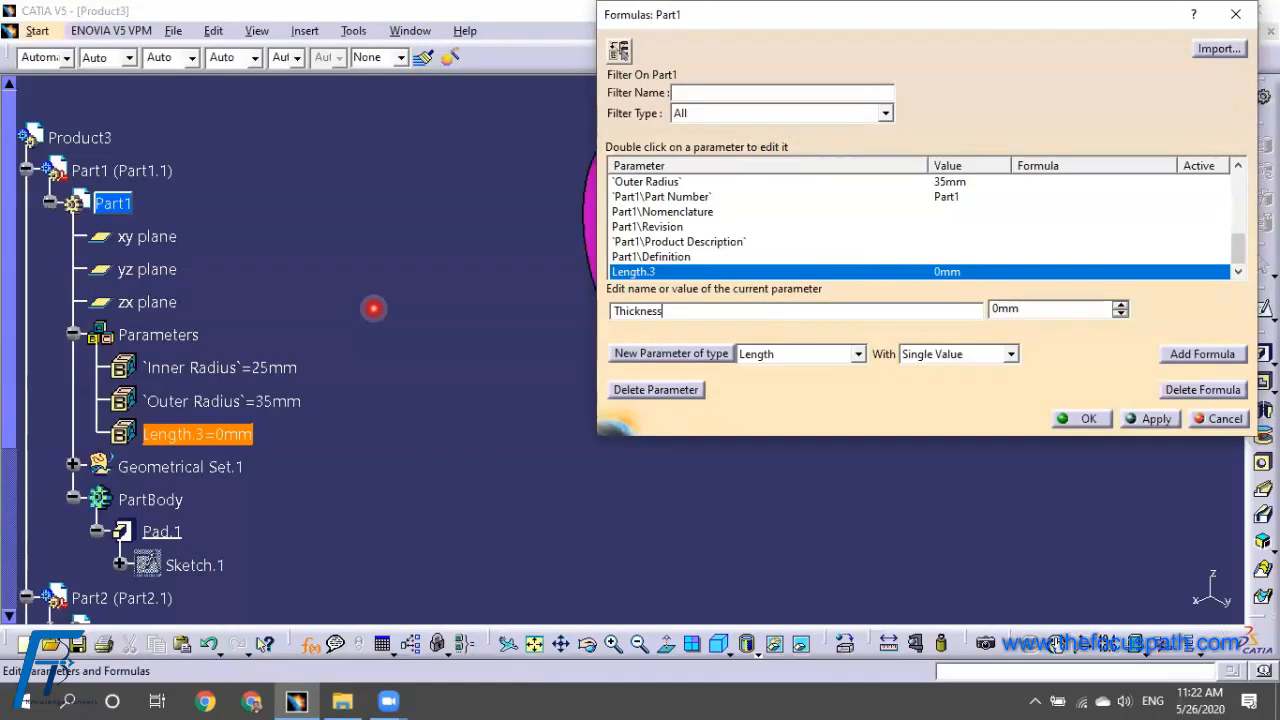
pyautogui.write('ickness')
pyautogui.doubleClick(992, 308)
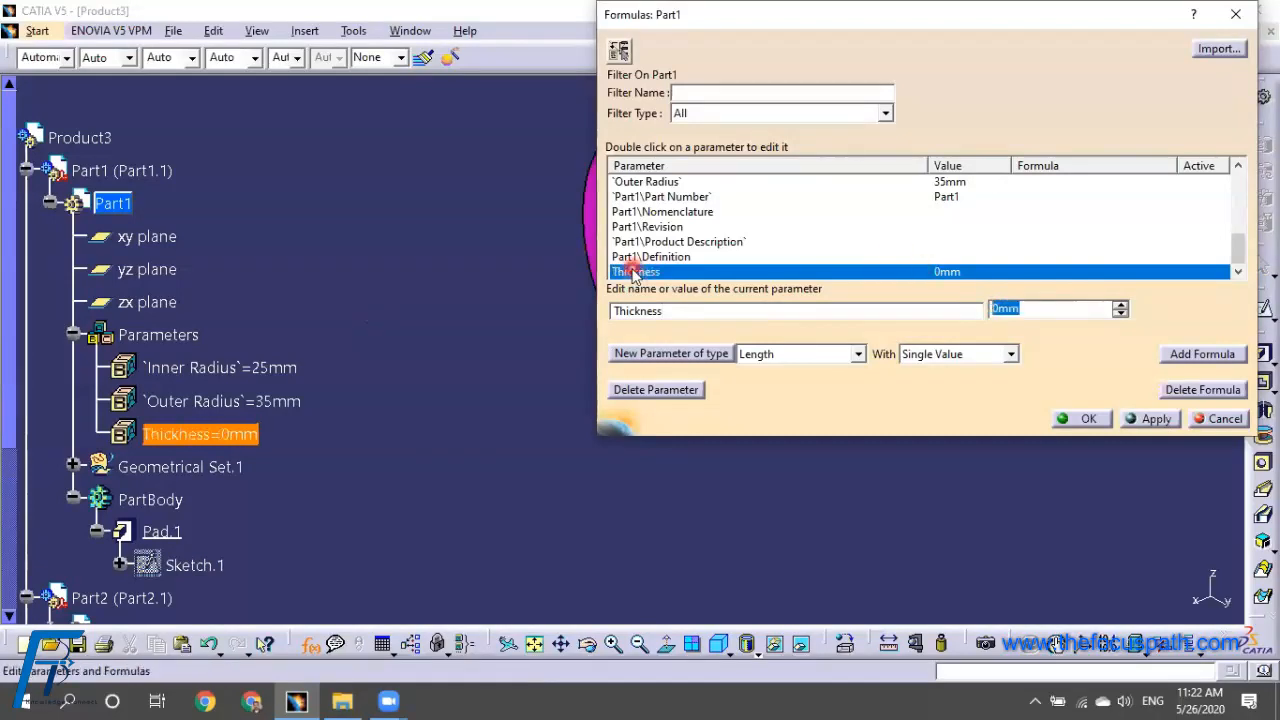
pyautogui.write('10')
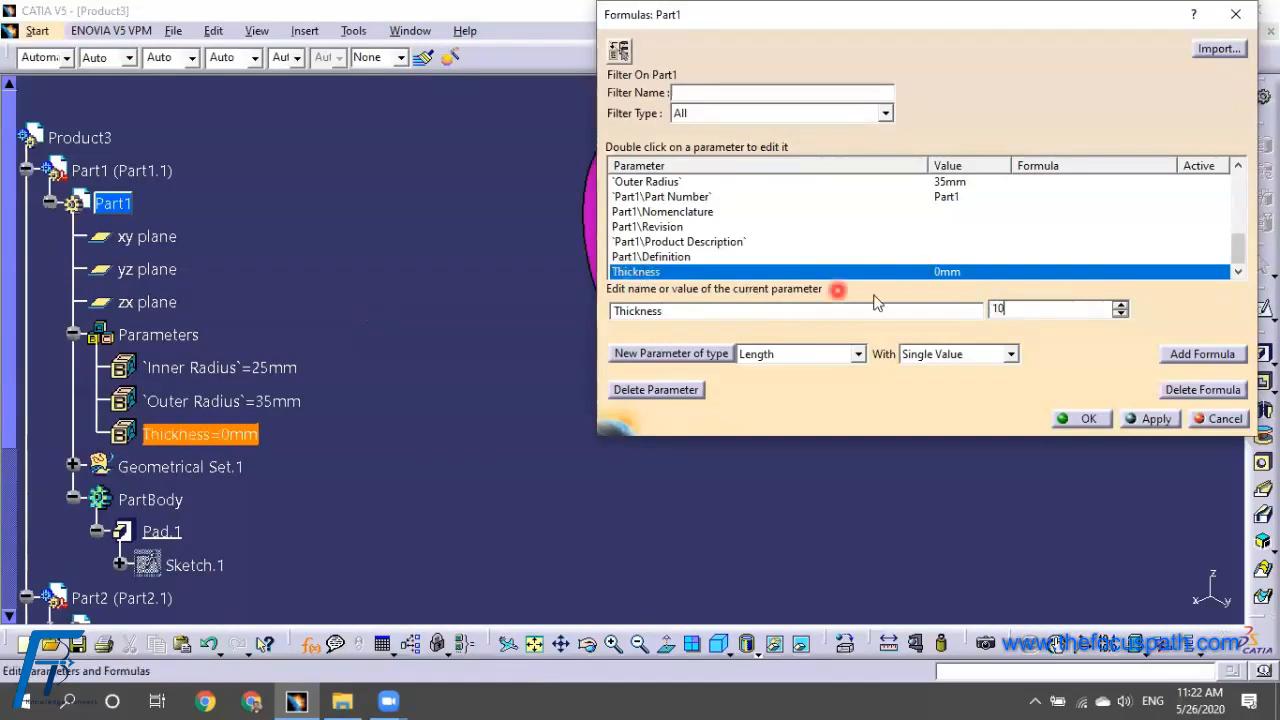
pyautogui.click(1150, 419)
pyautogui.click(1071, 419)
# Add a formula driving the Radius.1 dimension of the ring's sketch from the Inner Radius parameter
pyautogui.moveTo(897, 412); pyautogui.dragTo(906, 443, button='middle')
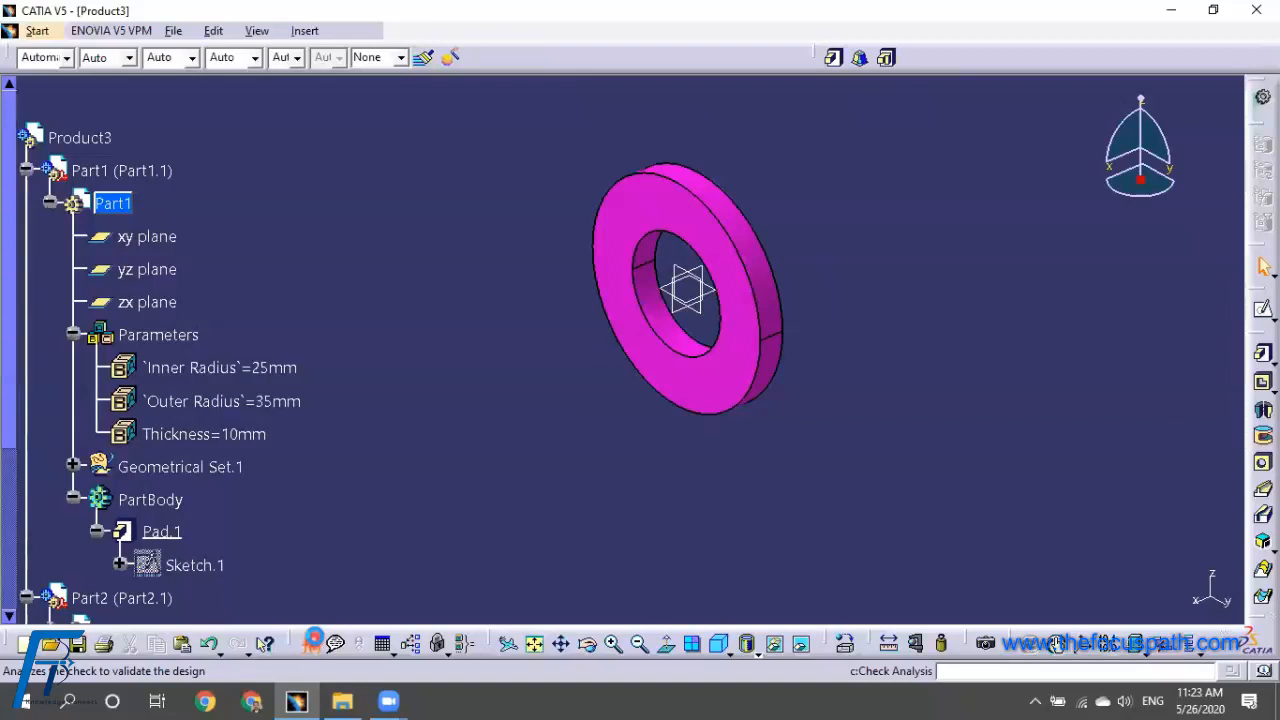
pyautogui.click(313, 640)
pyautogui.click(610, 455)
pyautogui.moveTo(680, 500); pyautogui.dragTo(573, 430, button='middle')
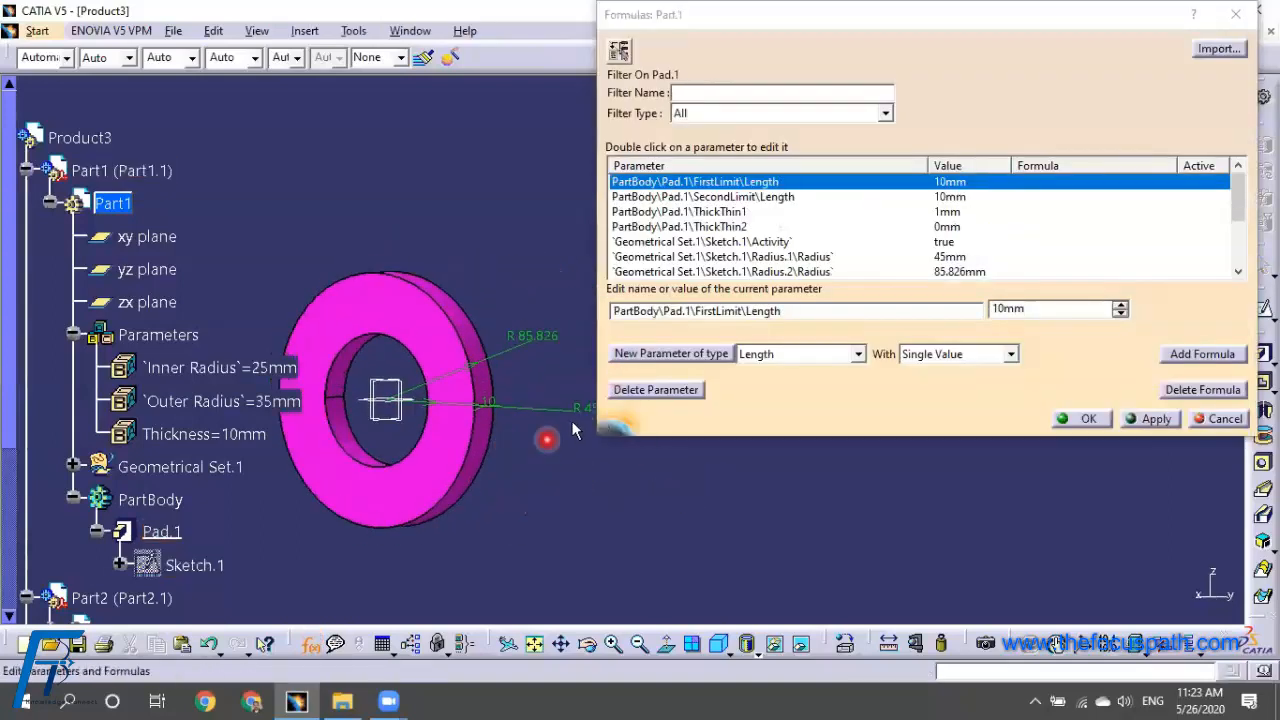
pyautogui.click(580, 405)
pyautogui.click(1202, 354)
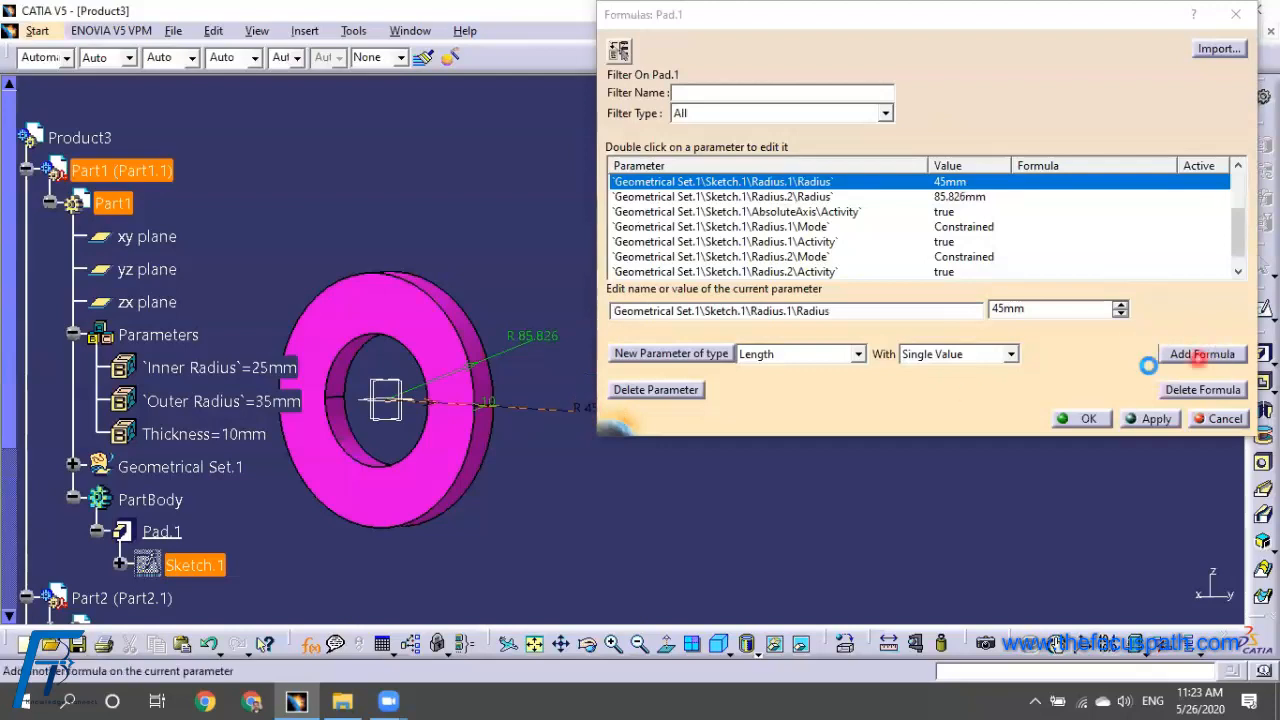
pyautogui.click(243, 367)
pyautogui.click(740, 284)
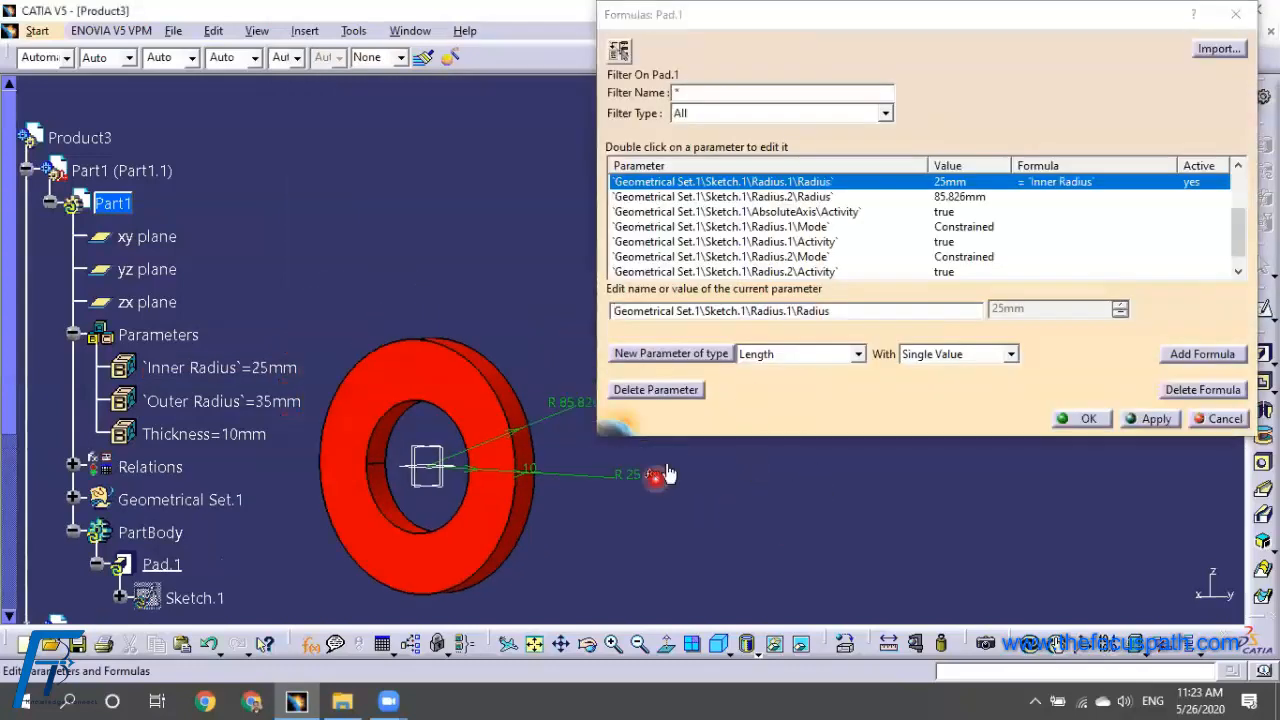
# Add a formula driving the Radius.2 dimension of the ring's sketch from the Outer Radius parameter
pyautogui.click(572, 402)
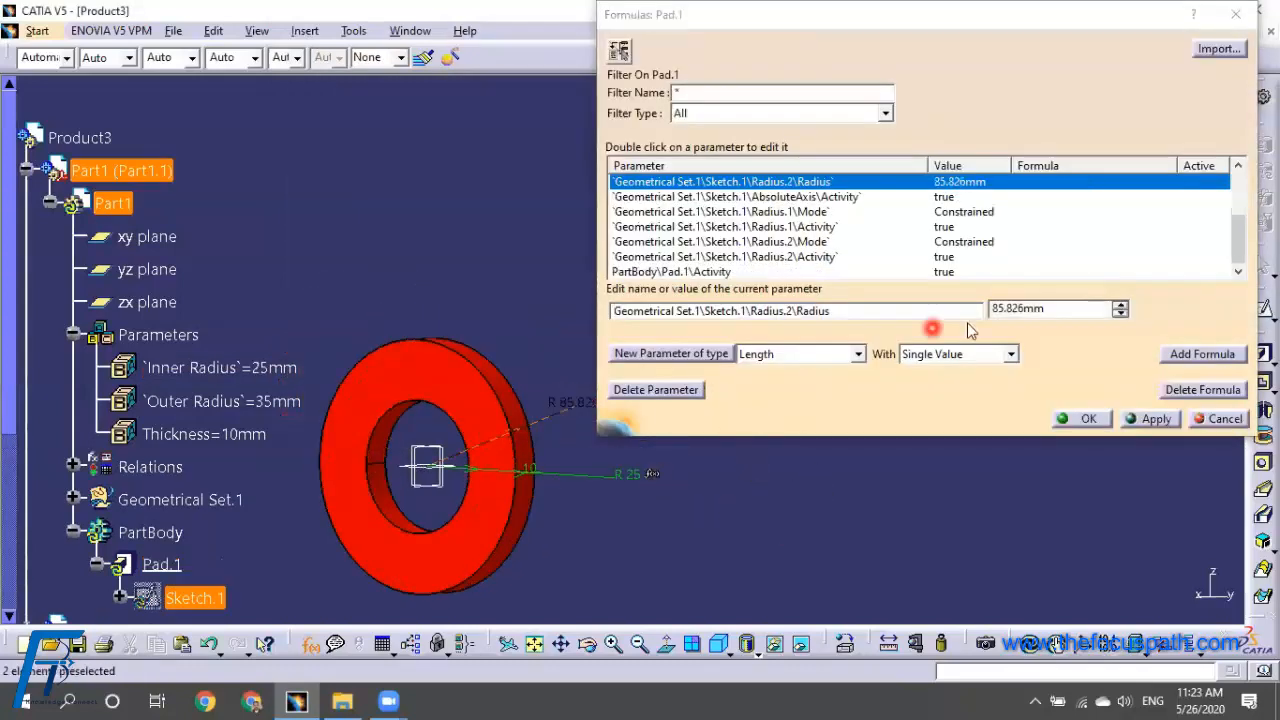
pyautogui.click(1202, 354)
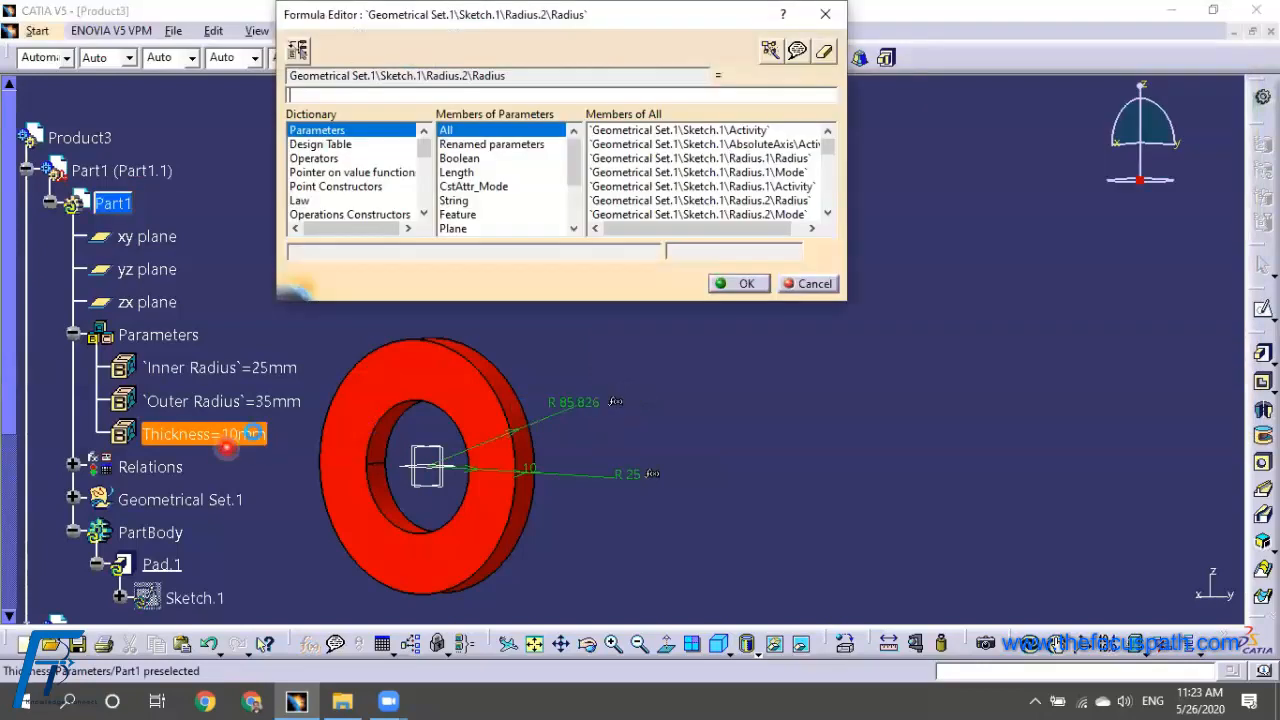
pyautogui.click(224, 401)
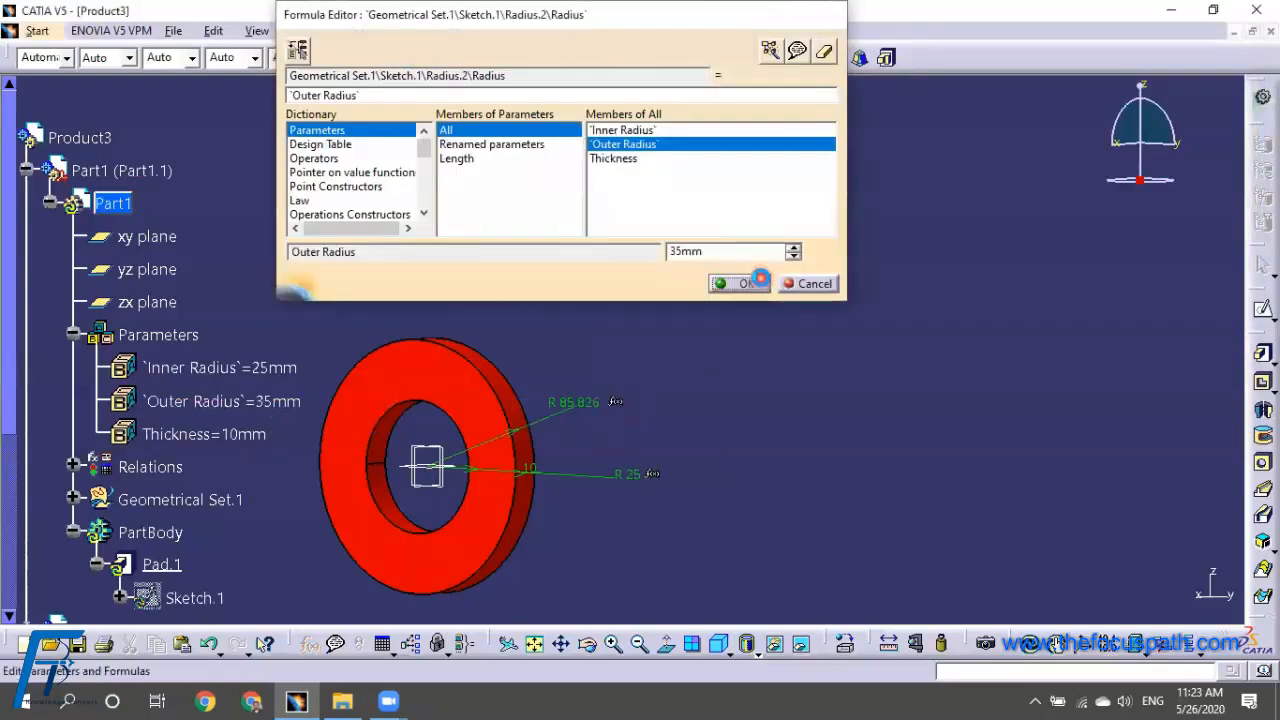
pyautogui.click(752, 283)
# Add a formula driving the first limit length of Pad.1 from the Thickness parameter and apply the formulas to the ring
pyautogui.moveTo(377, 339); pyautogui.dragTo(389, 400, button='middle')
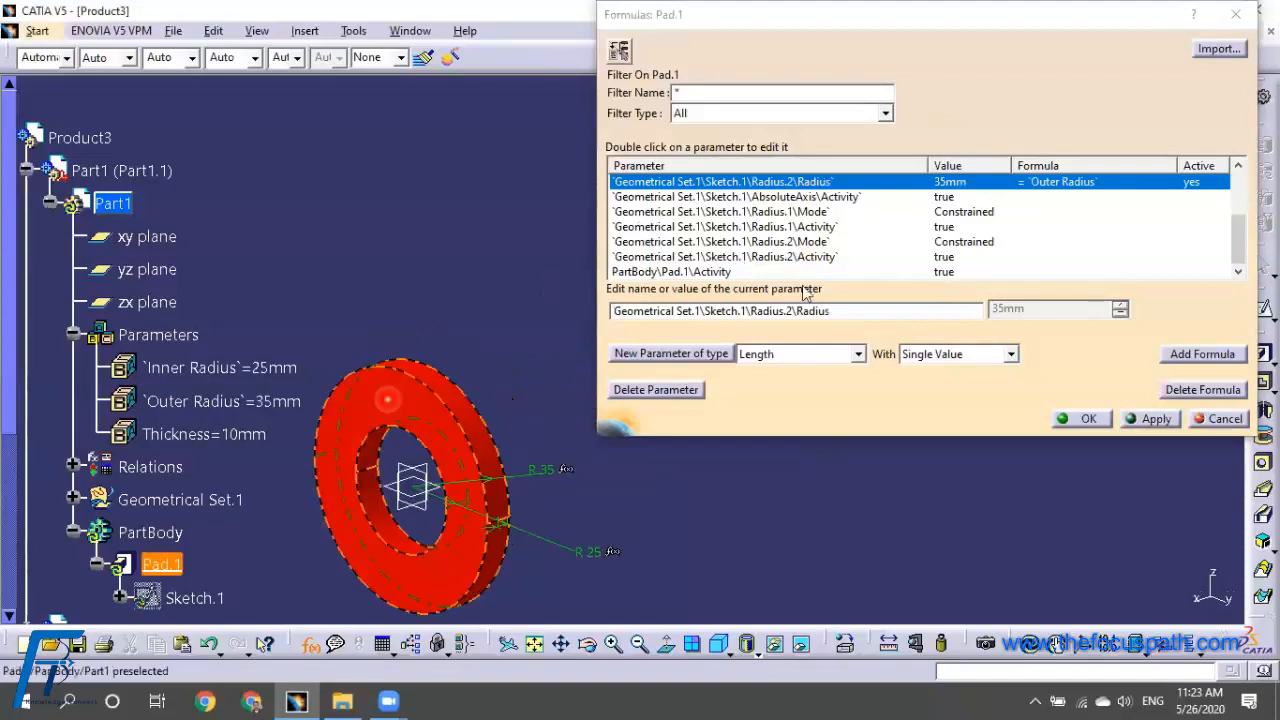
pyautogui.click(1151, 228)
pyautogui.moveTo(1244, 247); pyautogui.dragTo(1245, 194)
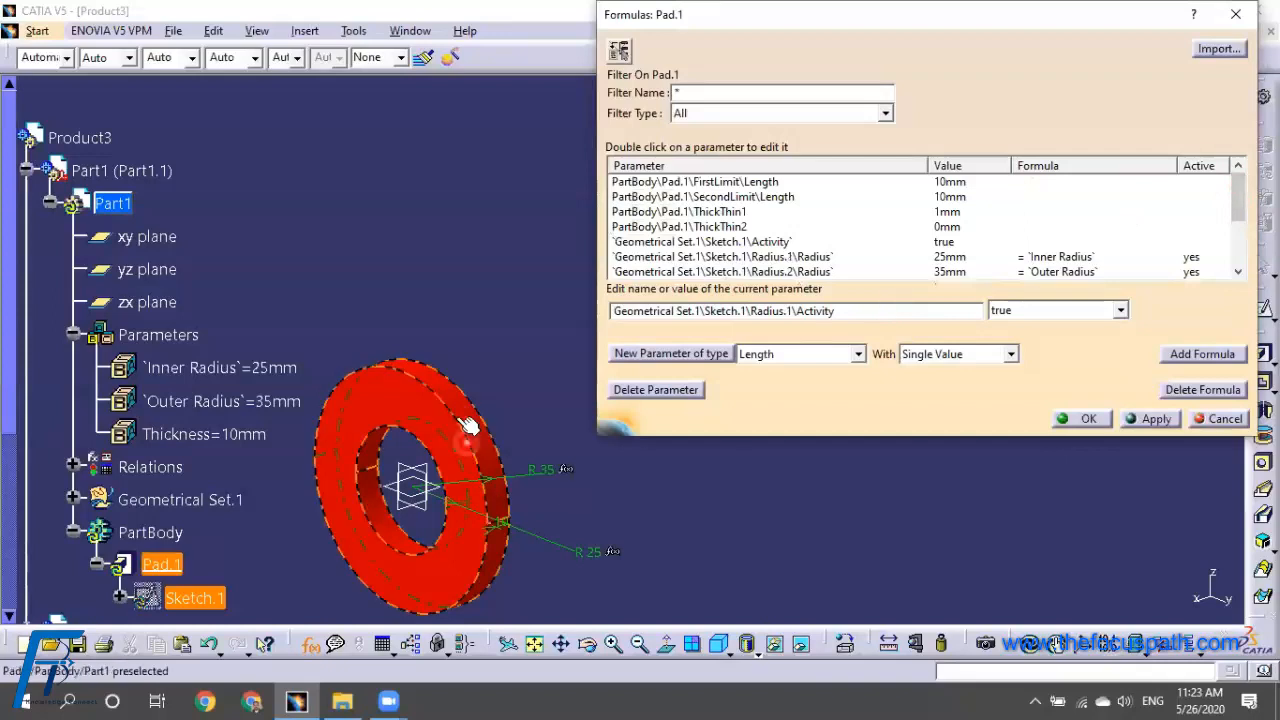
pyautogui.keyDown('ctrl'); pyautogui.moveTo(509, 449); pyautogui.dragTo(514, 370, button='middle'); pyautogui.keyUp('ctrl')
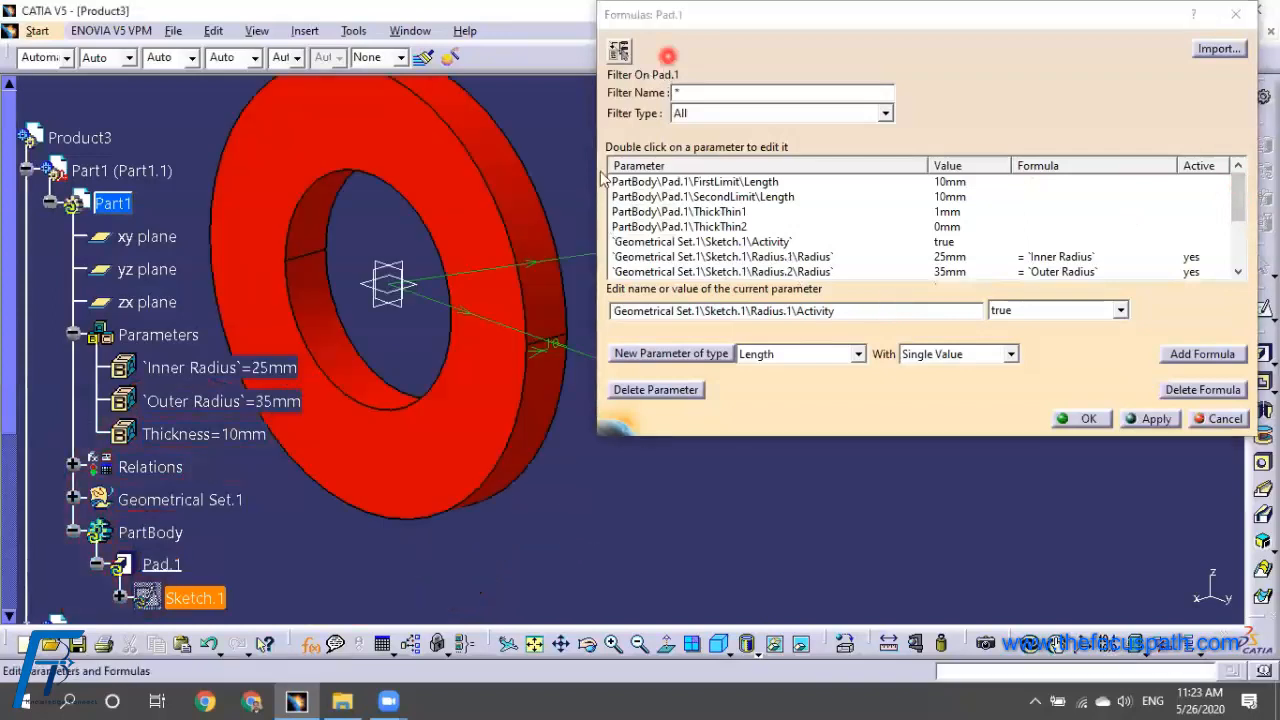
pyautogui.click(548, 345)
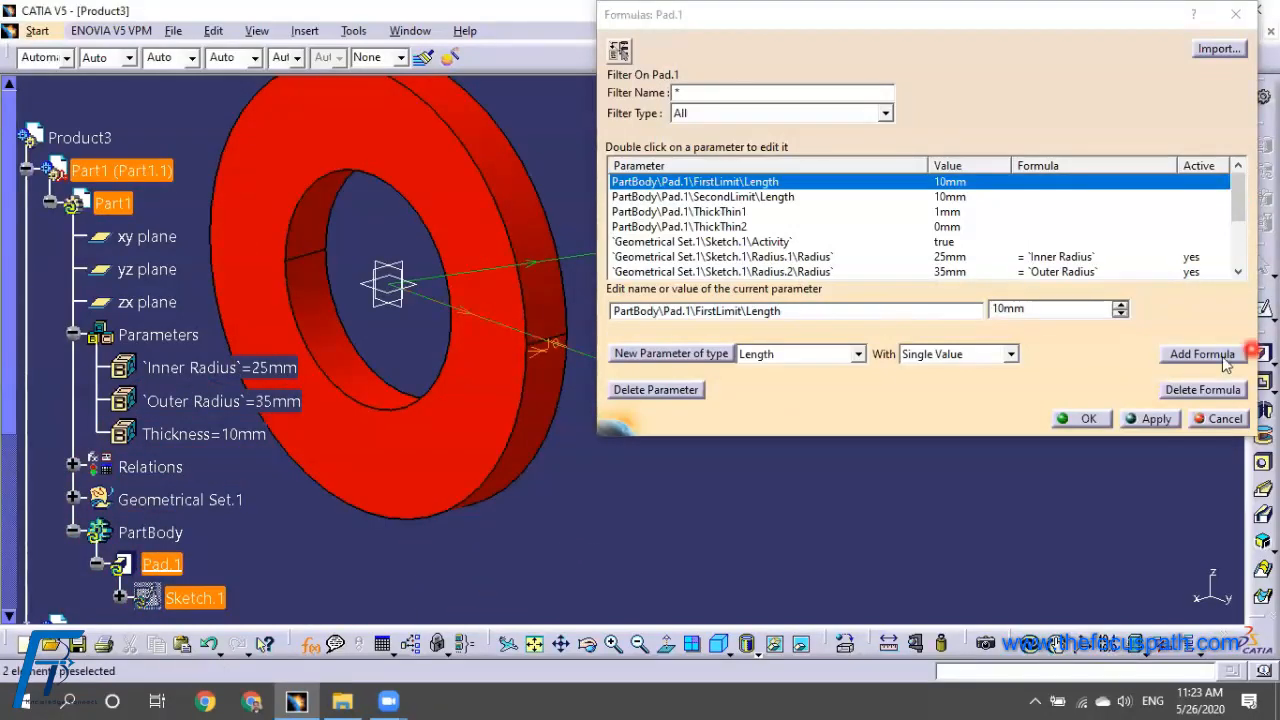
pyautogui.click(1170, 354)
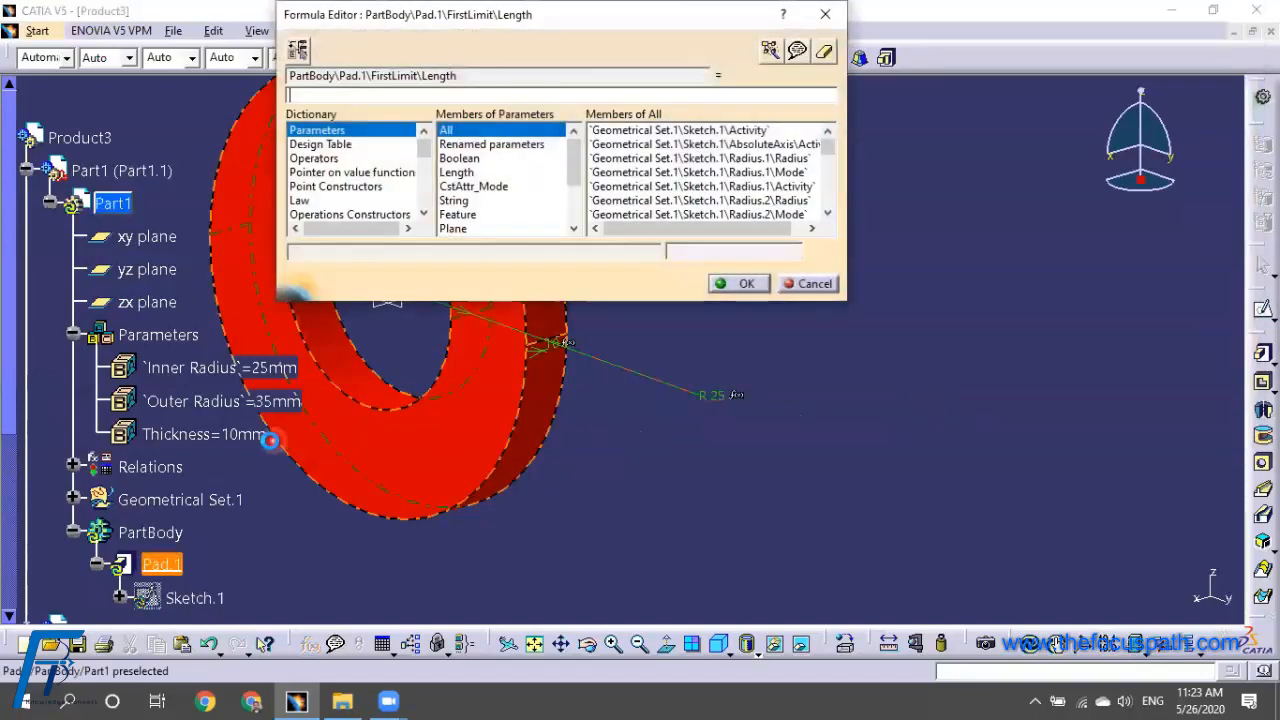
pyautogui.click(230, 434)
pyautogui.click(740, 285)
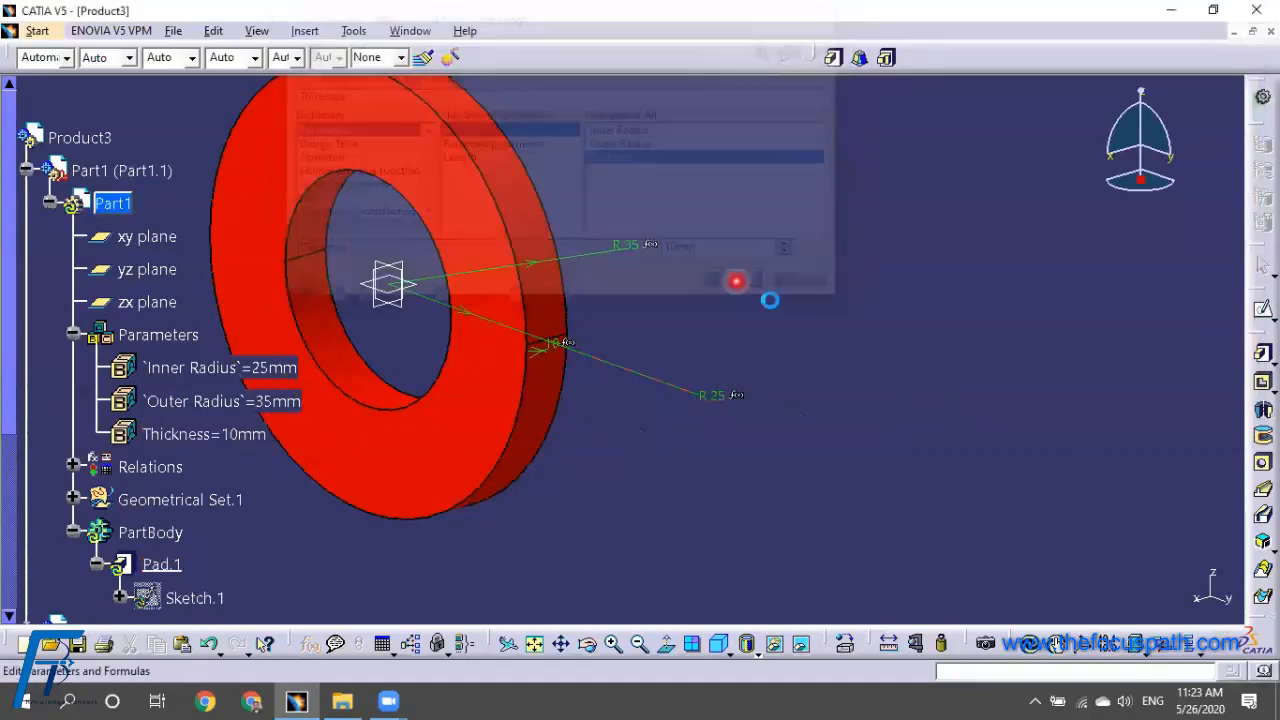
pyautogui.click(1152, 419)
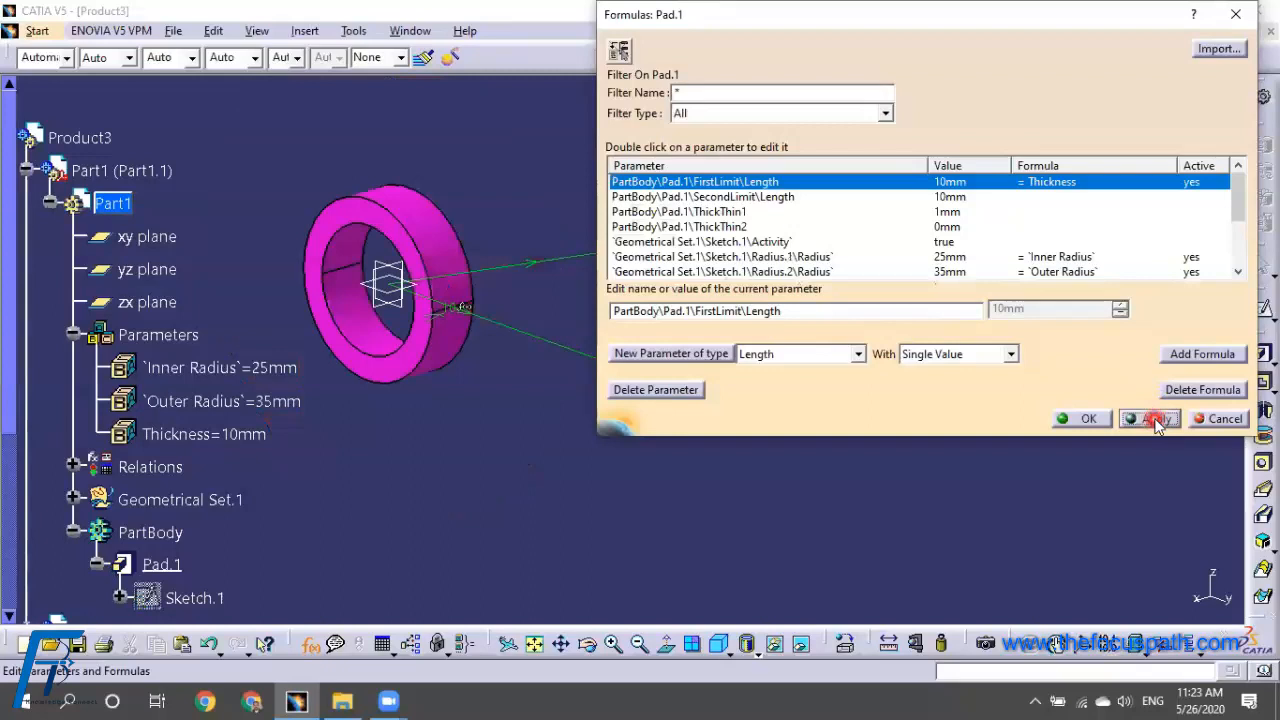
pyautogui.click(1083, 419)
# Collapse Part1's PartBody in the tree and set the Inner Radius parameter to 20 mm
pyautogui.moveTo(808, 426); pyautogui.dragTo(746, 246, button='middle')
pyautogui.scroll(-5, 746, 246)
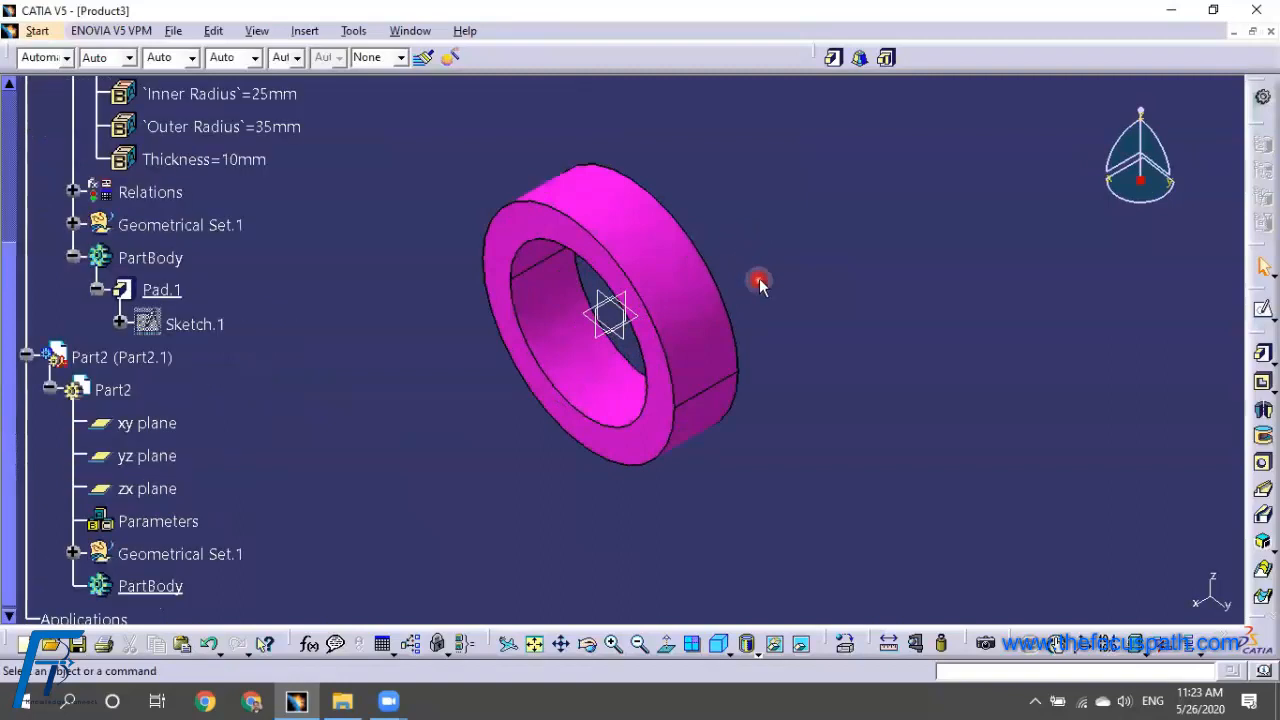
pyautogui.scroll(5, 750, 280)
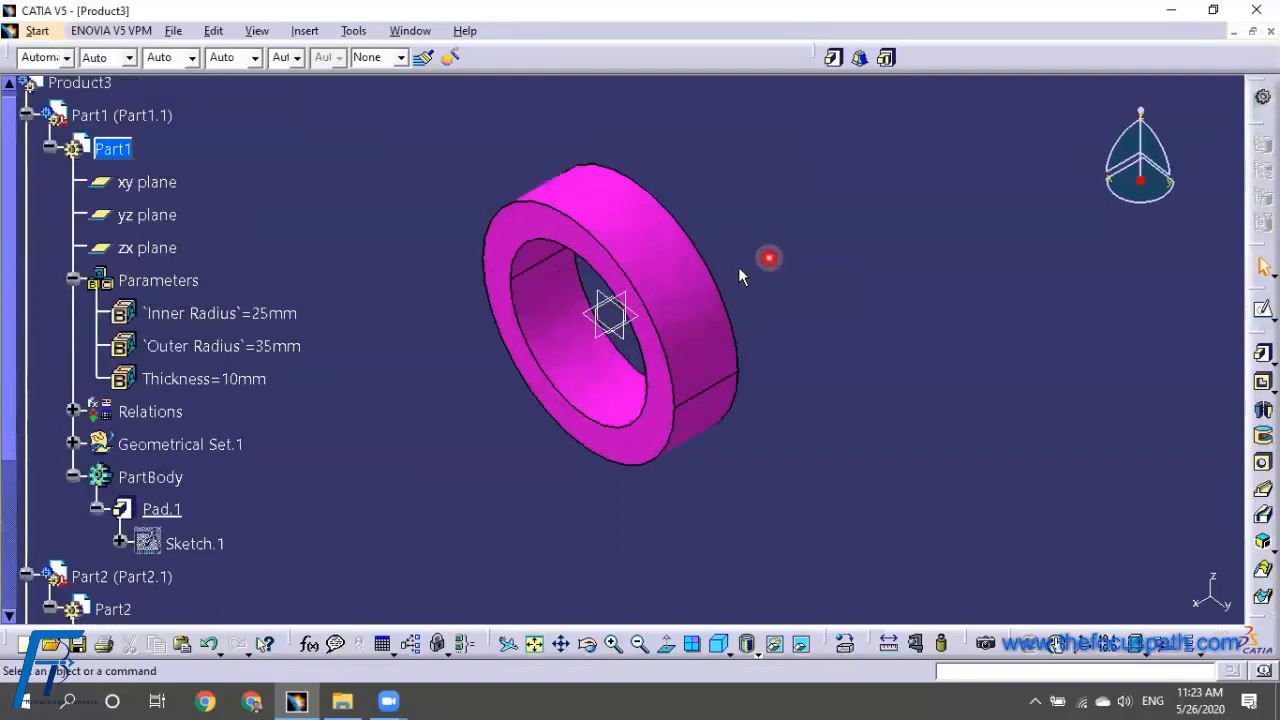
pyautogui.click(73, 477)
pyautogui.moveTo(520, 320); pyautogui.dragTo(640, 230, button='middle')
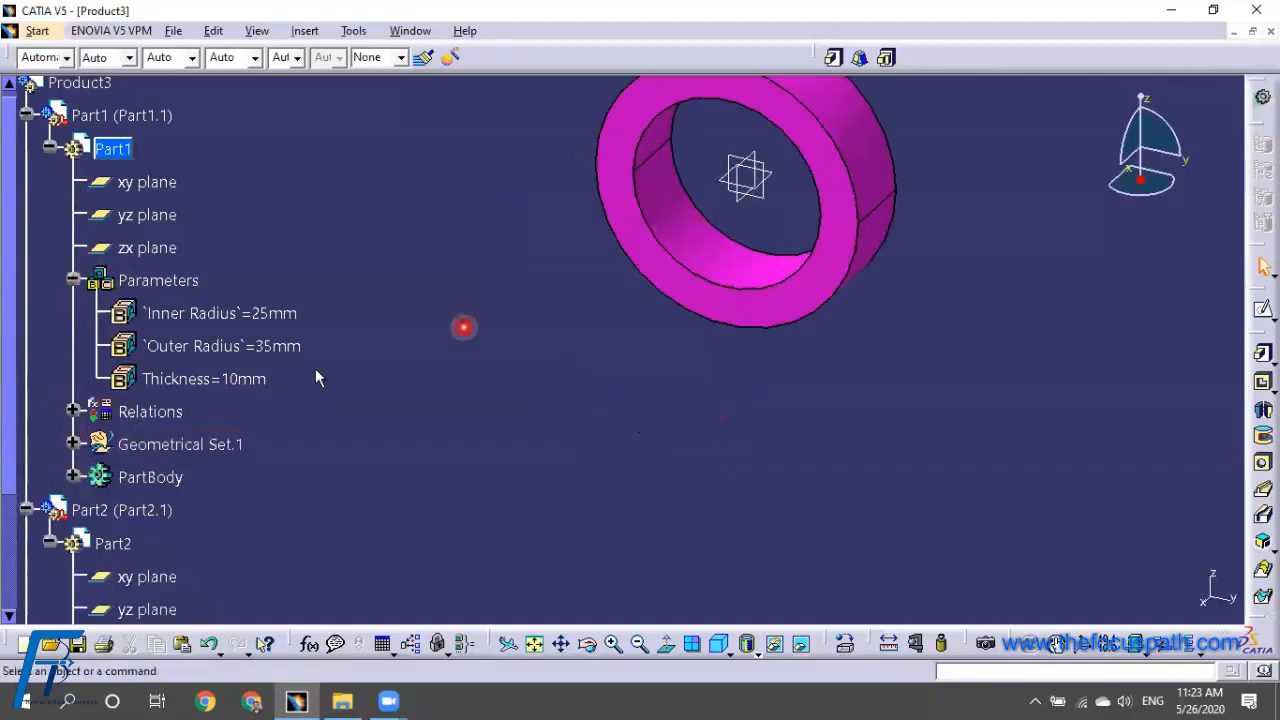
pyautogui.doubleClick(272, 306)
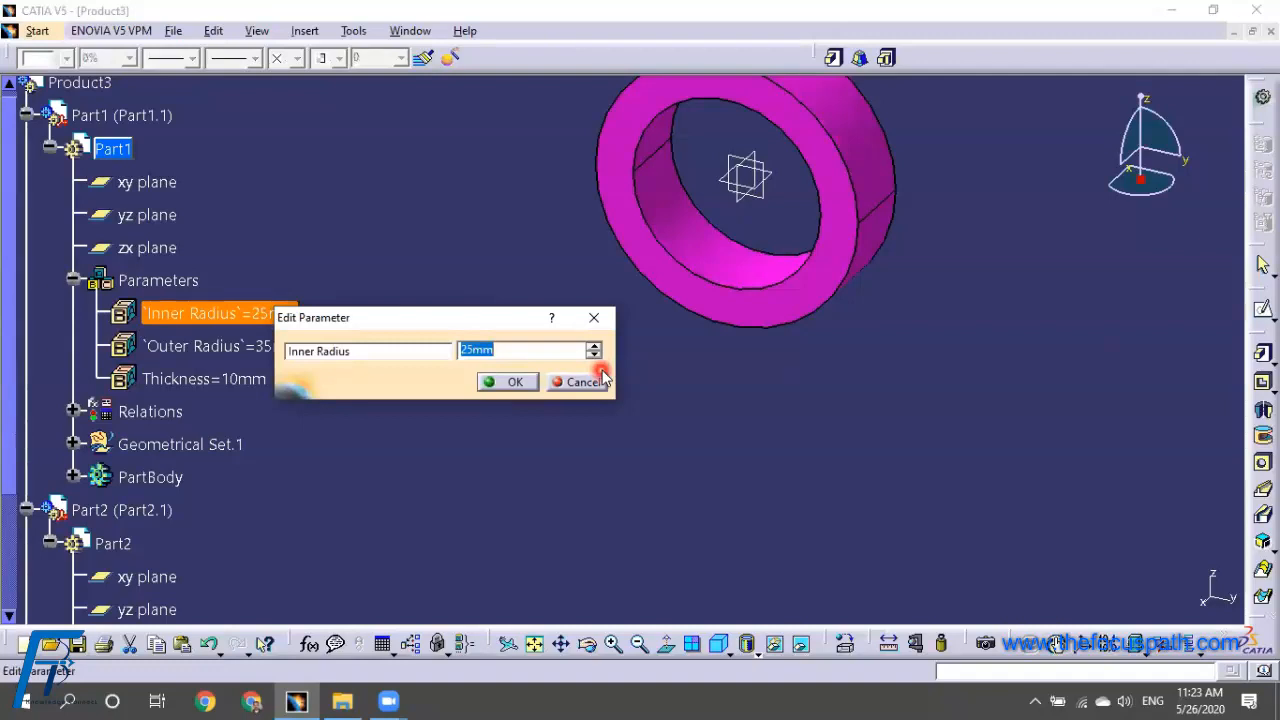
pyautogui.write('20')
pyautogui.press('Return')
pyautogui.moveTo(837, 297); pyautogui.dragTo(926, 400, button='middle')
pyautogui.moveTo(914, 340); pyautogui.dragTo(890, 315, button='middle')
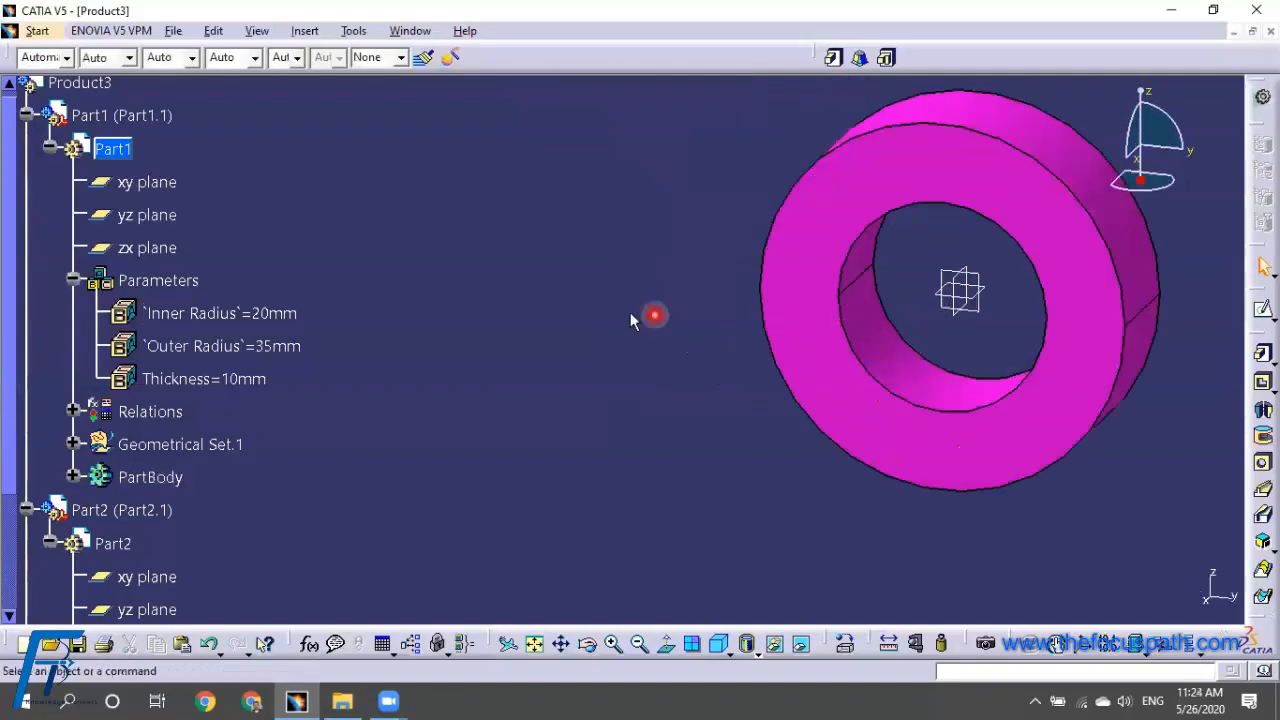
pyautogui.moveTo(672, 306); pyautogui.dragTo(585, 310, button='middle')
# Make Part2 the active part and start a sketch on the yz plane
pyautogui.scroll(-3, 585, 310)
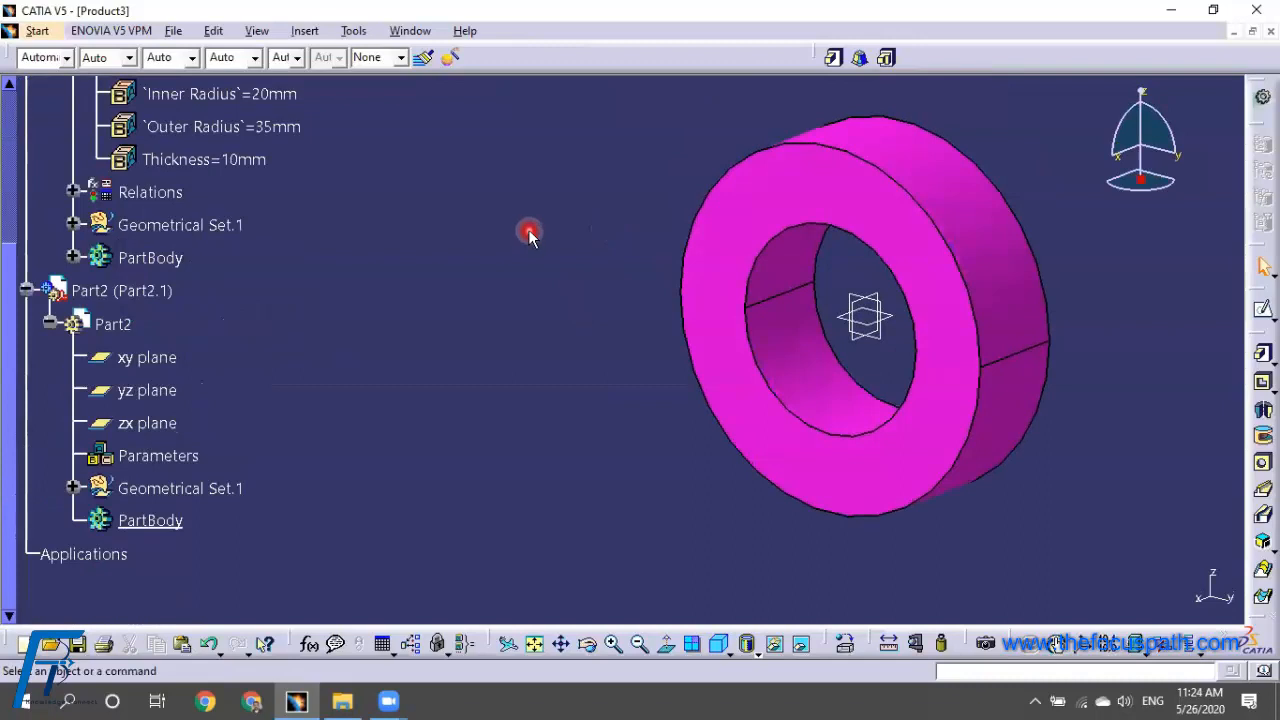
pyautogui.scroll(-2, 306, 397)
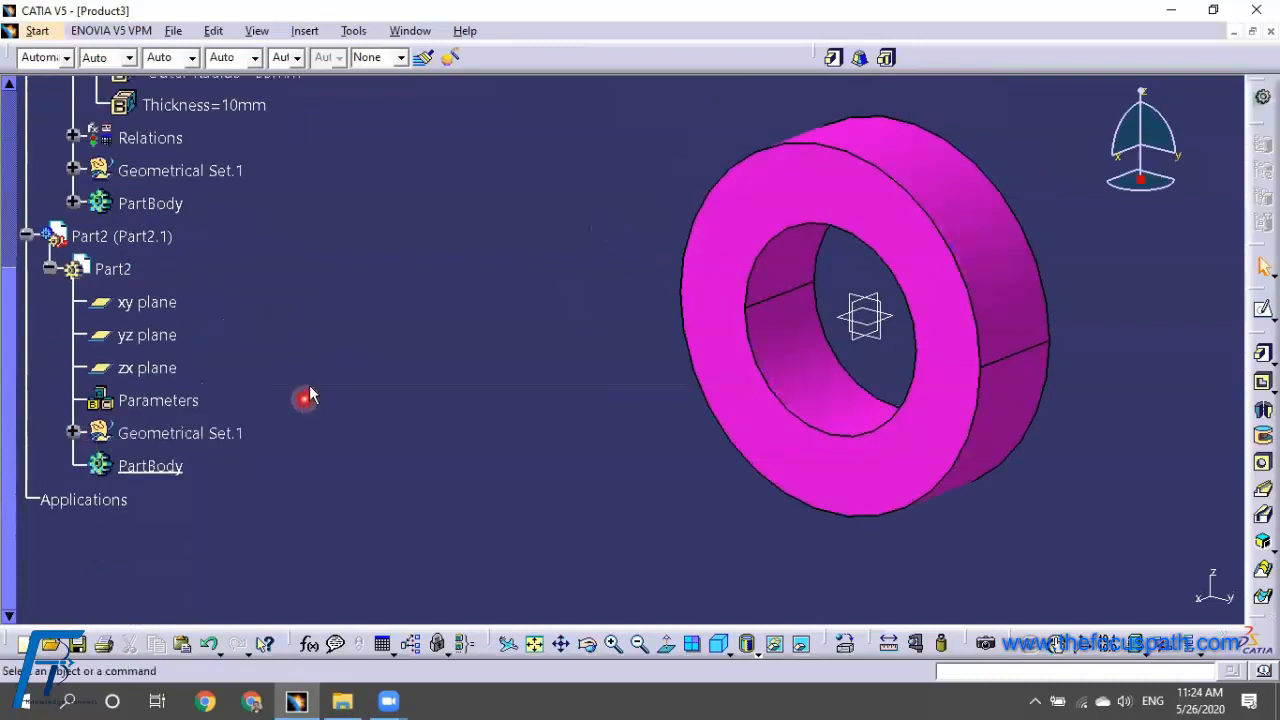
pyautogui.click(152, 408)
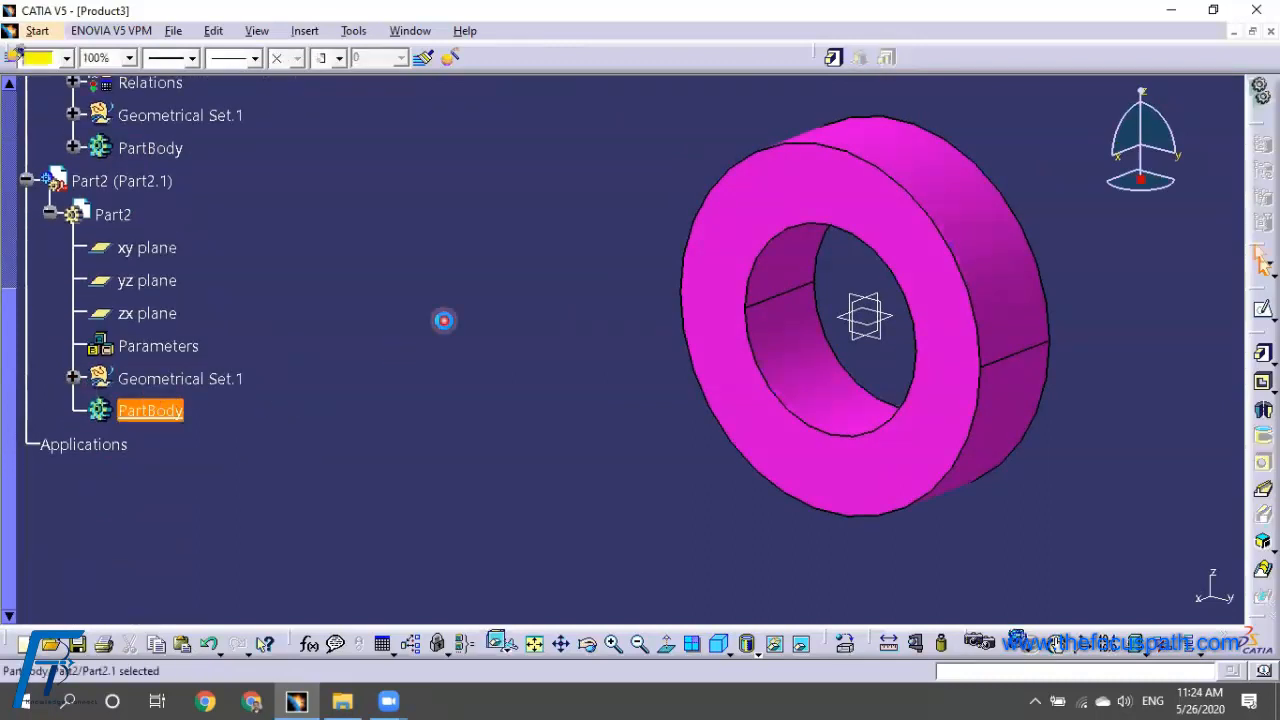
pyautogui.doubleClick(169, 184)
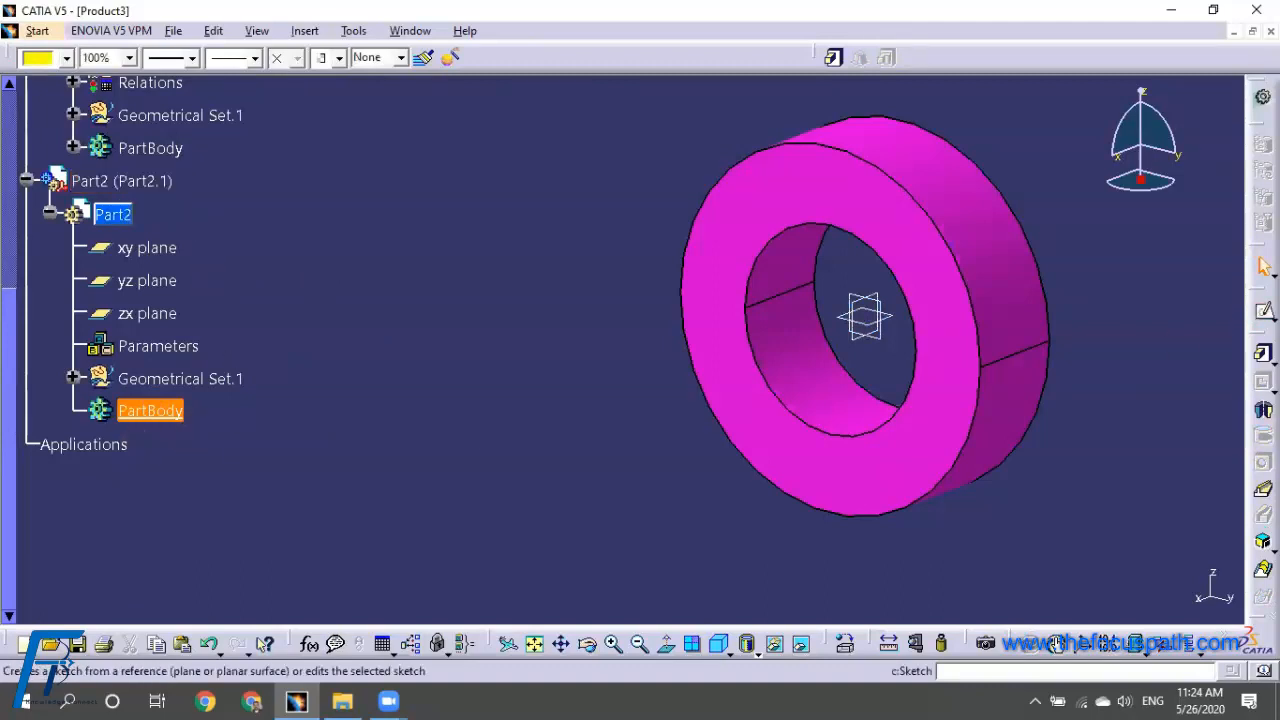
pyautogui.click(1264, 311)
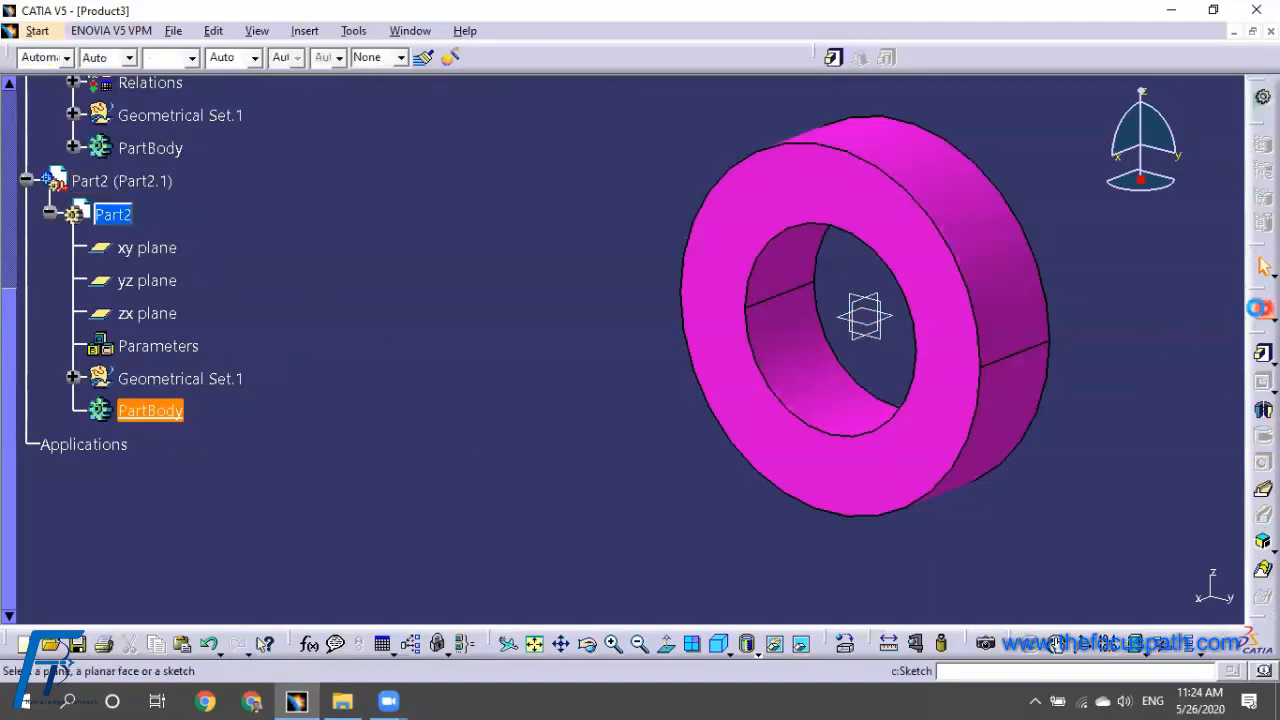
pyautogui.click(882, 340)
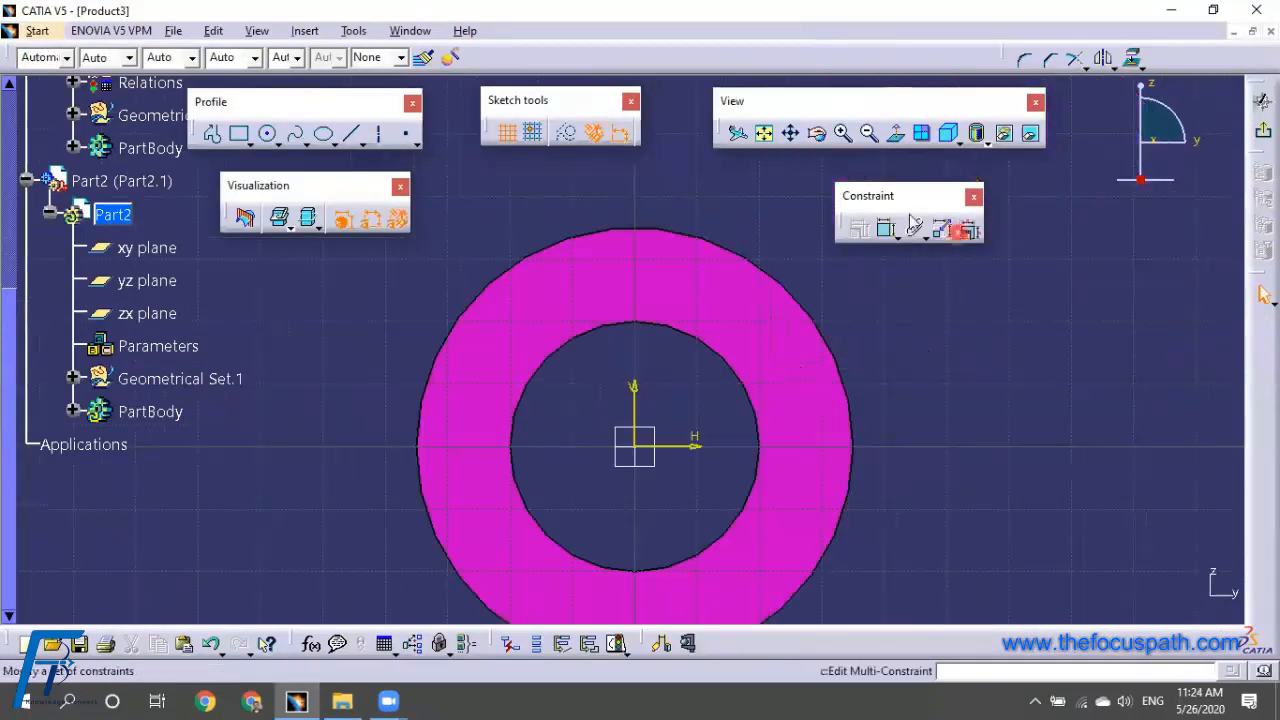
# Sketch a circle with a radius of about 16.6 mm at the origin inside the ring's hole and dimension its radius
pyautogui.click(267, 133)
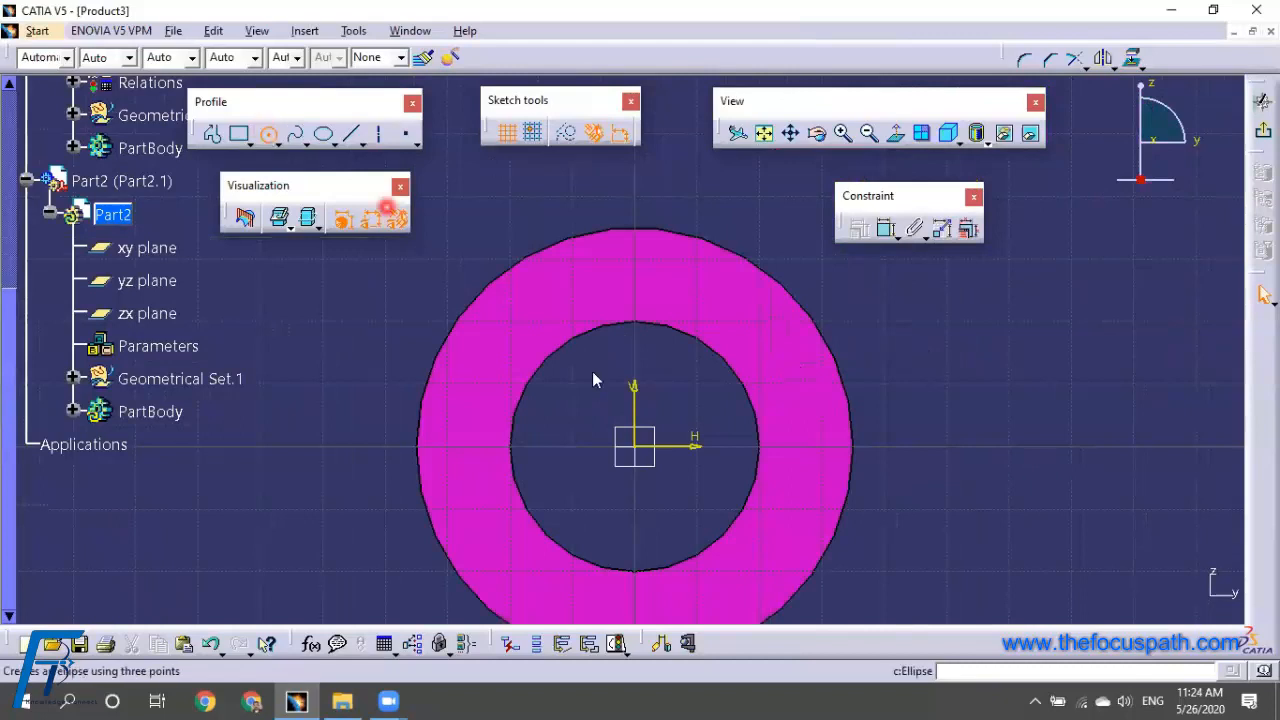
pyautogui.click(636, 446)
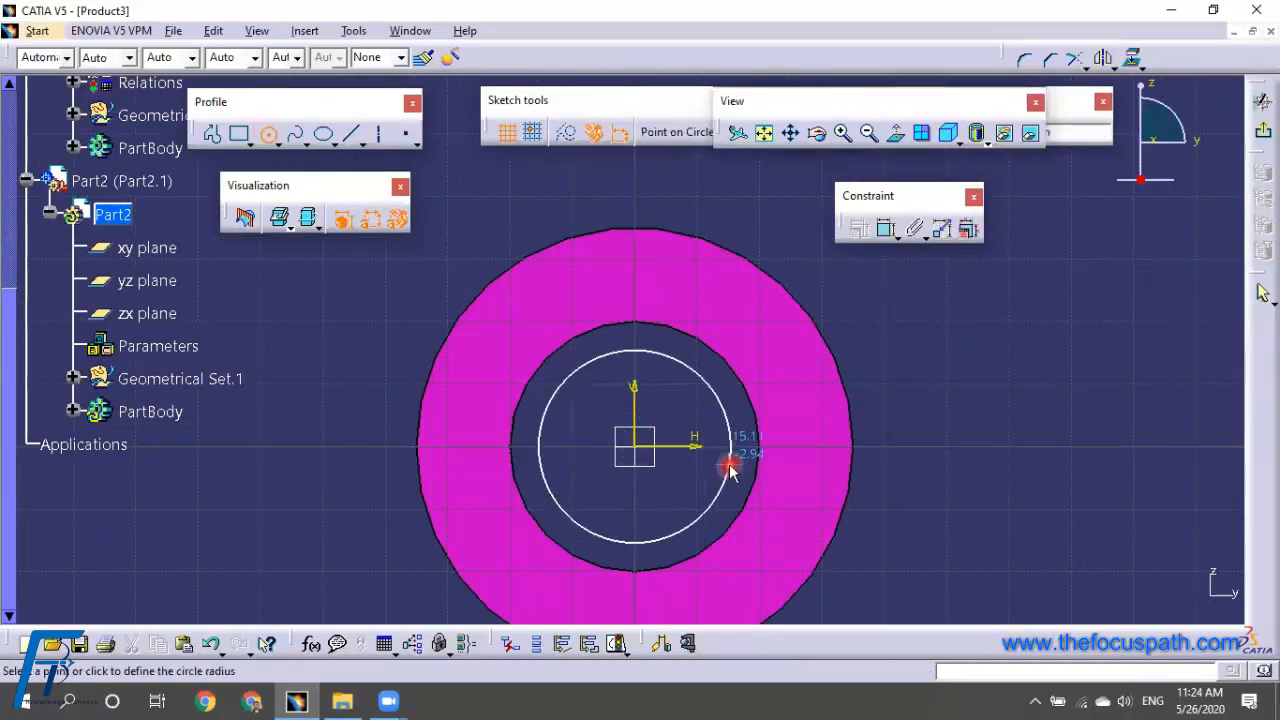
pyautogui.click(738, 468)
pyautogui.moveTo(893, 354); pyautogui.dragTo(958, 440, button='middle')
pyautogui.scroll(1, 958, 425)
pyautogui.click(889, 230)
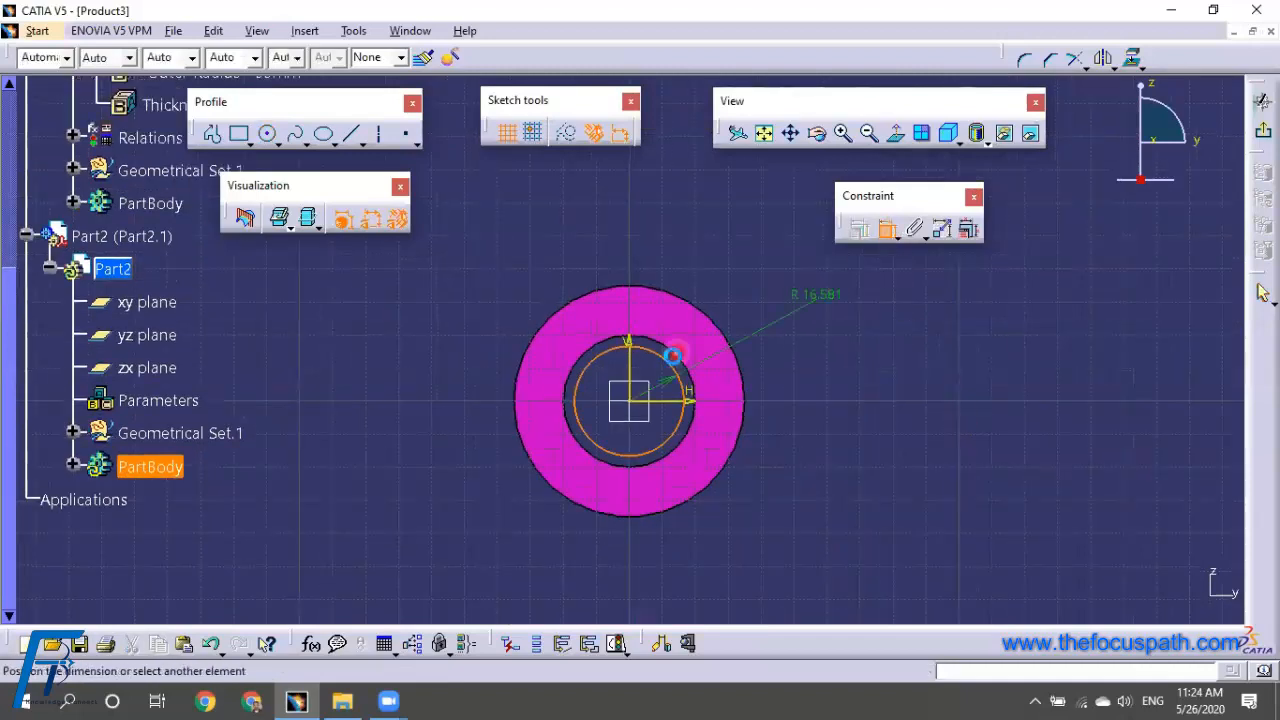
pyautogui.click(826, 315)
# Dock the floating Profile toolbar so that it no longer covers the tree
pyautogui.moveTo(819, 423); pyautogui.dragTo(739, 543, button='middle')
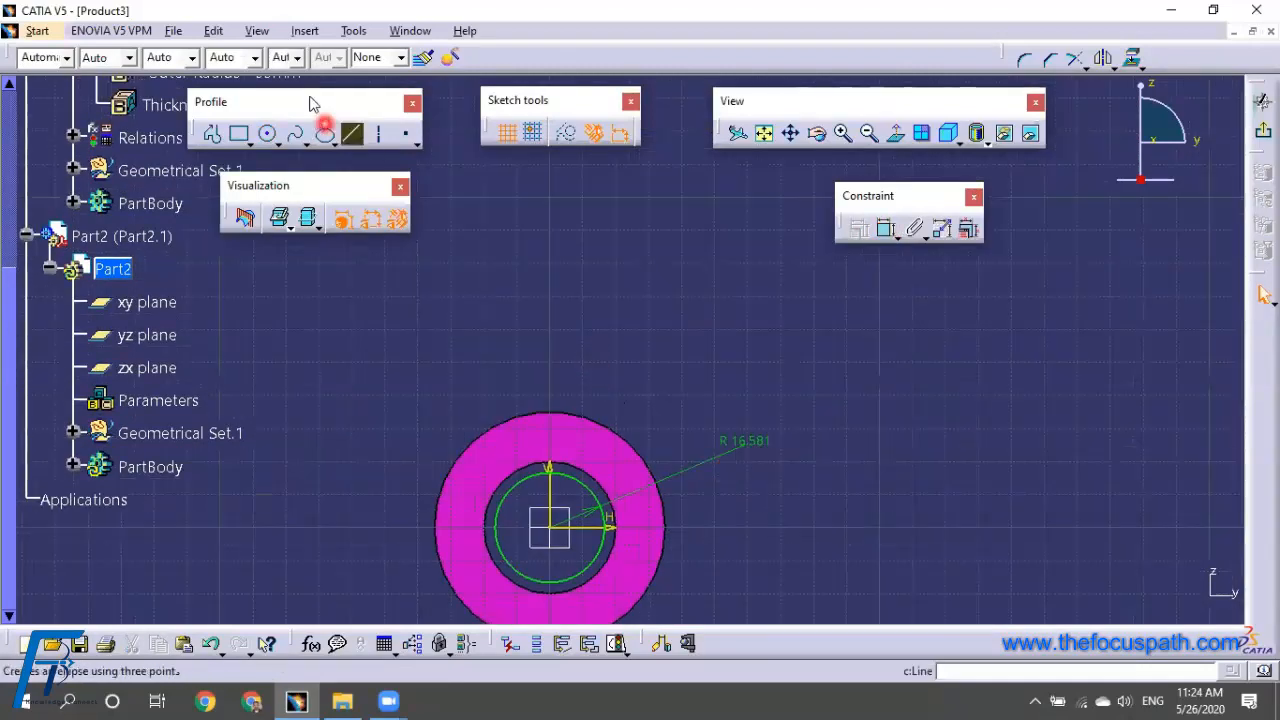
pyautogui.moveTo(600, 33); pyautogui.dragTo(600, 38)
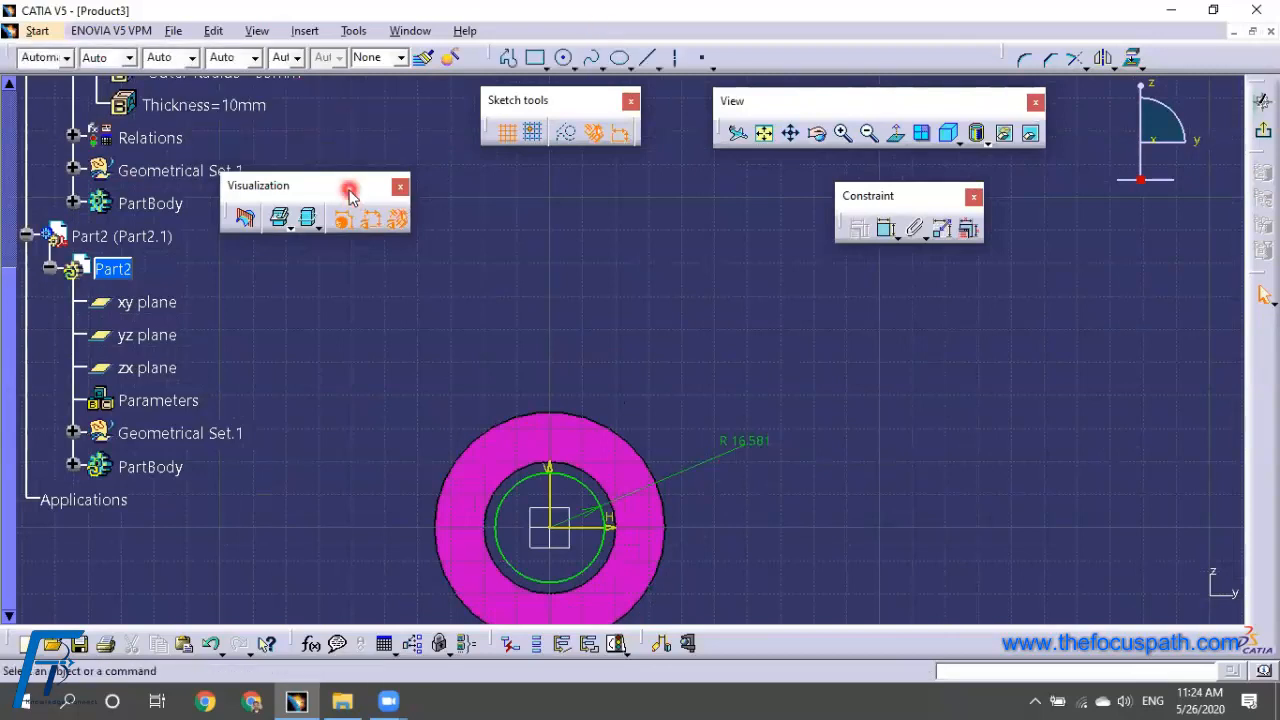
# Dock the floating Visualization toolbar so that it no longer covers the drawing area
pyautogui.moveTo(966, 42); pyautogui.dragTo(966, 42)
pyautogui.moveTo(737, 300); pyautogui.dragTo(757, 180, button='middle')
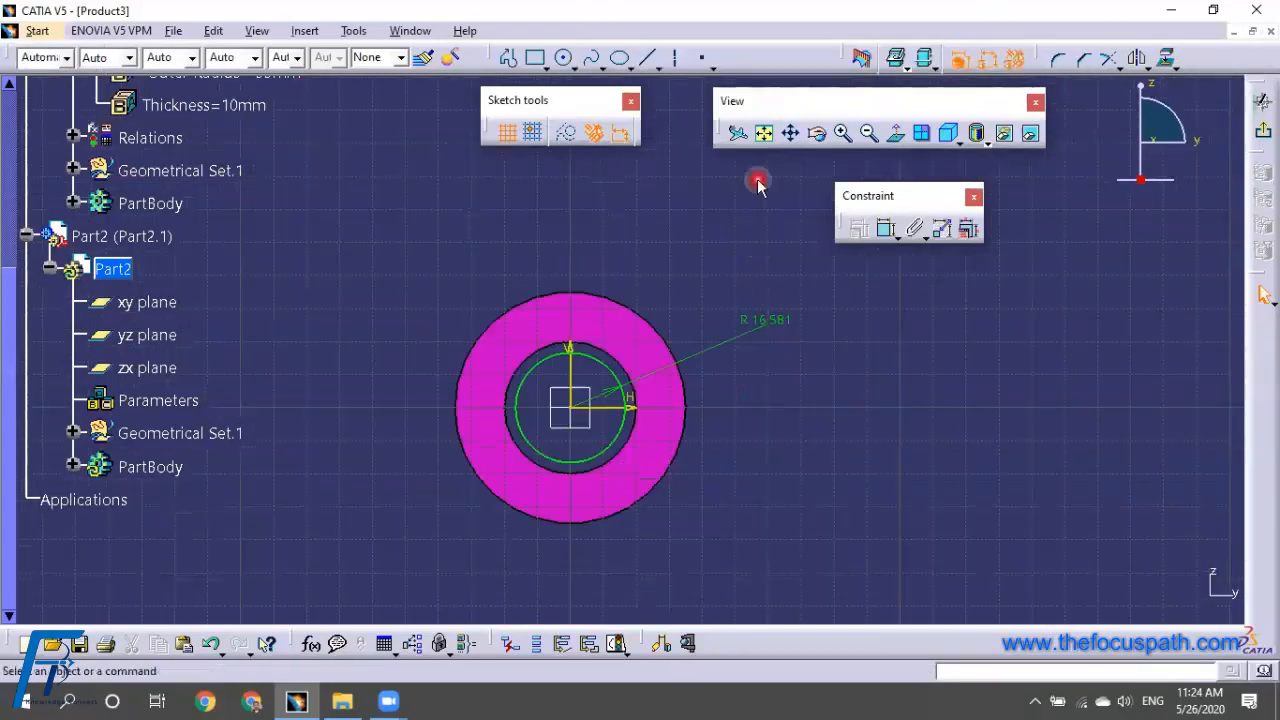
# Drive the shaft circle's radius by a formula referencing Part1's Inner Radius parameter, keeping the link with the selected object
pyautogui.click(773, 315)
pyautogui.doubleClick(787, 317)
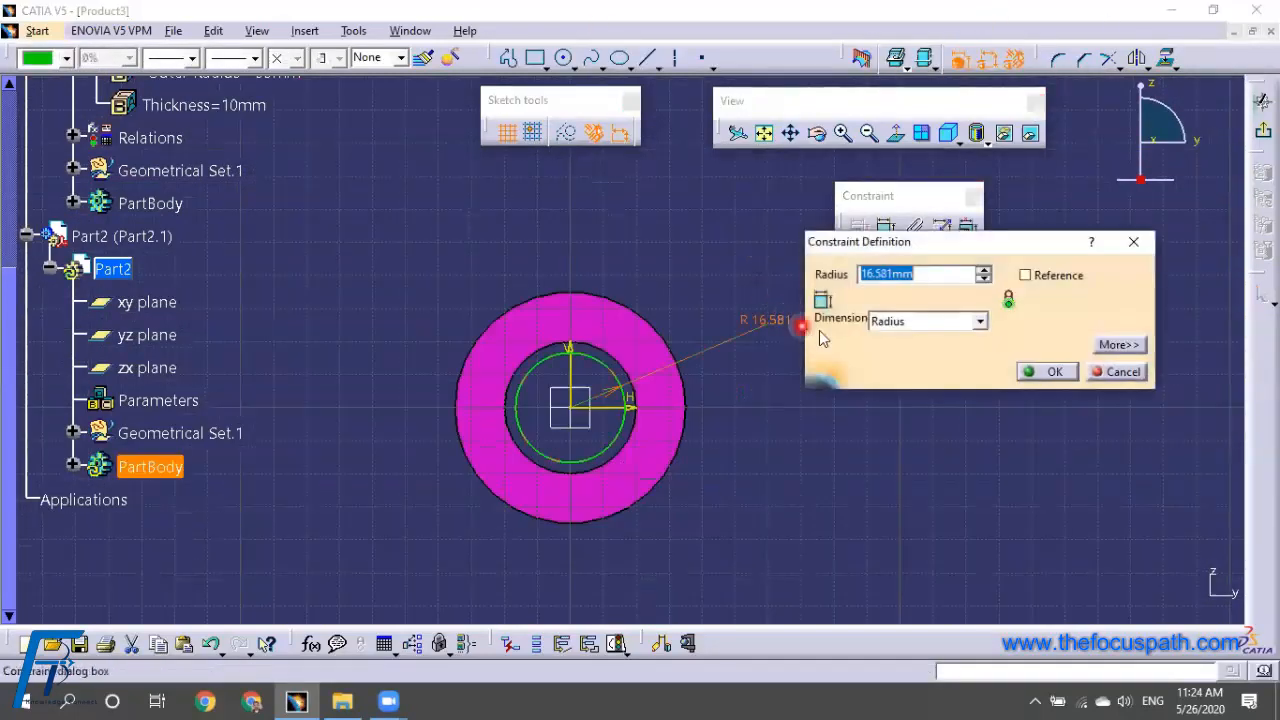
pyautogui.rightClick(928, 275)
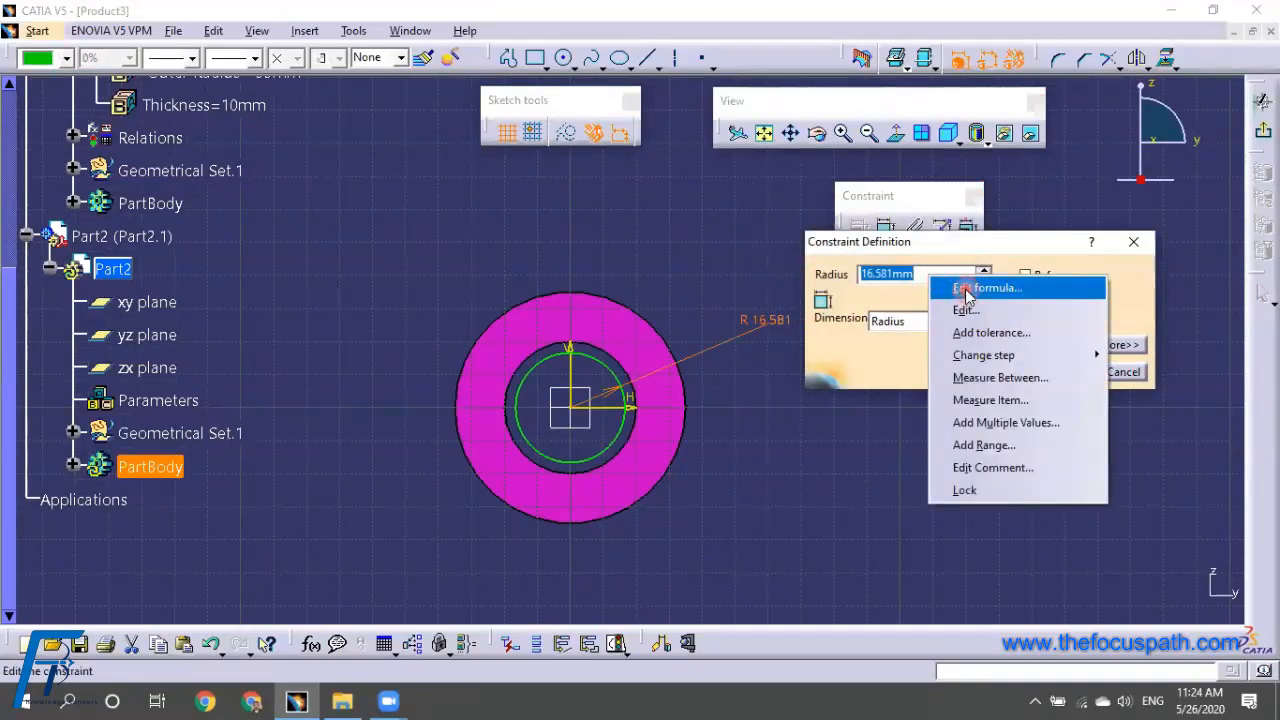
pyautogui.click(966, 289)
pyautogui.moveTo(390, 343); pyautogui.dragTo(370, 508, button='middle')
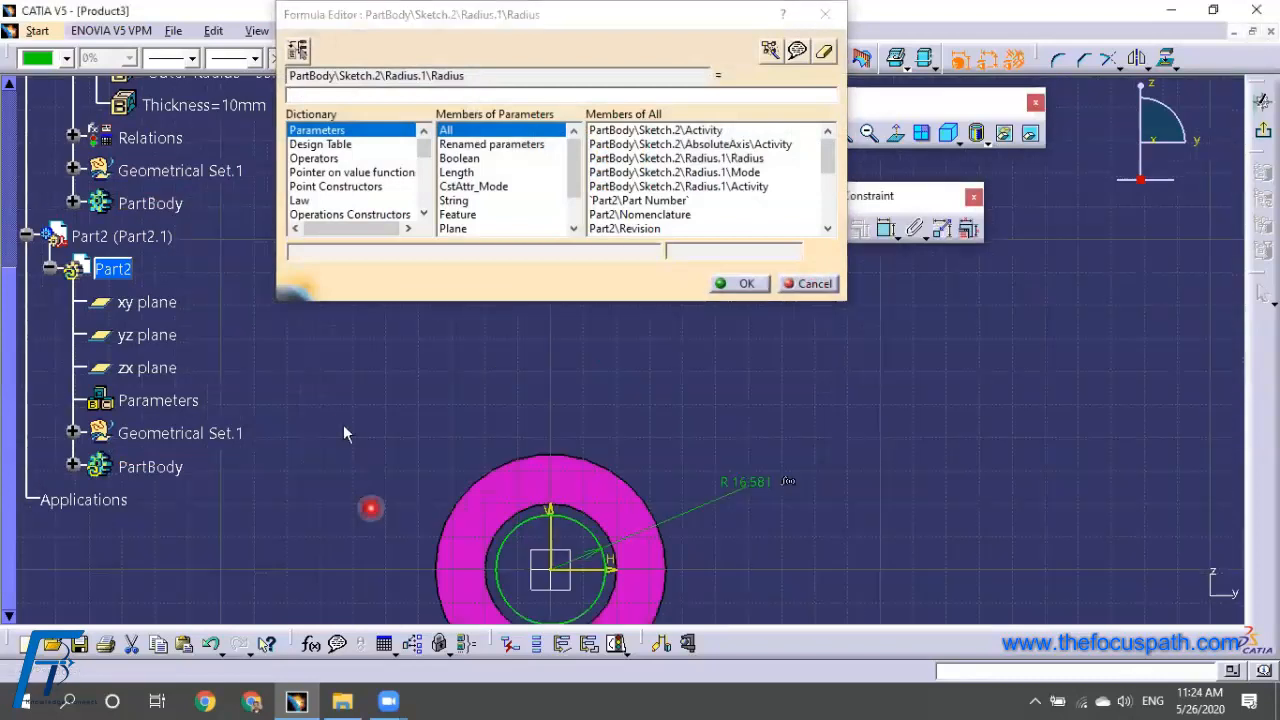
pyautogui.scroll(3, 349, 403)
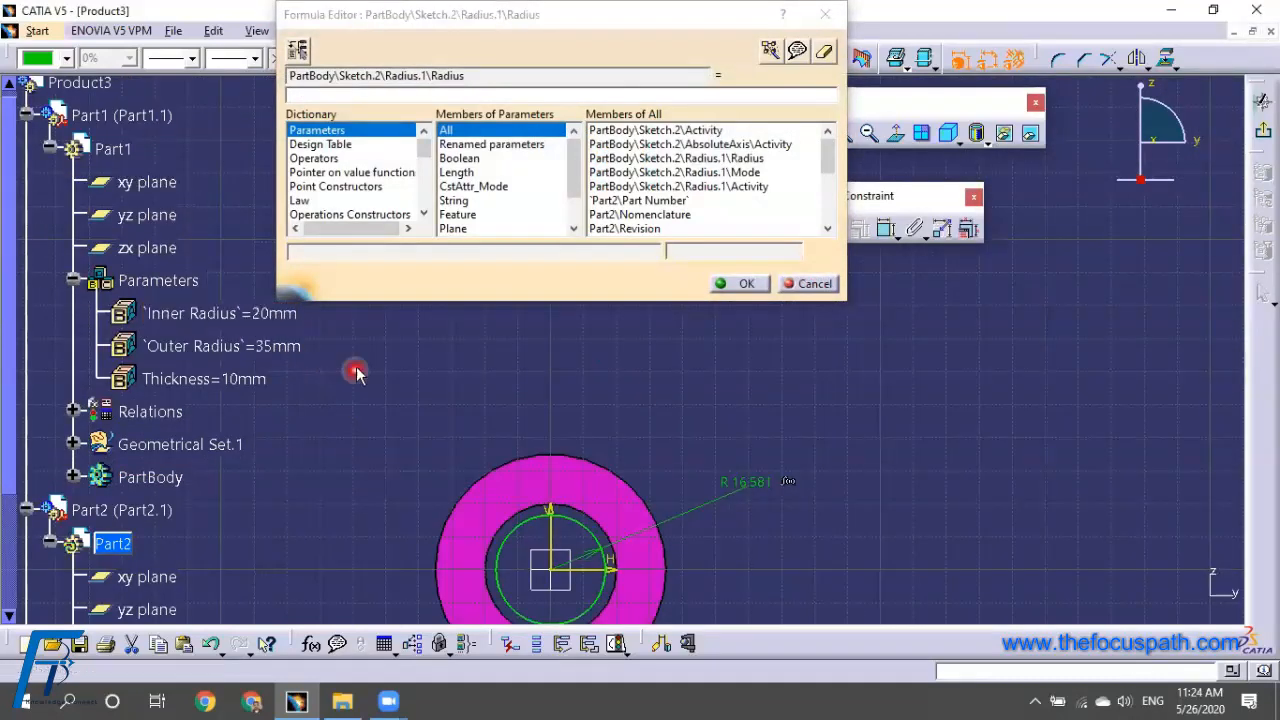
pyautogui.scroll(-3, 166, 443)
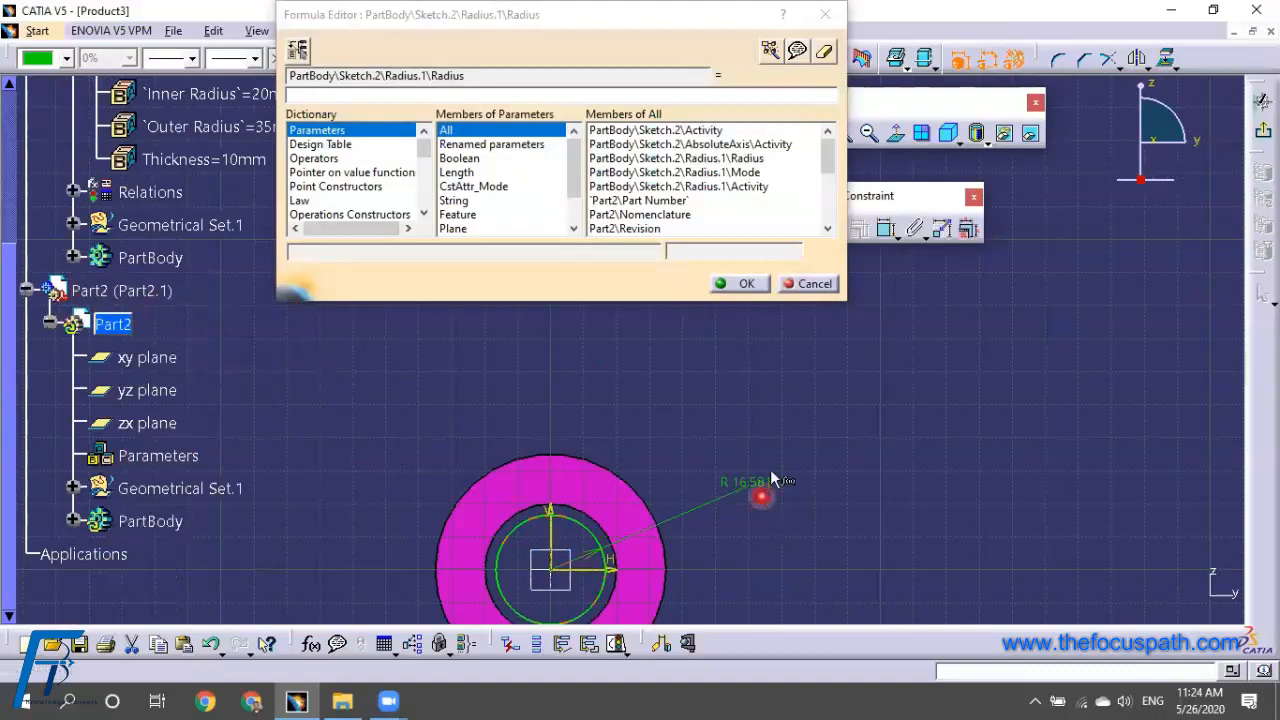
pyautogui.scroll(3, 243, 390)
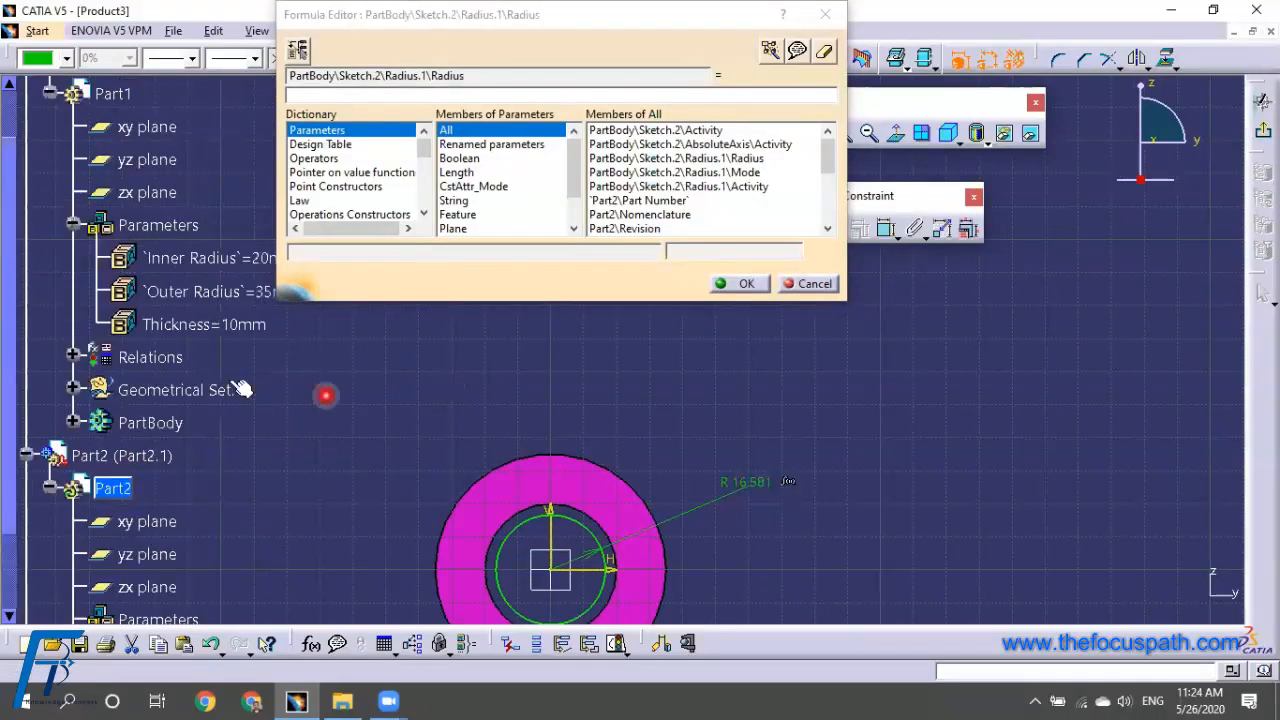
pyautogui.click(217, 261)
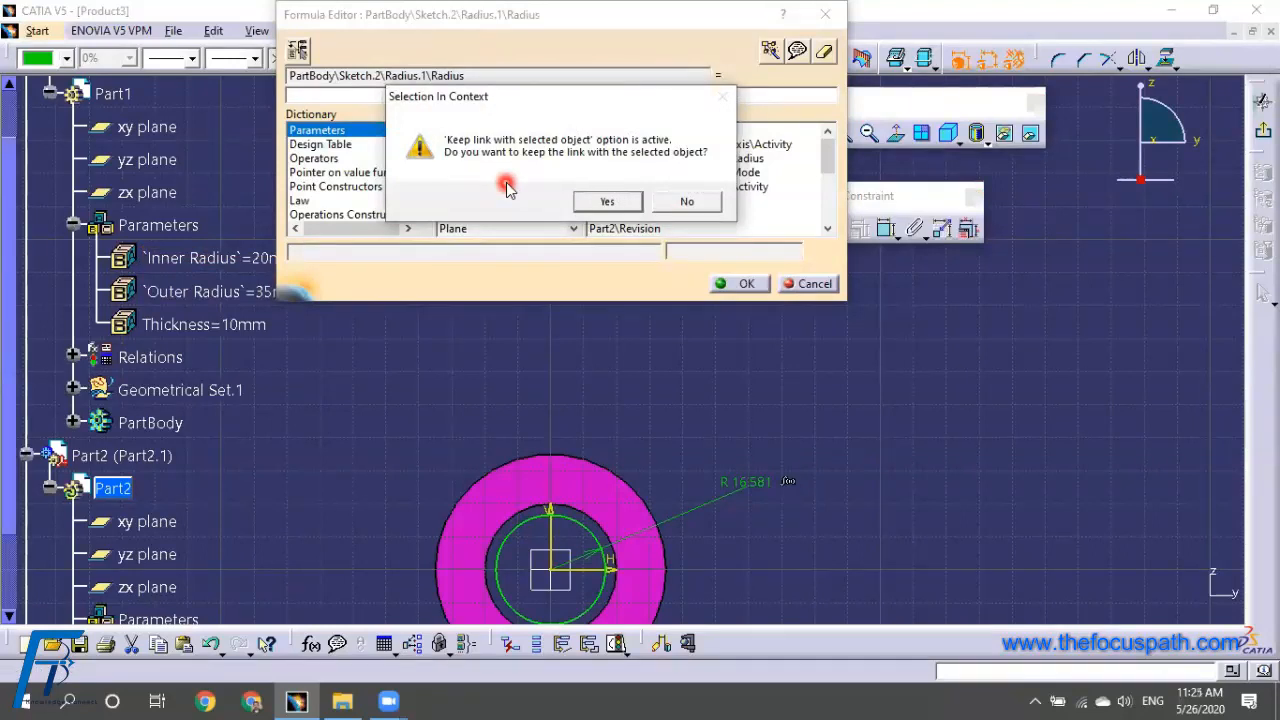
pyautogui.click(603, 201)
pyautogui.click(751, 284)
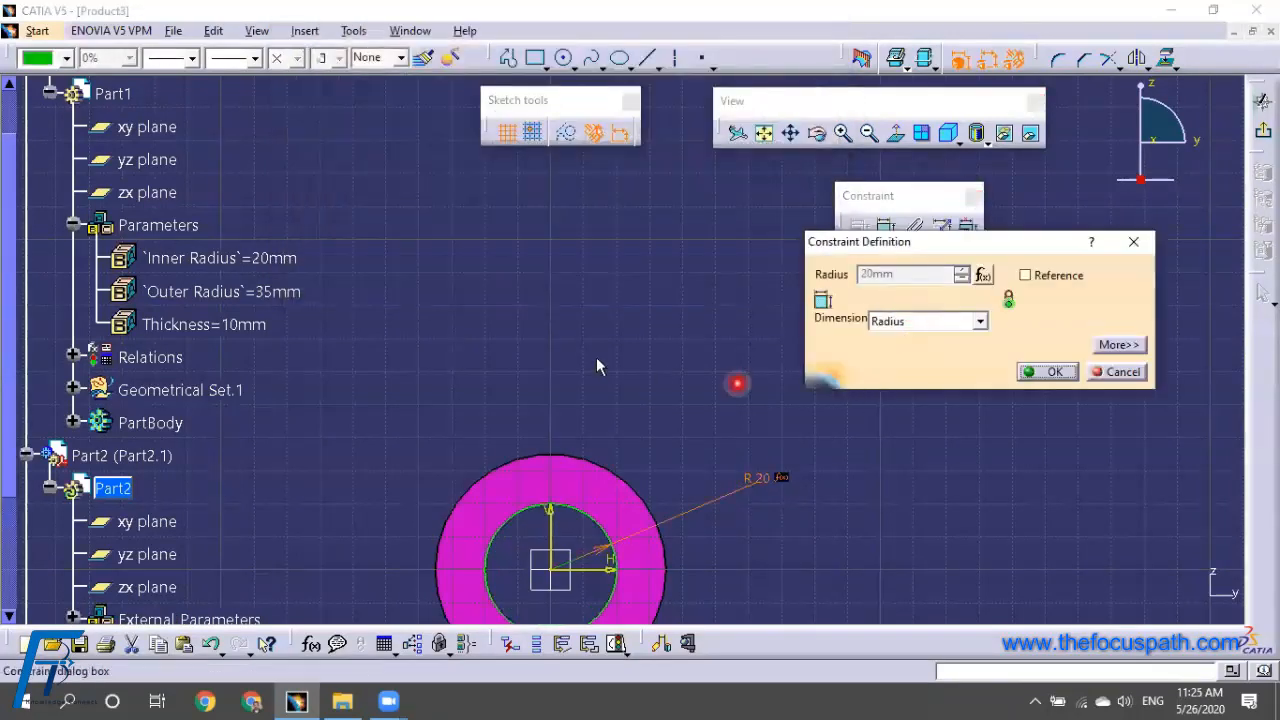
pyautogui.moveTo(627, 367); pyautogui.dragTo(497, 329, button='middle')
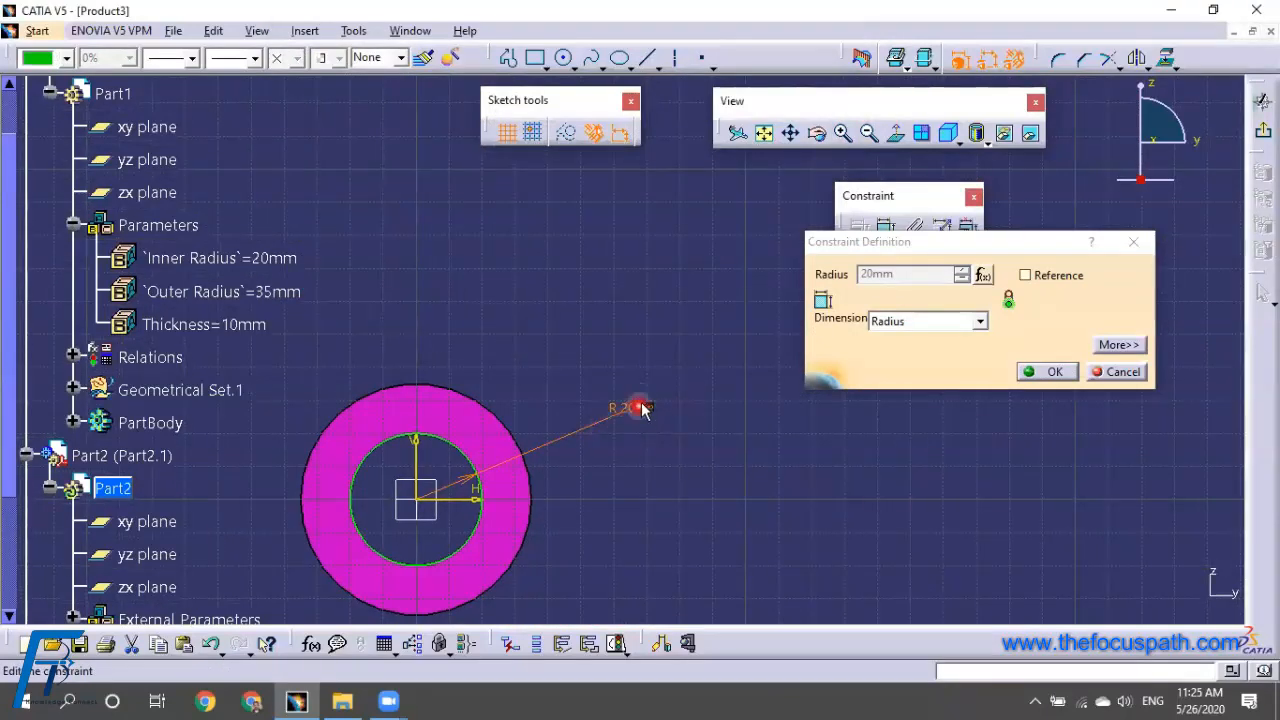
pyautogui.click(1057, 372)
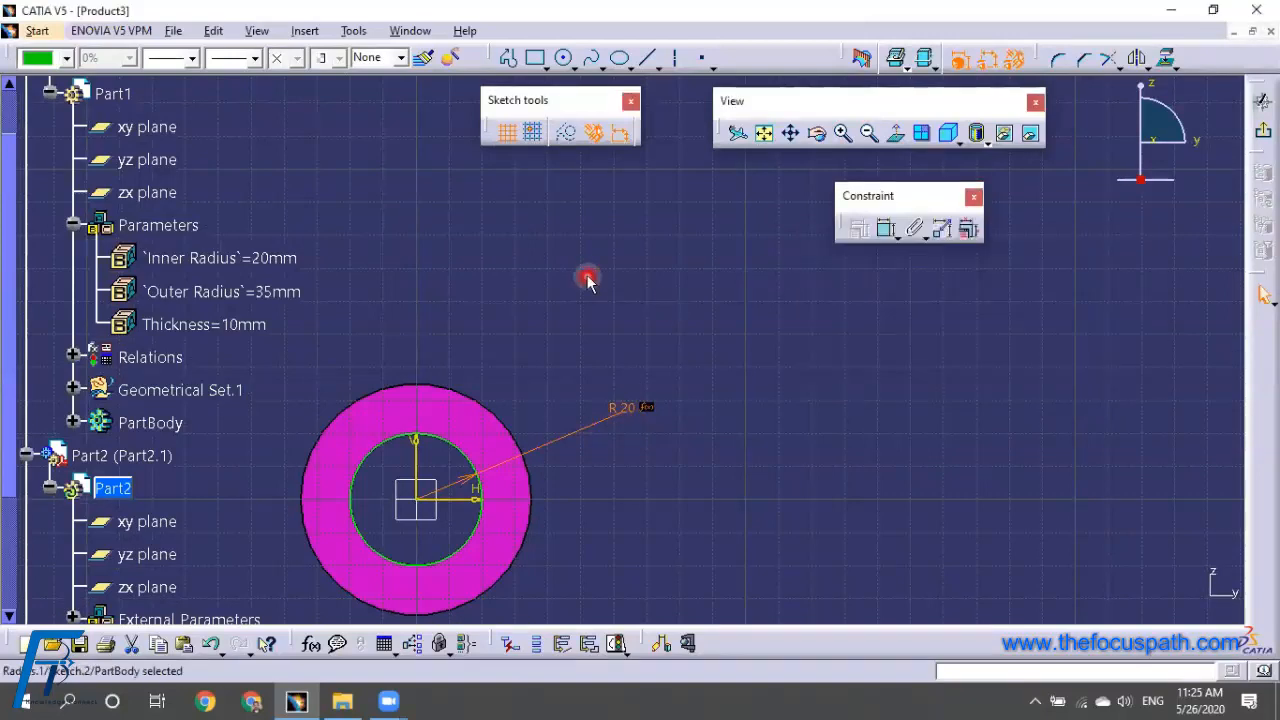
# Expand External Parameters under Part2 in the tree and exit the sketch
pyautogui.moveTo(583, 281); pyautogui.dragTo(694, 303, button='middle')
pyautogui.scroll(-2, 649, 269)
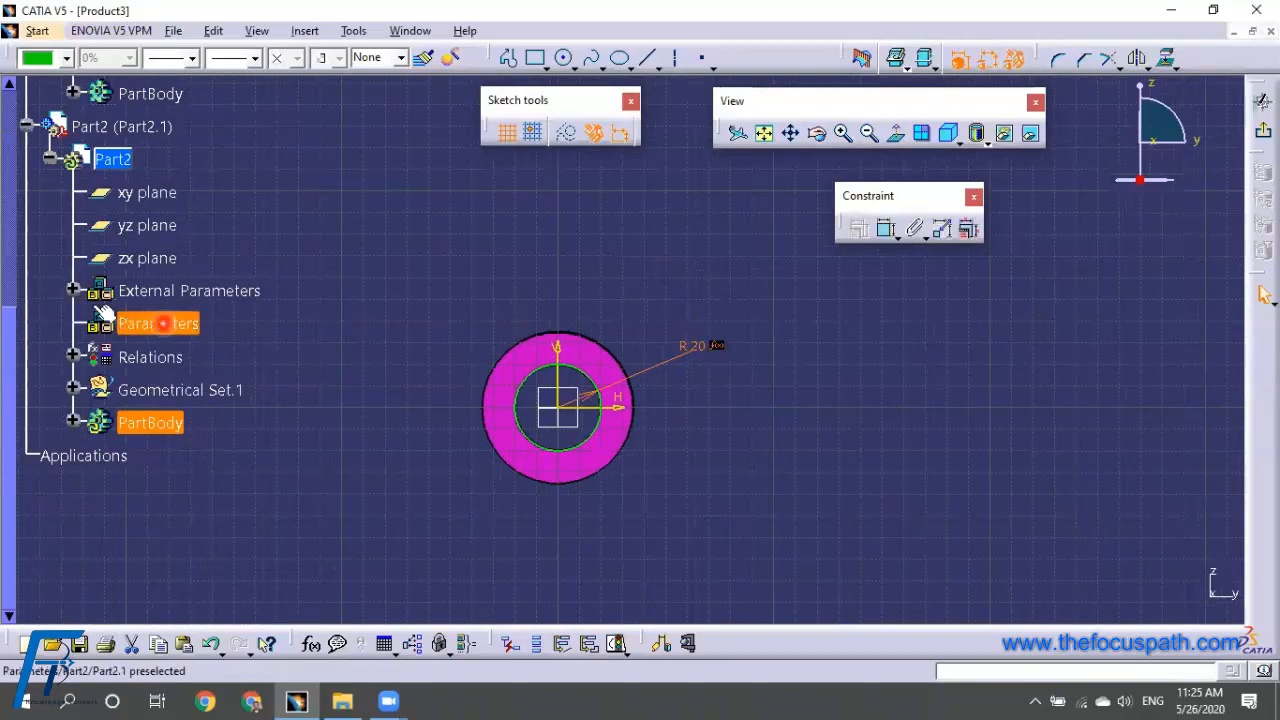
pyautogui.click(72, 290)
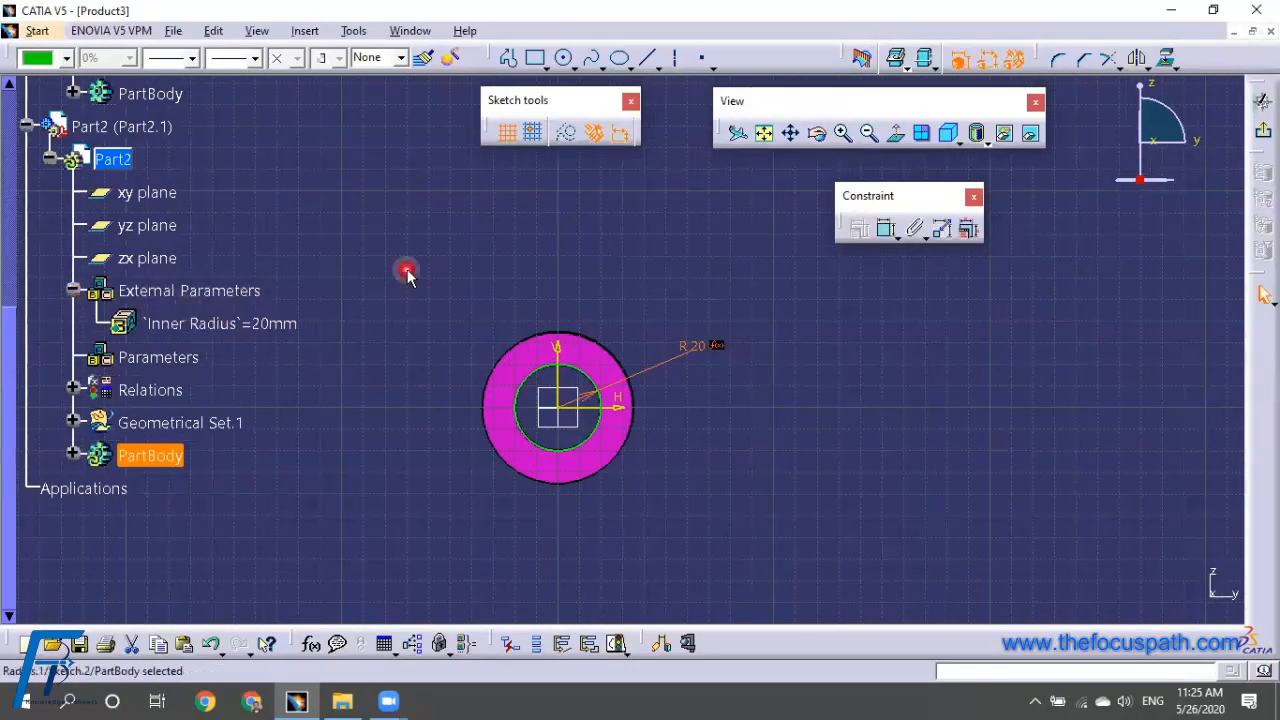
pyautogui.scroll(3, 429, 266)
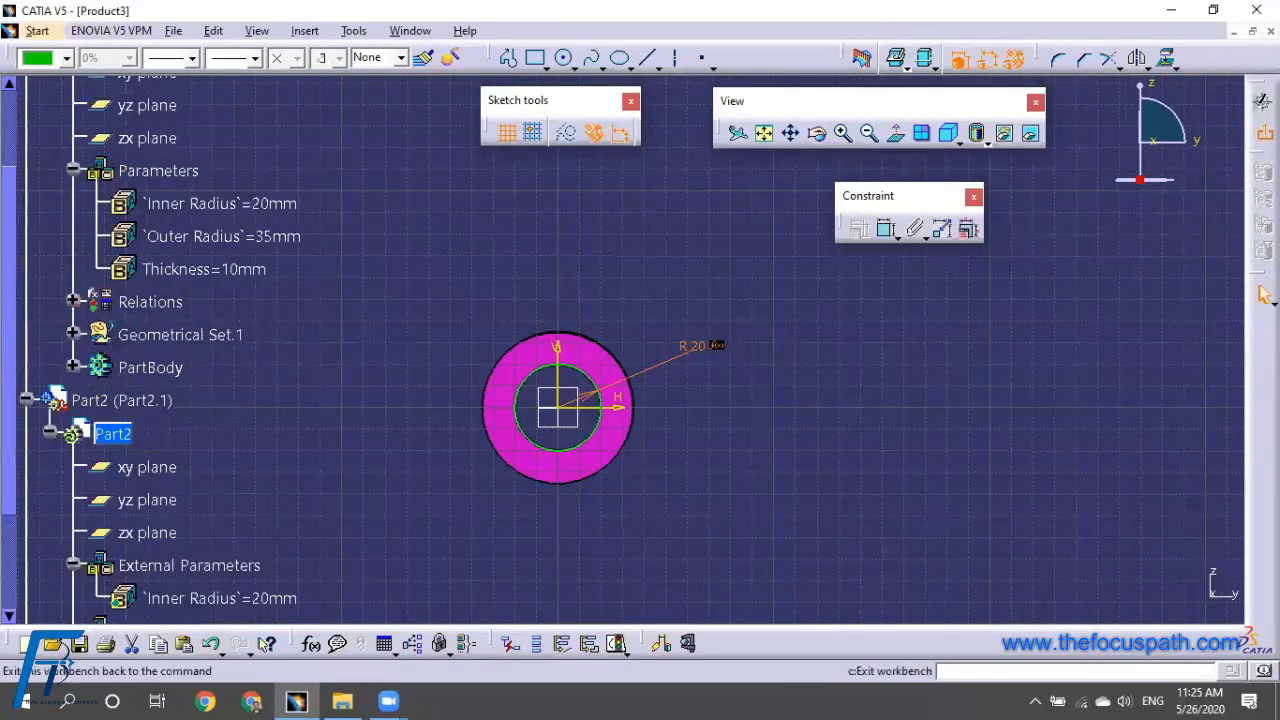
pyautogui.click(1263, 102)
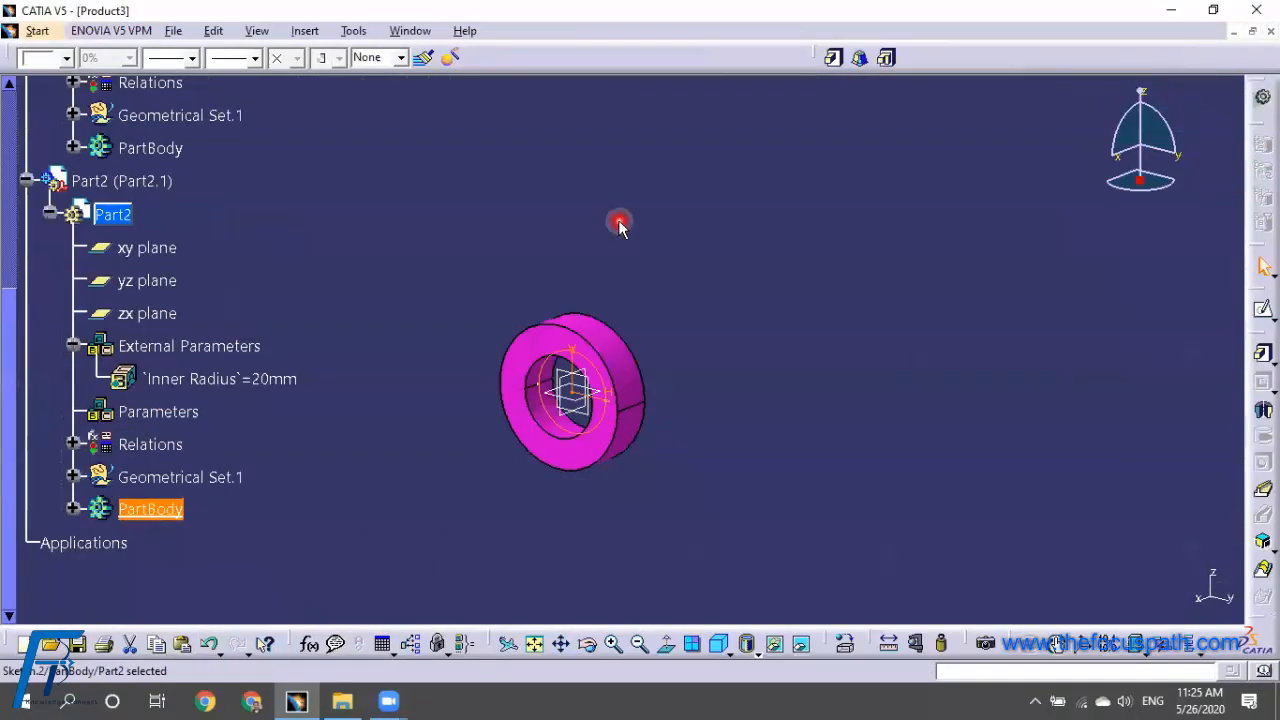
# Compare the entries under Part2's External Parameters with Part1's Parameters in the tree
pyautogui.scroll(-3, 358, 293)
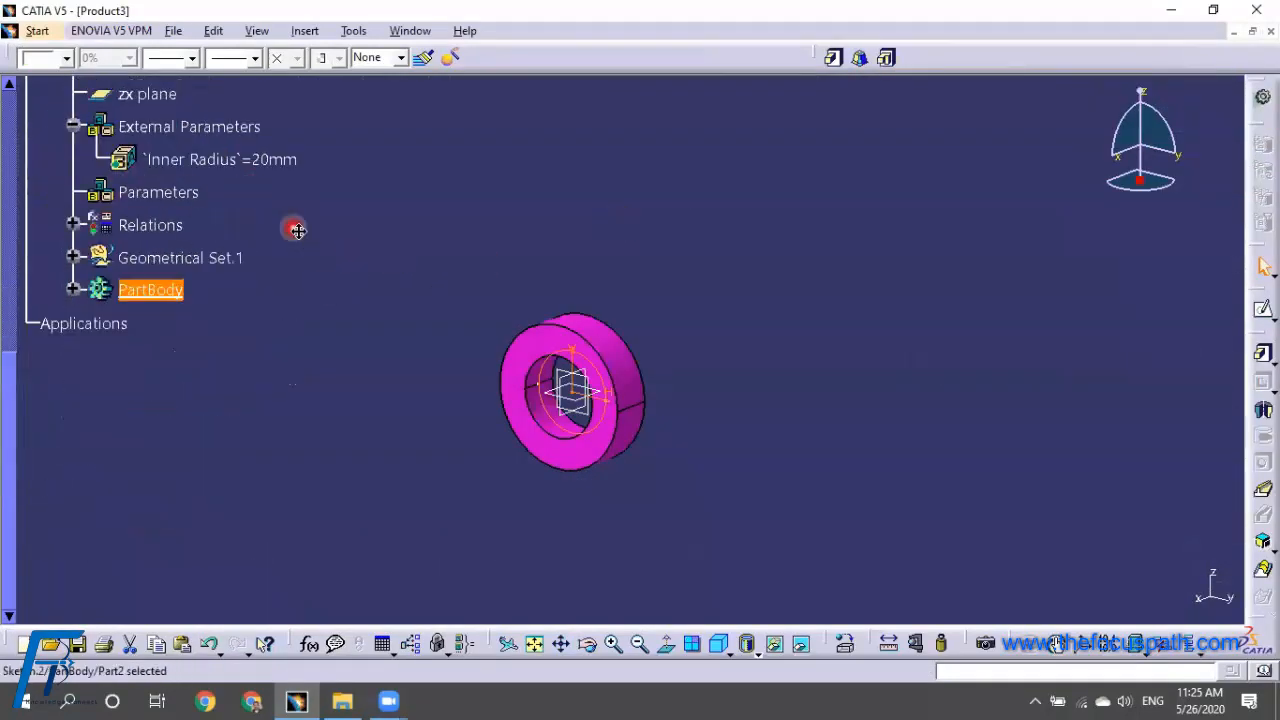
pyautogui.scroll(3, 295, 230)
pyautogui.click(50, 270)
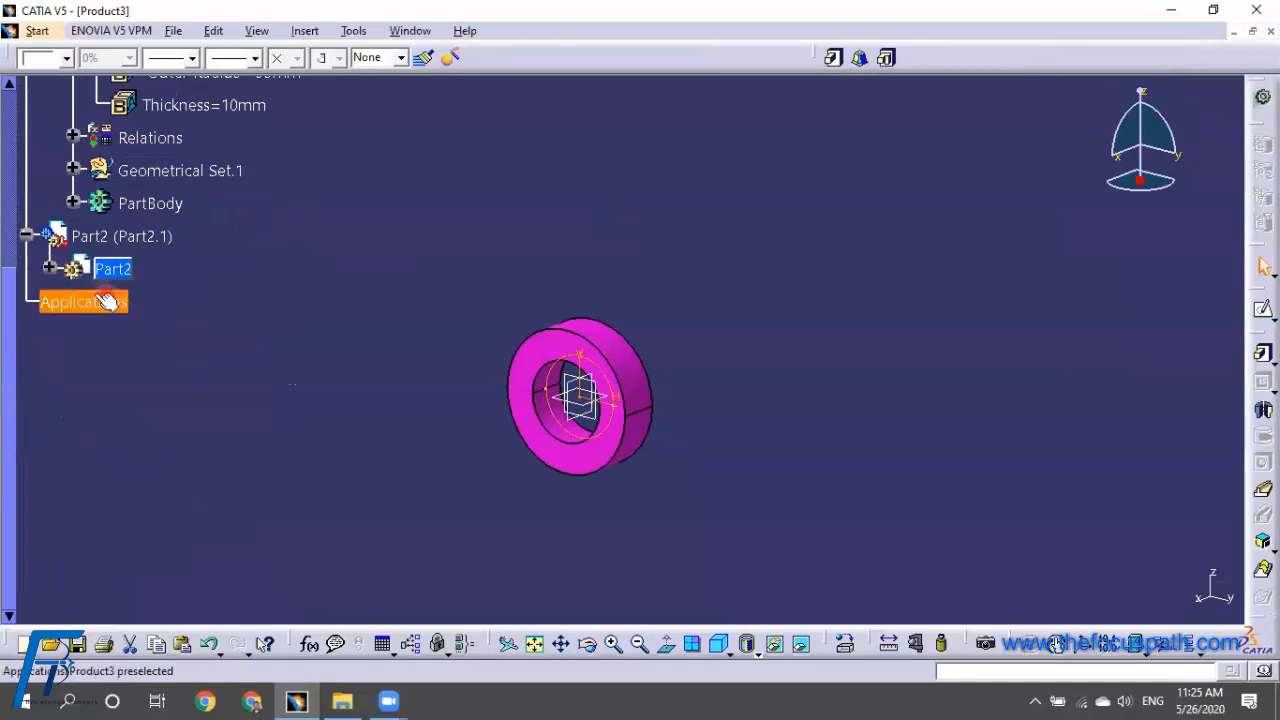
pyautogui.click(50, 270)
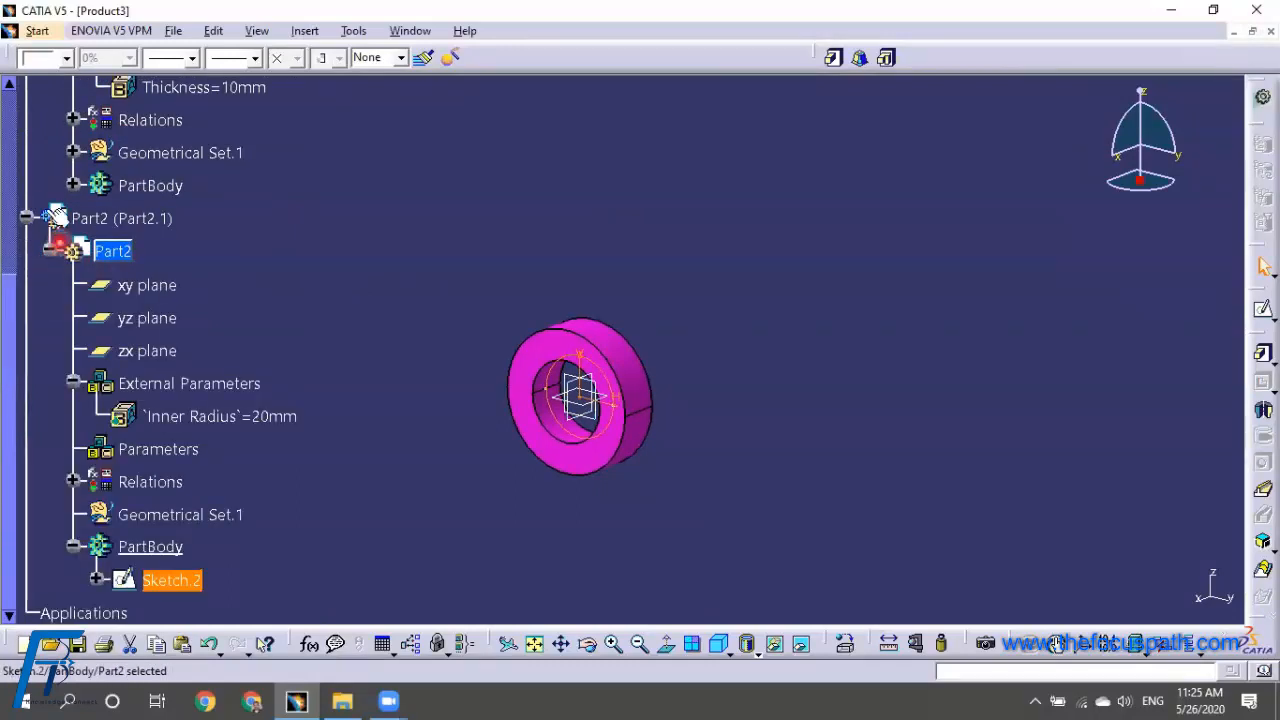
pyautogui.click(92, 242)
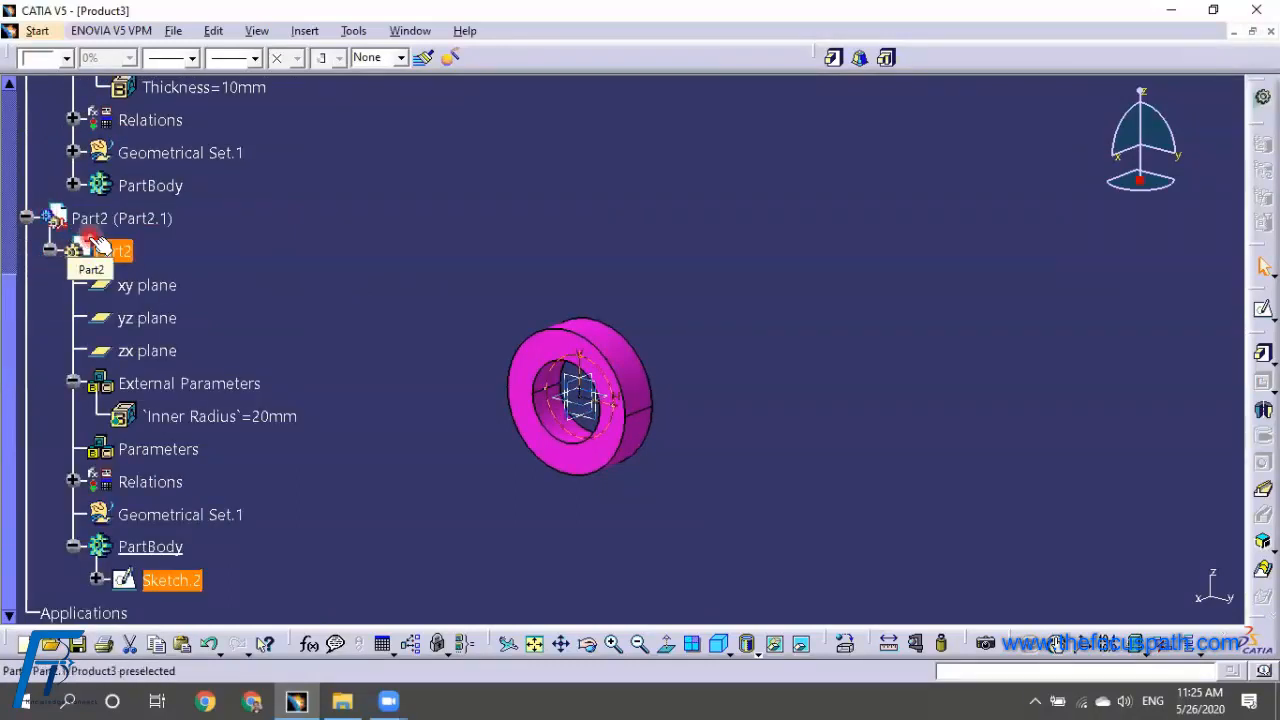
pyautogui.scroll(-3, 304, 265)
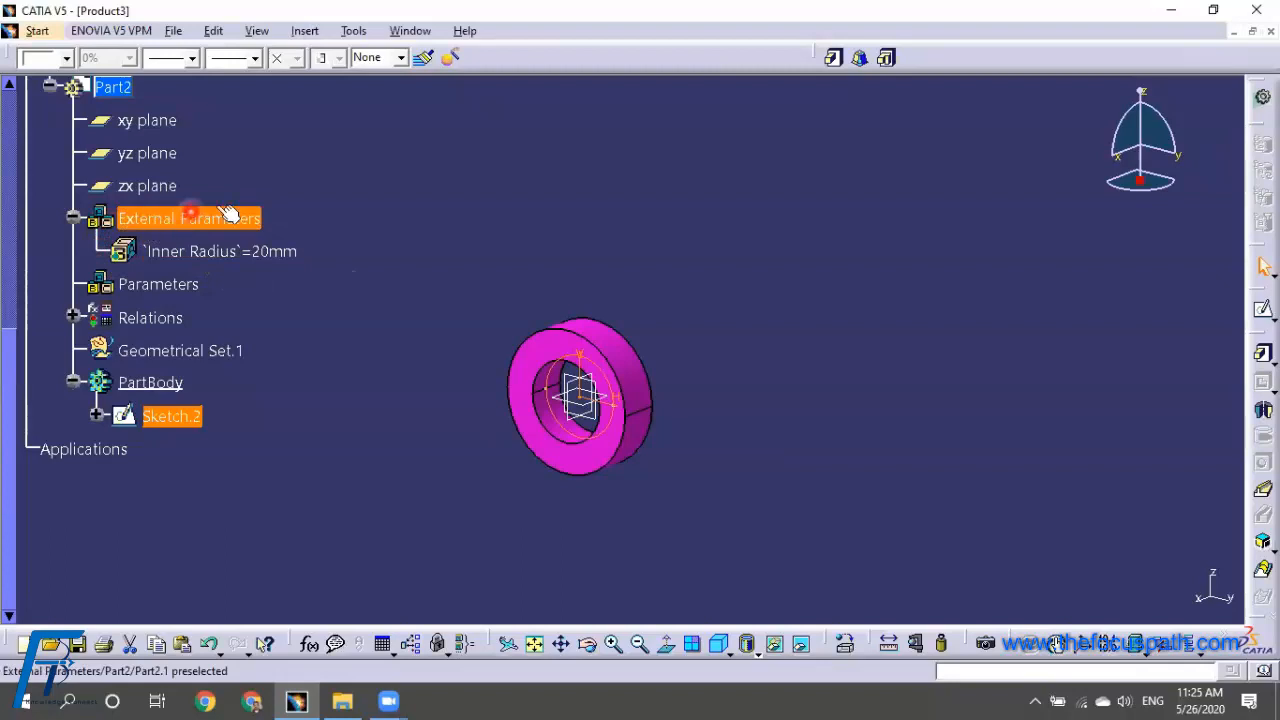
pyautogui.scroll(8, 240, 210)
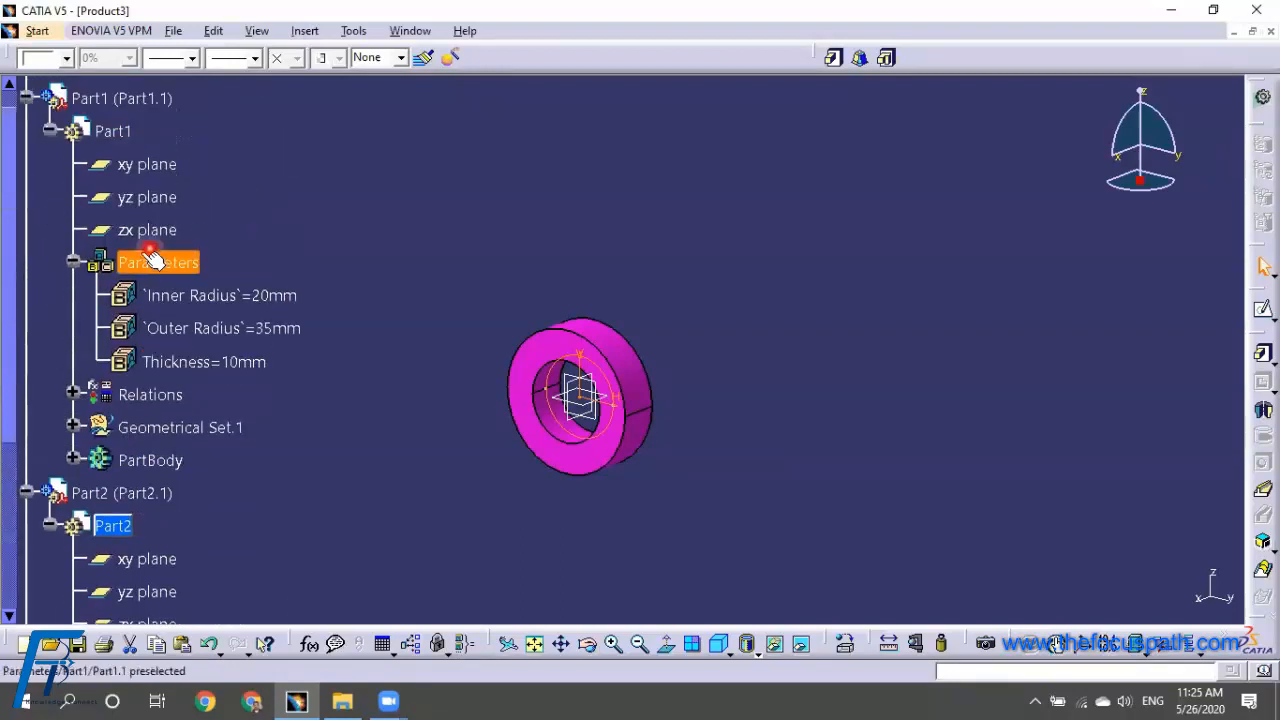
pyautogui.scroll(-8, 310, 205)
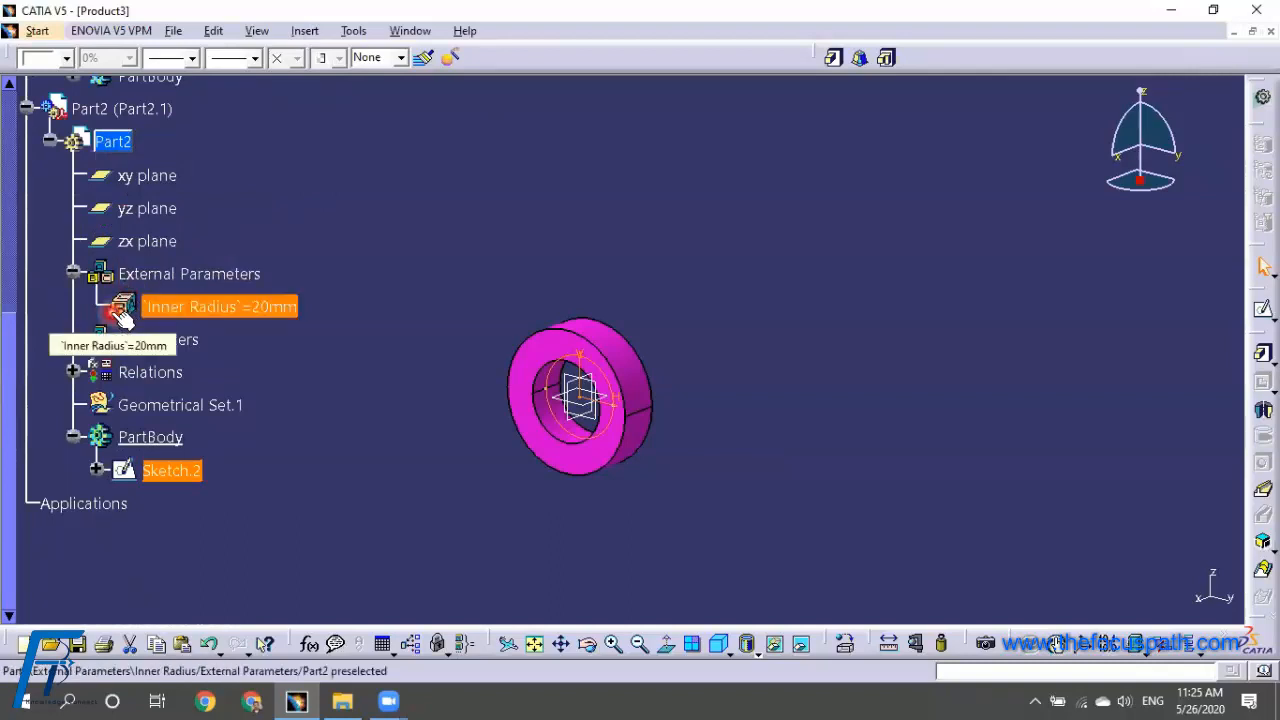
# Examine the parents and children of Part2's external Inner Radius parameter and close the dialog
pyautogui.rightClick(224, 307)
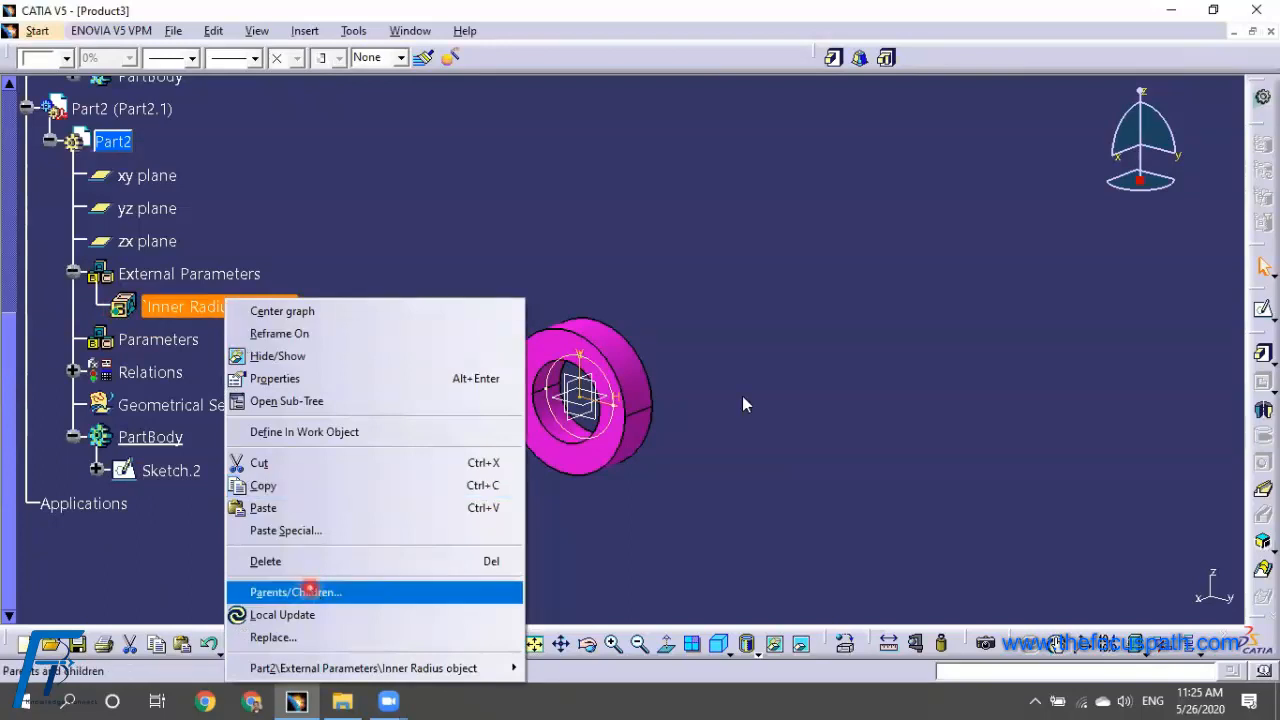
pyautogui.click(300, 591)
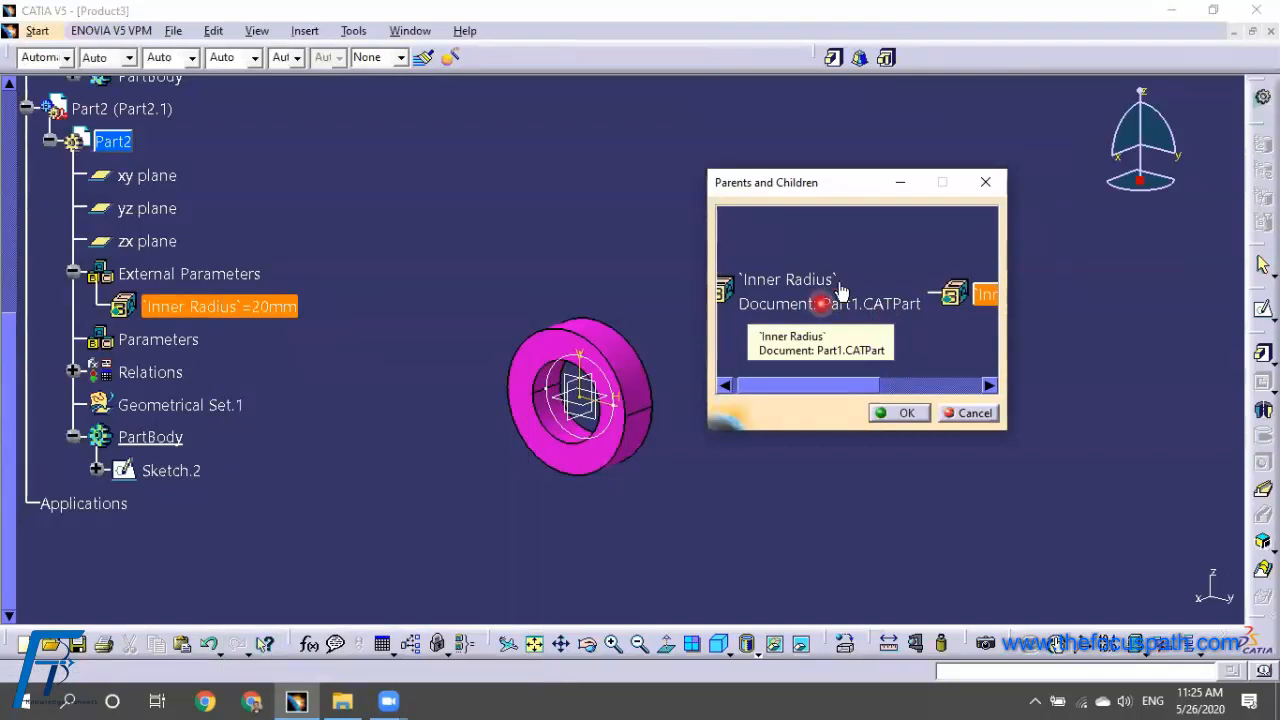
pyautogui.click(838, 302)
pyautogui.rightClick(840, 304)
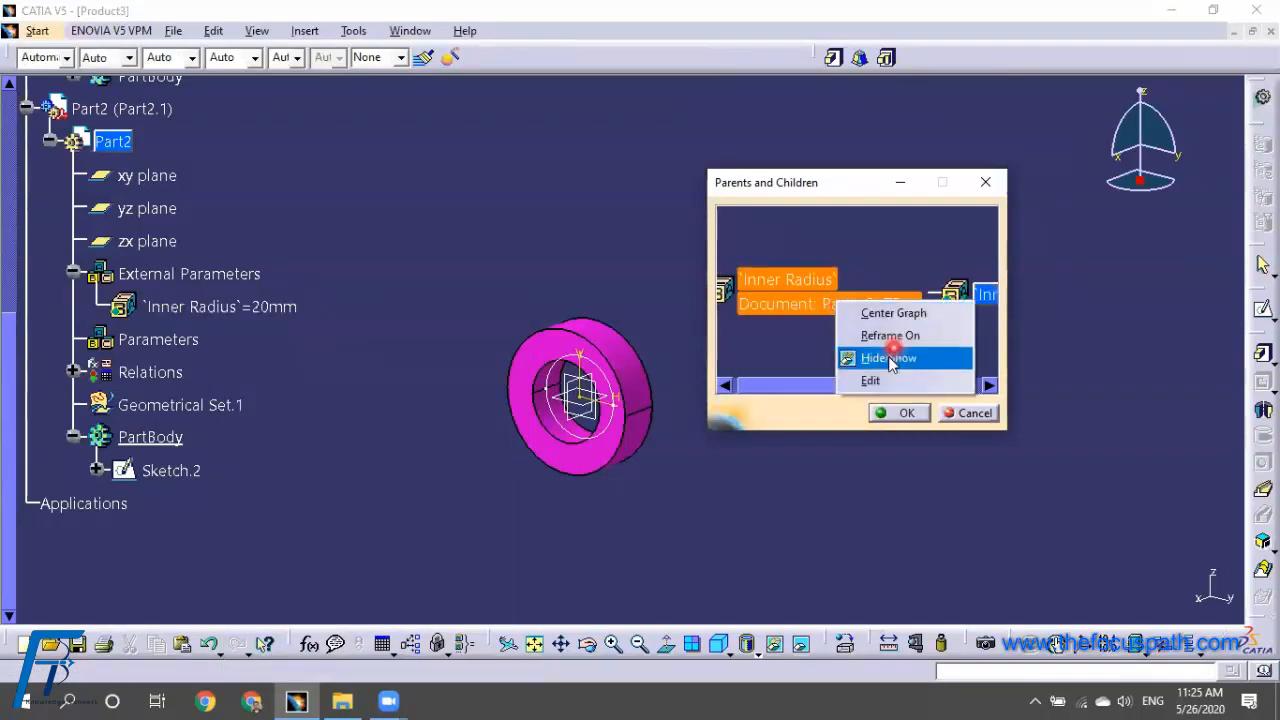
pyautogui.click(811, 338)
pyautogui.rightClick(800, 298)
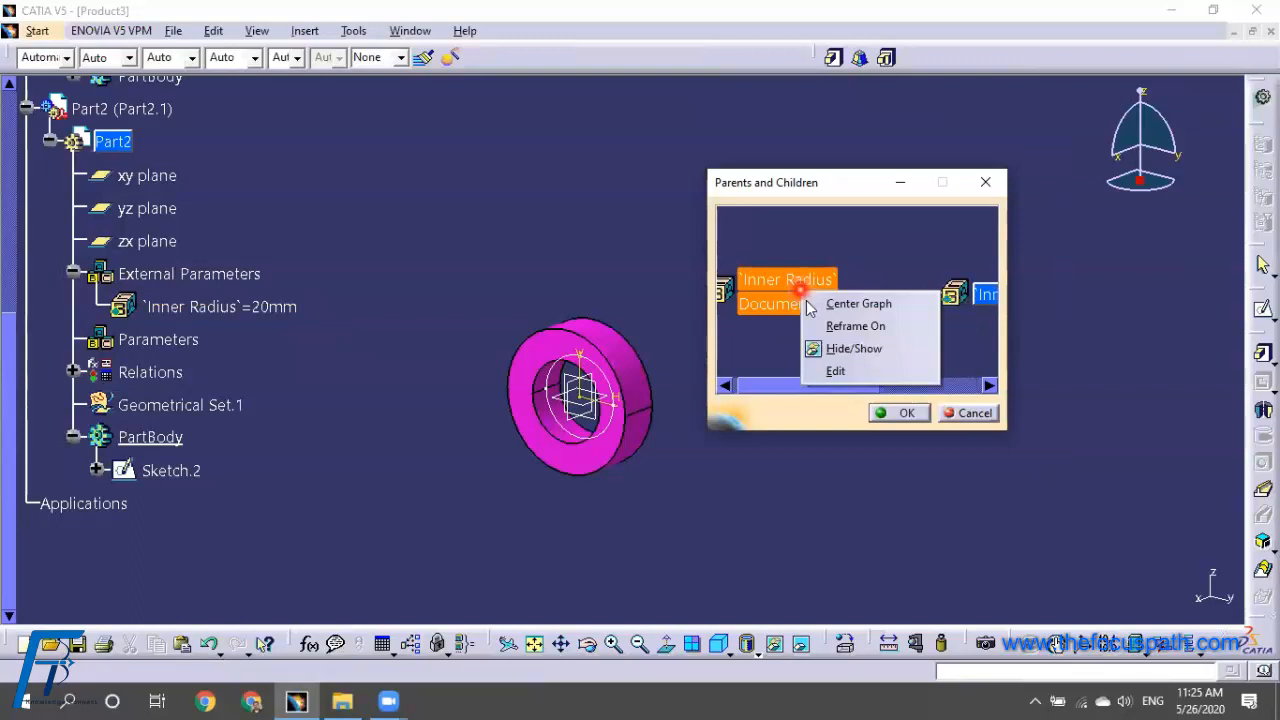
pyautogui.click(960, 413)
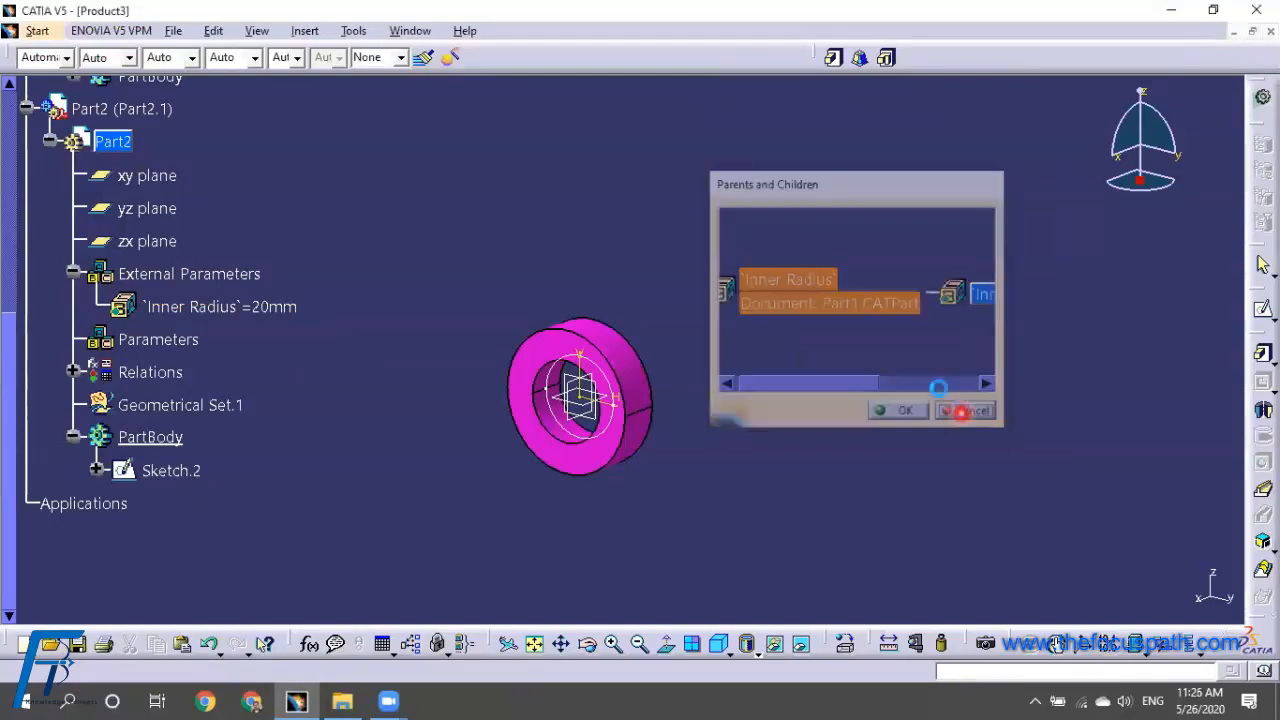
# Set Part1's Inner Radius parameter to 18 mm
pyautogui.scroll(2, 651, 309)
pyautogui.click(286, 524)
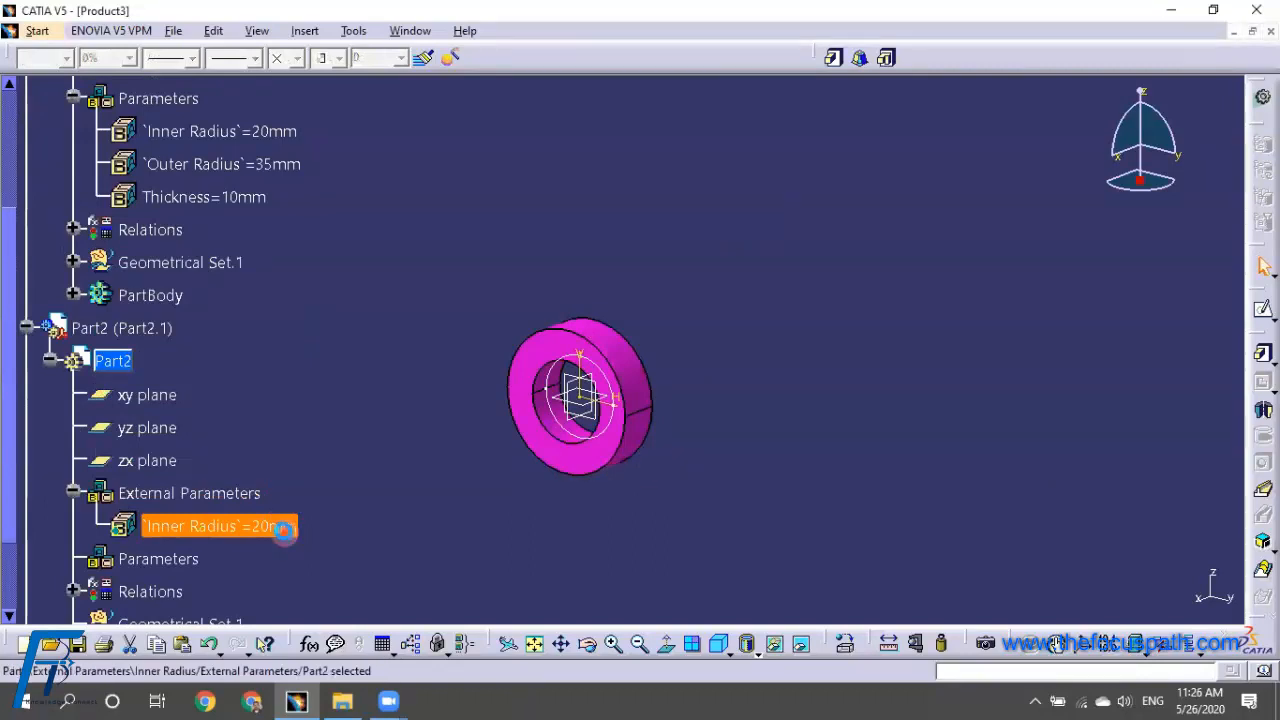
pyautogui.scroll(3, 355, 378)
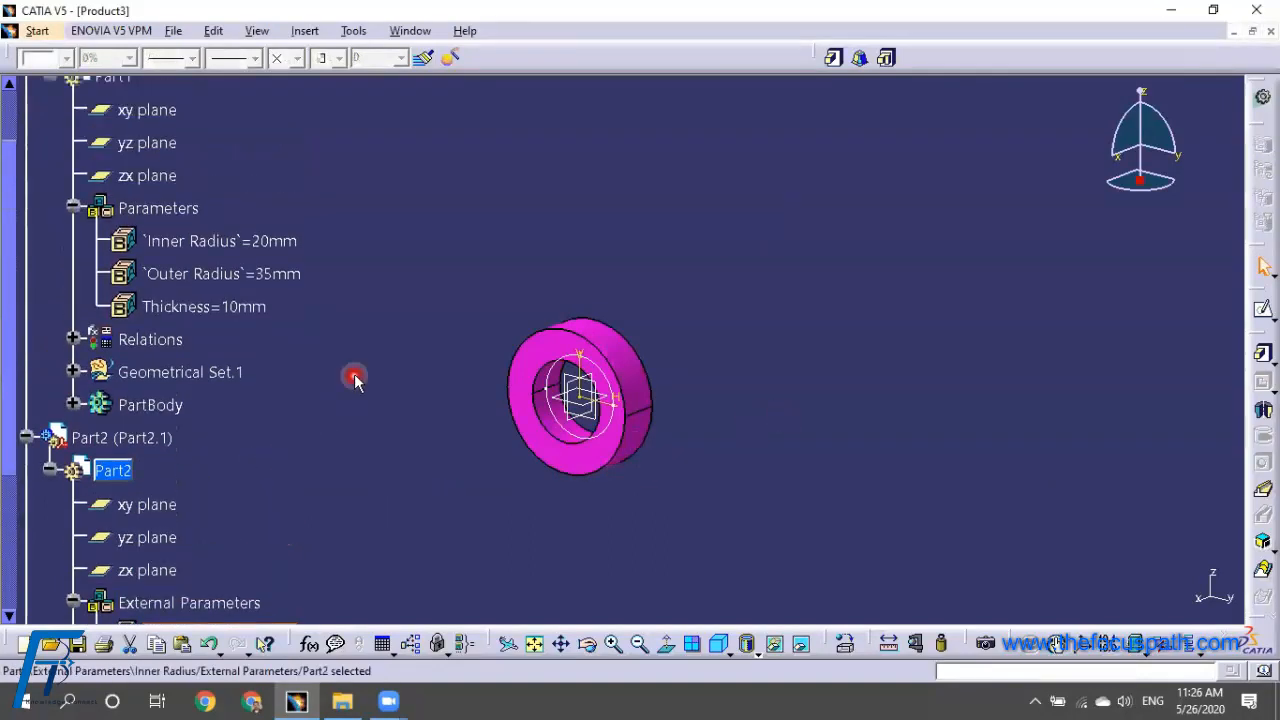
pyautogui.click(285, 242)
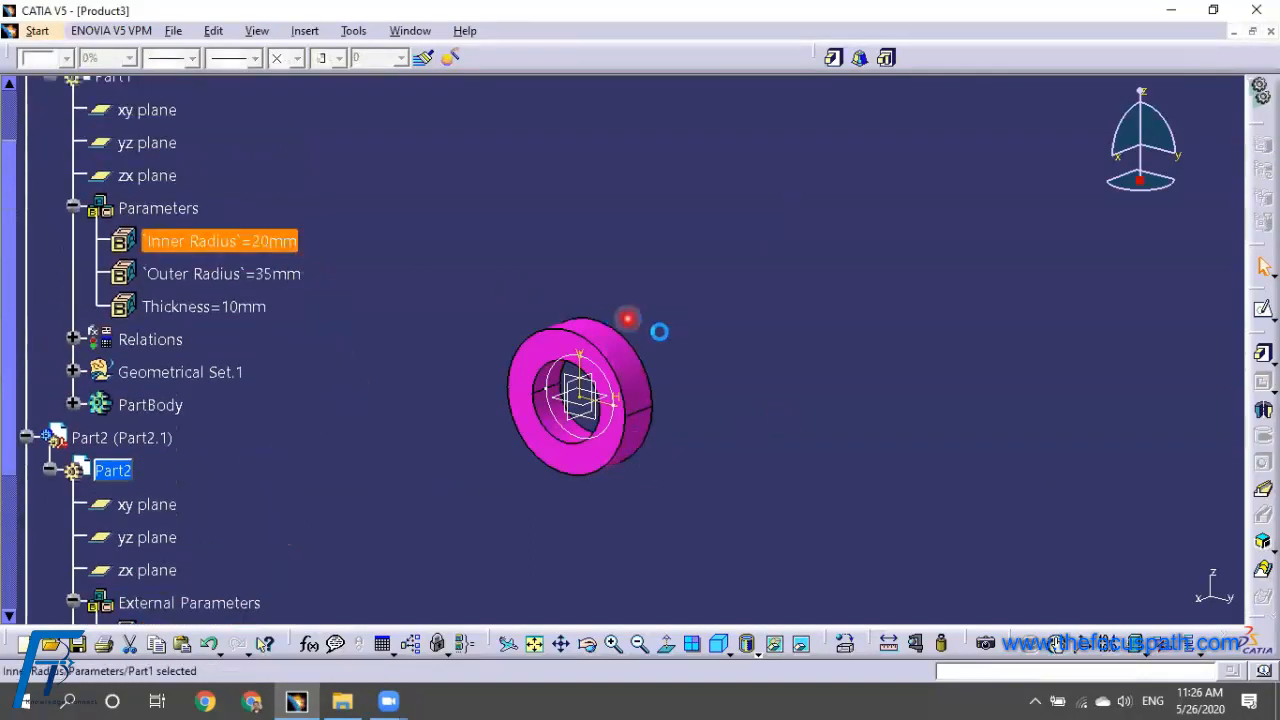
pyautogui.doubleClick(266, 241)
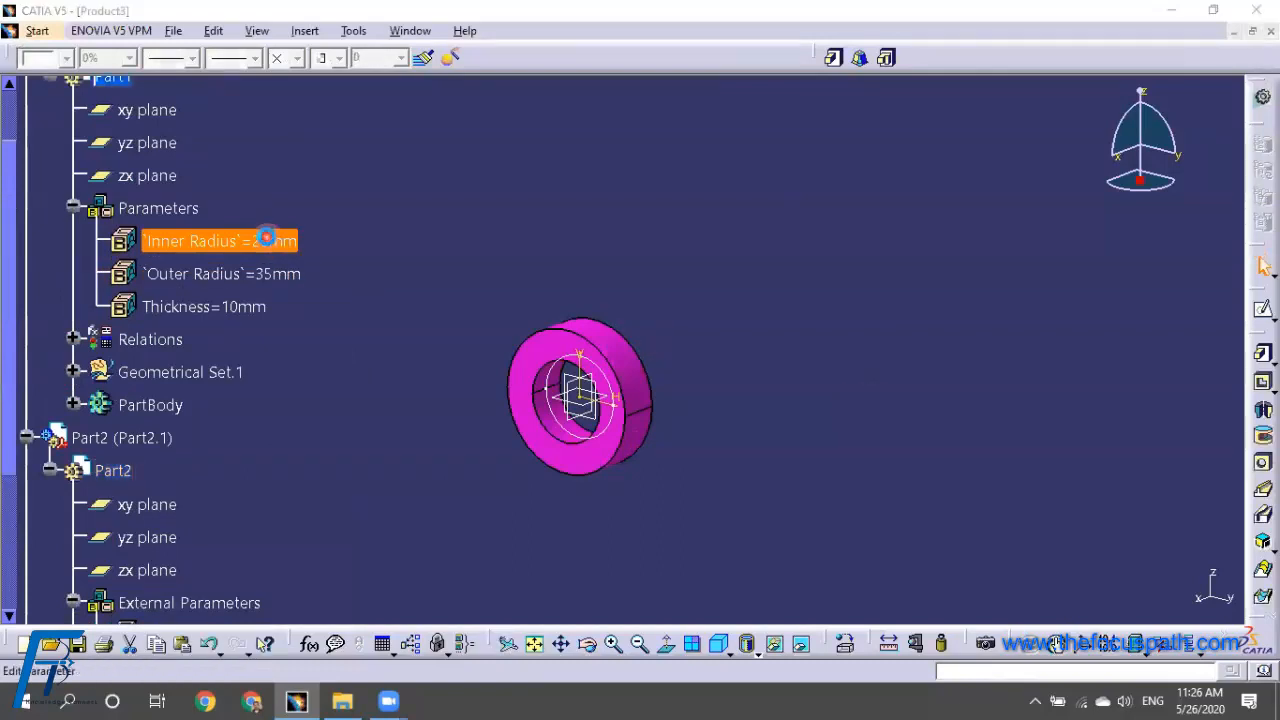
pyautogui.click(495, 287)
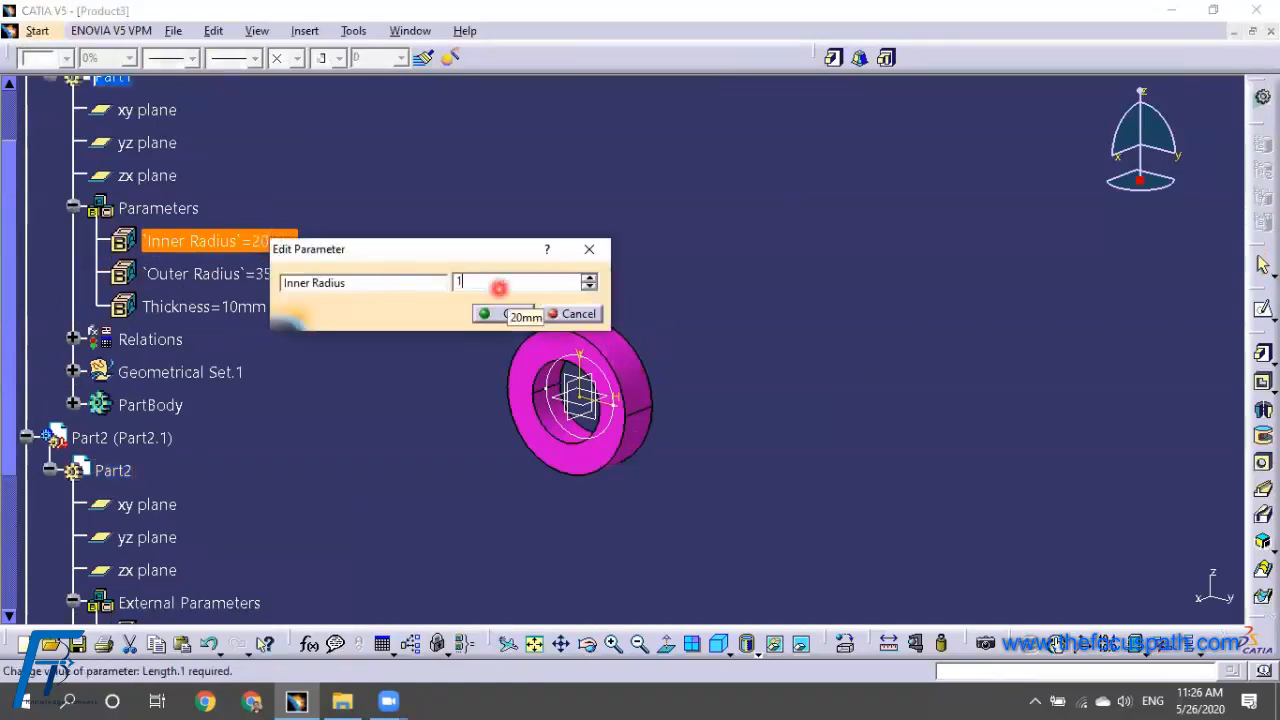
pyautogui.write('18')
pyautogui.click(505, 313)
pyautogui.moveTo(771, 363); pyautogui.dragTo(931, 263, button='middle')
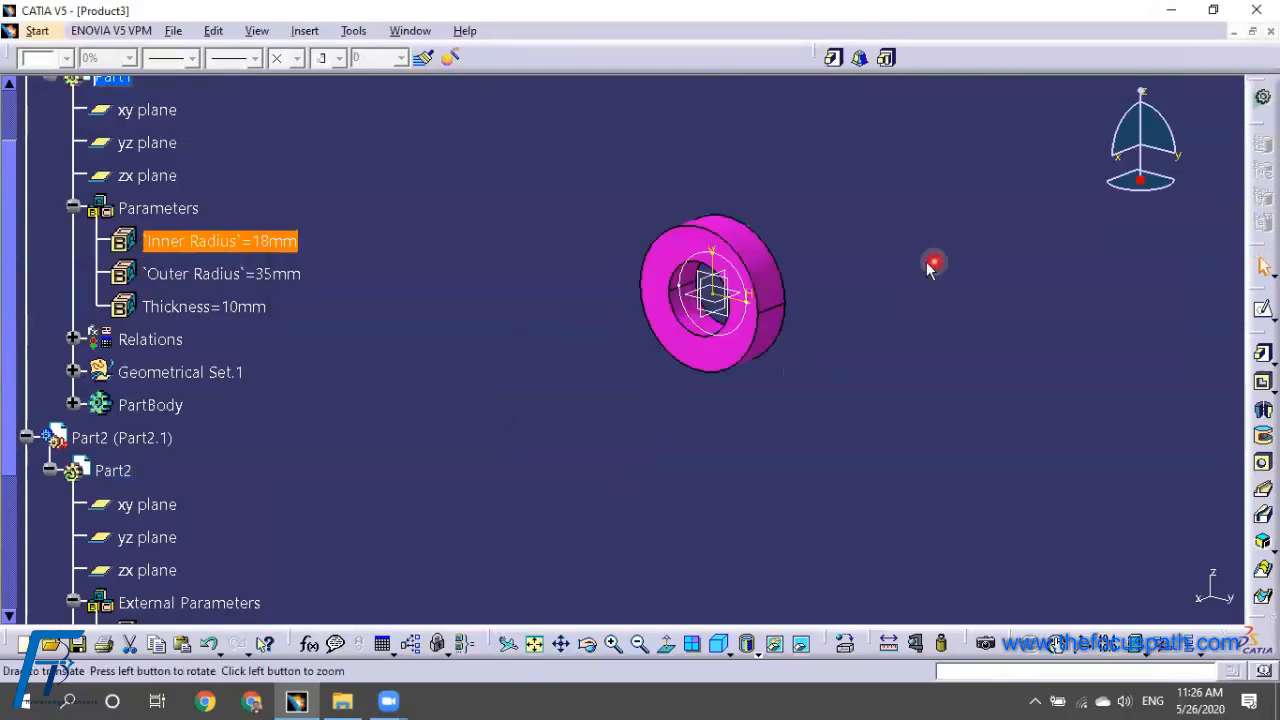
pyautogui.moveTo(620, 316); pyautogui.dragTo(600, 356, button='middle')
pyautogui.scroll(-3, 558, 338)
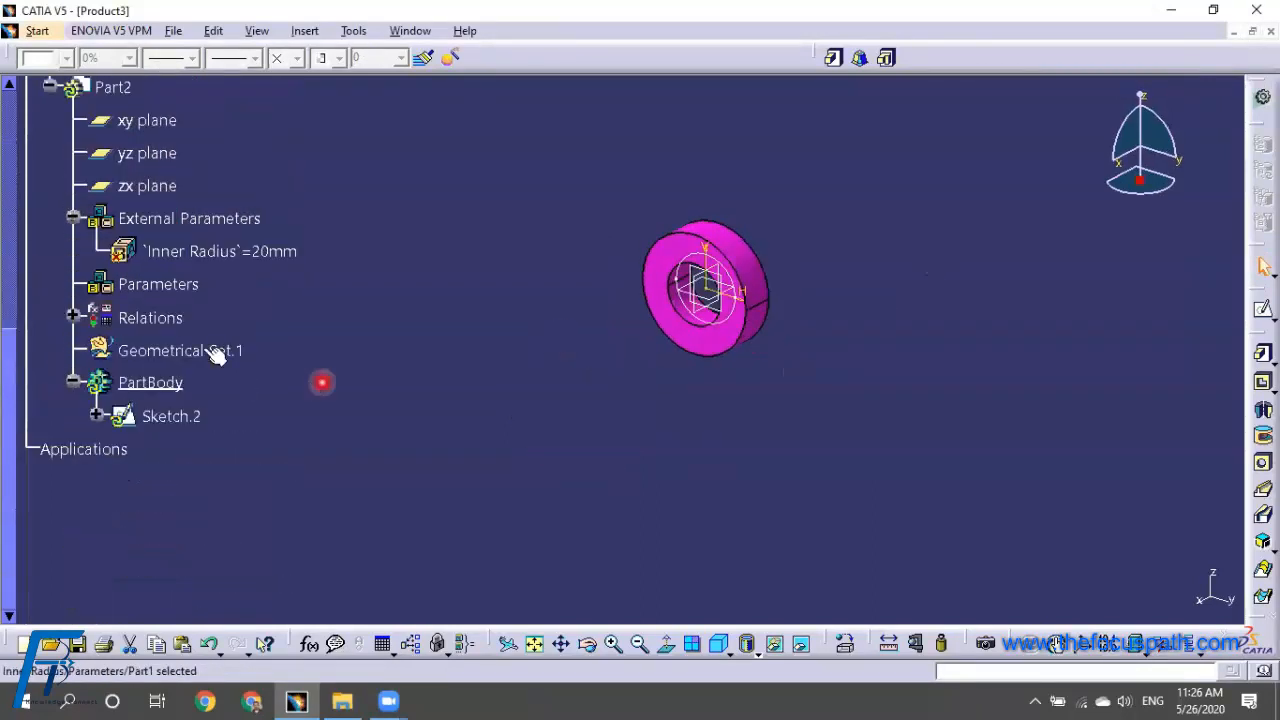
pyautogui.click(178, 415)
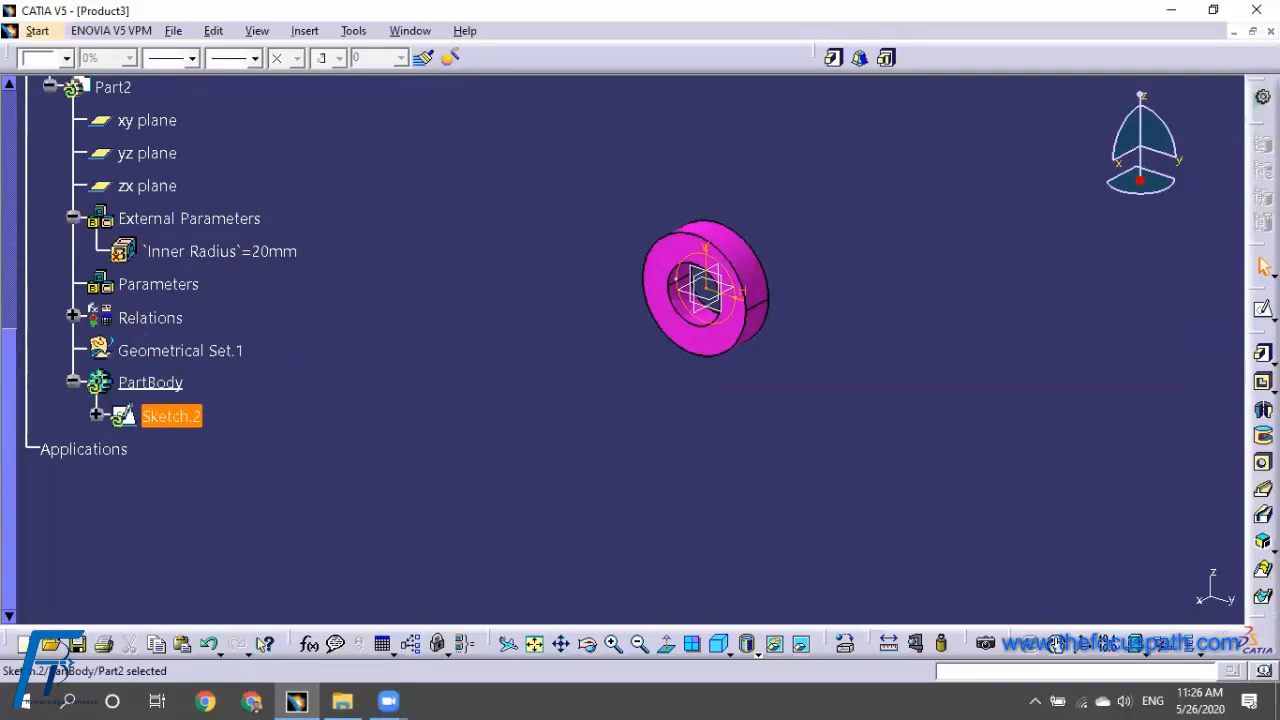
pyautogui.click(1263, 353)
pyautogui.click(674, 390)
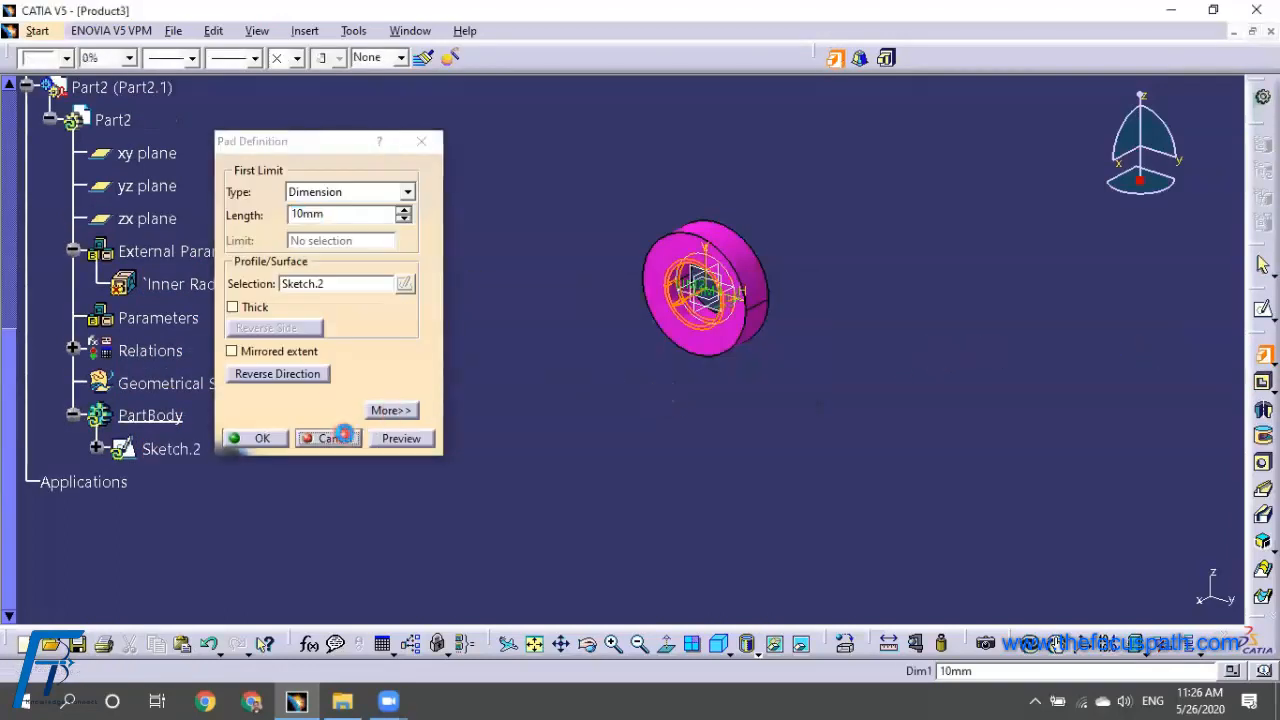
pyautogui.click(334, 437)
pyautogui.click(929, 421)
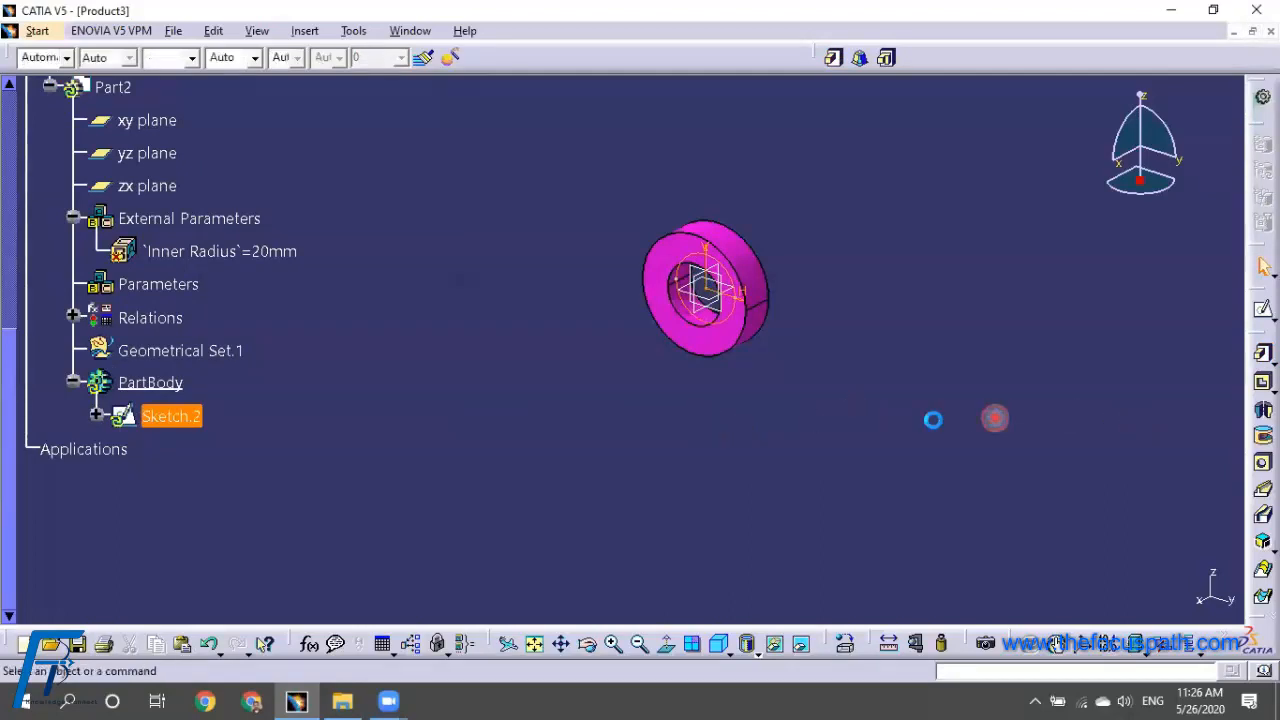
# Activate Part2 and extrude its Sketch.2 into a 150 mm pad with mirrored extent
pyautogui.click(173, 420)
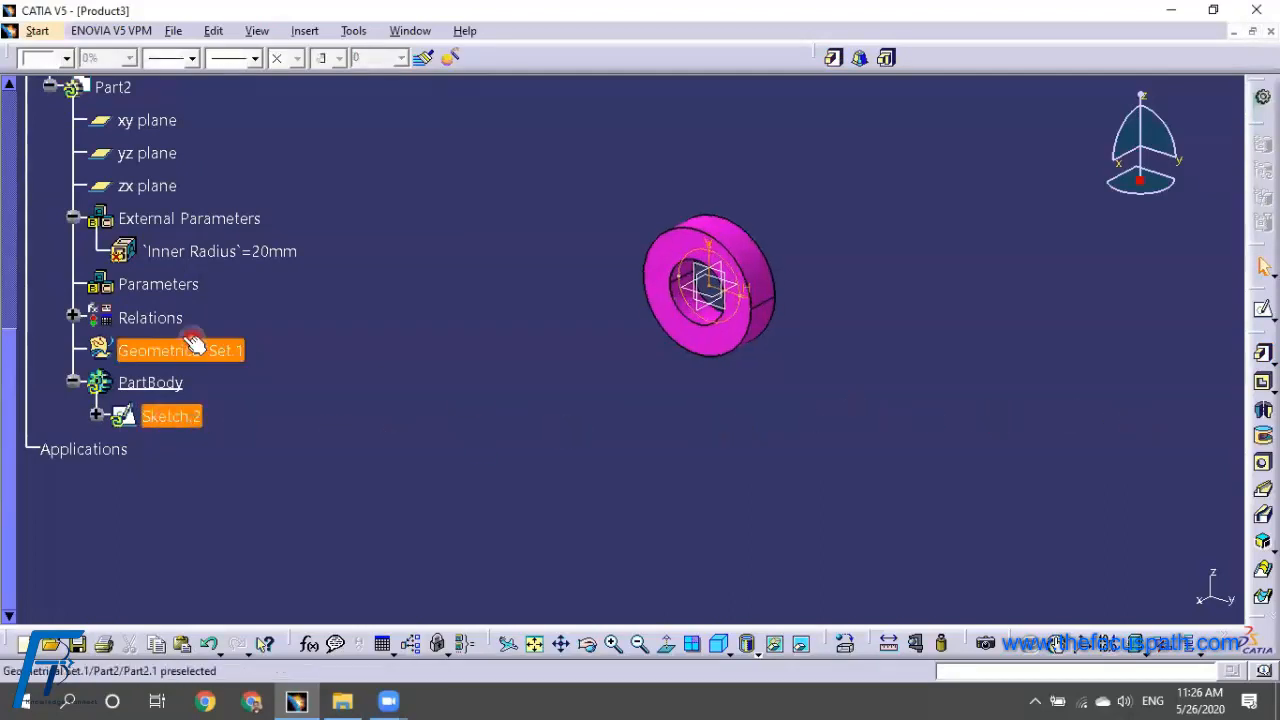
pyautogui.click(145, 378)
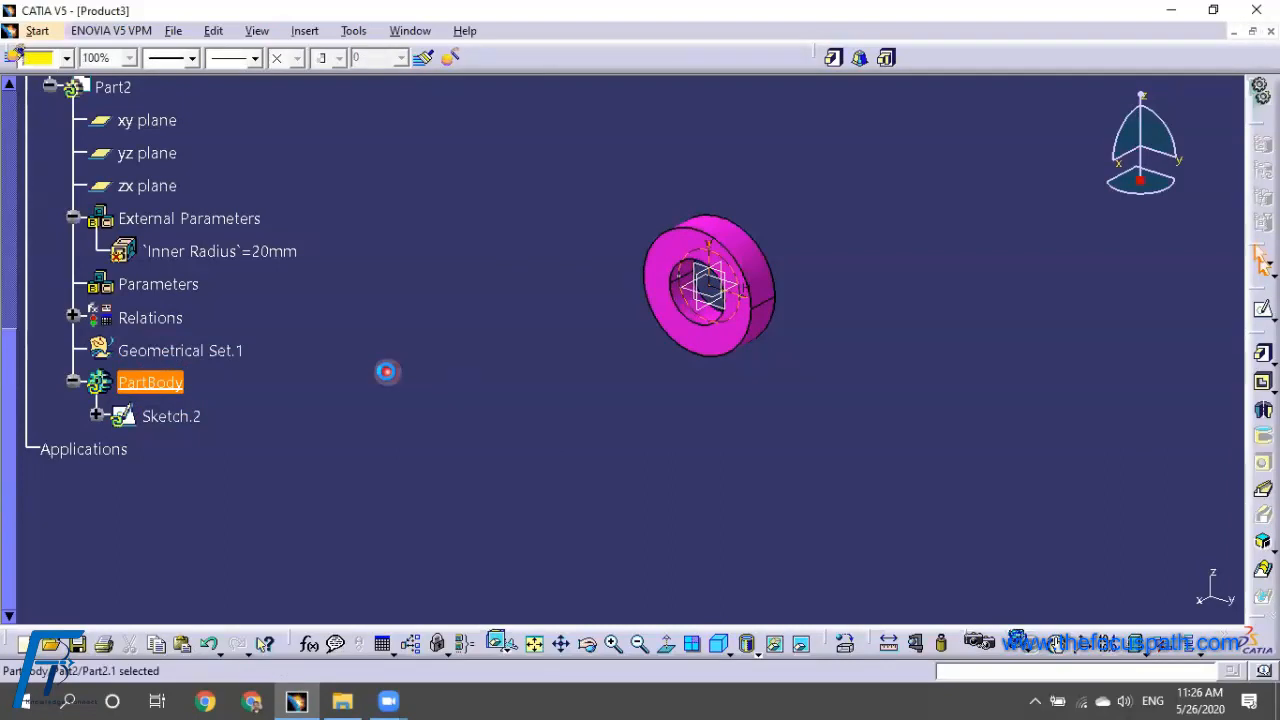
pyautogui.click(73, 382)
pyautogui.click(165, 416)
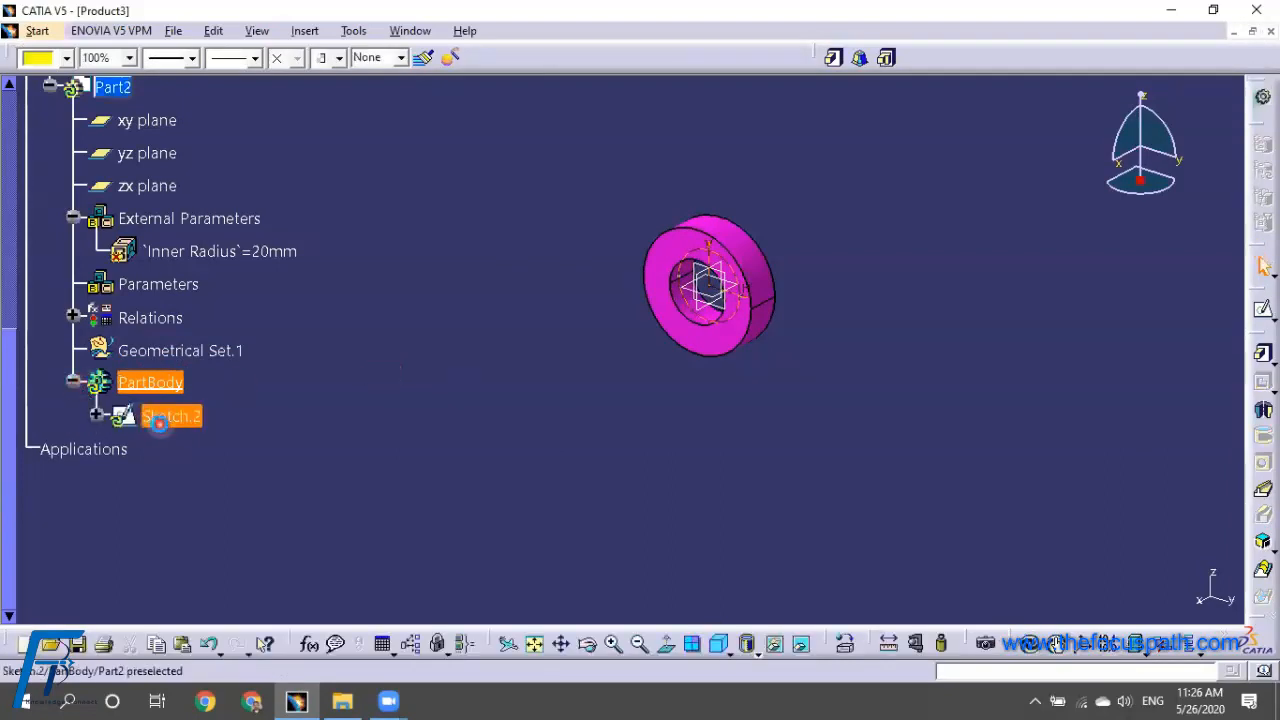
pyautogui.click(1263, 354)
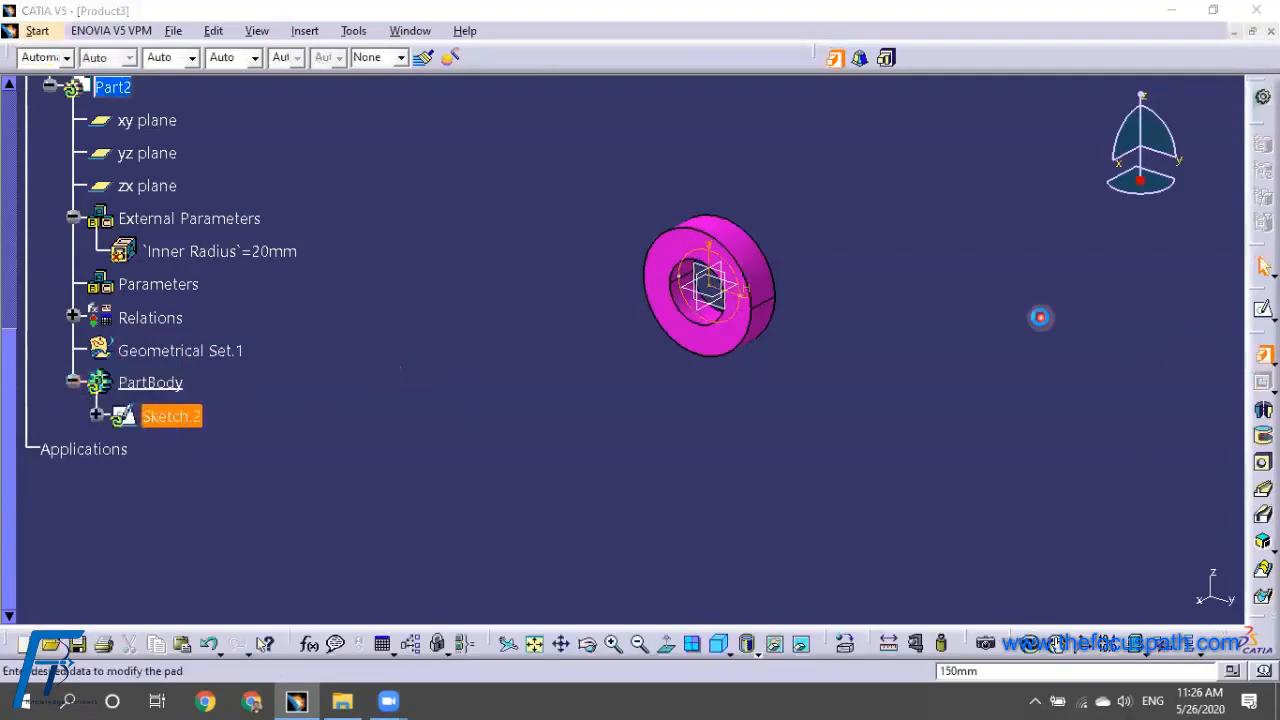
pyautogui.click(250, 352)
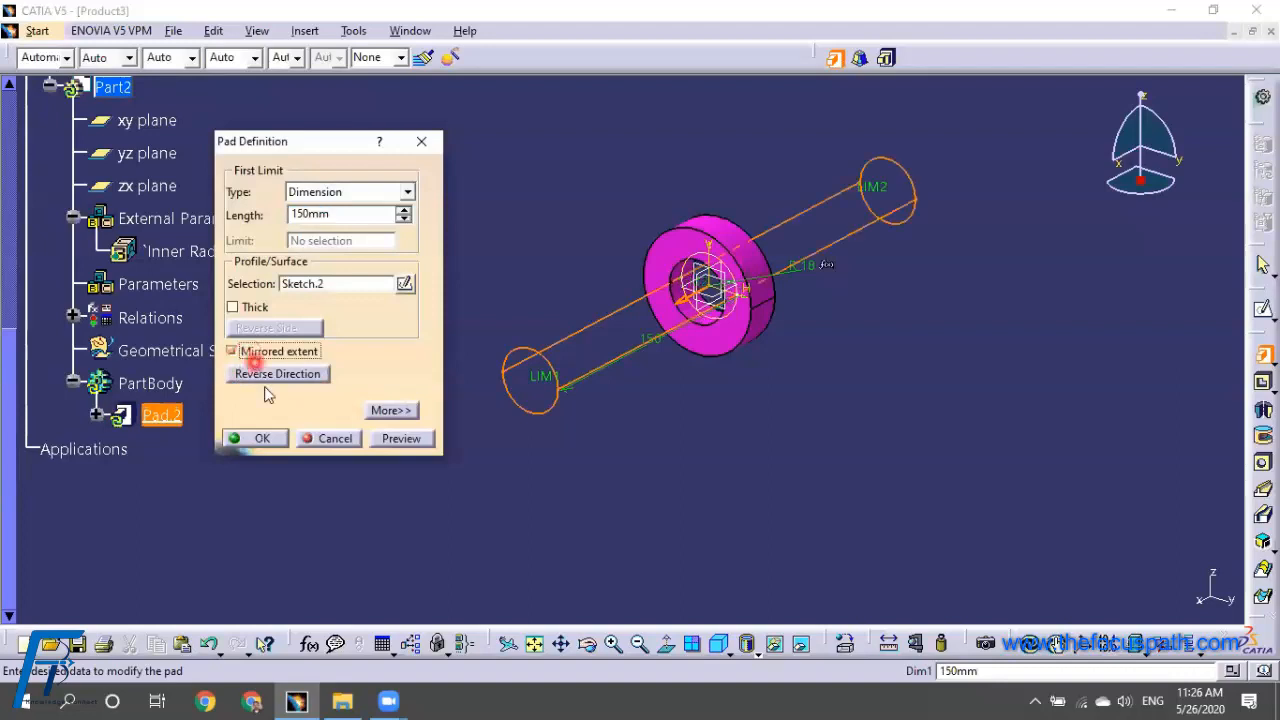
pyautogui.click(253, 443)
pyautogui.click(768, 409)
pyautogui.moveTo(768, 409); pyautogui.dragTo(557, 420, button='middle')
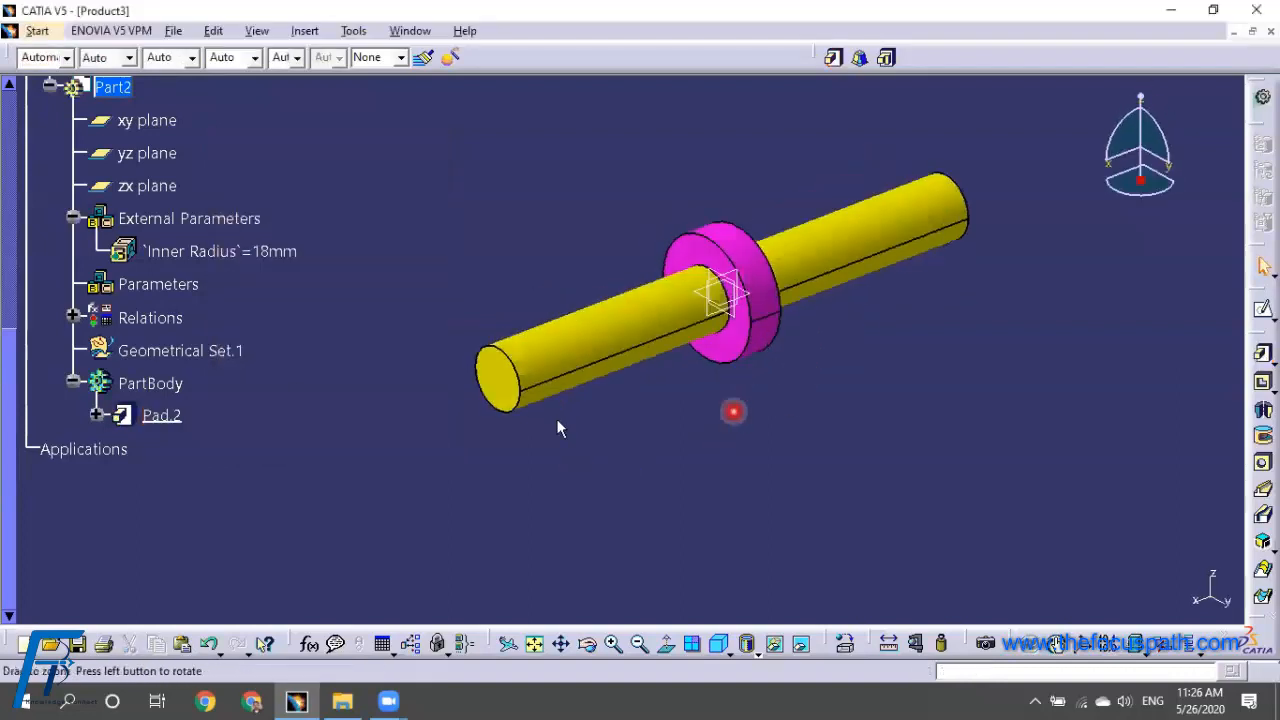
# Collapse Part1's Parameters, Part2's External Parameters and PartBody, and the Part2 node in the tree
pyautogui.scroll(3, 326, 344)
pyautogui.scroll(-5, 341, 333)
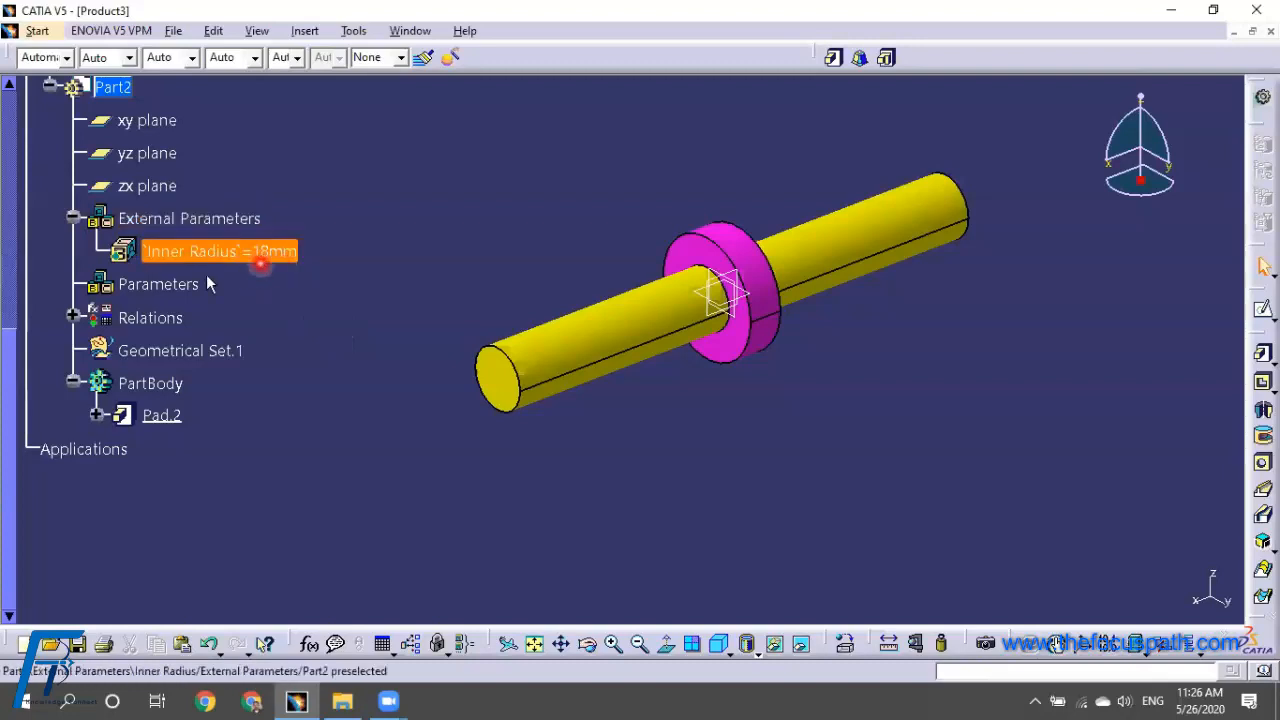
pyautogui.scroll(5, 243, 281)
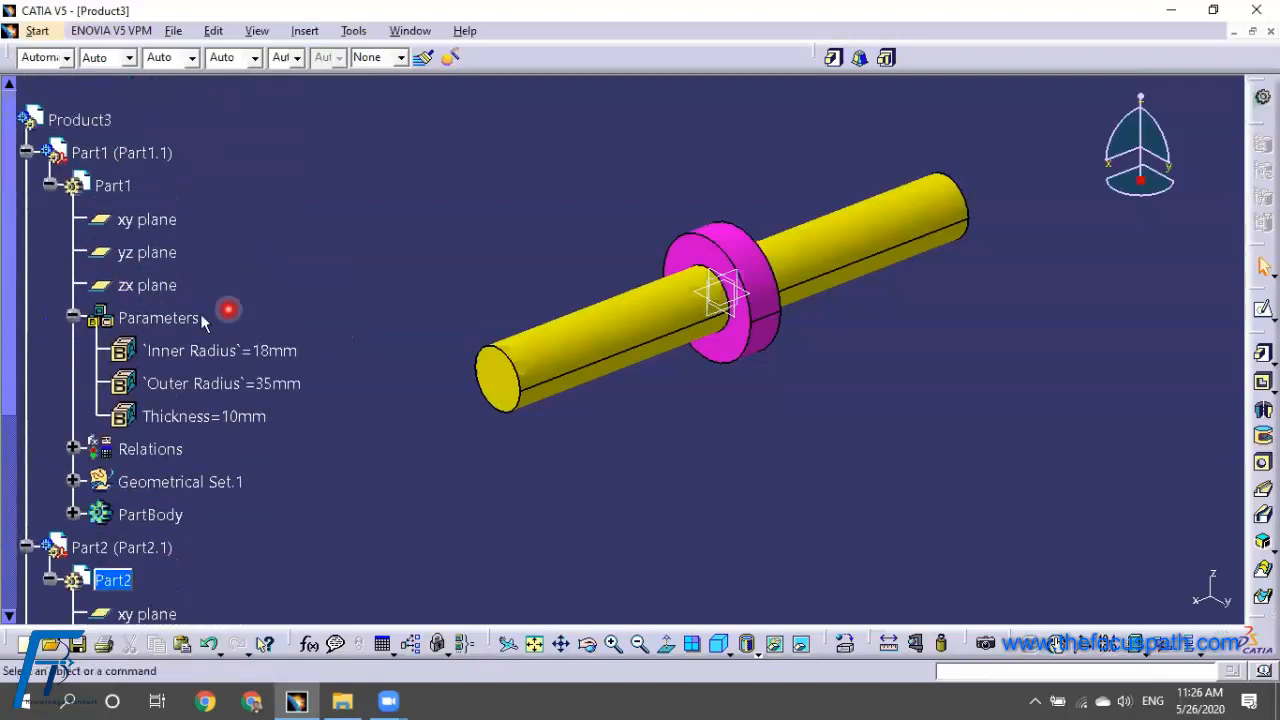
pyautogui.click(72, 317)
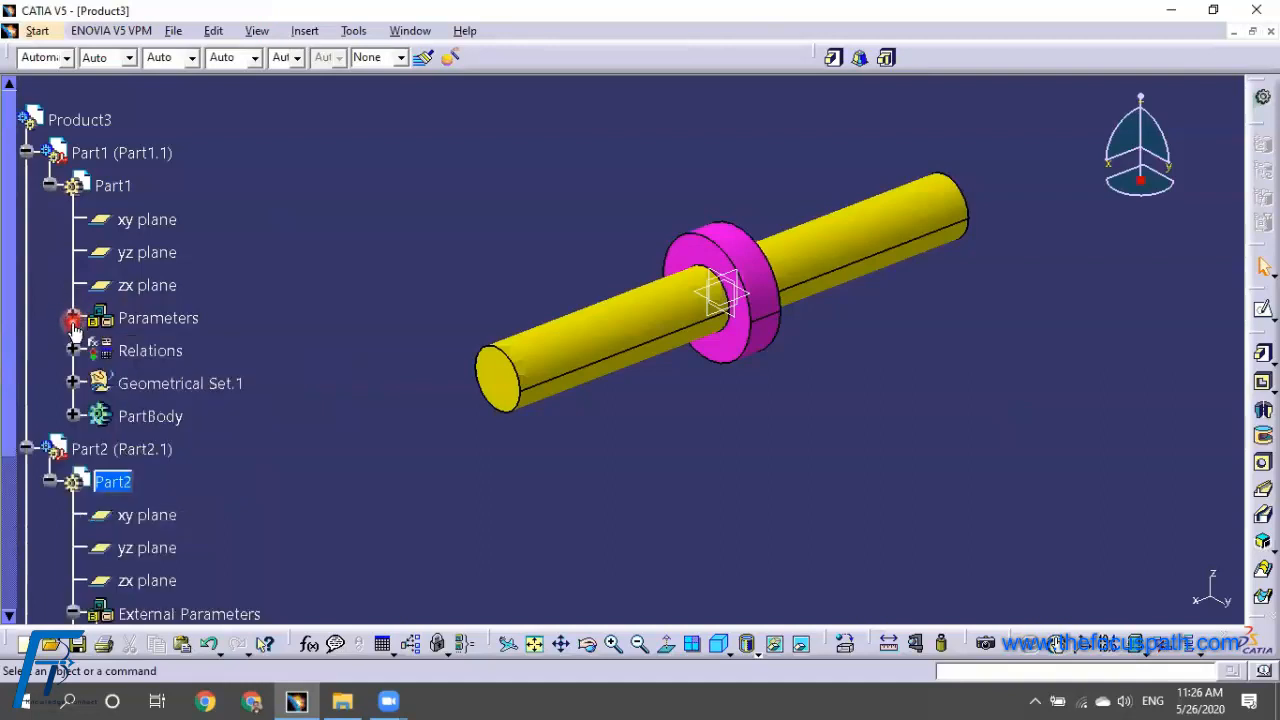
pyautogui.scroll(-5, 60, 295)
pyautogui.click(77, 340)
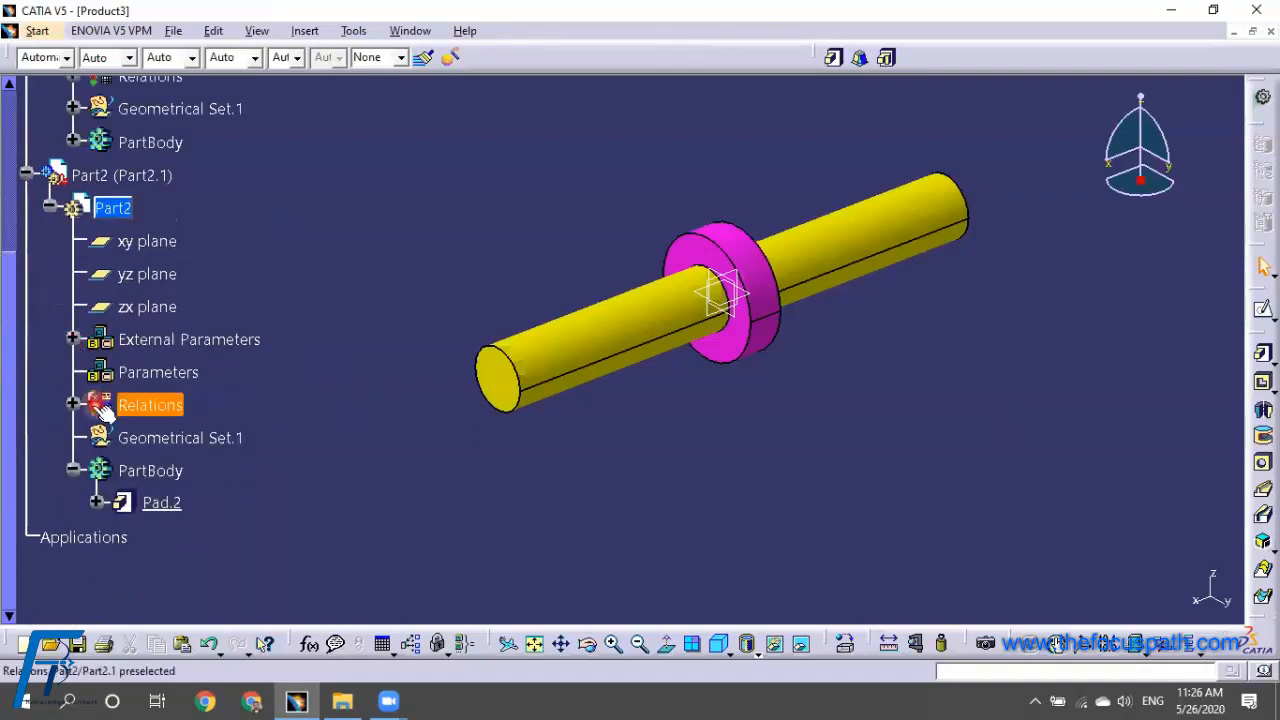
pyautogui.click(75, 477)
pyautogui.scroll(5, 251, 325)
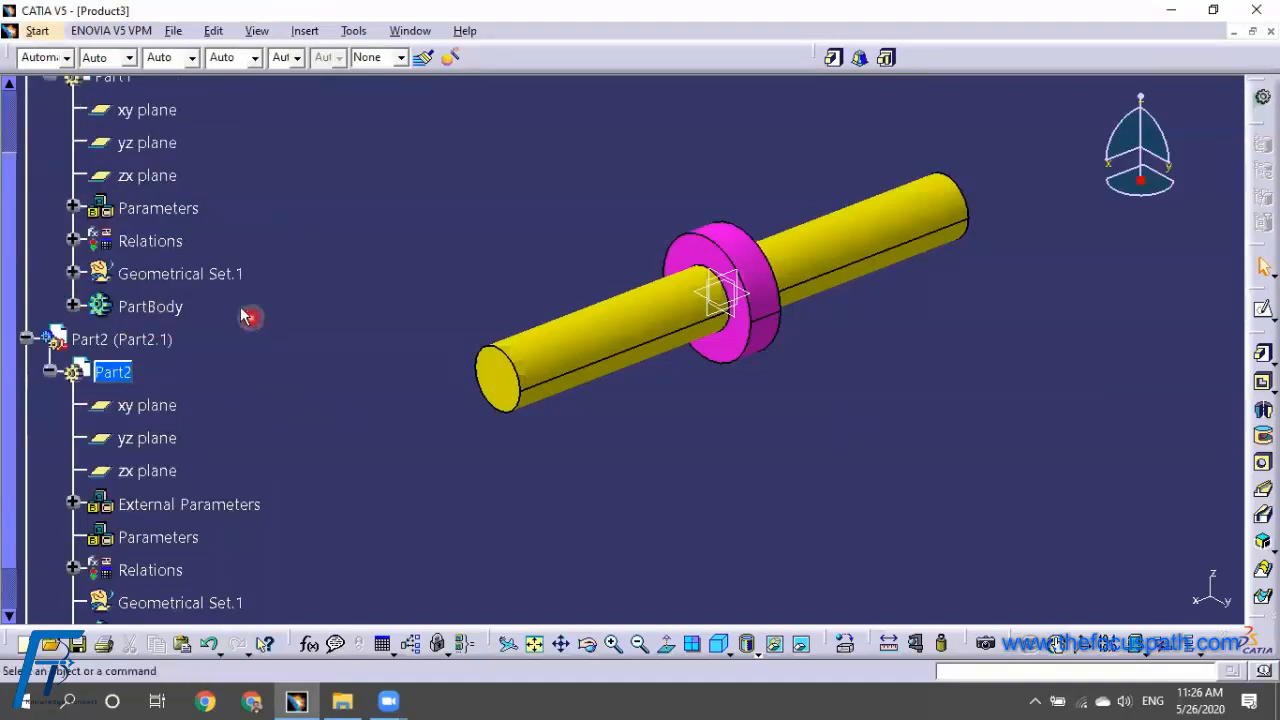
pyautogui.click(55, 374)
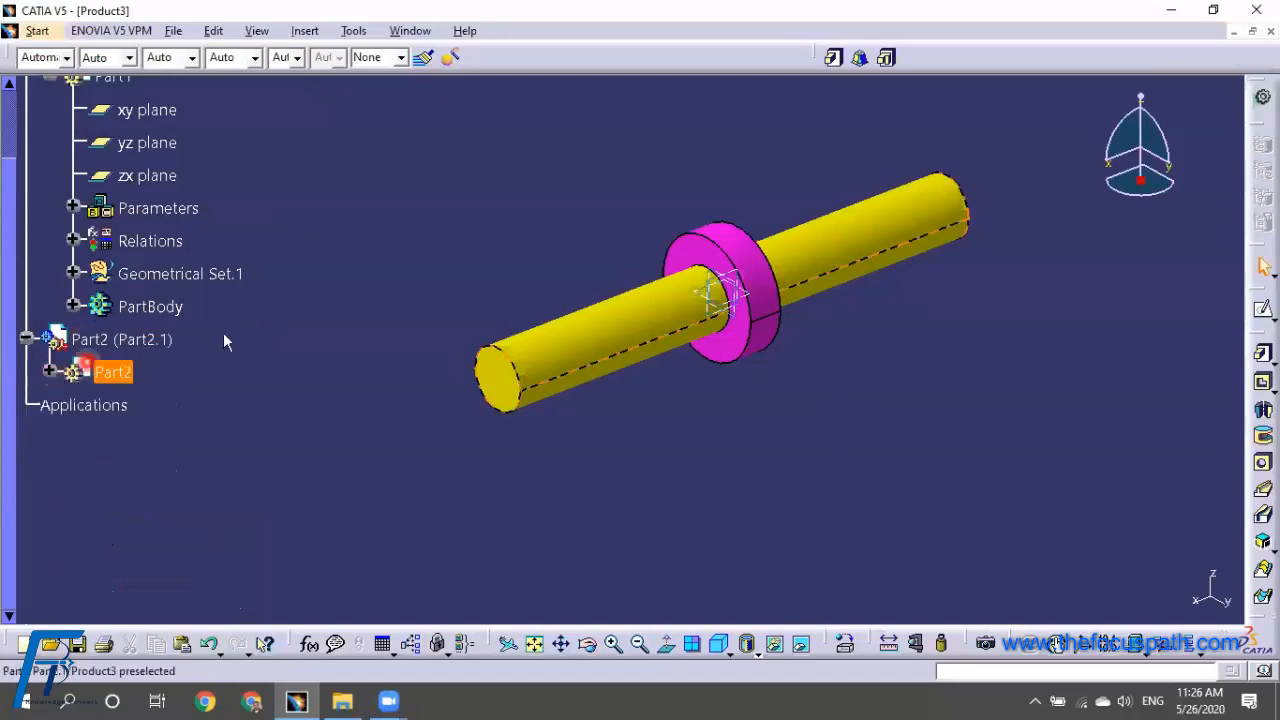
pyautogui.scroll(5, 226, 243)
# Expand Part1's Parameters and set its Inner Radius to 25 mm
pyautogui.click(57, 372)
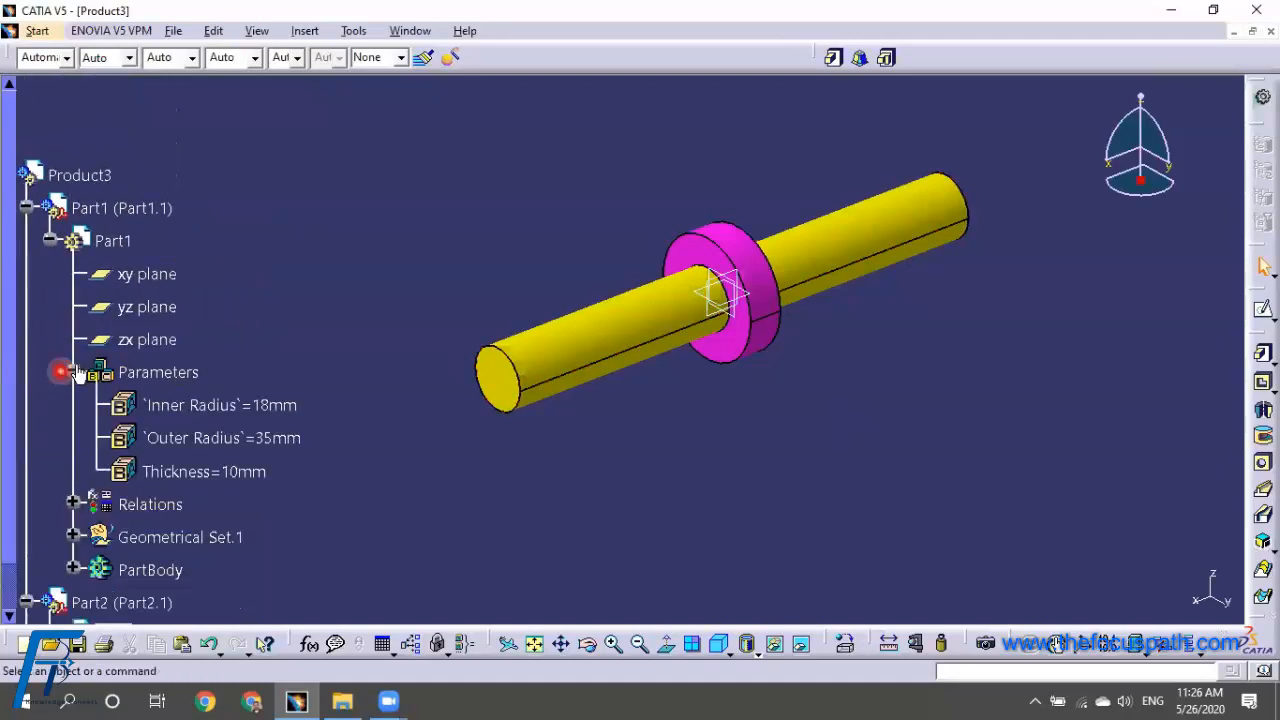
pyautogui.scroll(-5, 314, 274)
pyautogui.doubleClick(281, 241)
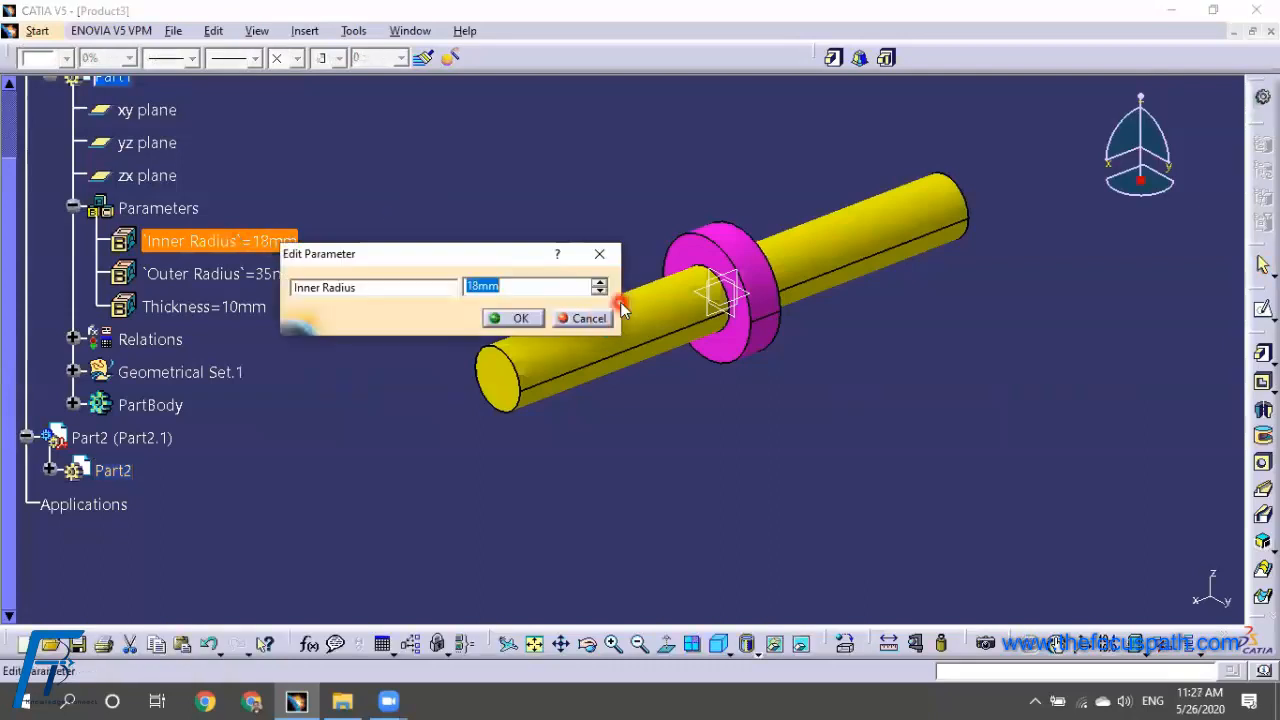
pyautogui.click(505, 320)
pyautogui.click(445, 315)
pyautogui.click(307, 318)
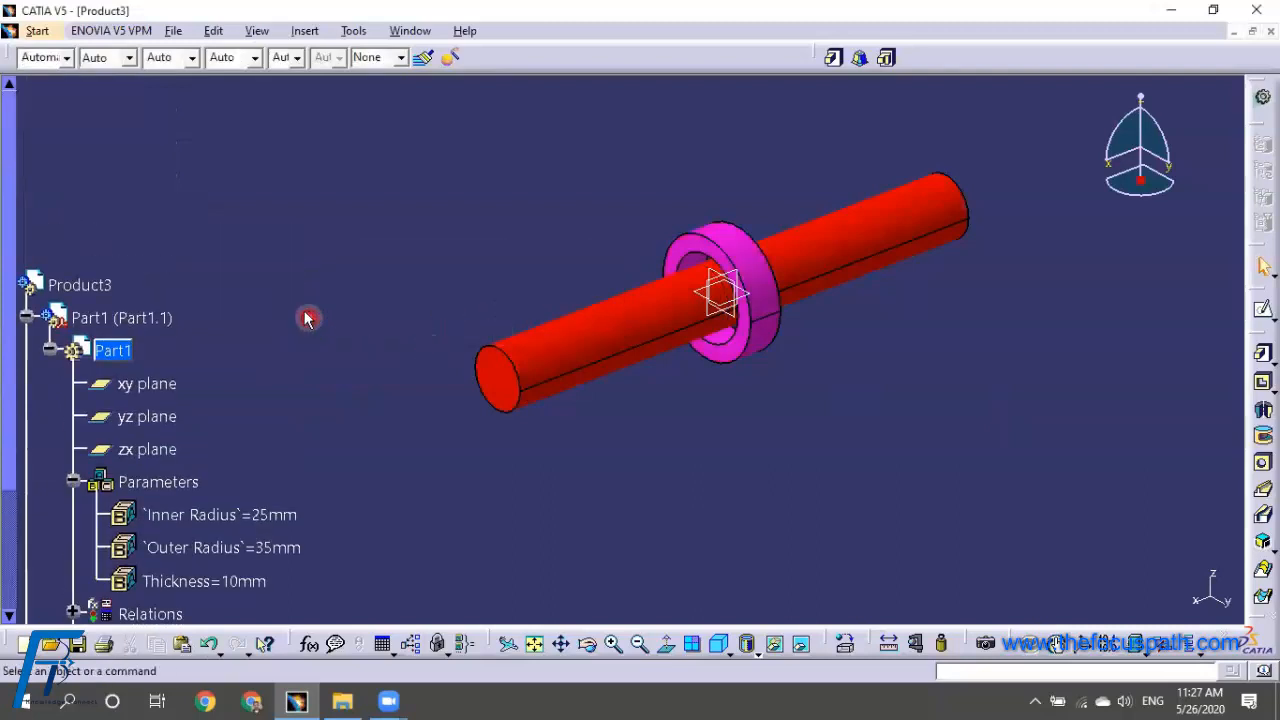
# Activate Product3, update the whole assembly and collapse Part1 in the tree
pyautogui.click(80, 285)
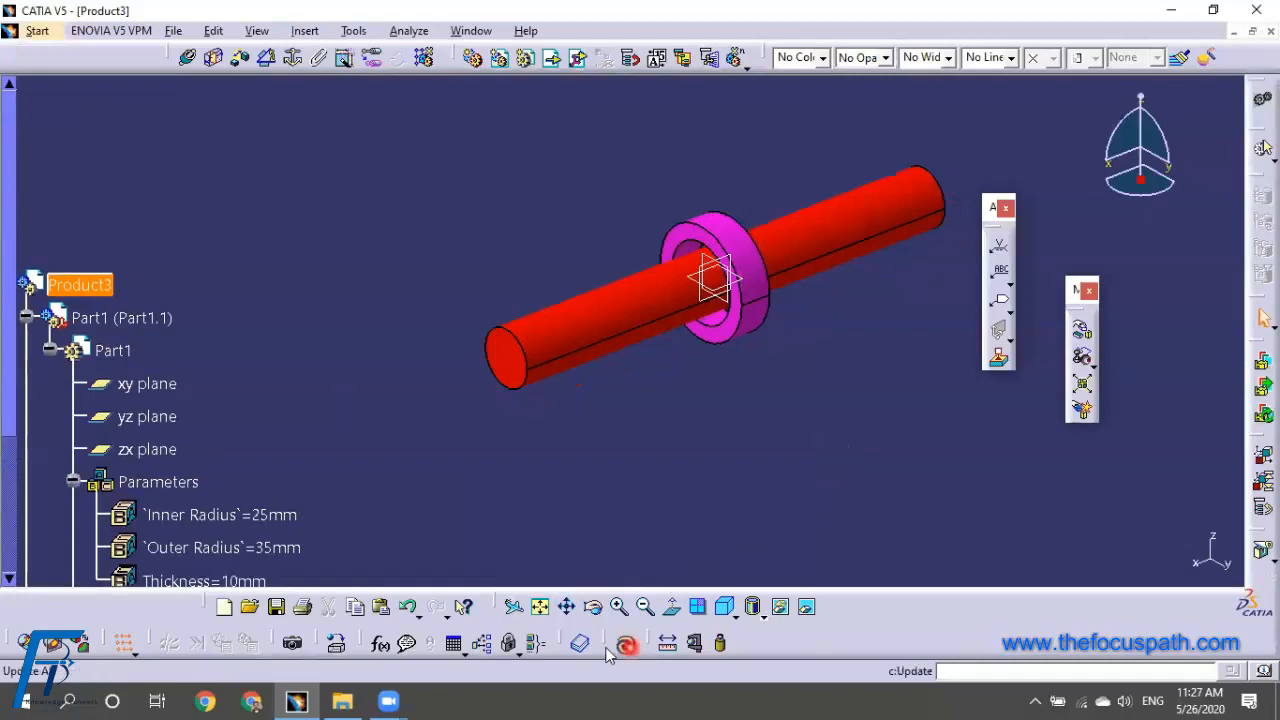
pyautogui.click(625, 643)
pyautogui.moveTo(614, 424); pyautogui.dragTo(698, 428, button='middle')
pyautogui.click(24, 316)
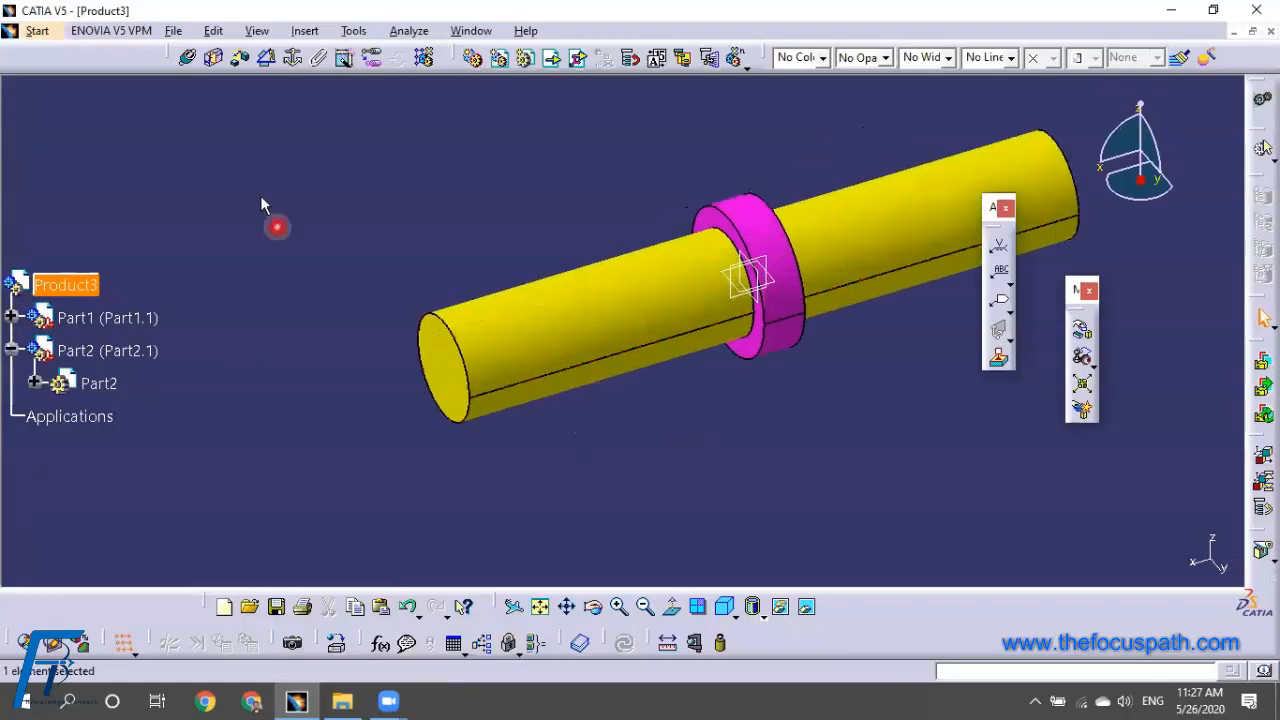
# Try a coincidence constraint between the shaft and ring axes and undo it
pyautogui.click(187, 57)
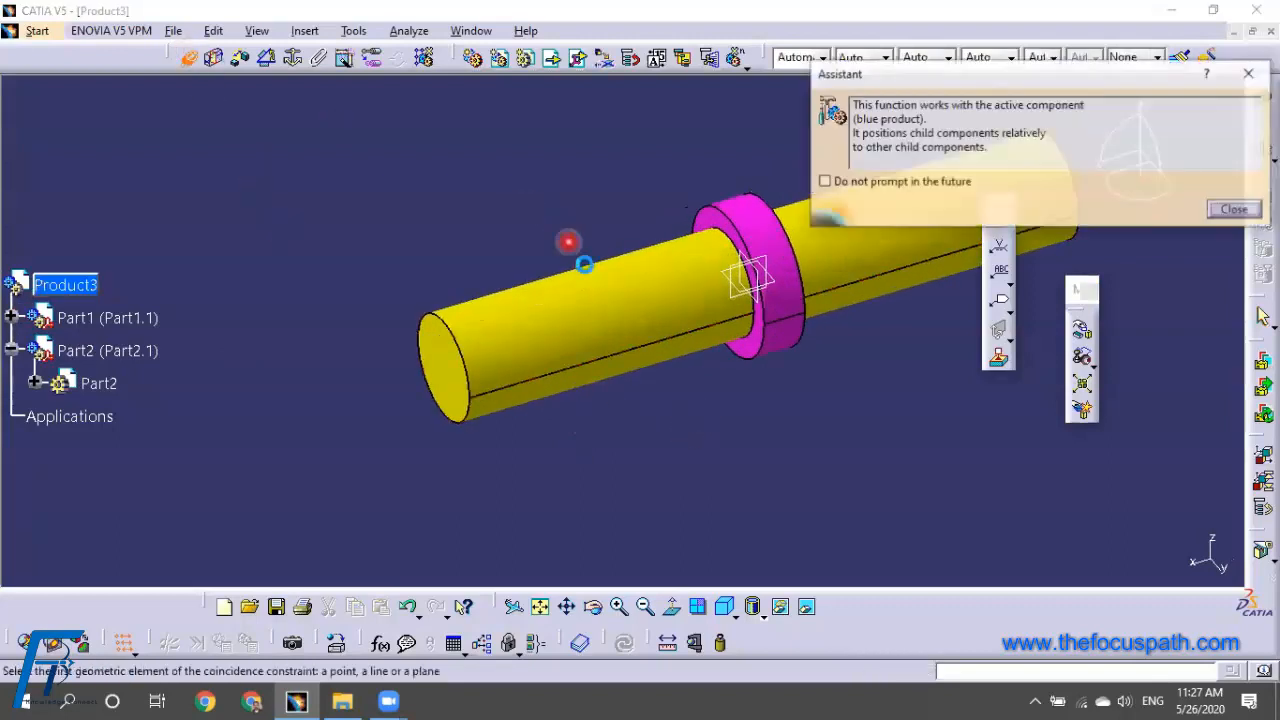
pyautogui.click(614, 303)
pyautogui.moveTo(614, 303); pyautogui.dragTo(485, 361, button='middle')
pyautogui.click(659, 300)
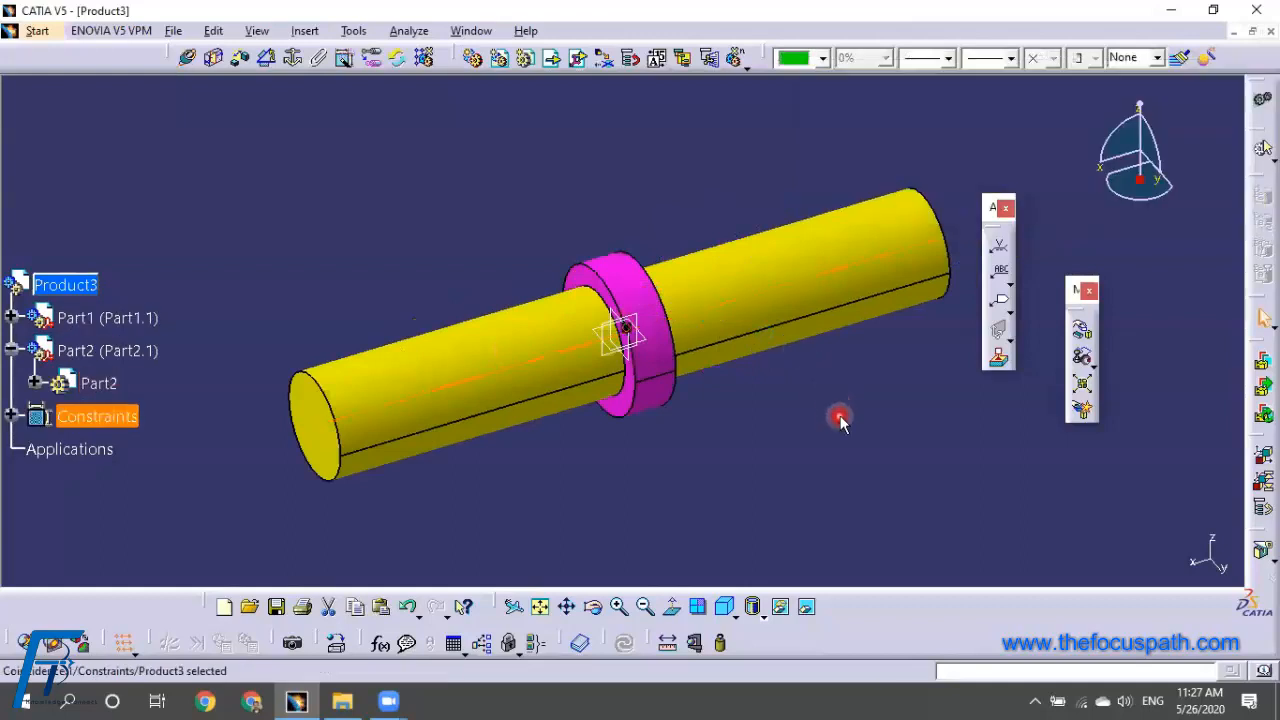
pyautogui.hotkey('ctrl', 'z')
pyautogui.moveTo(732, 375); pyautogui.dragTo(792, 426, button='middle')
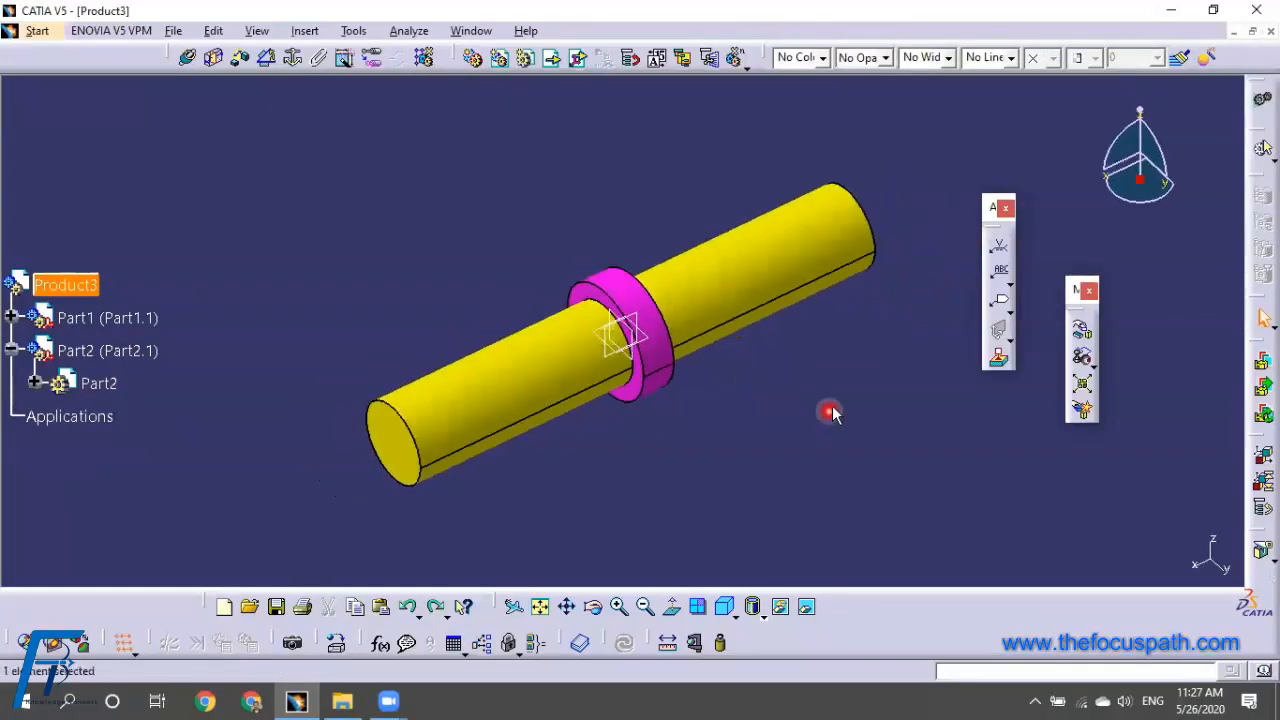
# Snap the compass to the Part2 shaft, move the shaft clear of the ring and release the compass
pyautogui.click(12, 350)
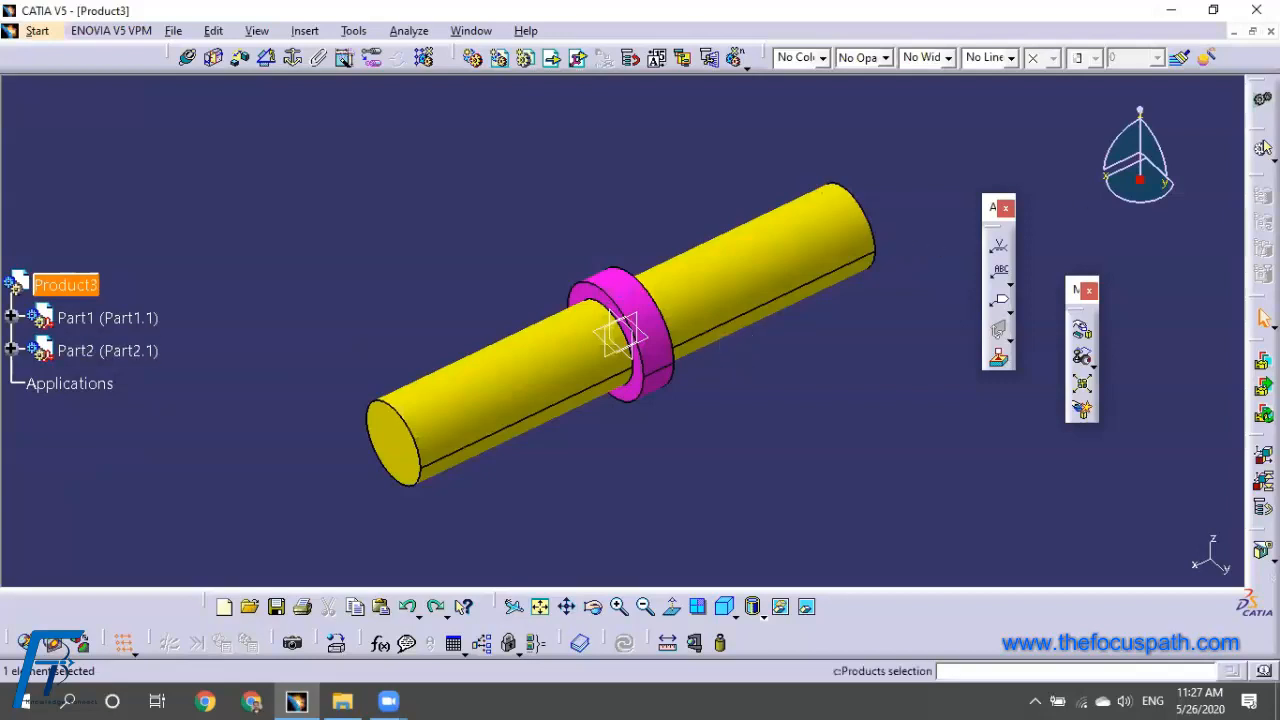
pyautogui.rightClick(1125, 193)
pyautogui.click(1012, 385)
pyautogui.click(765, 285)
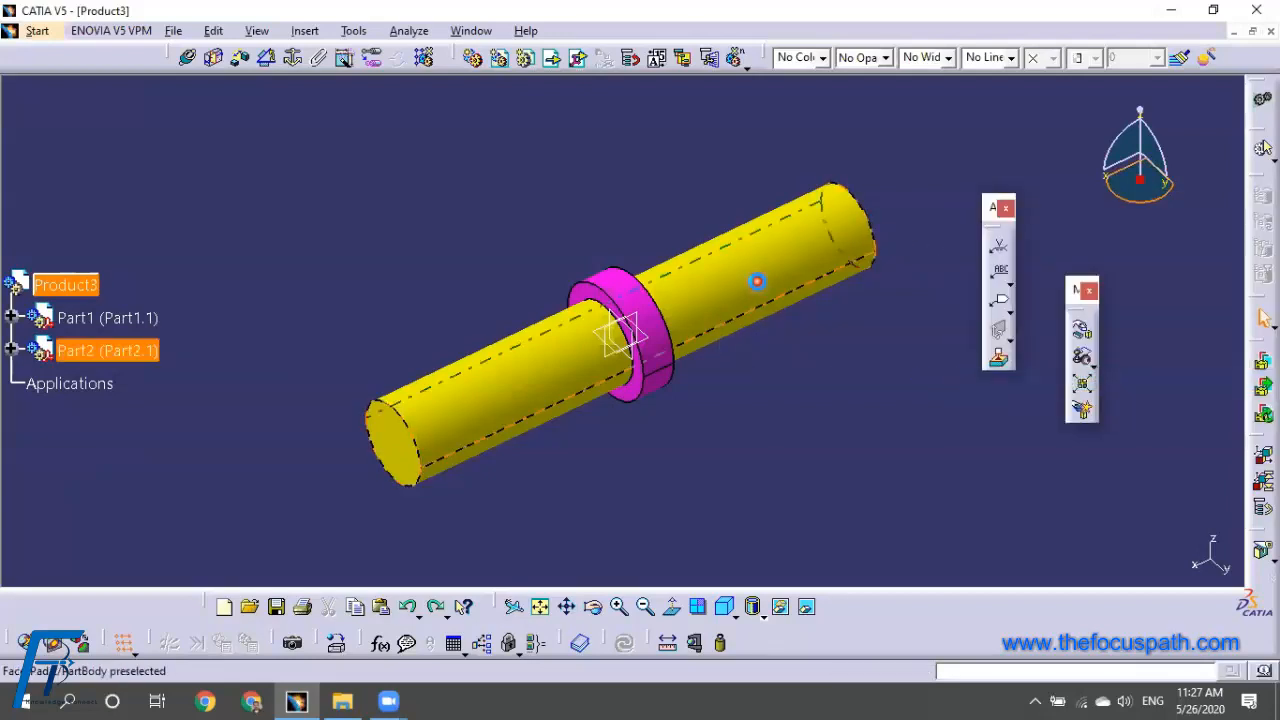
pyautogui.moveTo(638, 331); pyautogui.dragTo(334, 194)
pyautogui.moveTo(554, 345); pyautogui.dragTo(826, 277, button='middle')
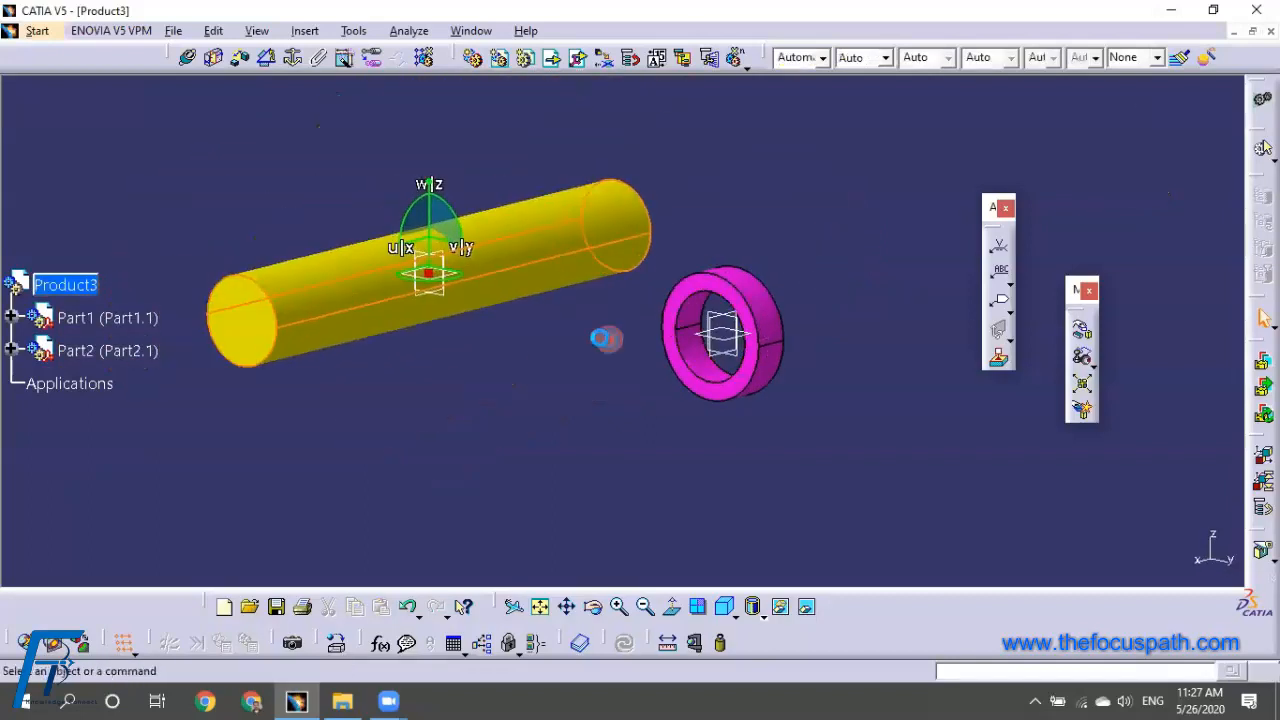
pyautogui.moveTo(429, 271); pyautogui.dragTo(1016, 257)
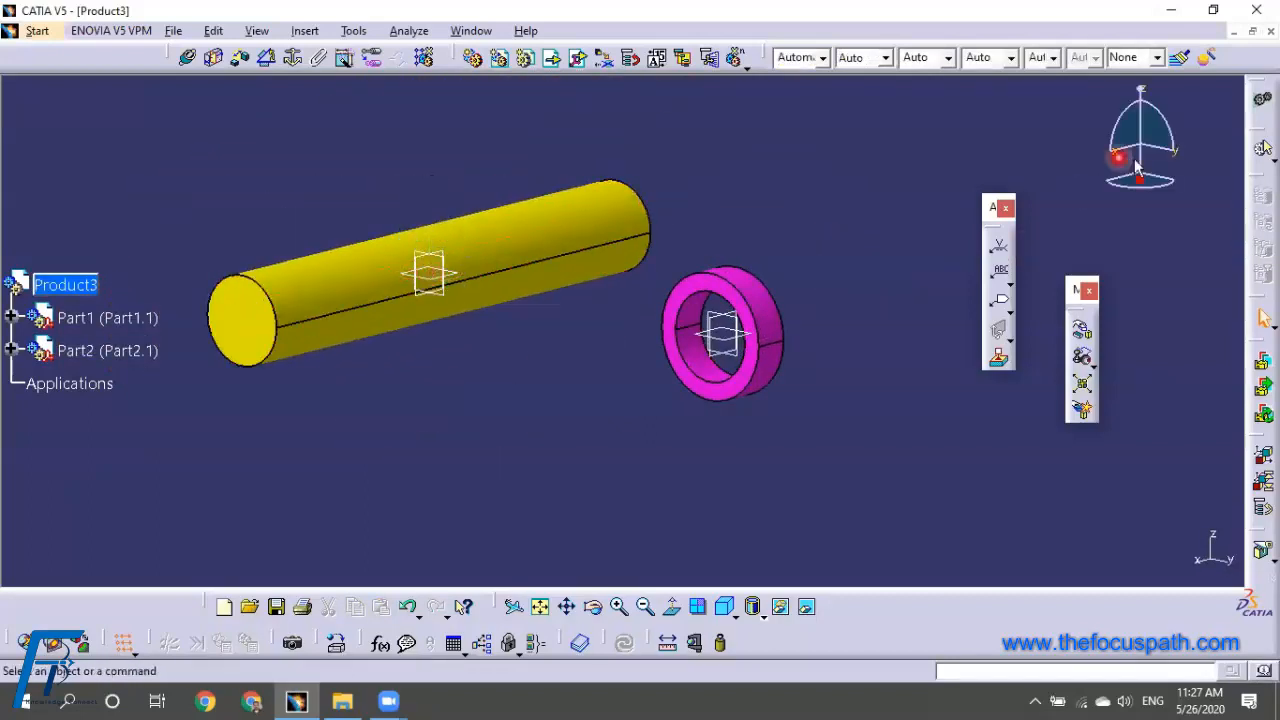
pyautogui.rightClick(1139, 181)
pyautogui.click(1012, 379)
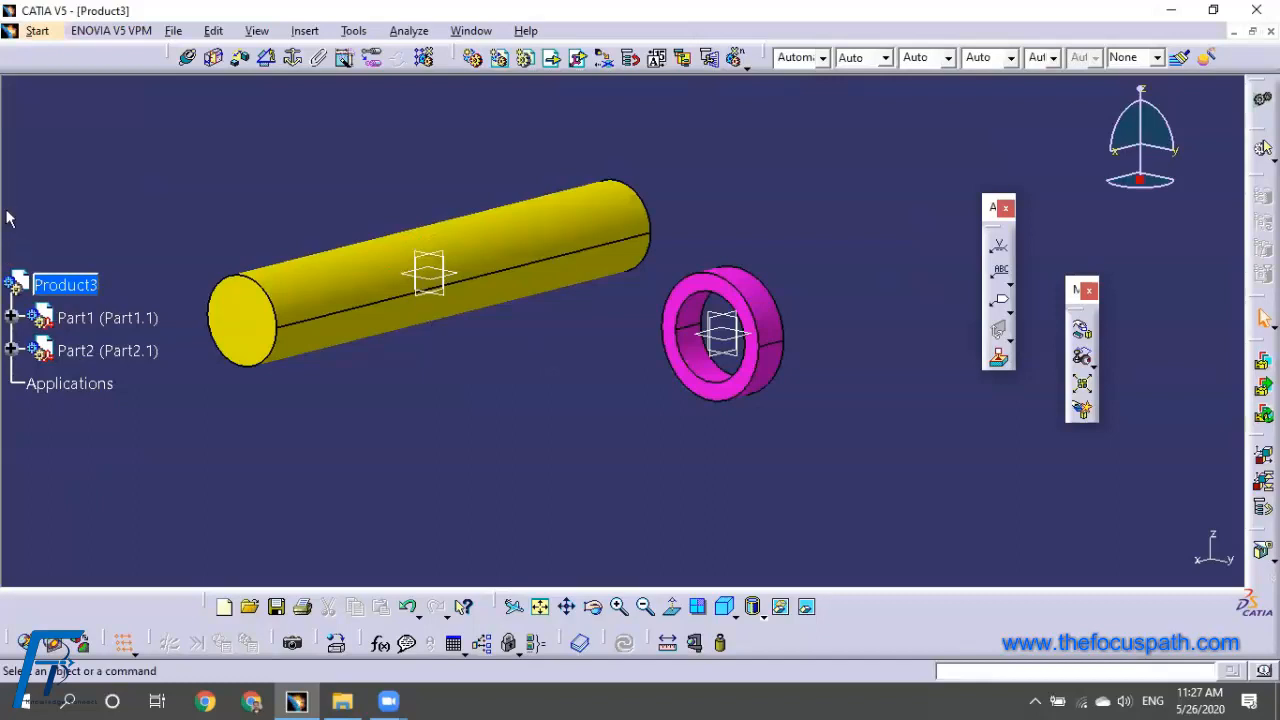
# Expand Part1 in the tree and set its Inner Radius parameter to 20 mm
pyautogui.click(9, 318)
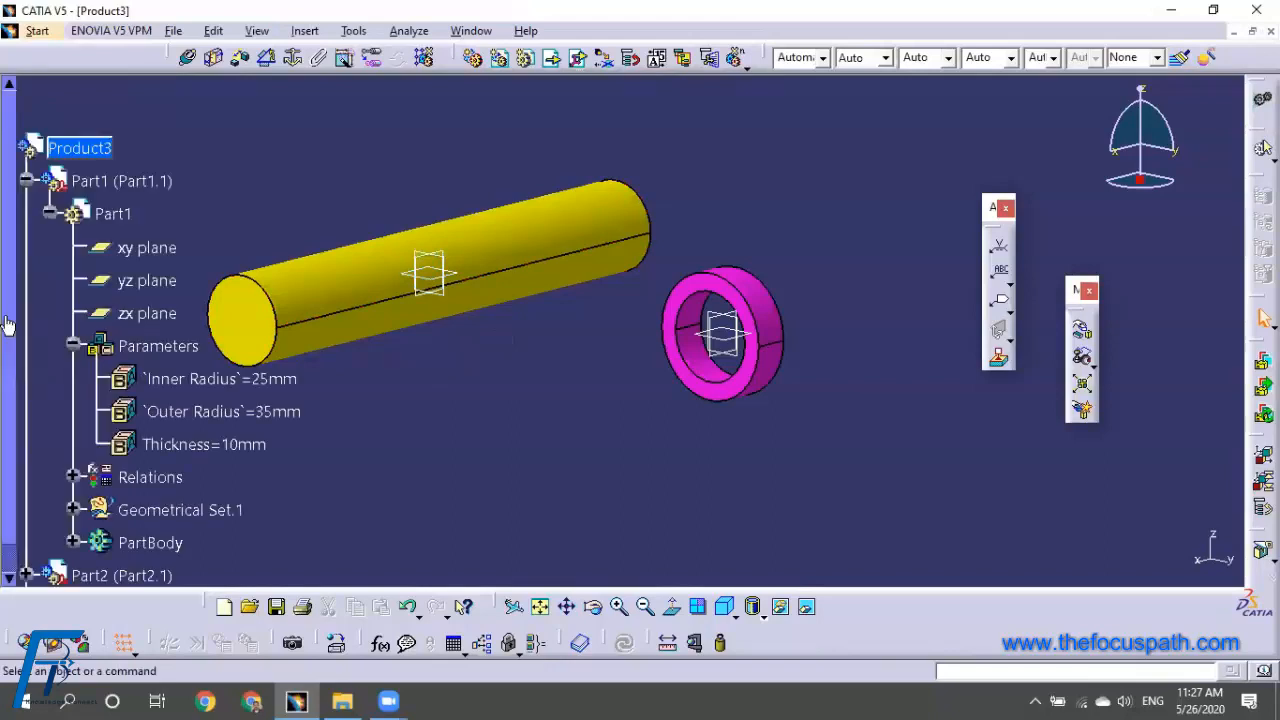
pyautogui.doubleClick(297, 385)
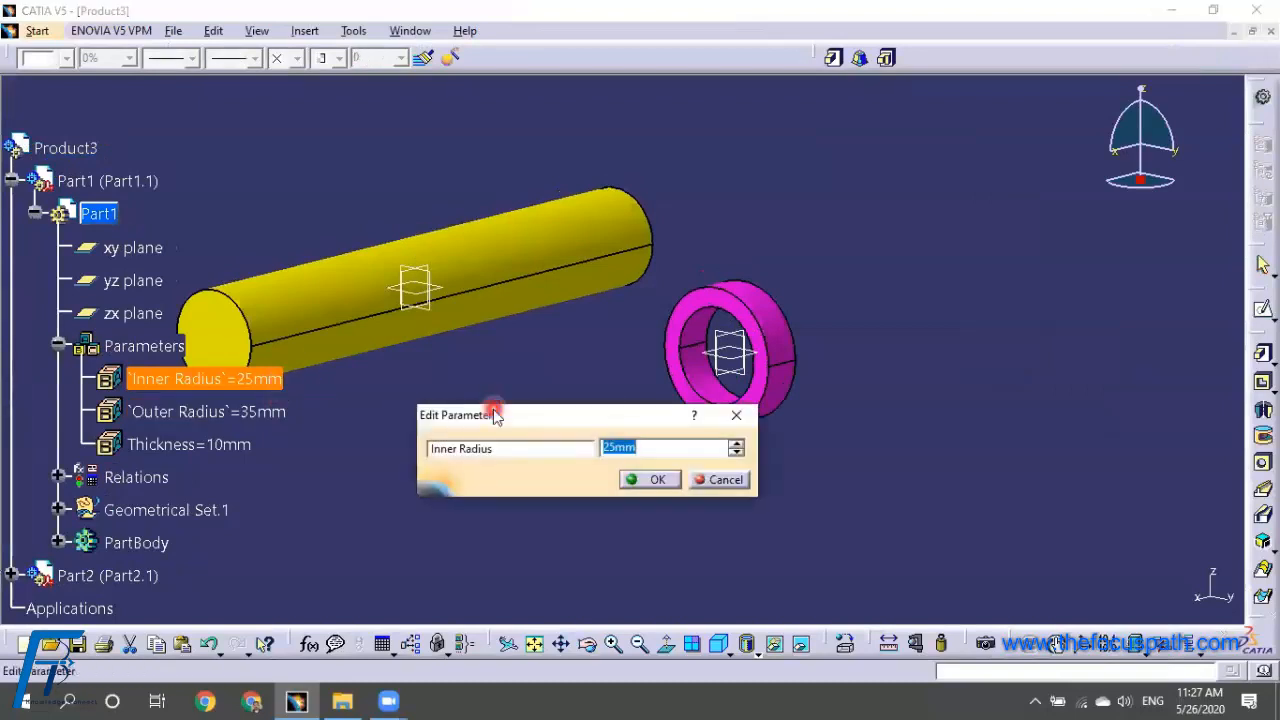
pyautogui.write('20')
pyautogui.click(651, 479)
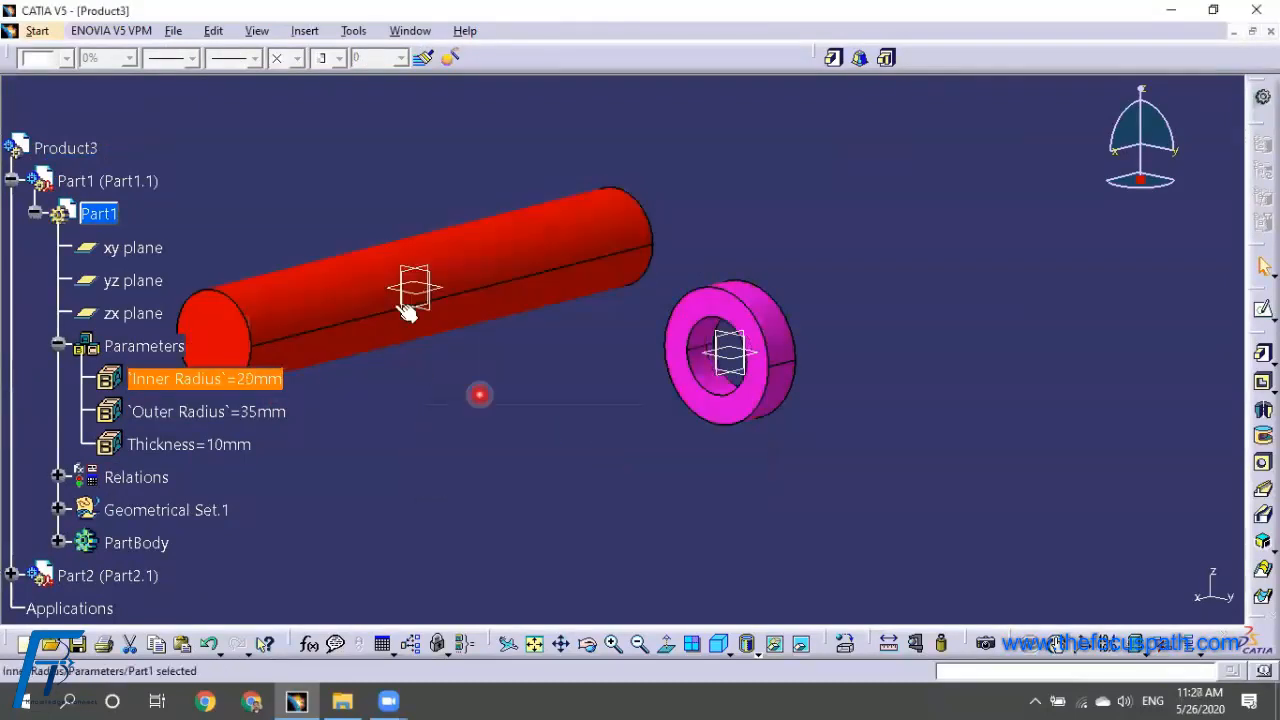
# Activate Product3 and update the assembly so the shaft follows the changed Inner Radius
pyautogui.doubleClick(71, 150)
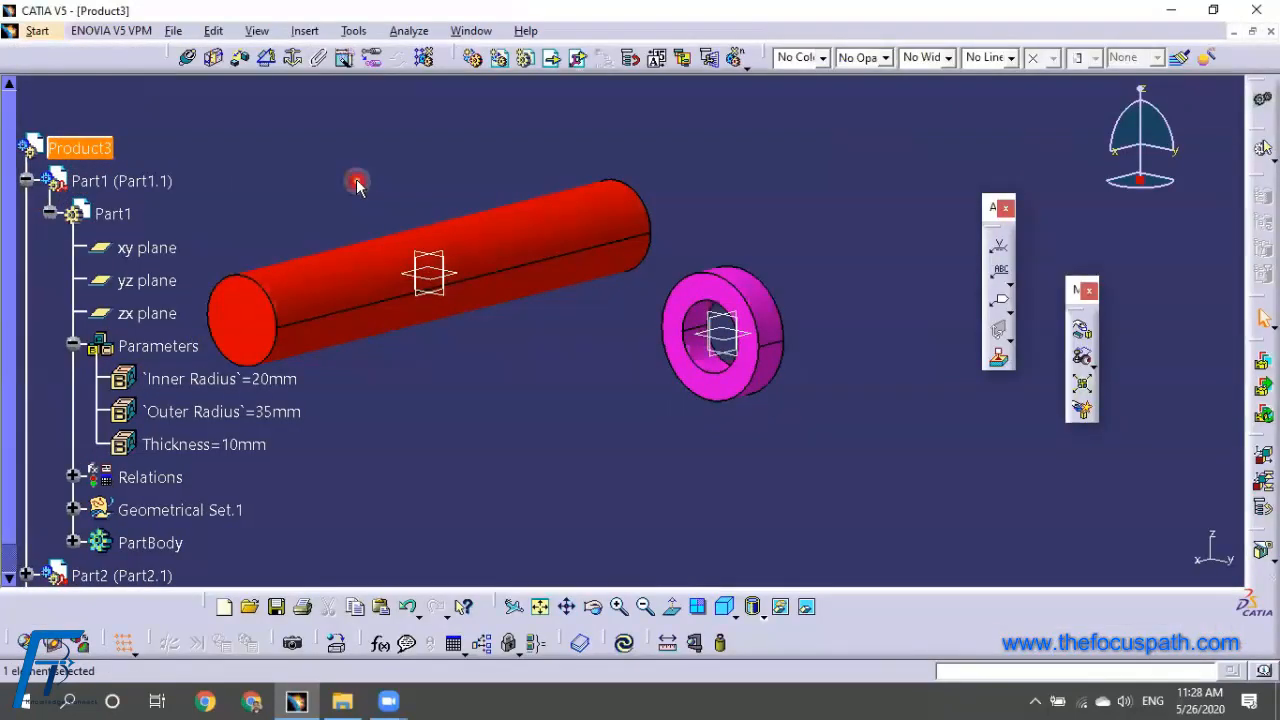
pyautogui.scroll(-2, 504, 369)
pyautogui.click(623, 639)
pyautogui.scroll(2, 543, 398)
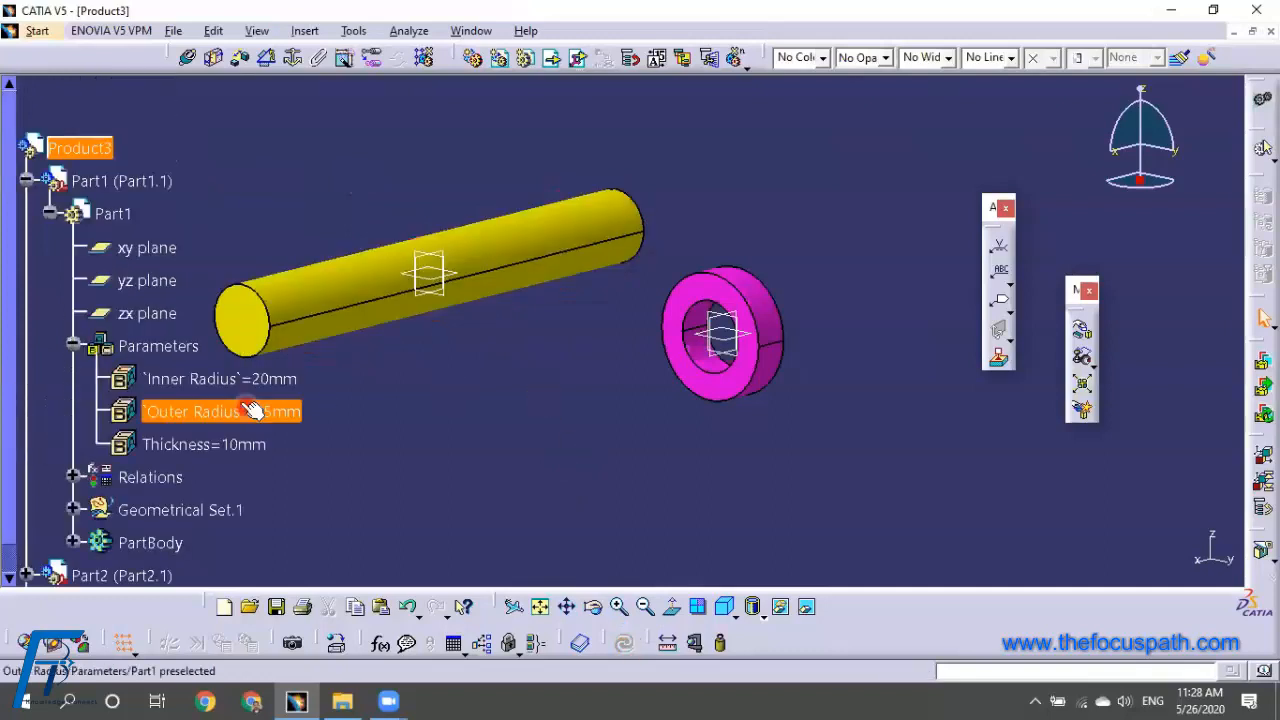
# Add a coincidence constraint between the Part2 shaft's axis and the Part1 ring's axis and update the assembly
pyautogui.click(12, 181)
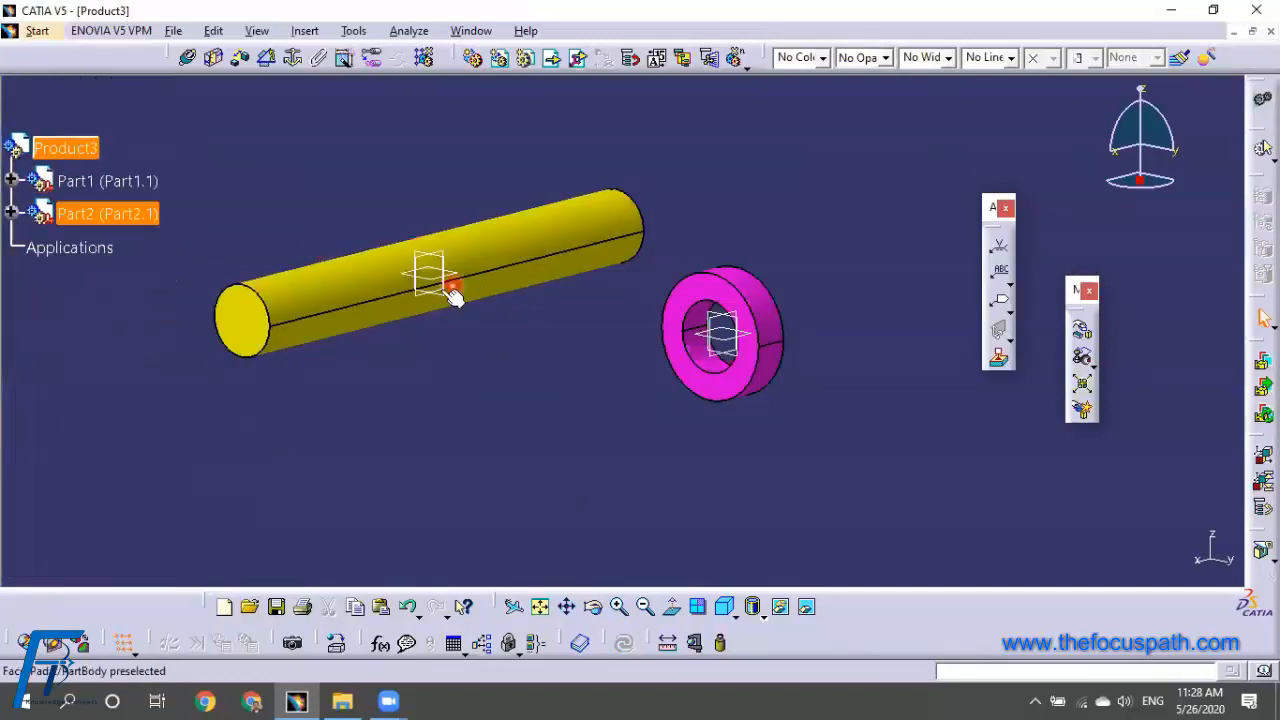
pyautogui.moveTo(550, 327); pyautogui.dragTo(557, 360, button='middle')
pyautogui.click(187, 57)
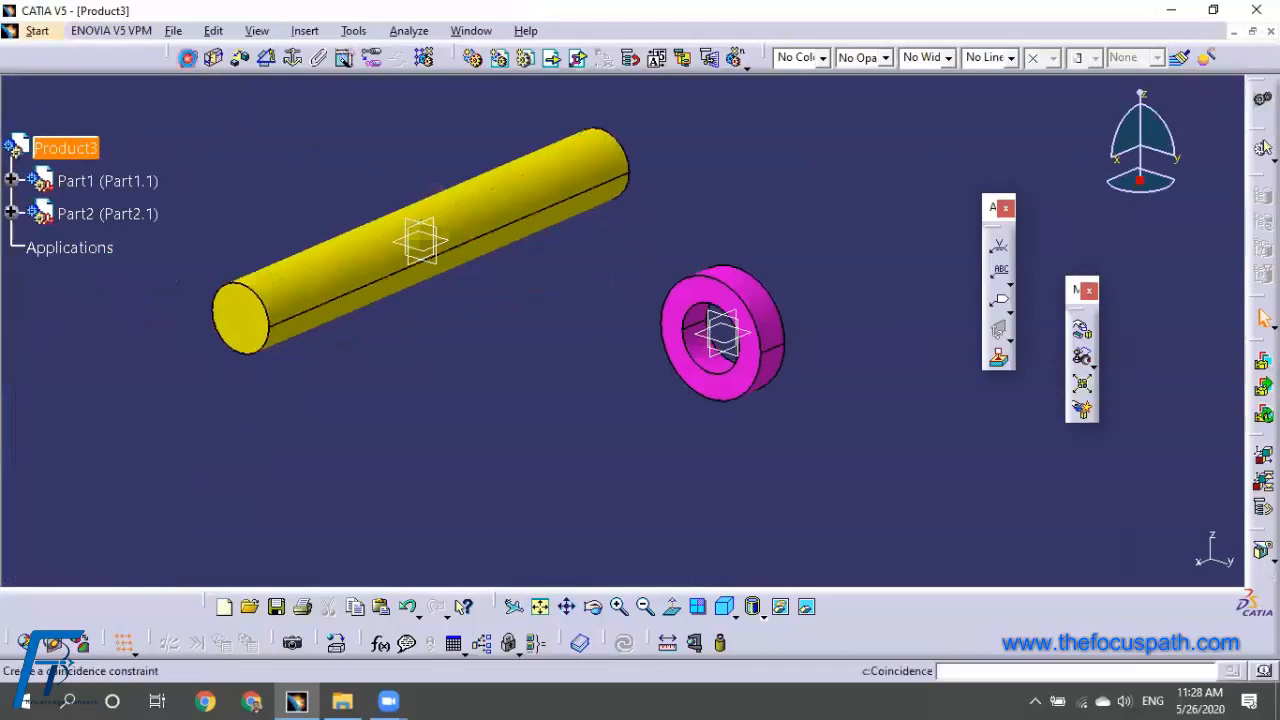
pyautogui.click(500, 212)
pyautogui.click(689, 349)
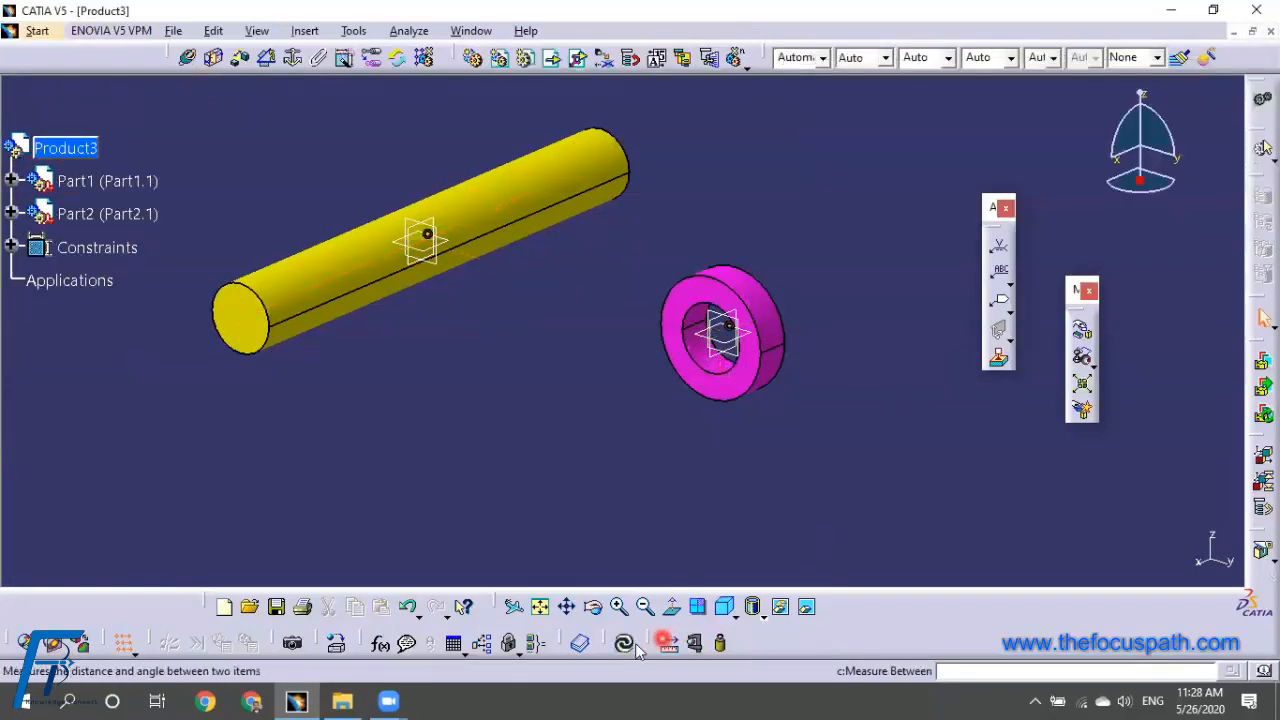
pyautogui.click(625, 646)
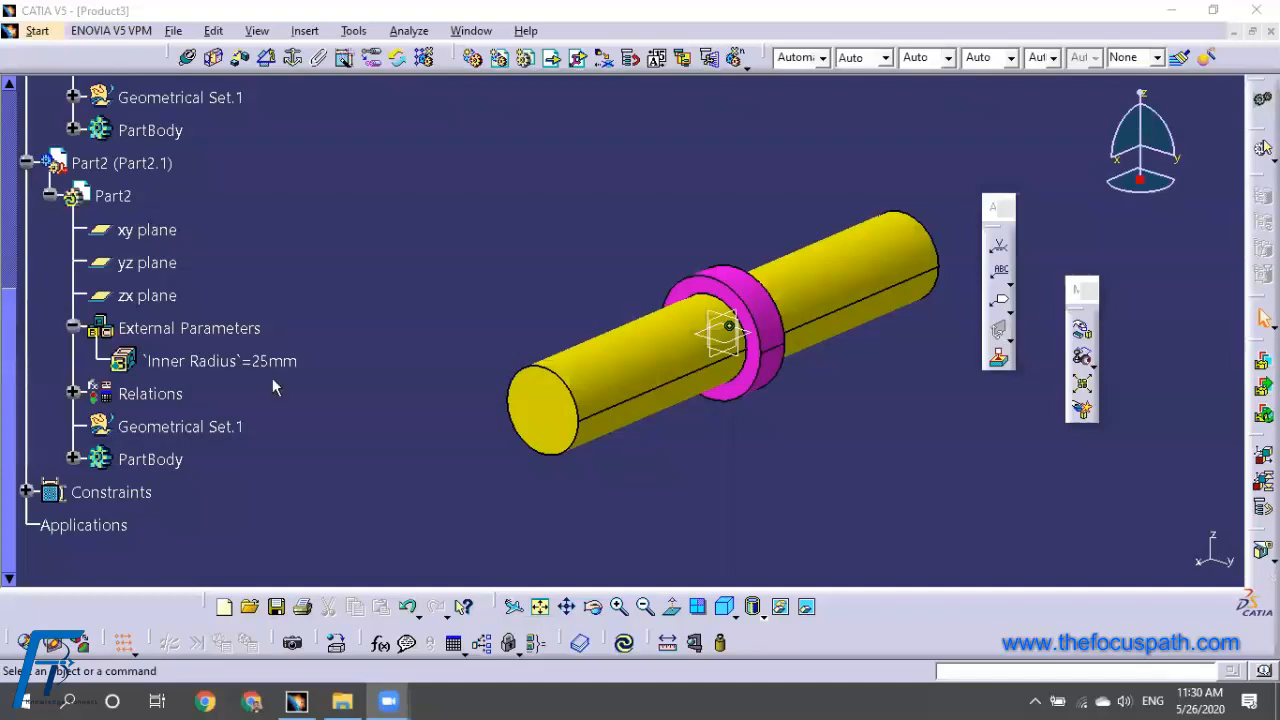
# Set Part1's Inner Radius parameter to 20 mm
pyautogui.scroll(3, 283, 280)
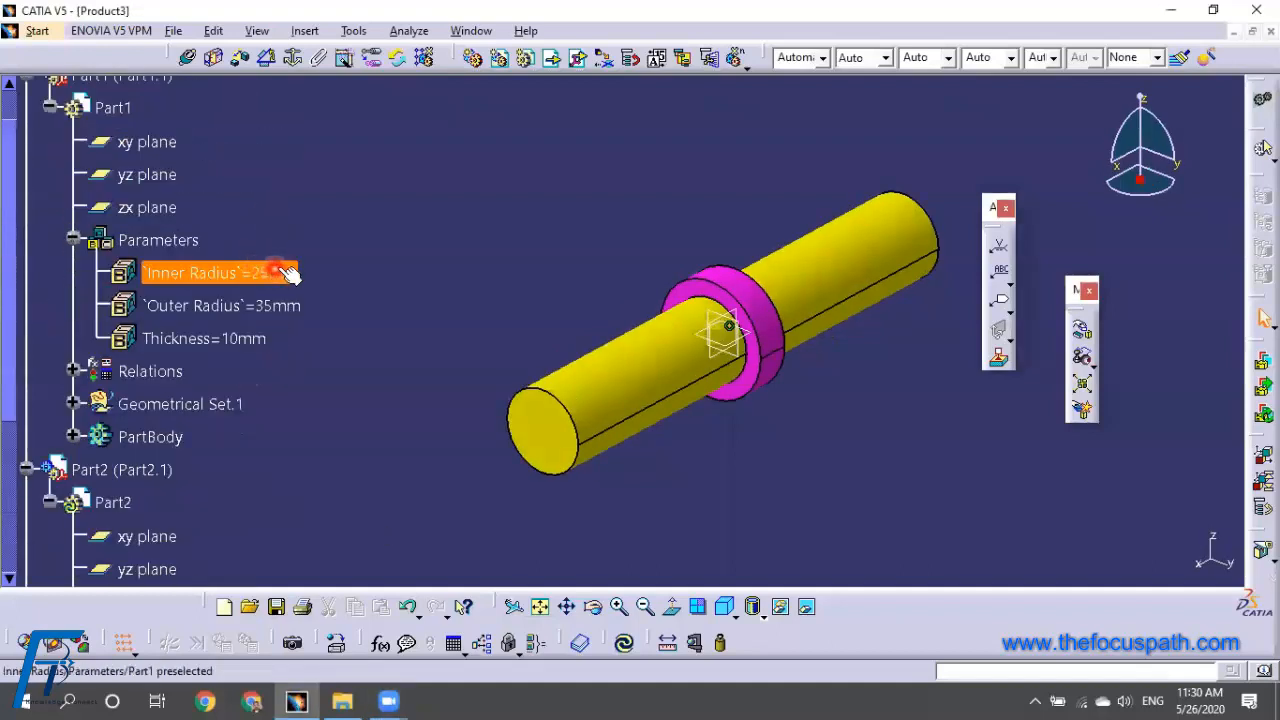
pyautogui.doubleClick(279, 269)
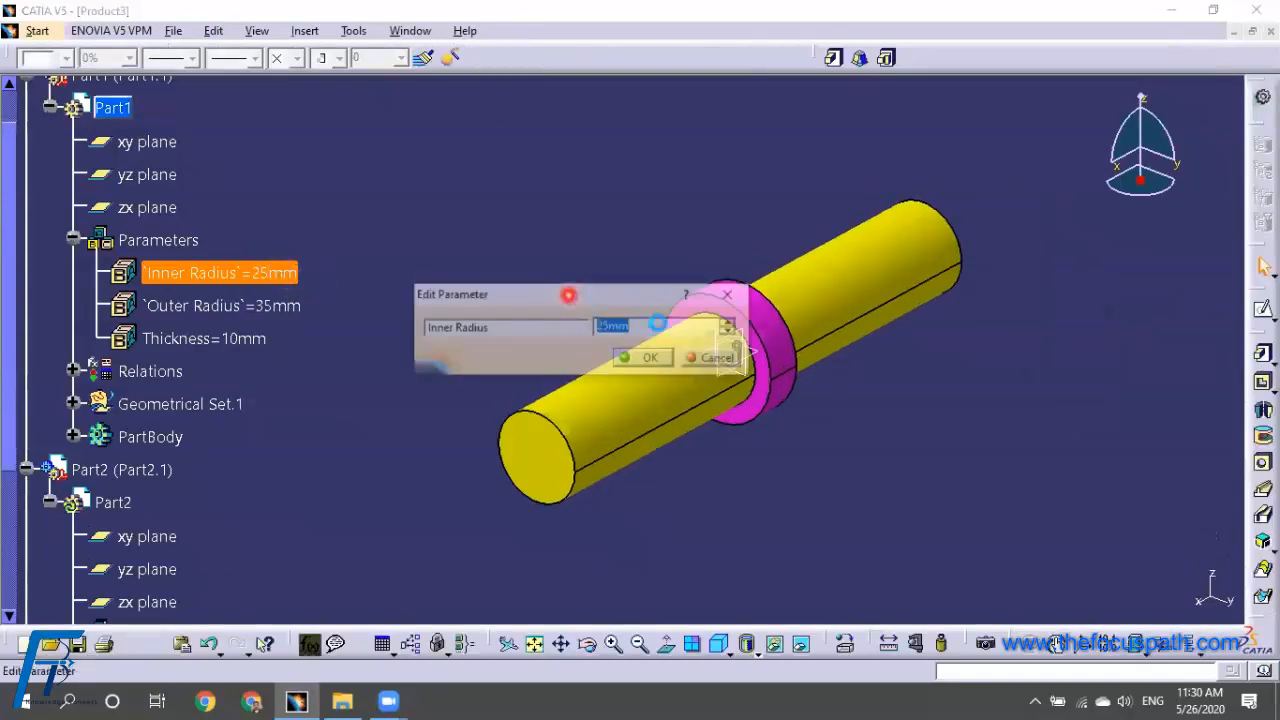
pyautogui.write('20')
pyautogui.click(644, 358)
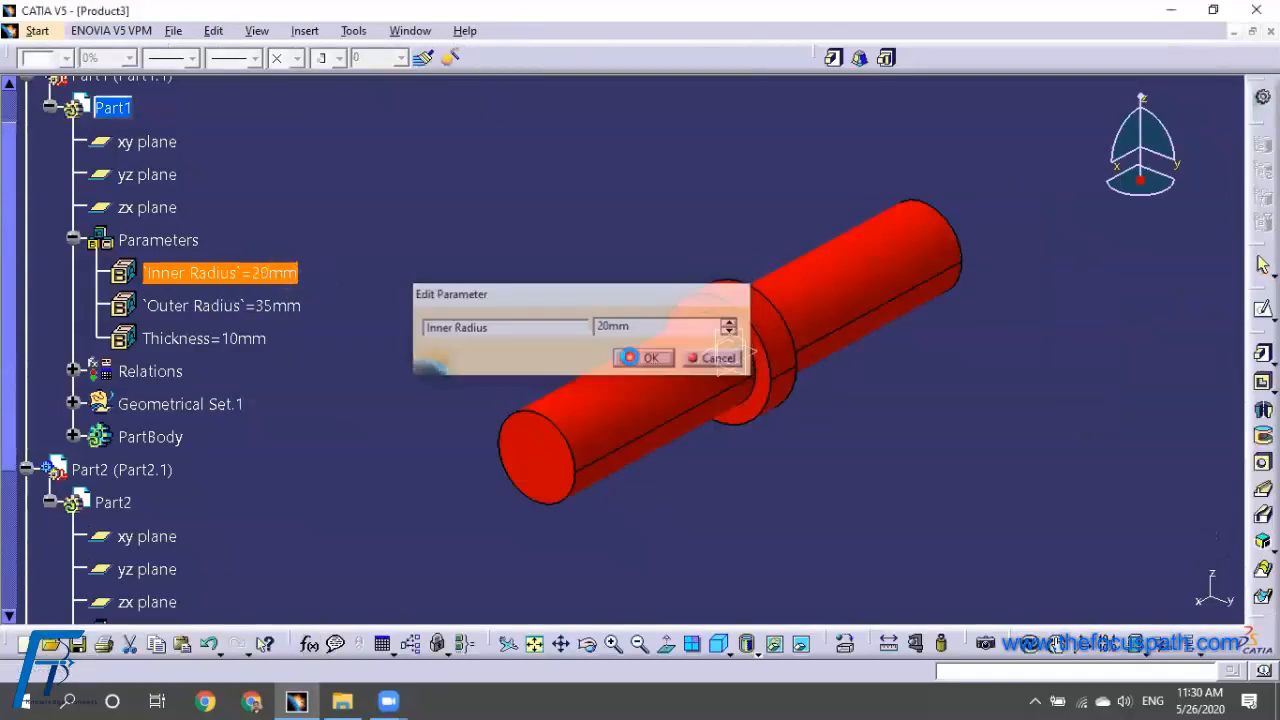
pyautogui.click(597, 259)
# Activate the Part2.1 component in the assembly and update it to the changed Inner Radius
pyautogui.scroll(-3, 569, 277)
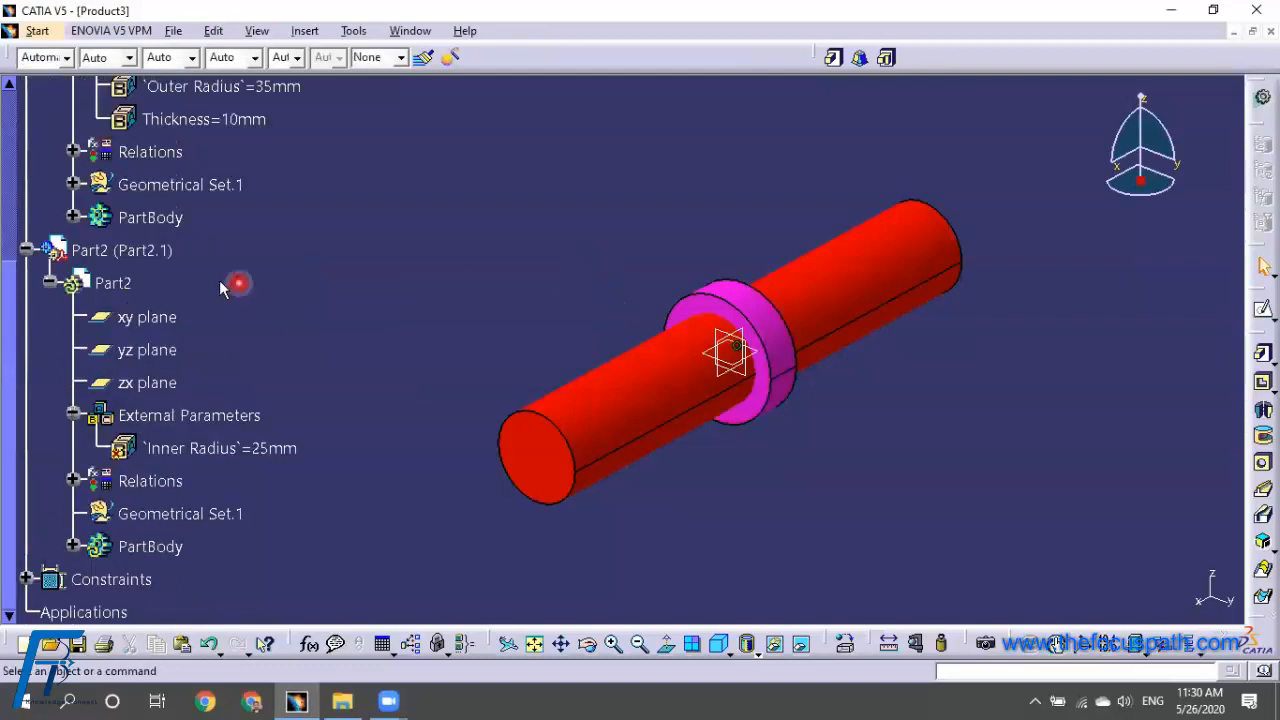
pyautogui.click(140, 252)
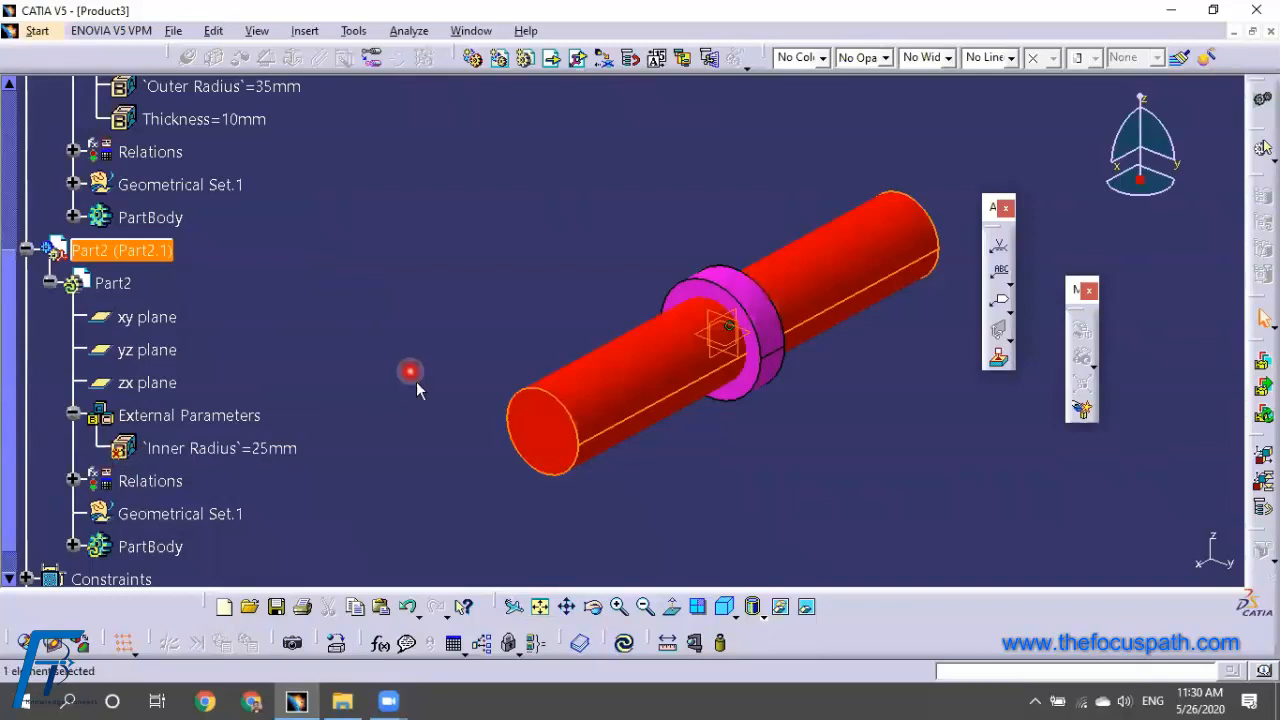
pyautogui.click(626, 643)
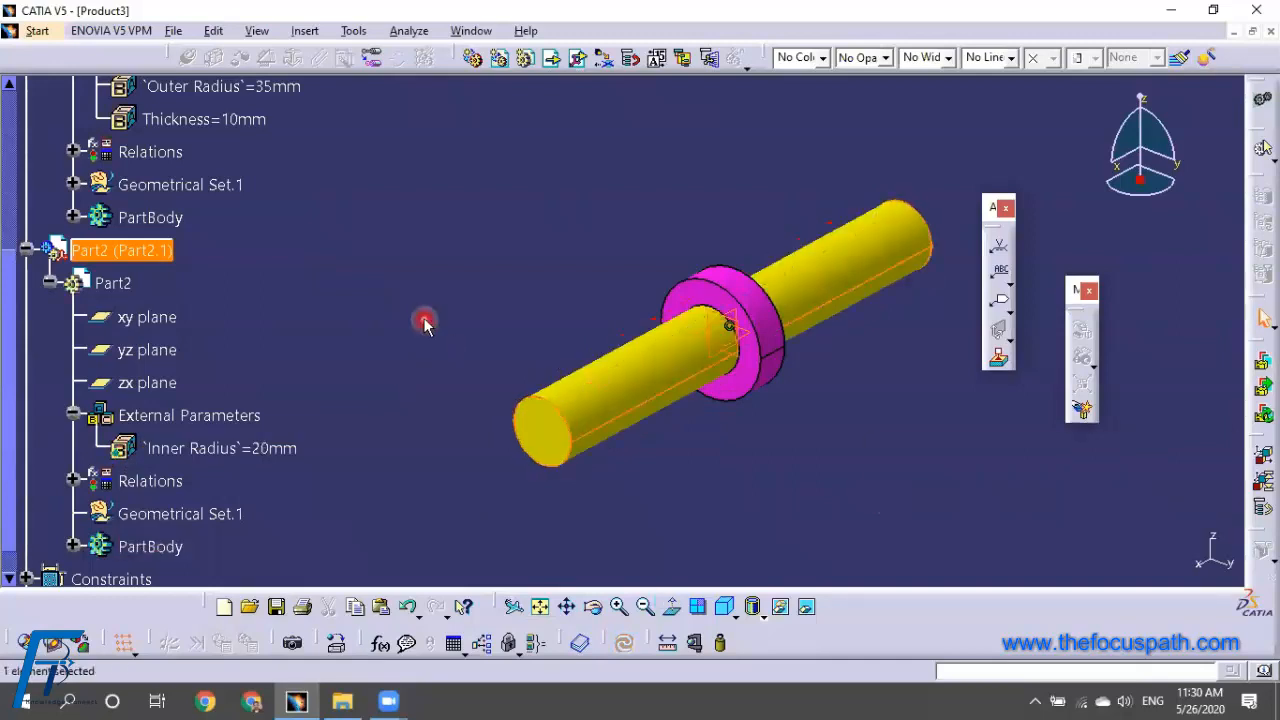
# Expand Part2's relations and review the formula that drives the shaft sketch's radius from the external parameter
pyautogui.scroll(-2, 424, 322)
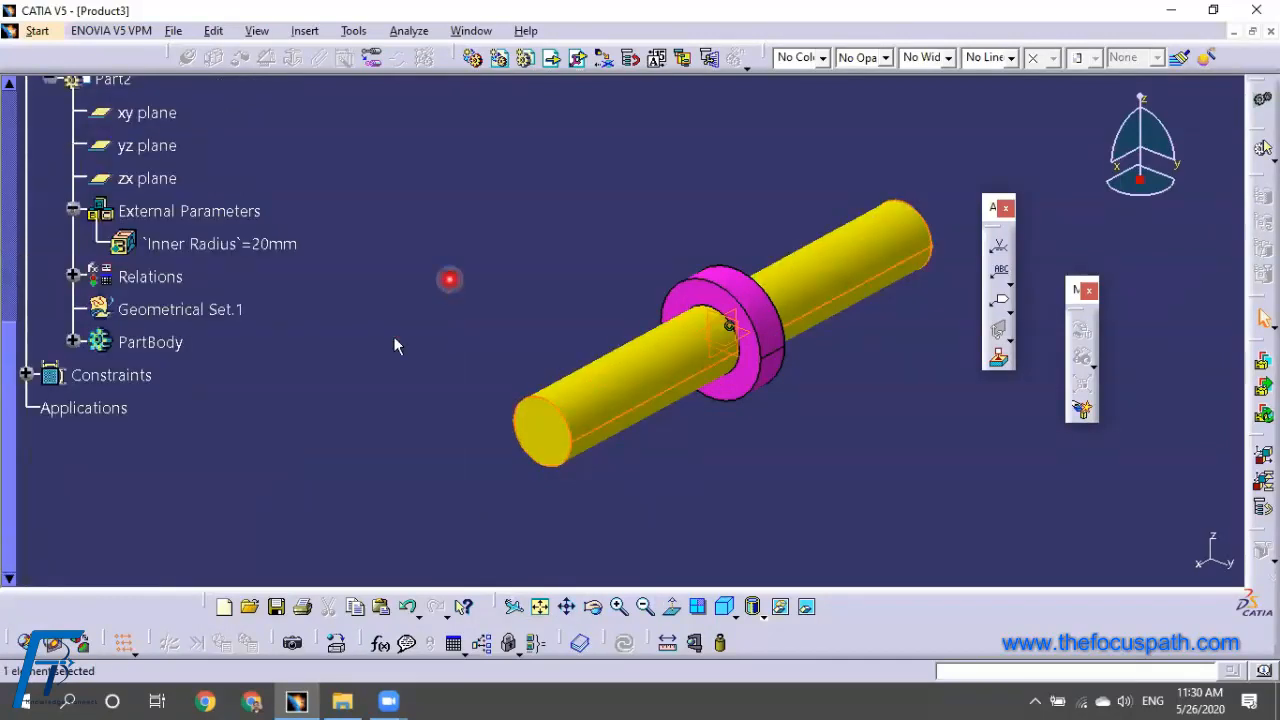
pyautogui.click(70, 277)
pyautogui.click(463, 325)
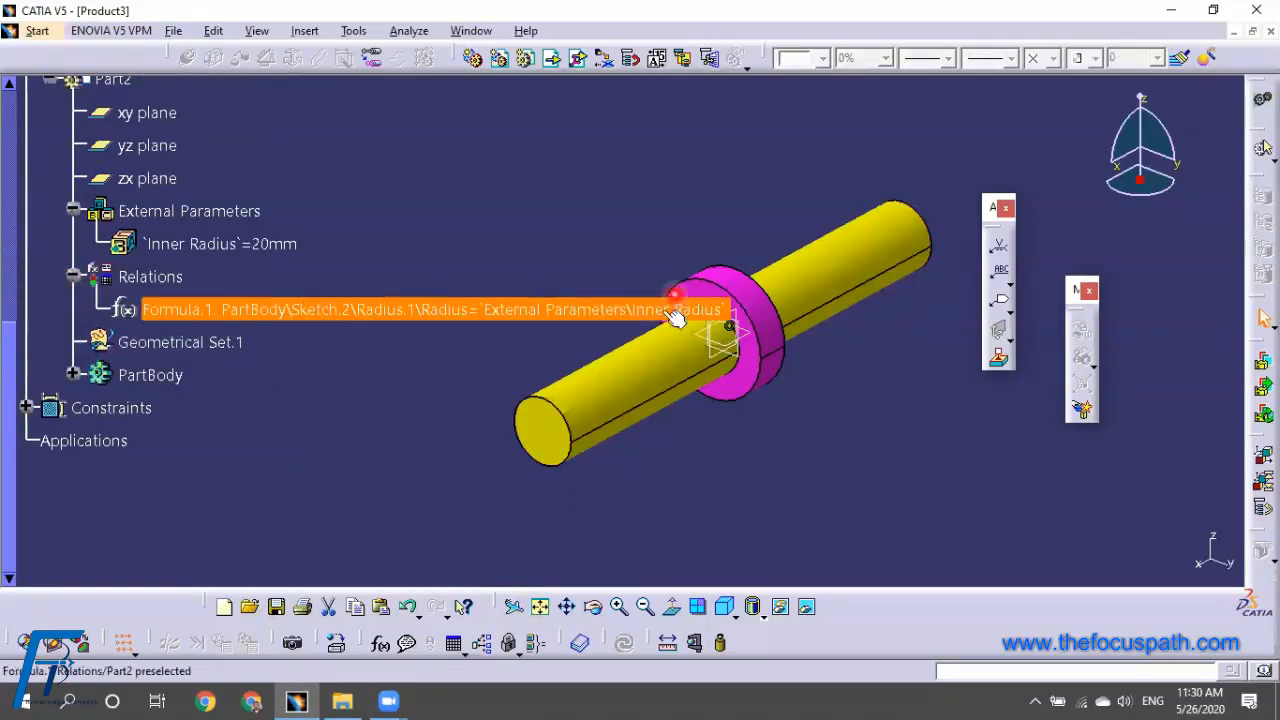
# Delete Part1's whole parameter set and dismiss the deletion impact report
pyautogui.scroll(2, 510, 320)
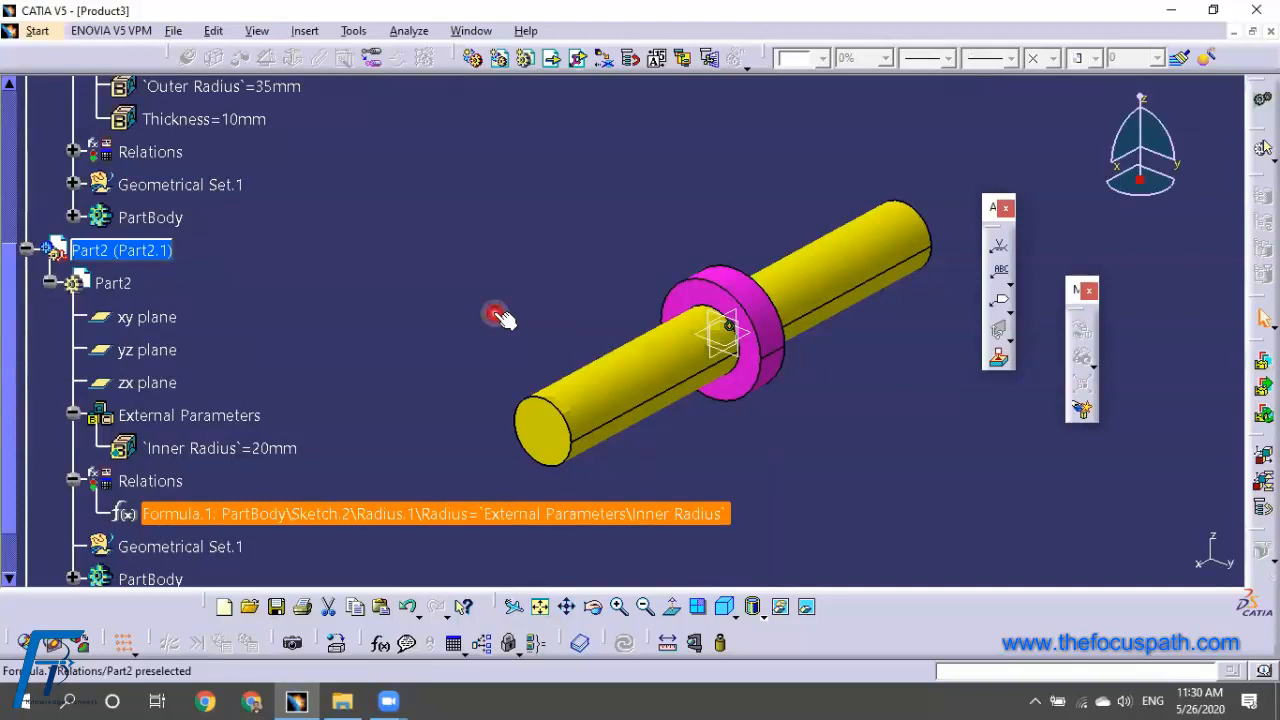
pyautogui.scroll(2, 474, 294)
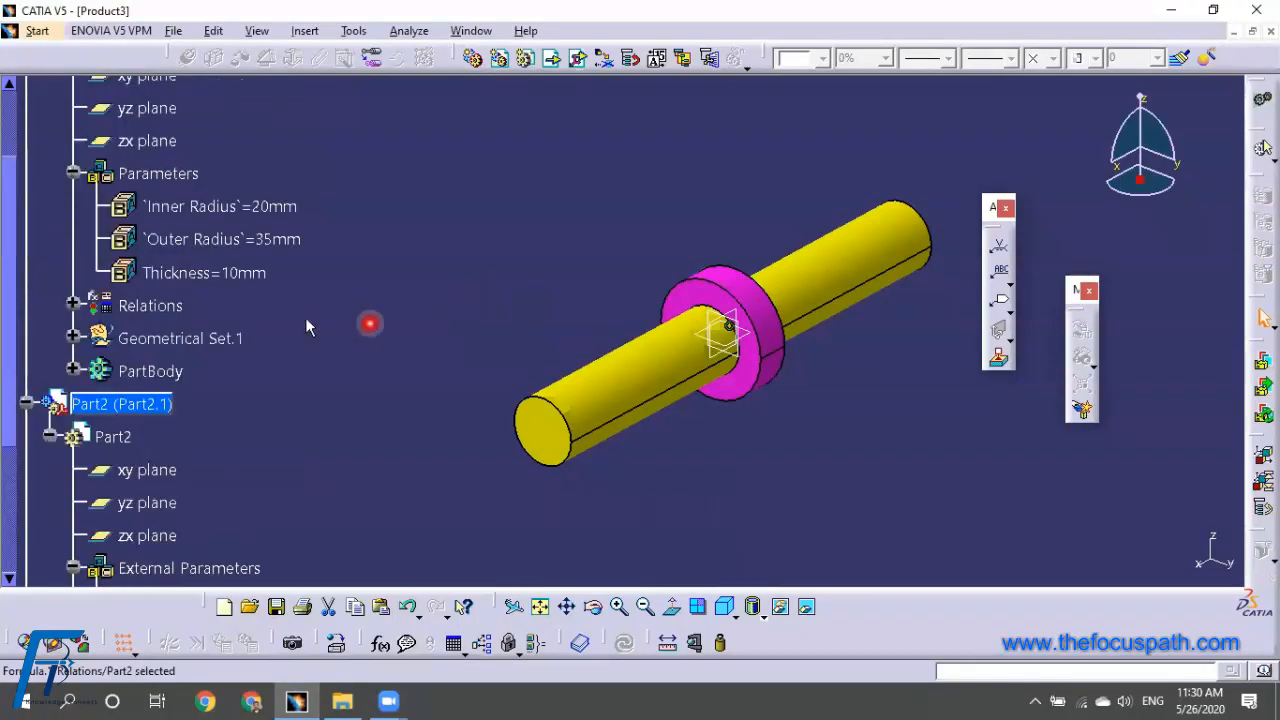
pyautogui.rightClick(186, 175)
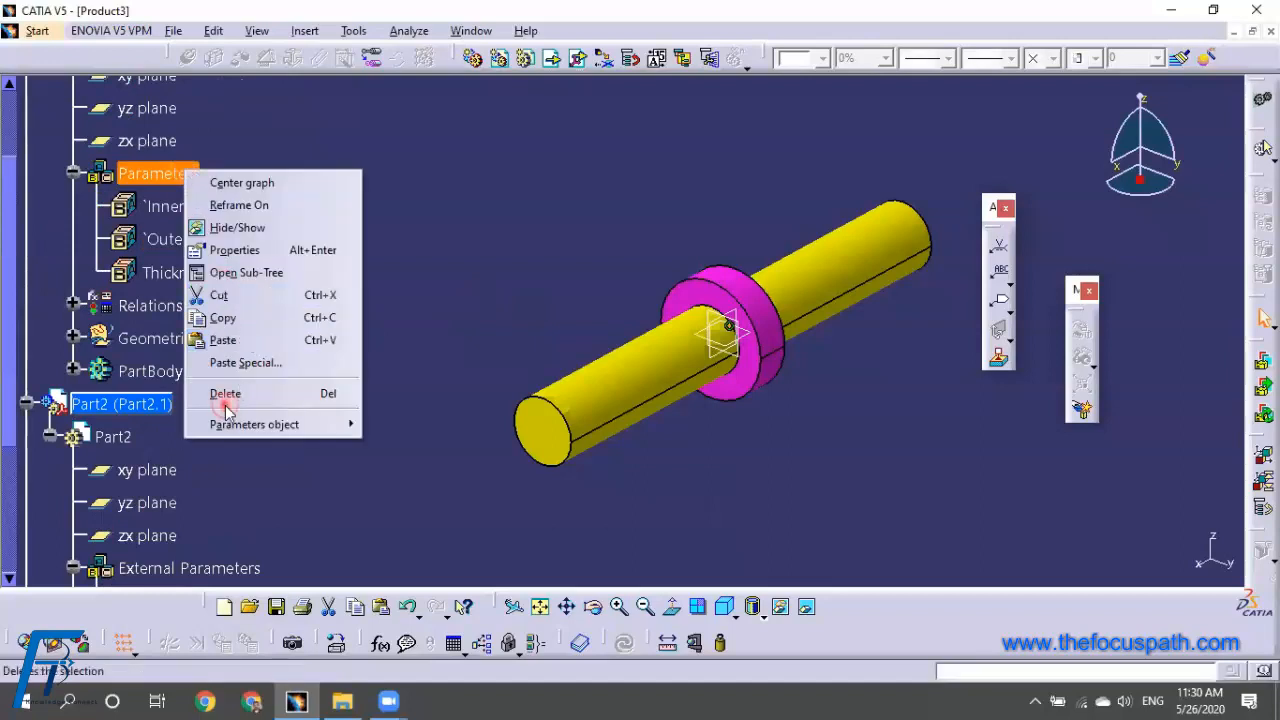
pyautogui.click(402, 402)
pyautogui.click(1114, 448)
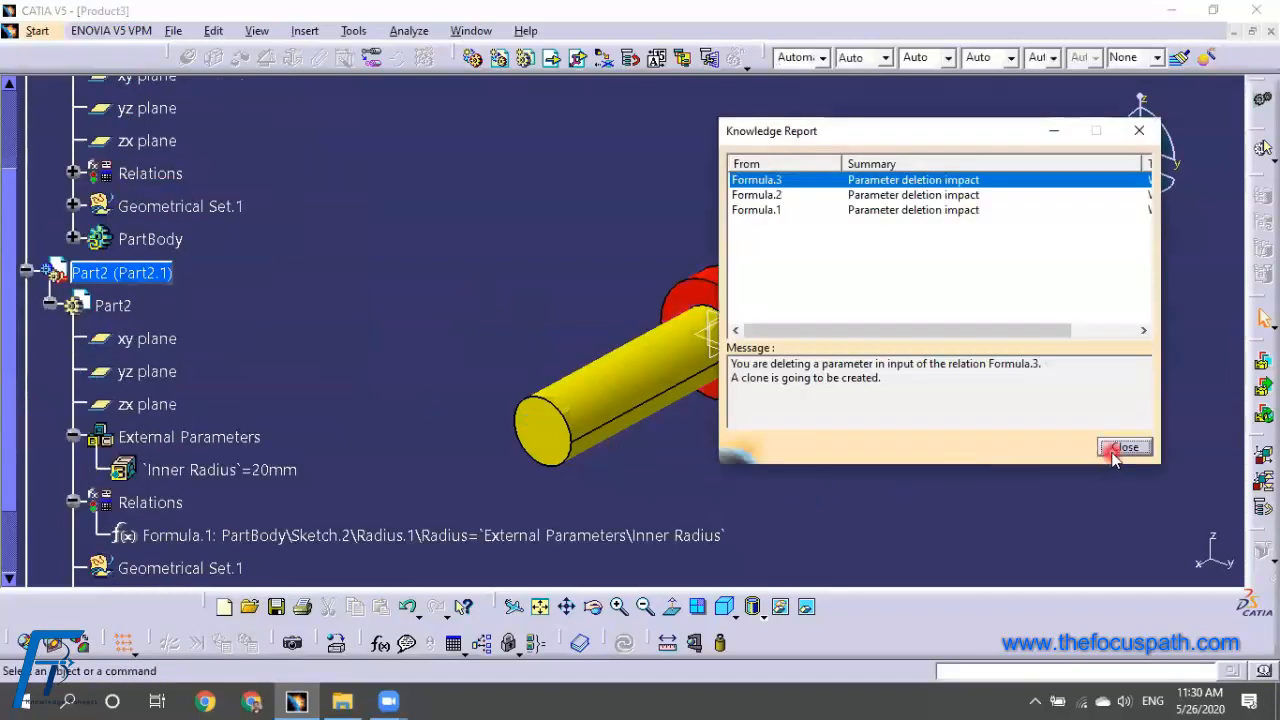
# Delete Part2's external parameter set and dismiss the deletion impact report
pyautogui.scroll(-2, 474, 326)
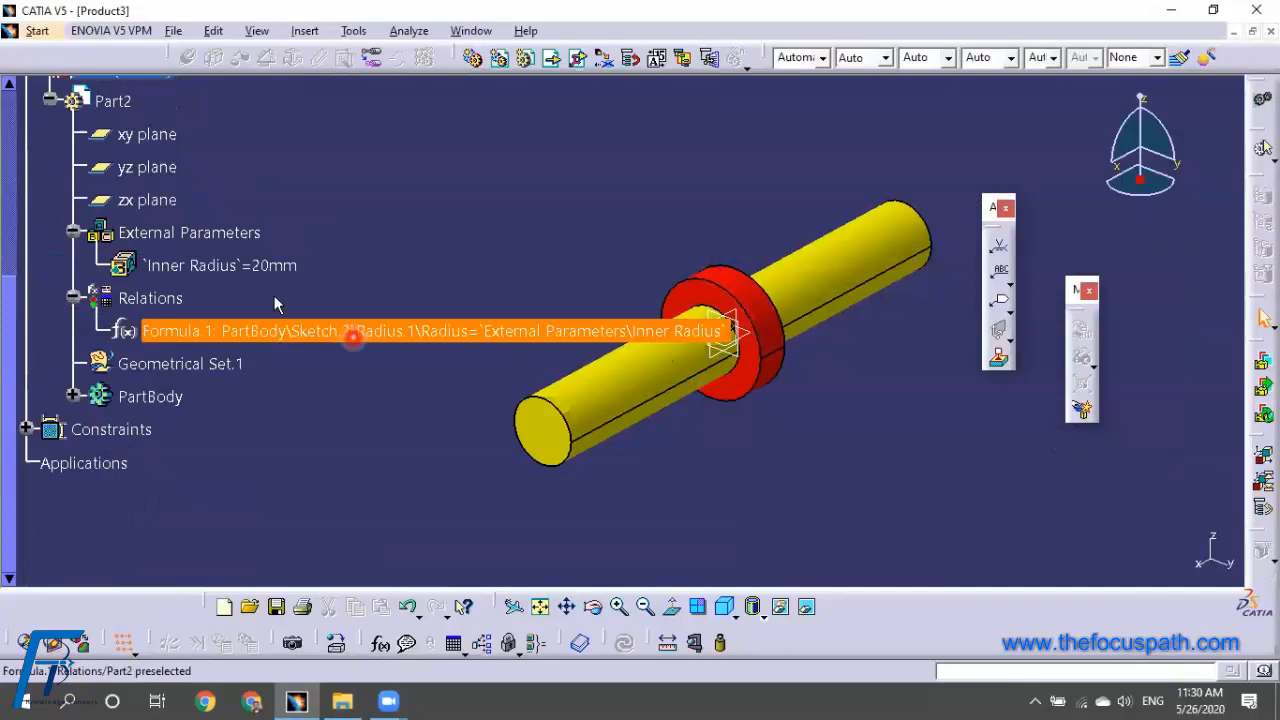
pyautogui.click(245, 233)
pyautogui.rightClick(245, 233)
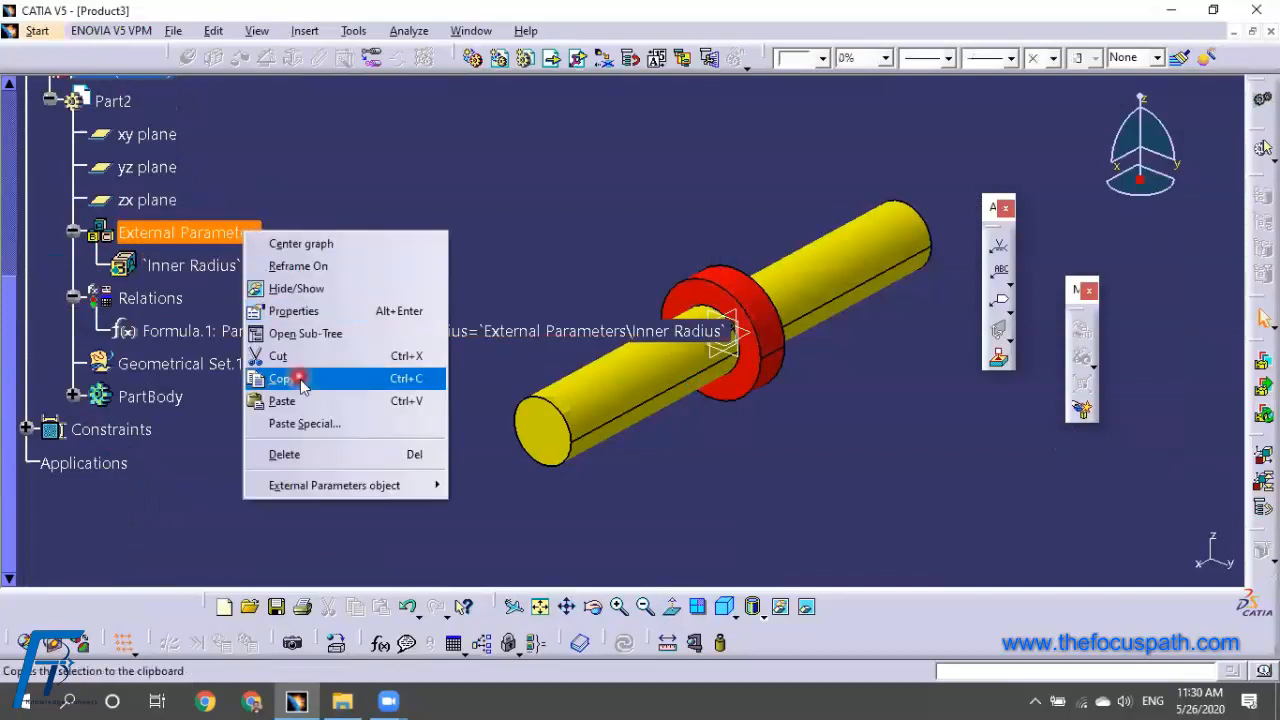
pyautogui.click(284, 452)
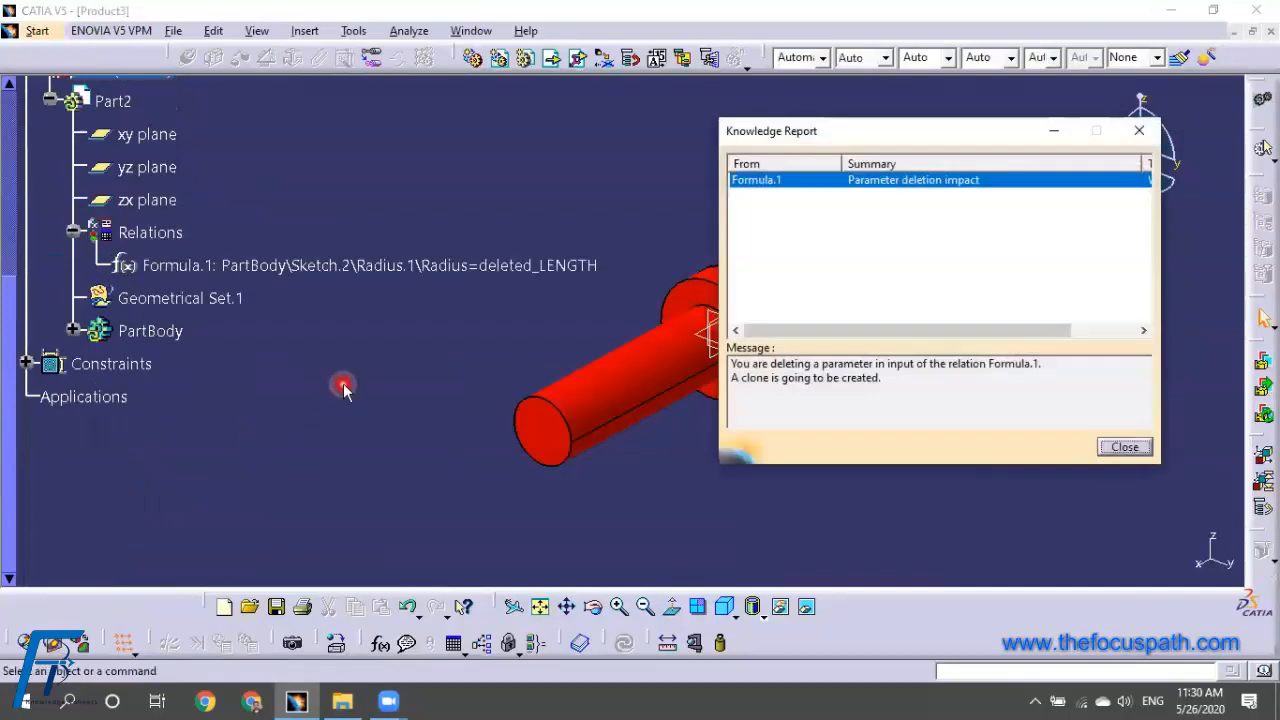
pyautogui.click(1139, 130)
# Delete the radius formula from Part2's relations
pyautogui.click(329, 265)
pyautogui.rightClick(329, 265)
pyautogui.click(357, 491)
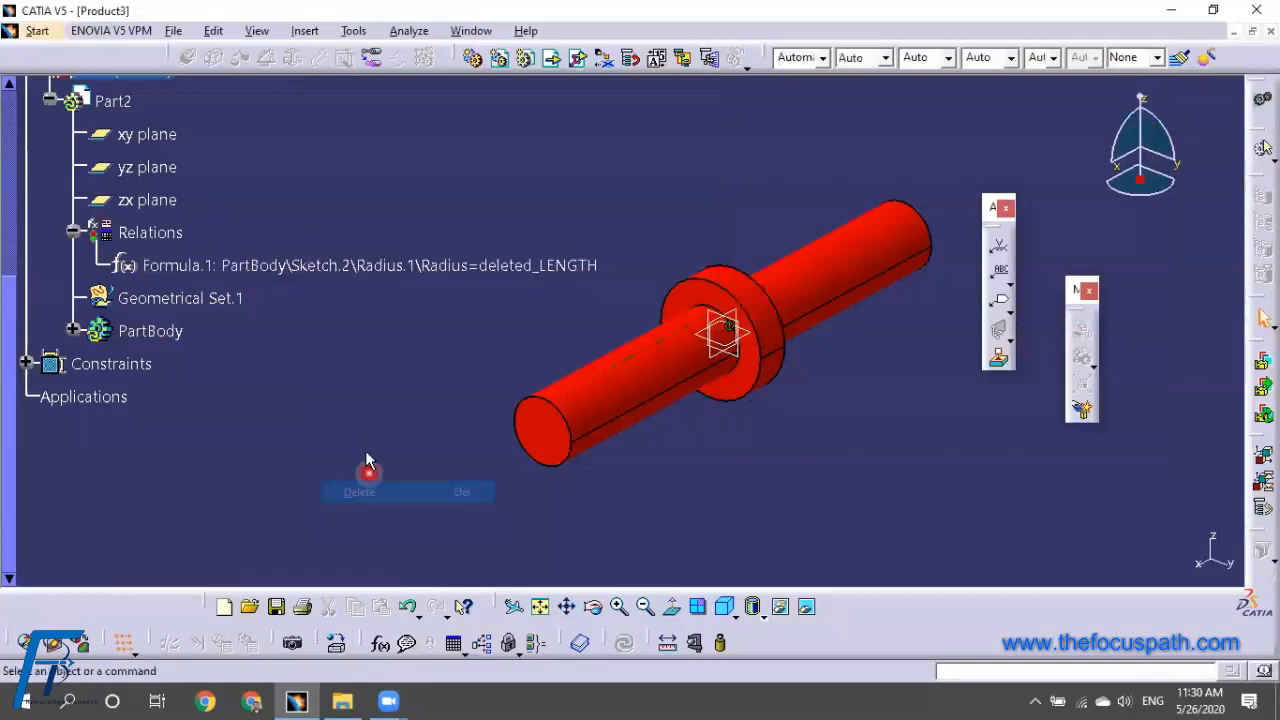
# Activate Part2 for editing and delete the shaft's Pad.2 from its PartBody, keeping Sketch.2
pyautogui.click(72, 298)
pyautogui.rightClick(177, 331)
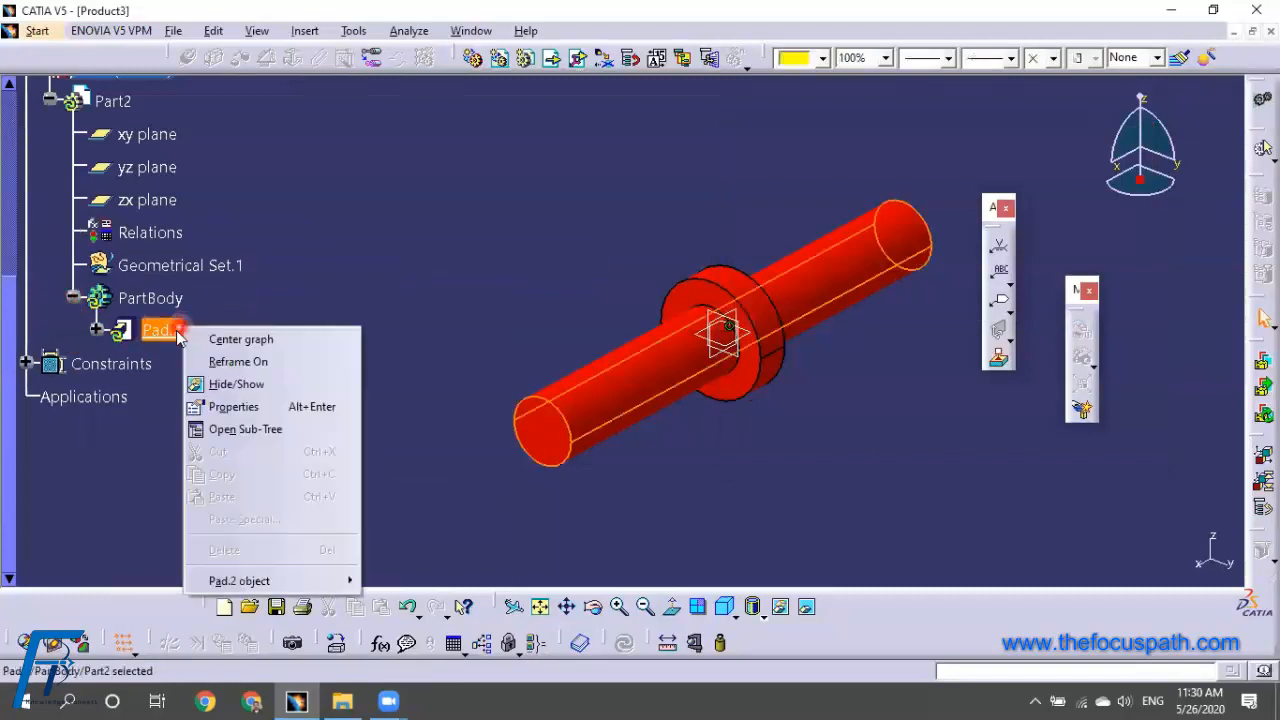
pyautogui.click(287, 378)
pyautogui.rightClick(161, 328)
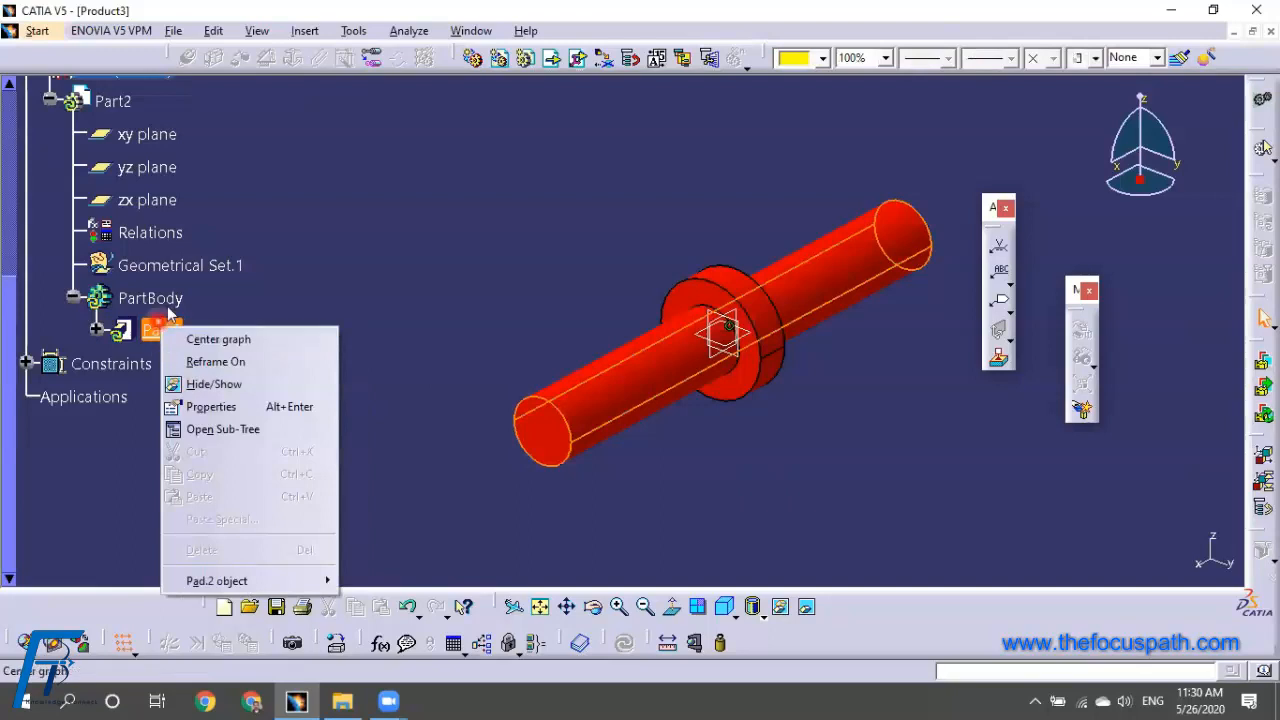
pyautogui.doubleClick(166, 306)
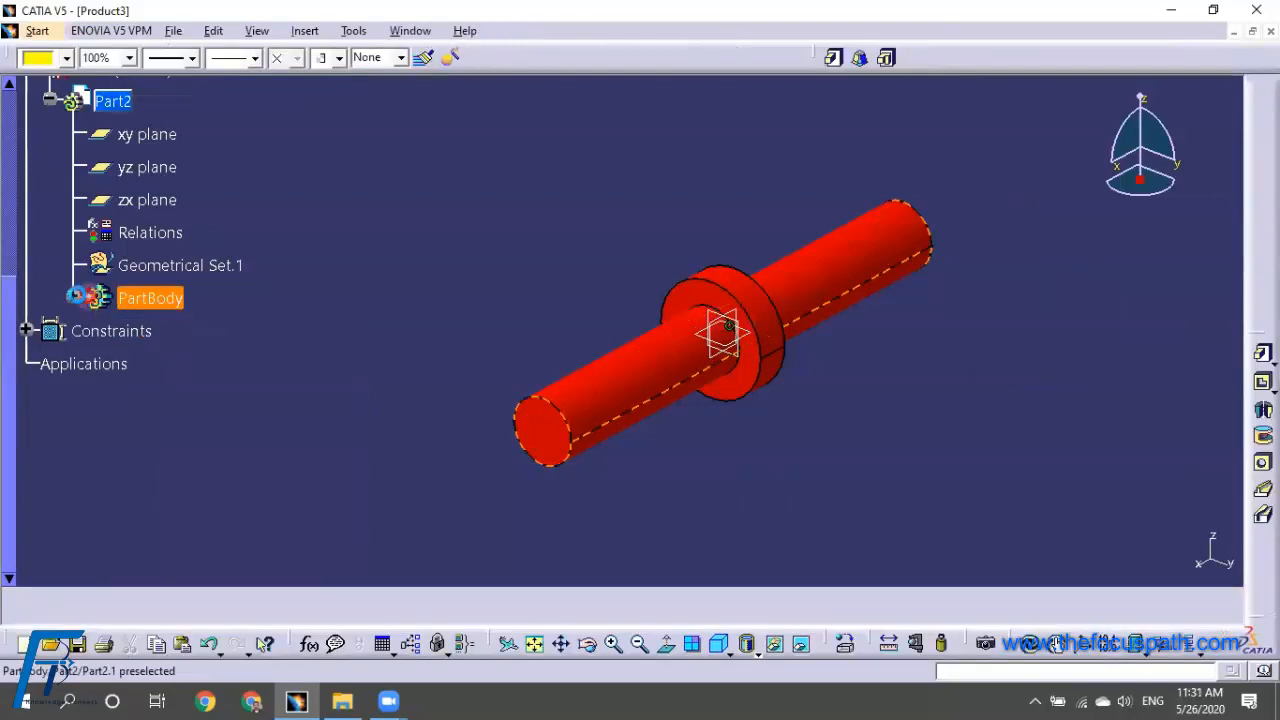
pyautogui.click(72, 297)
pyautogui.rightClick(161, 329)
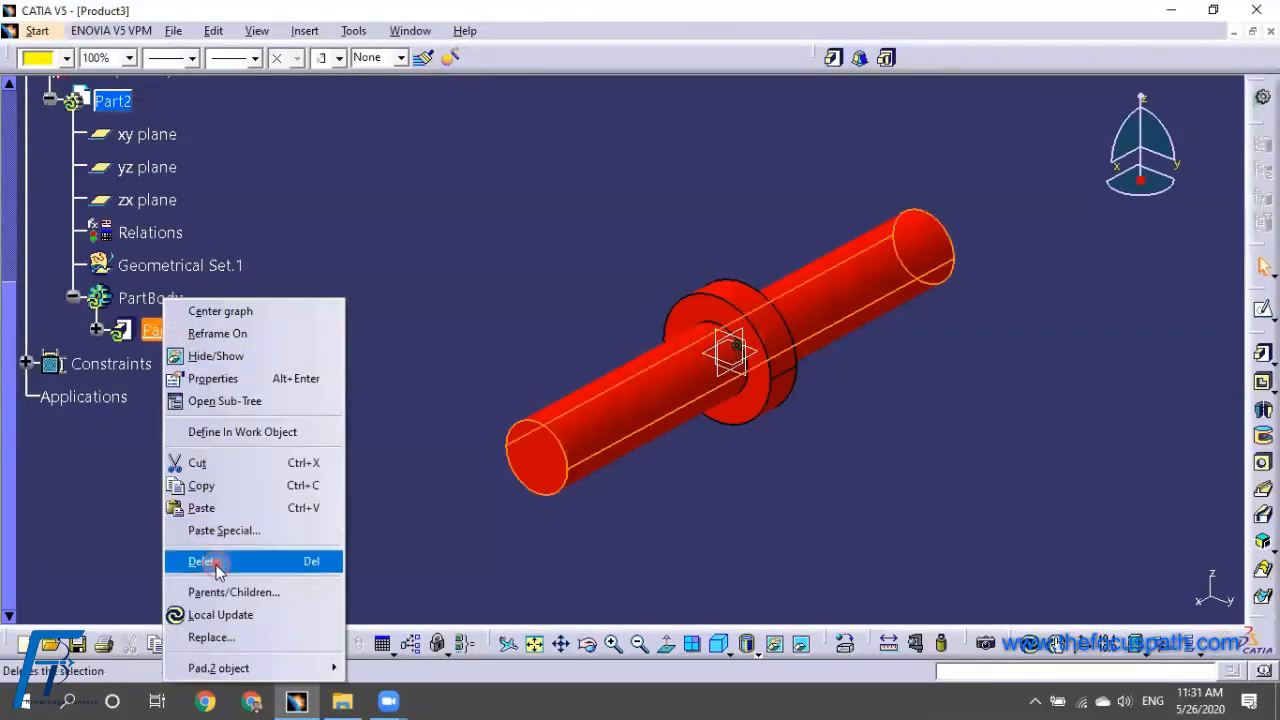
pyautogui.click(205, 562)
pyautogui.click(326, 384)
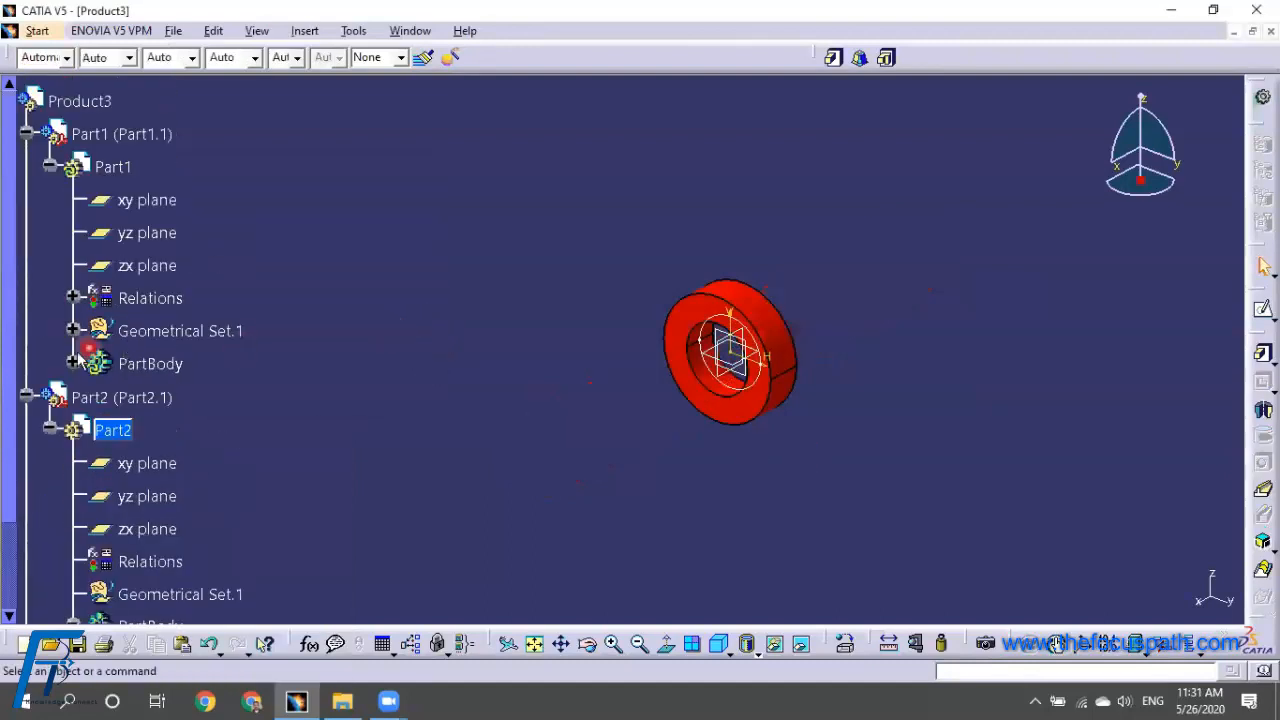
# Run a local update on Part1's PartBody and collapse Part1 in the tree
pyautogui.click(72, 363)
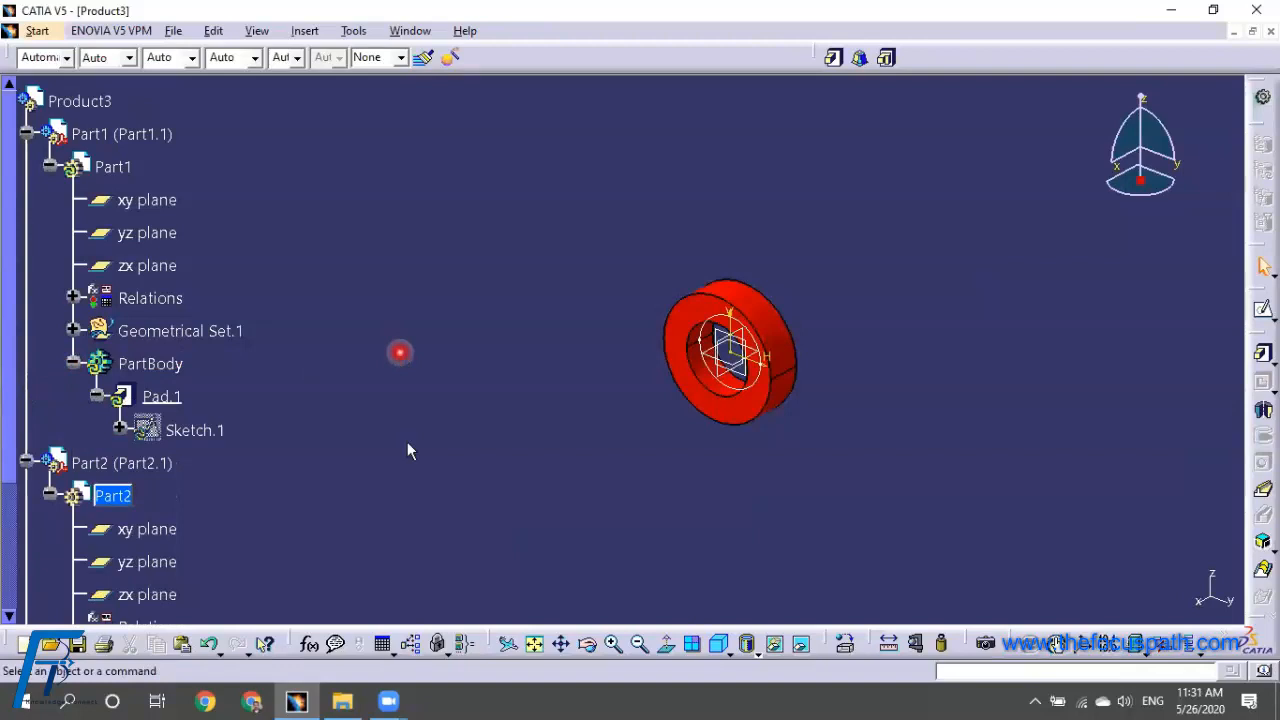
pyautogui.click(150, 364)
pyautogui.rightClick(165, 364)
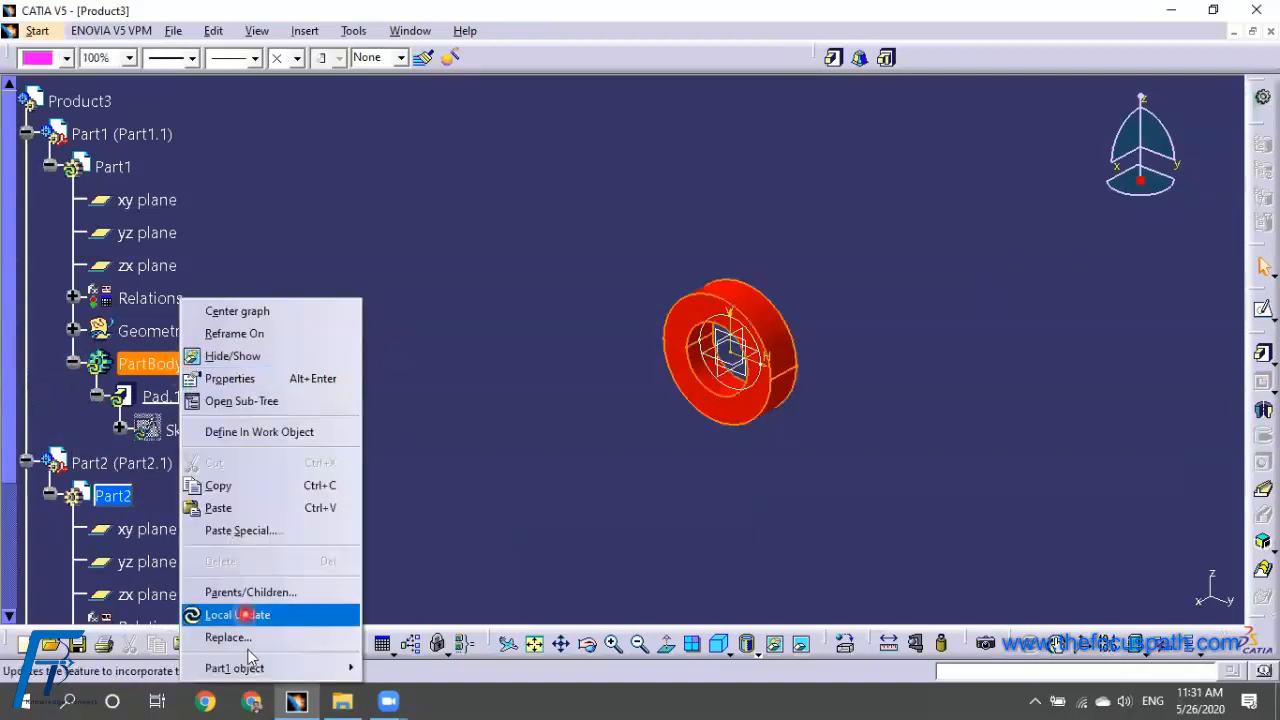
pyautogui.click(237, 614)
pyautogui.click(497, 406)
pyautogui.moveTo(531, 411)
pyautogui.mouseDown(button='middle')
pyautogui.moveTo(606, 349)
pyautogui.moveTo(732, 196)
pyautogui.moveTo(663, 277)
pyautogui.moveTo(483, 380)
pyautogui.moveTo(486, 294)
pyautogui.moveTo(381, 231)
pyautogui.moveTo(349, 246)
pyautogui.moveTo(354, 400)
pyautogui.mouseUp(button='middle')
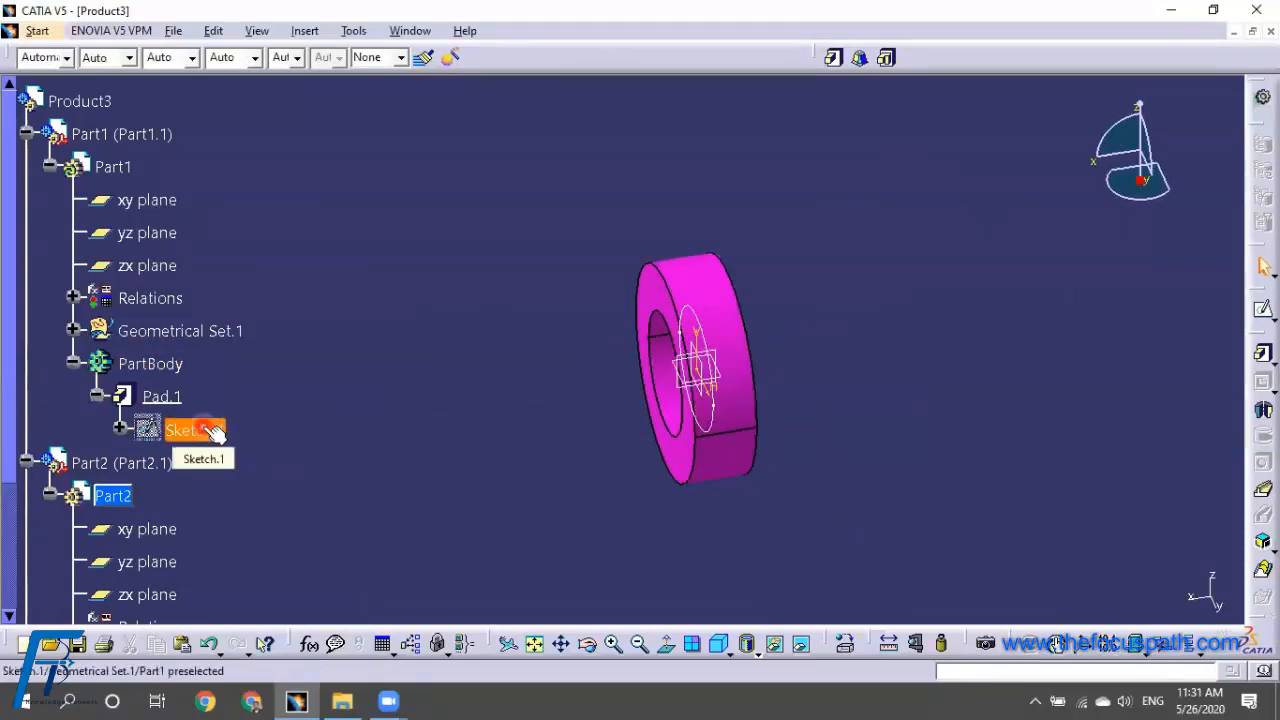
pyautogui.moveTo(518, 364)
pyautogui.mouseDown(button='middle')
pyautogui.moveTo(526, 320)
pyautogui.moveTo(603, 380)
pyautogui.moveTo(524, 348)
pyautogui.mouseUp(button='middle')
pyautogui.click(49, 166)
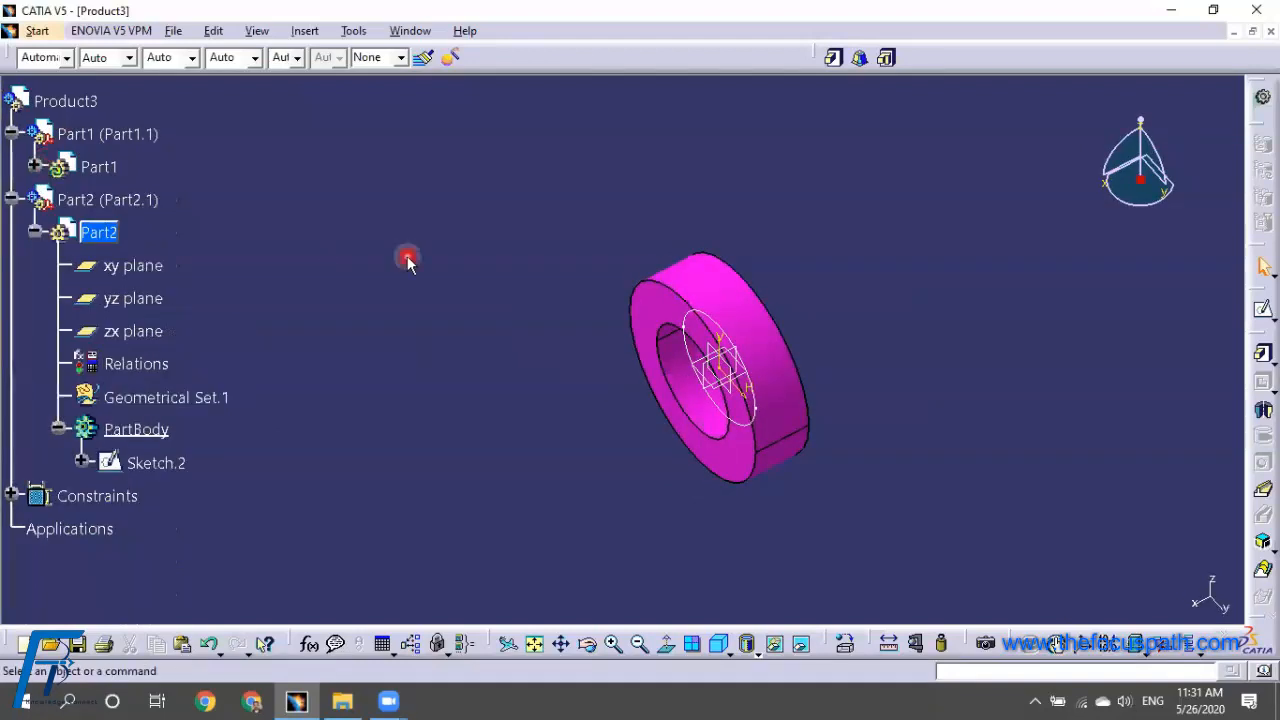
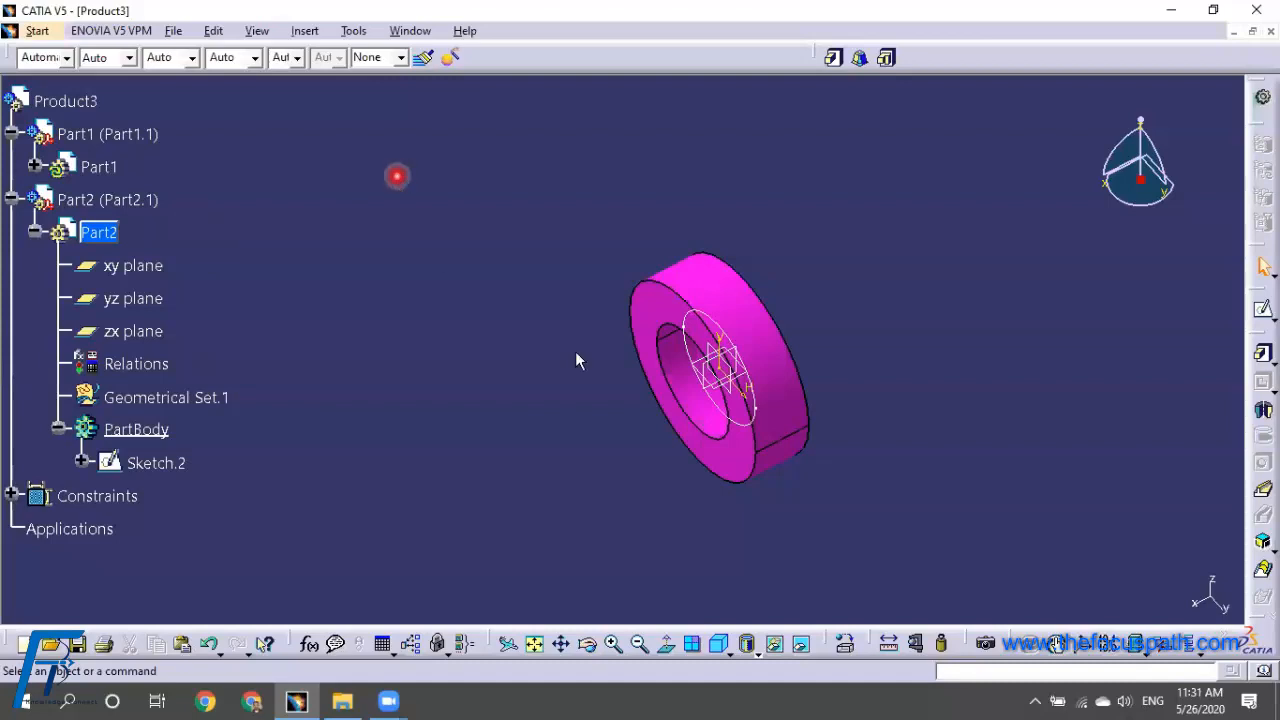
# Expand Part1 in the tree and activate it for editing in Part Design
pyautogui.click(700, 427)
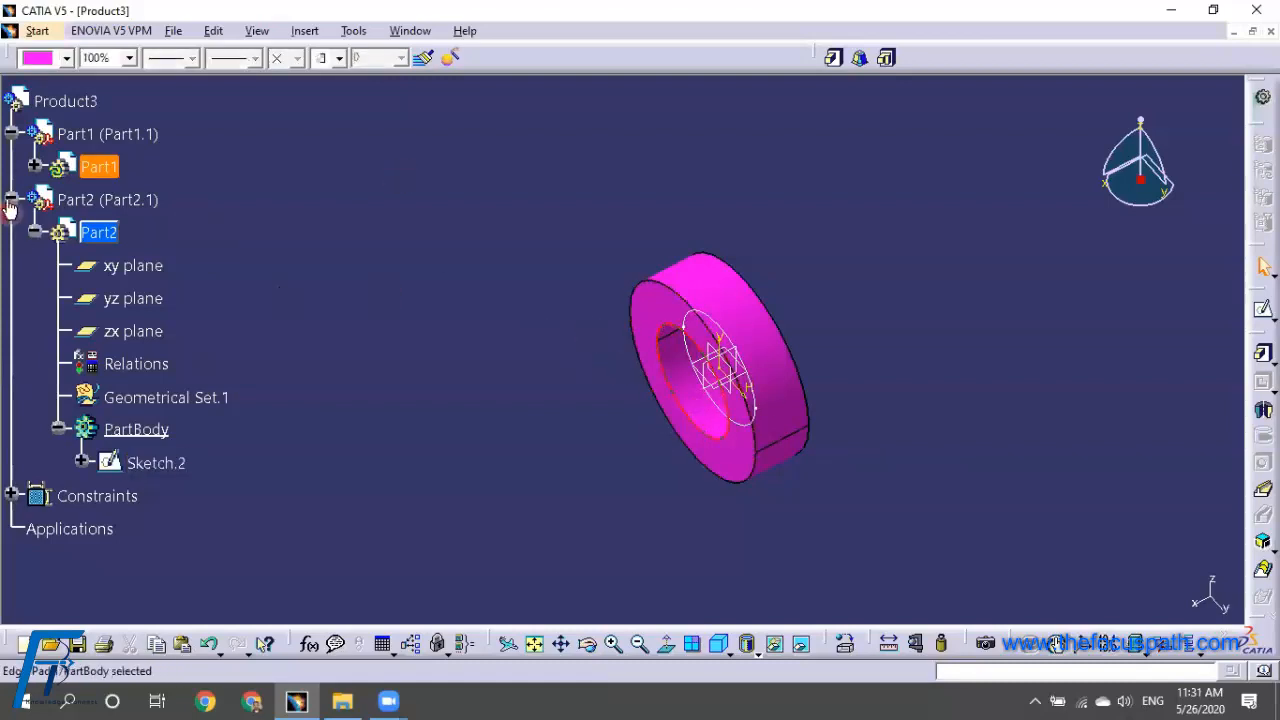
pyautogui.click(34, 166)
pyautogui.click(386, 189)
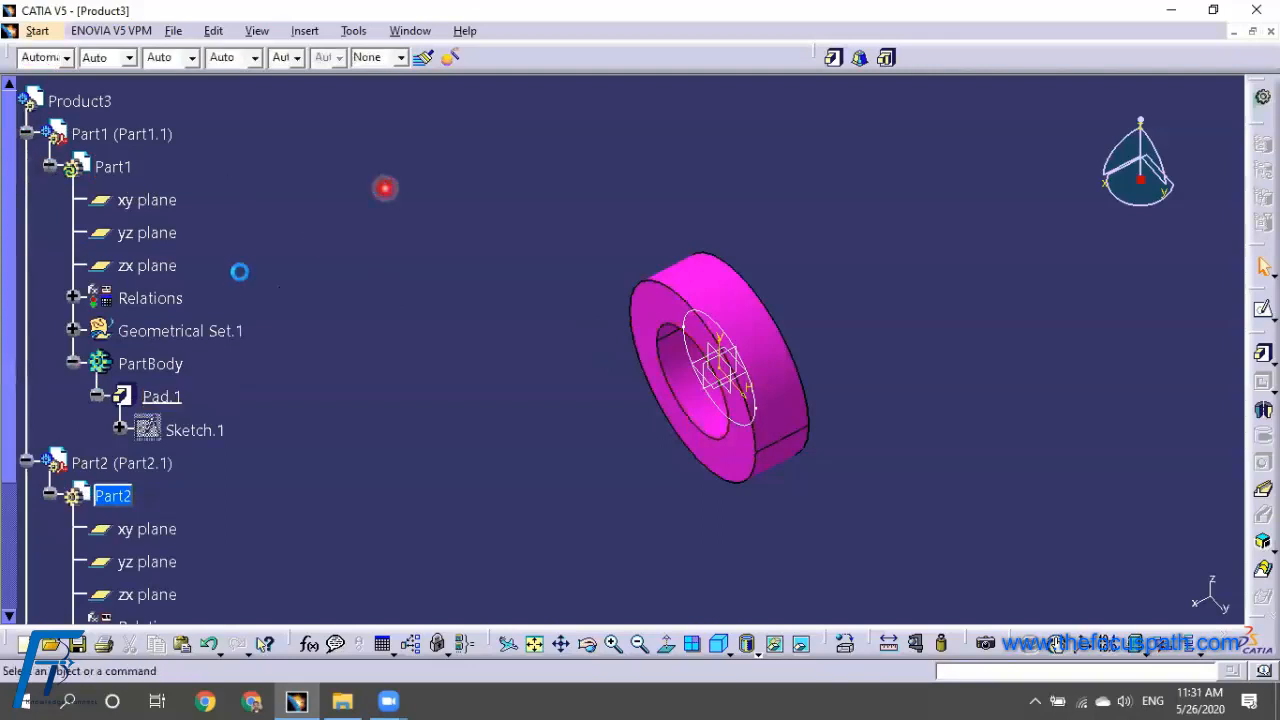
pyautogui.doubleClick(142, 133)
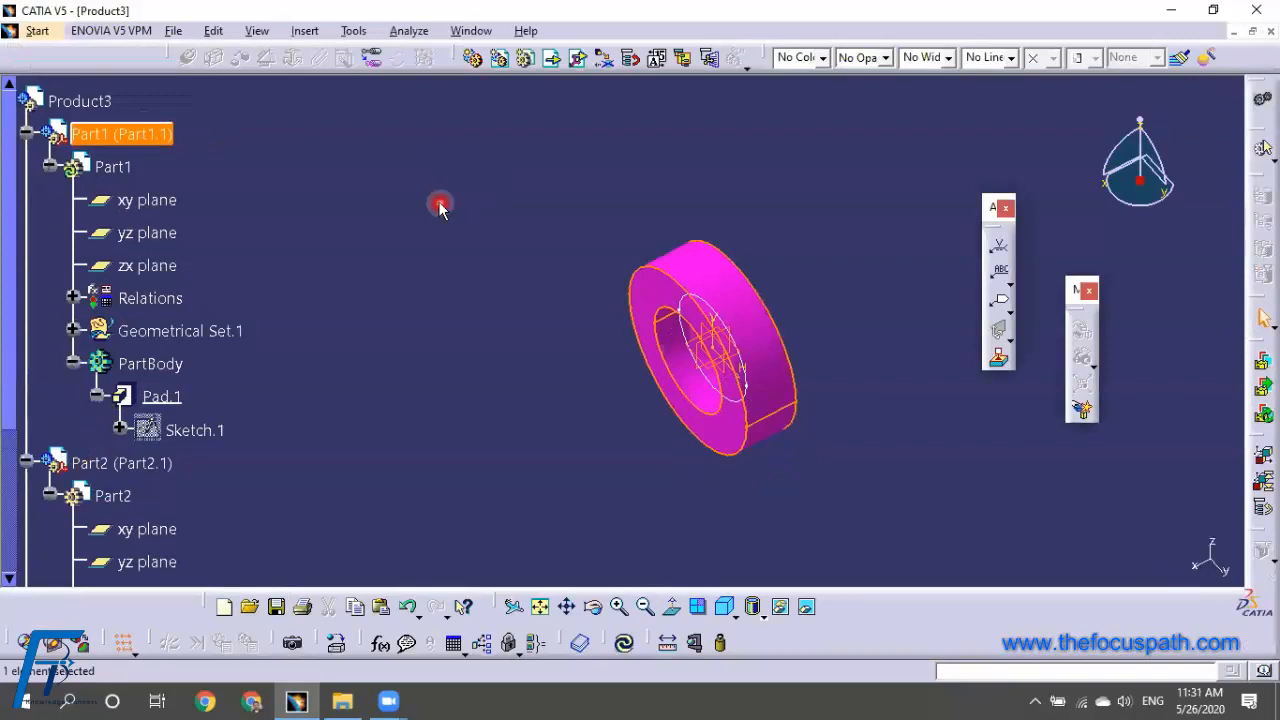
pyautogui.doubleClick(133, 166)
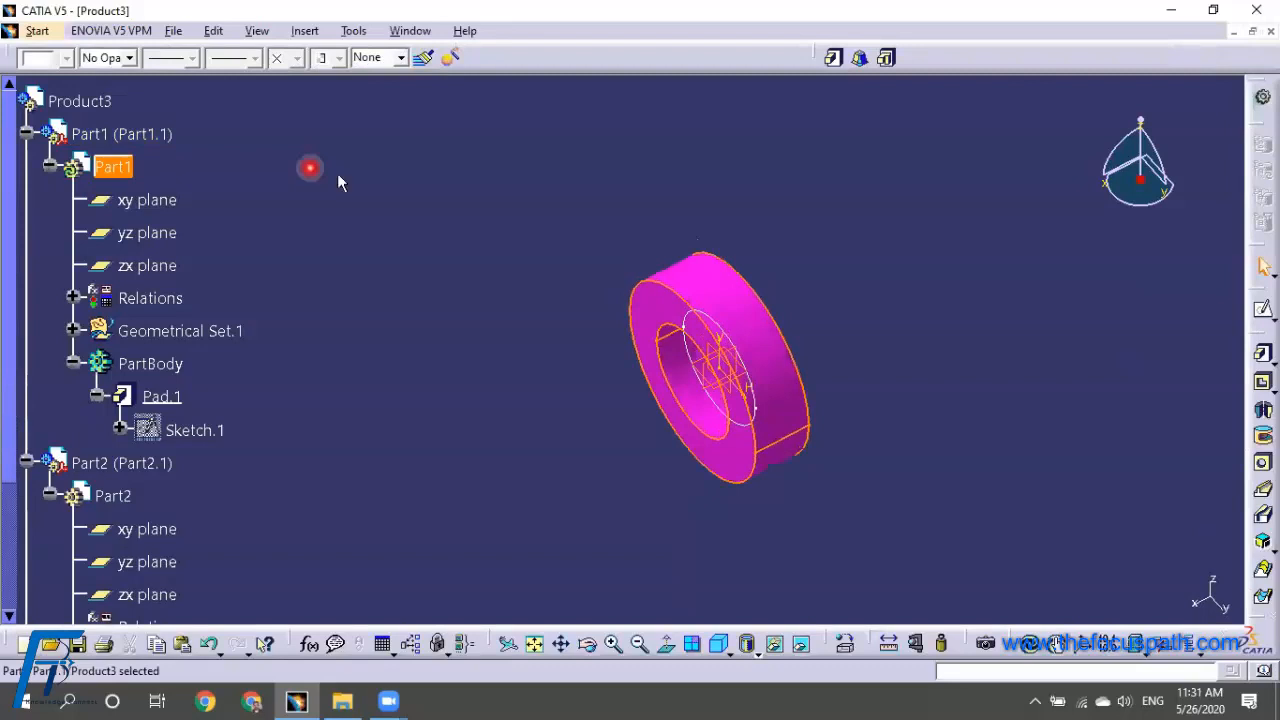
pyautogui.click(399, 231)
# Publish the inner circular edge of Part1's Pad.1 and expand Part1's Publications in the tree
pyautogui.click(354, 31)
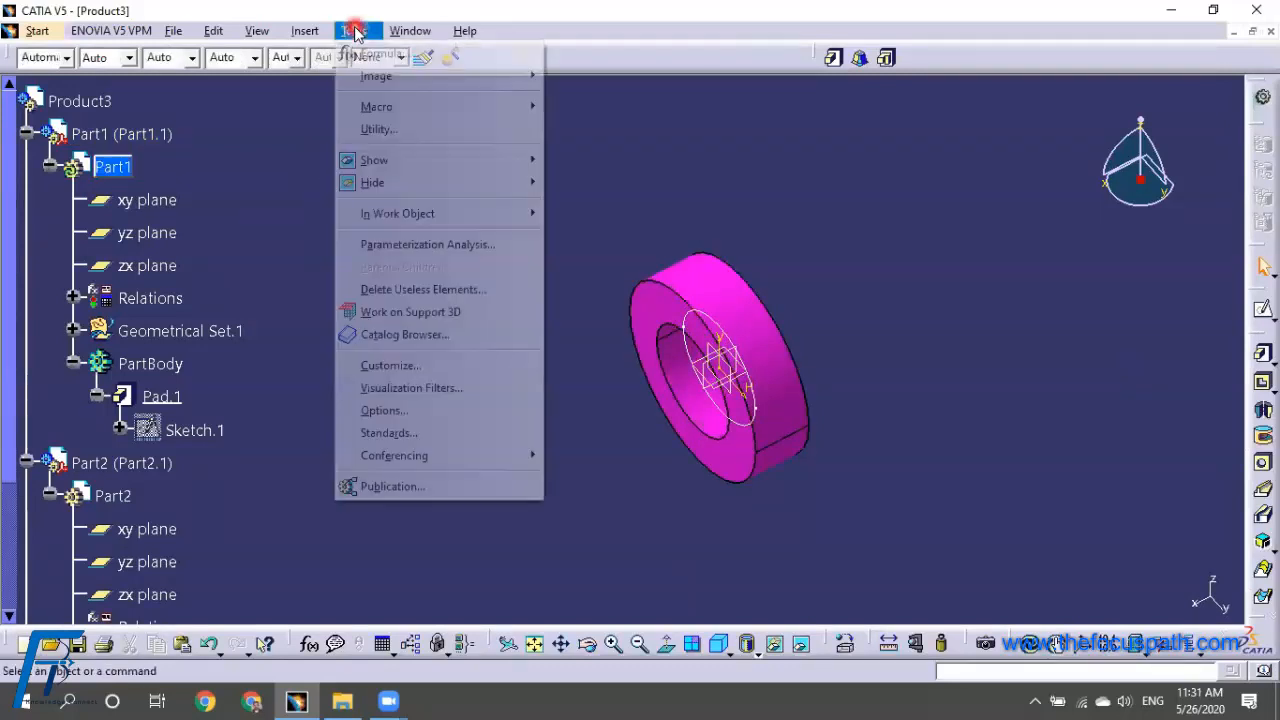
pyautogui.click(381, 490)
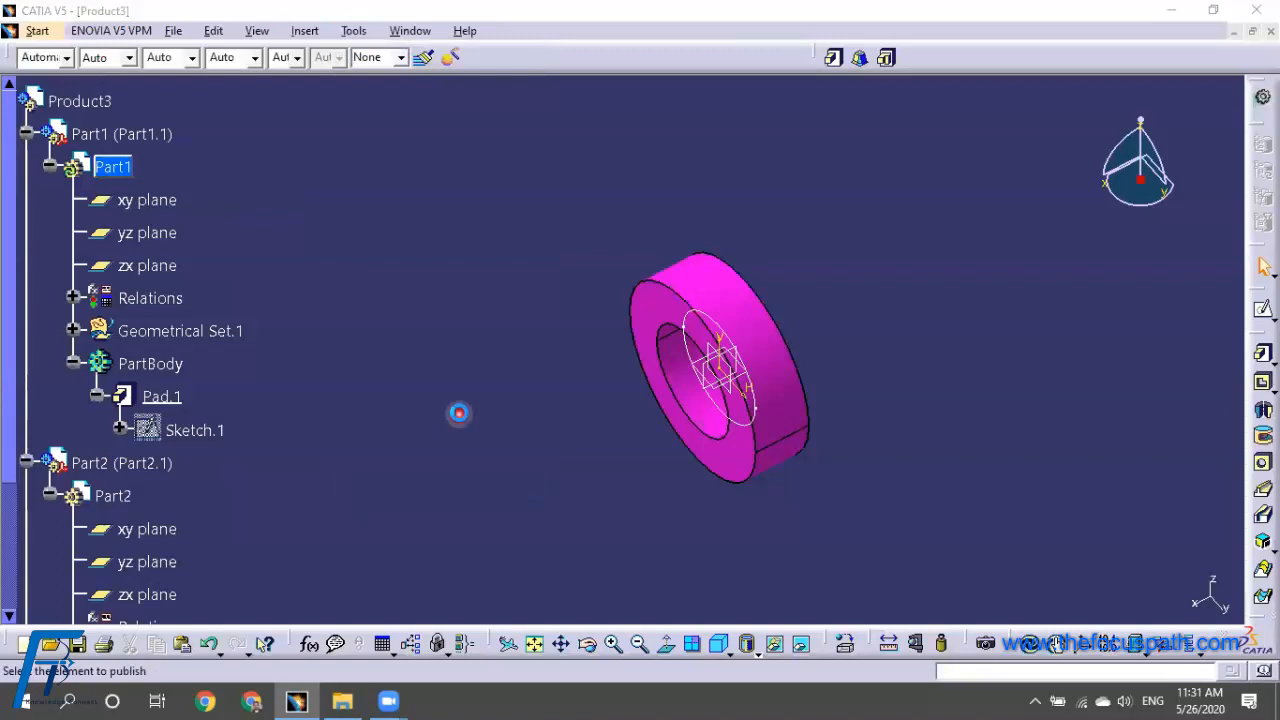
pyautogui.moveTo(491, 431); pyautogui.dragTo(663, 515, button='middle')
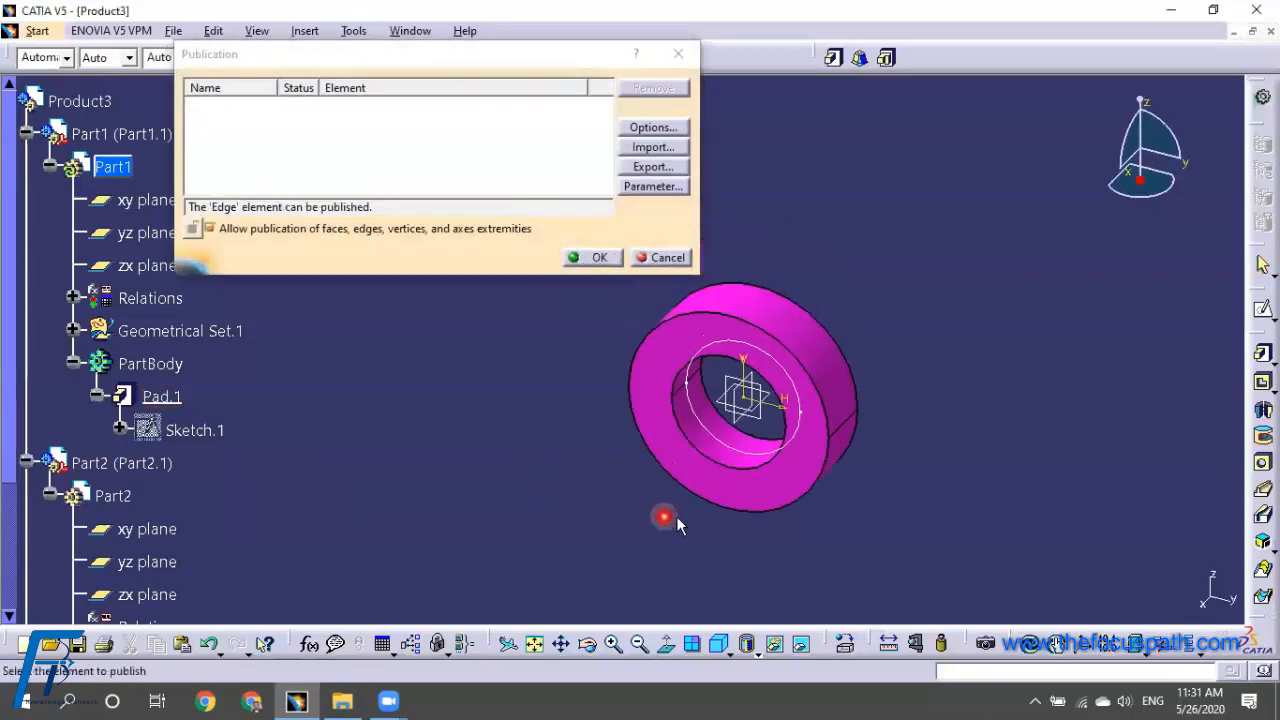
pyautogui.click(738, 473)
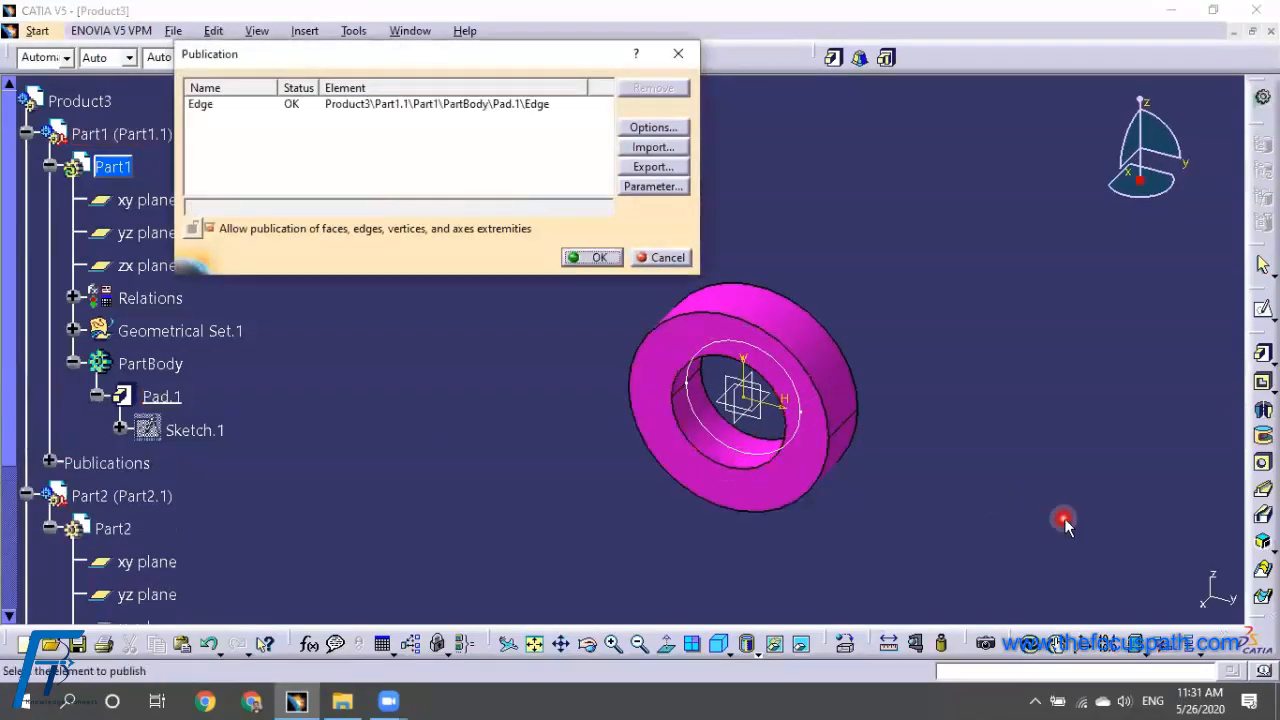
pyautogui.click(44, 463)
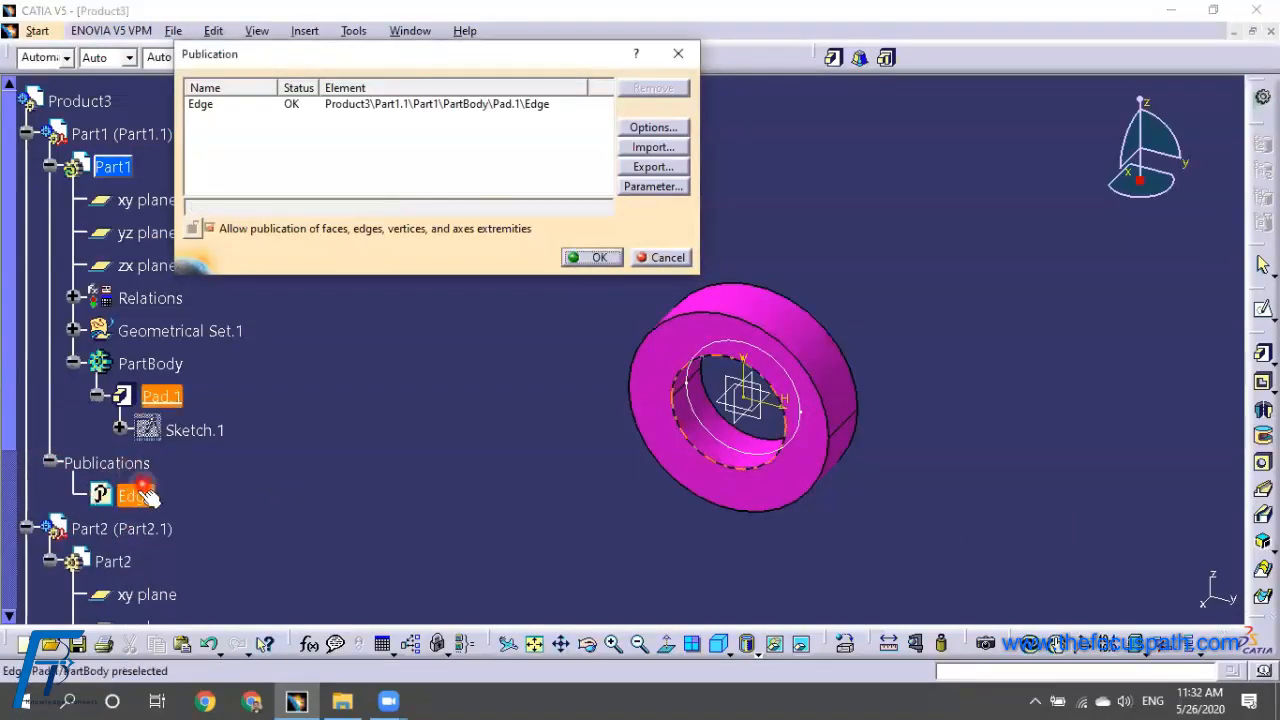
pyautogui.click(158, 496)
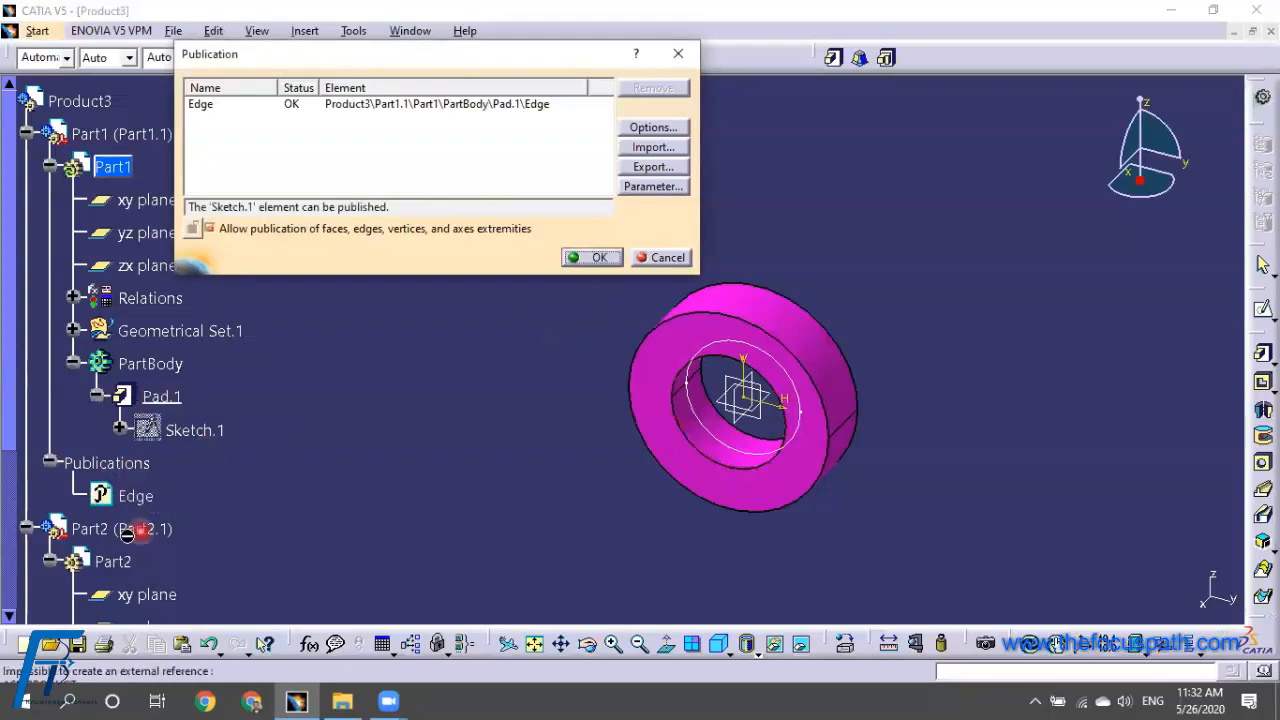
# Rename the published edge as "Sketch Edge part 2", accept the publication, and highlight it from the tree
pyautogui.click(208, 104)
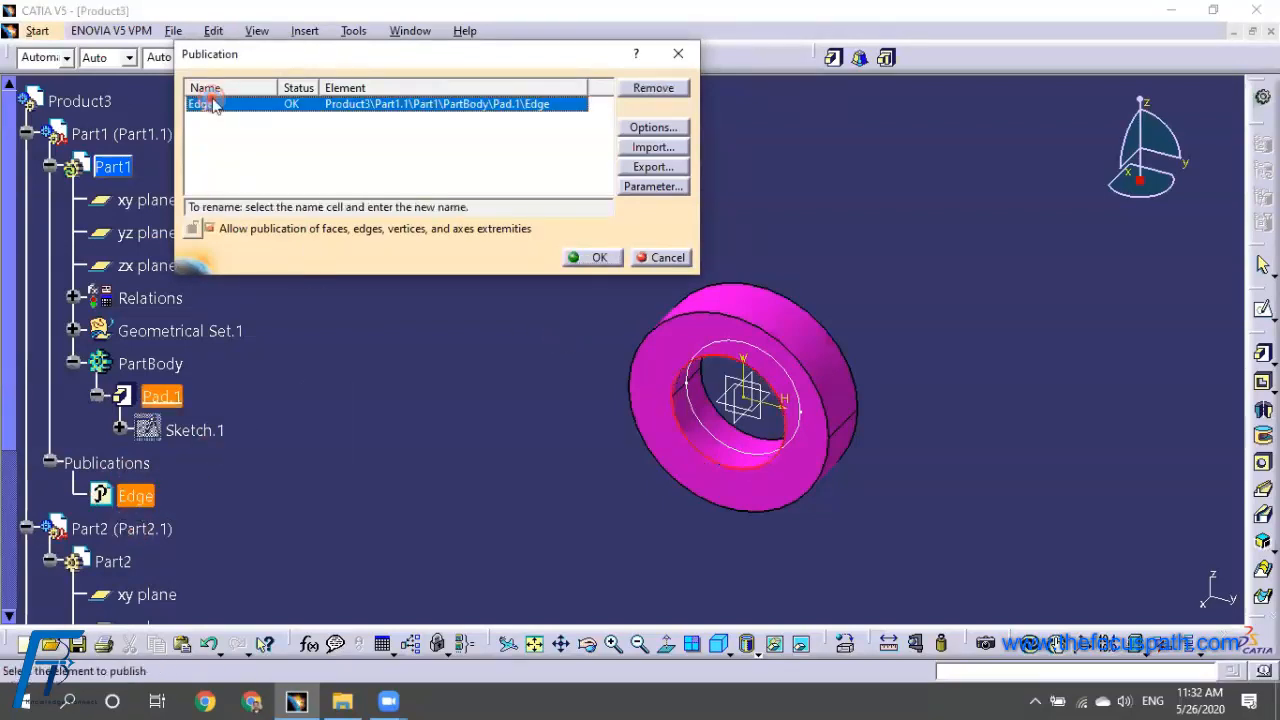
pyautogui.click(221, 119)
pyautogui.click(263, 147)
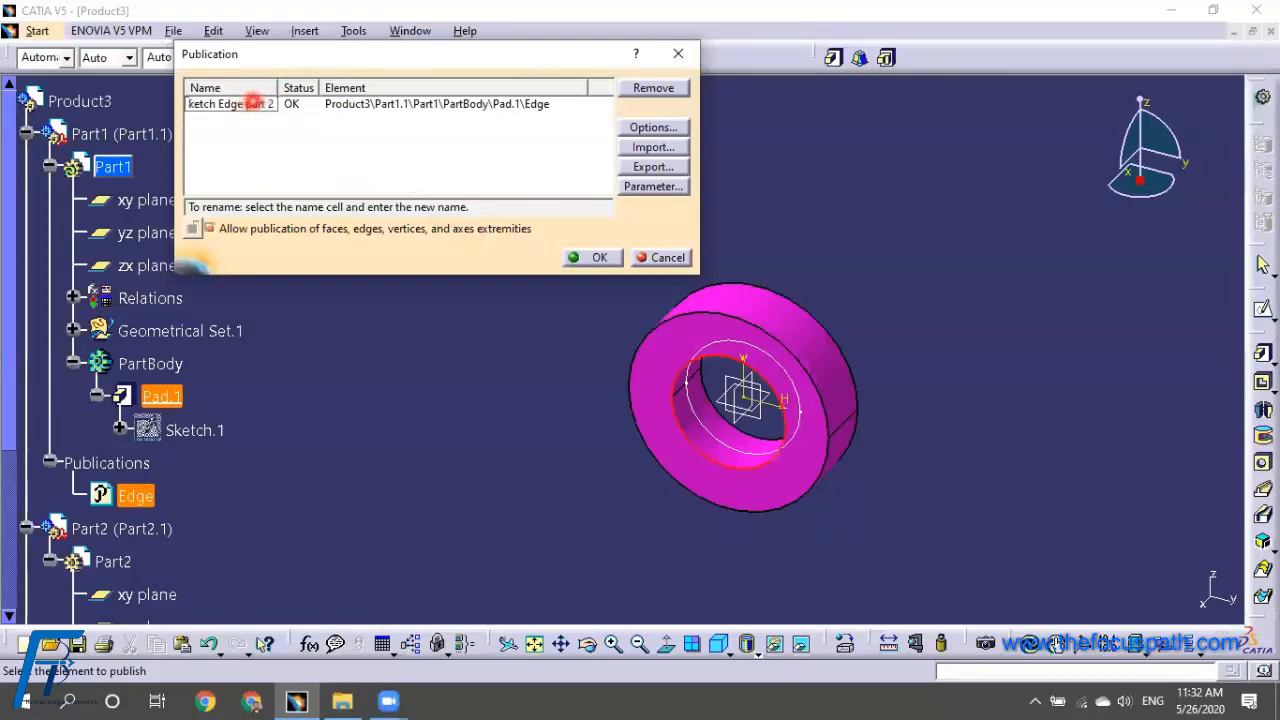
pyautogui.click(597, 260)
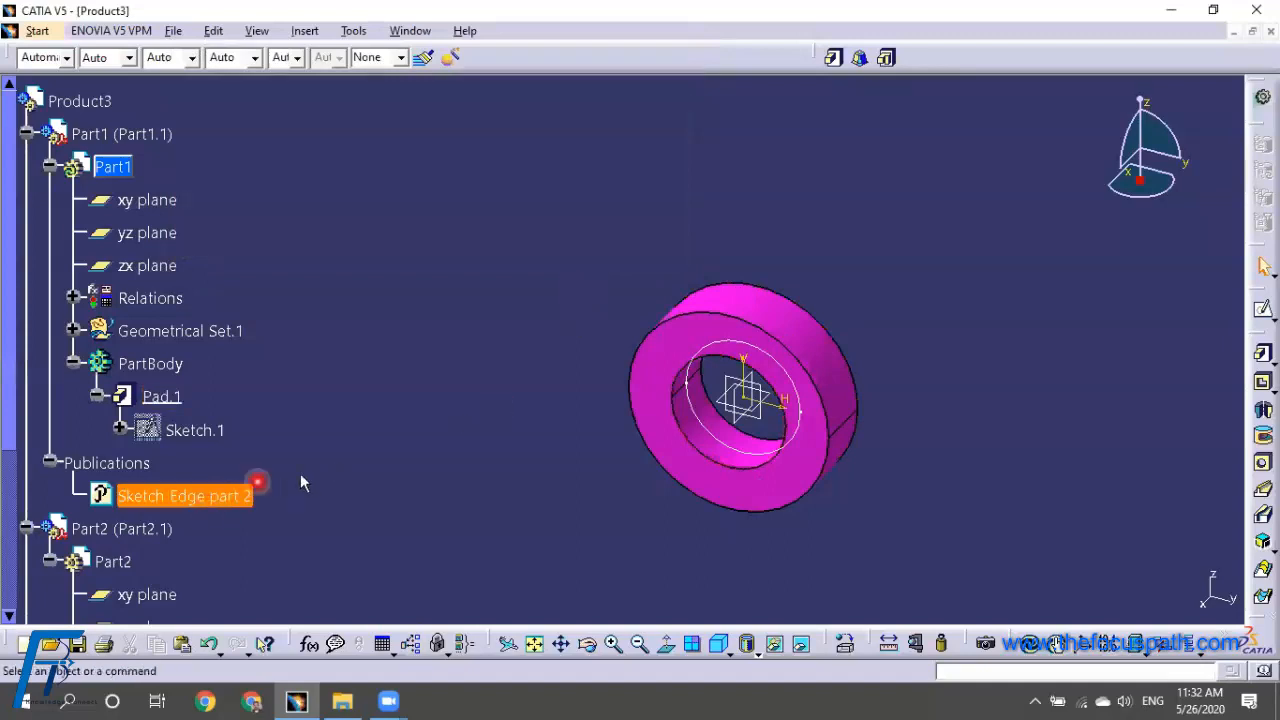
pyautogui.click(178, 492)
pyautogui.scroll(-3, 300, 360)
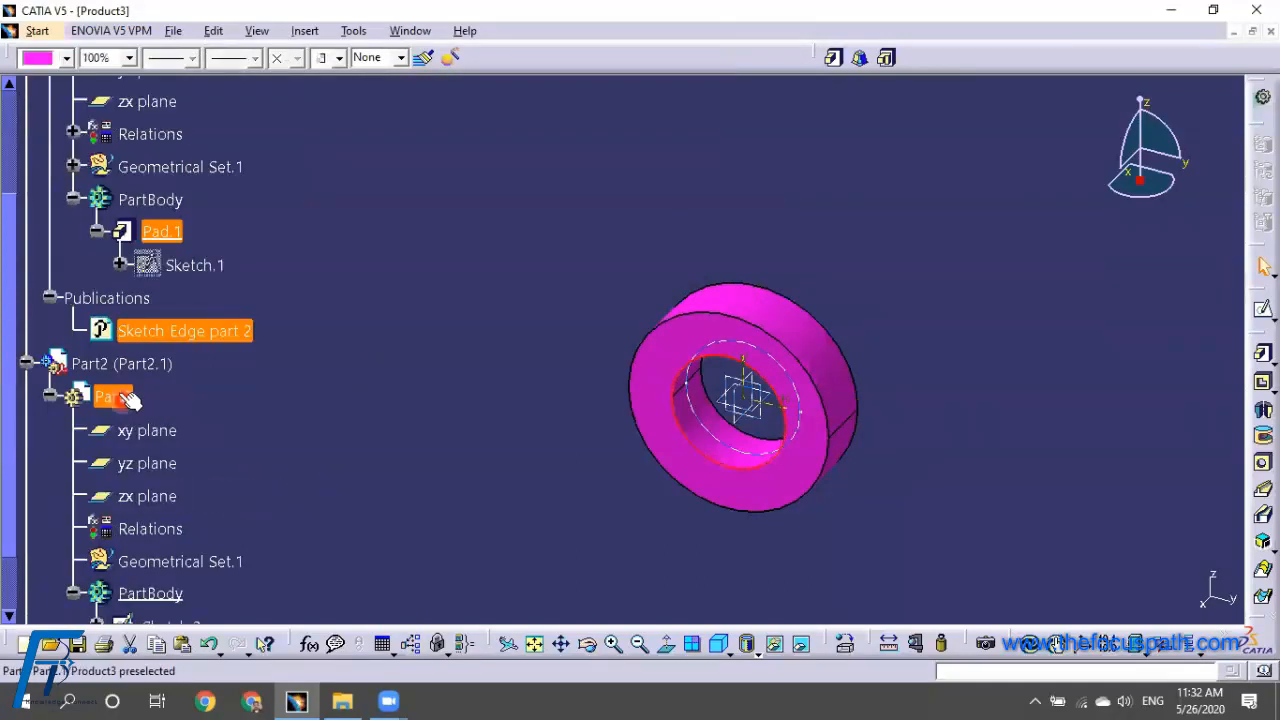
pyautogui.scroll(3, 350, 347)
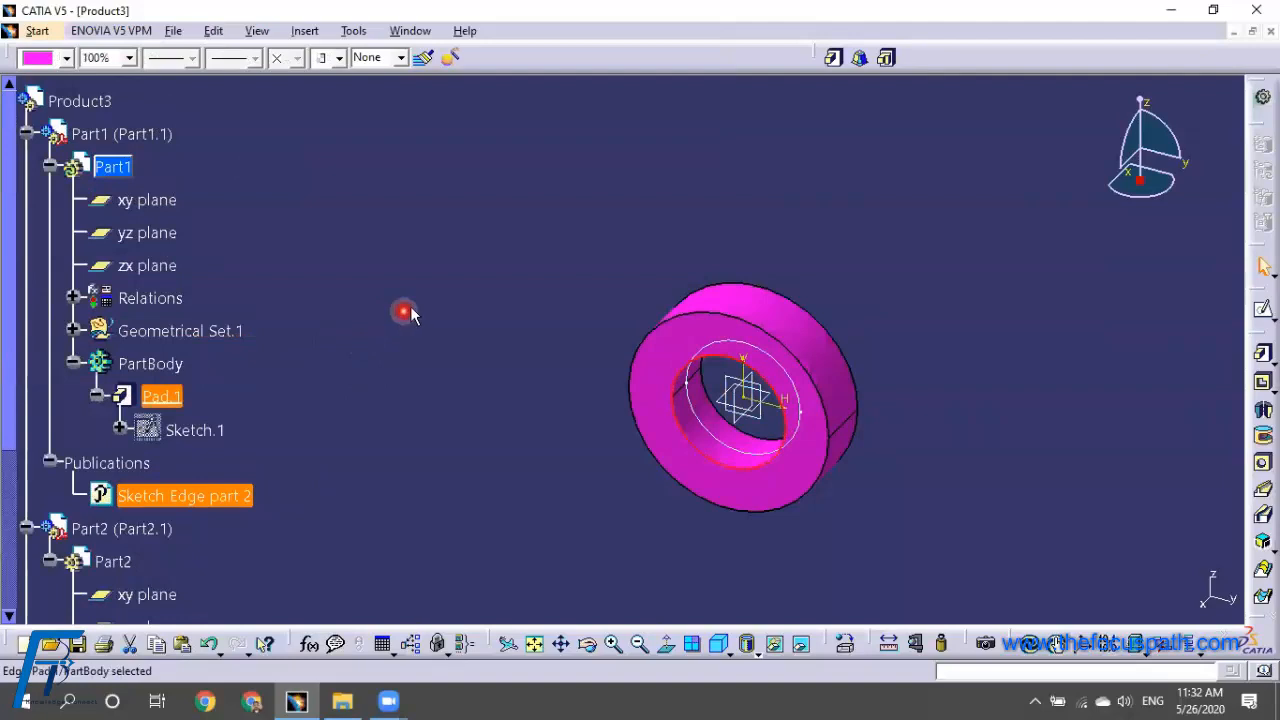
pyautogui.click(412, 312)
# Reopen Part1's Publication dialog and publish the flat ring-shaped front face of Pad.1
pyautogui.click(659, 350)
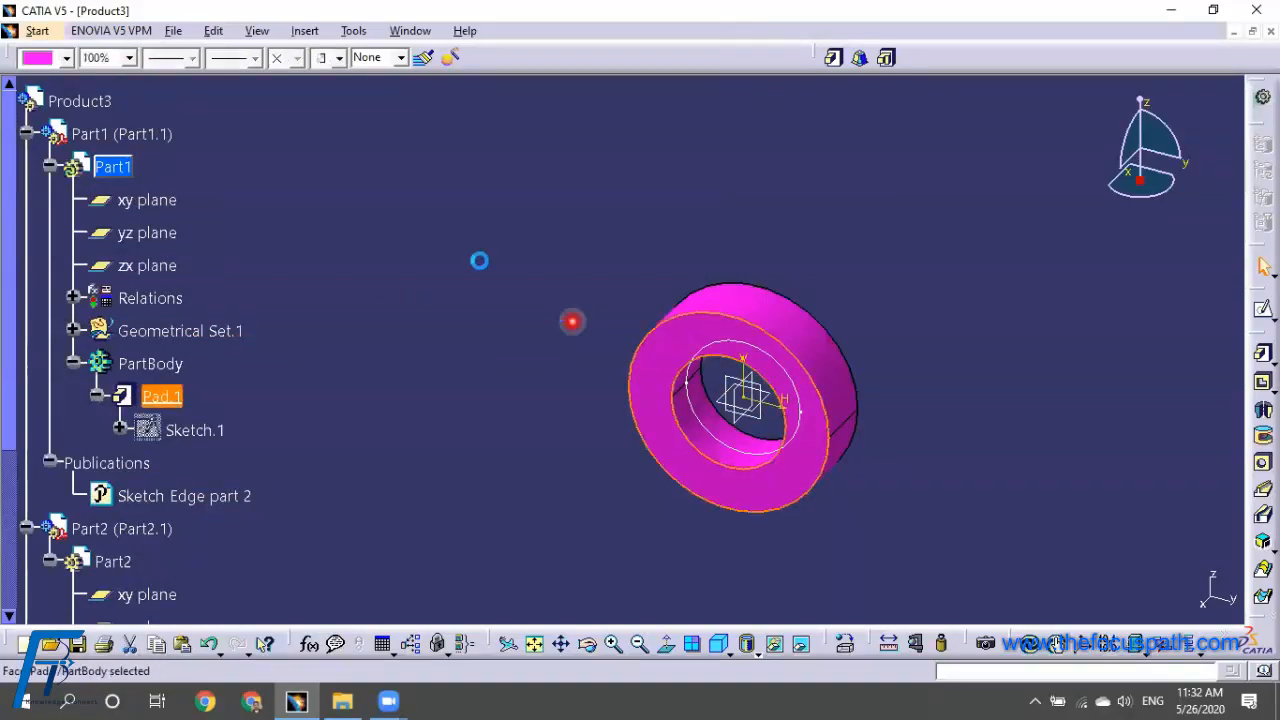
pyautogui.click(305, 31)
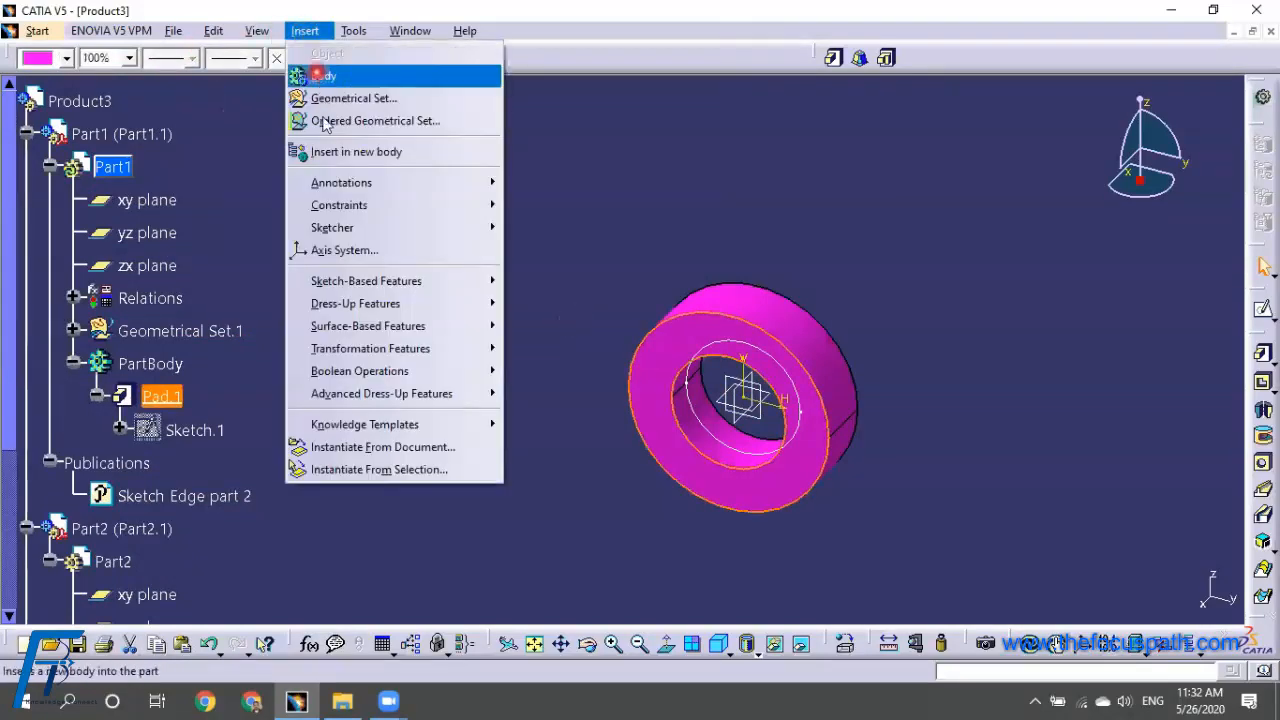
pyautogui.click(257, 31)
pyautogui.click(222, 178)
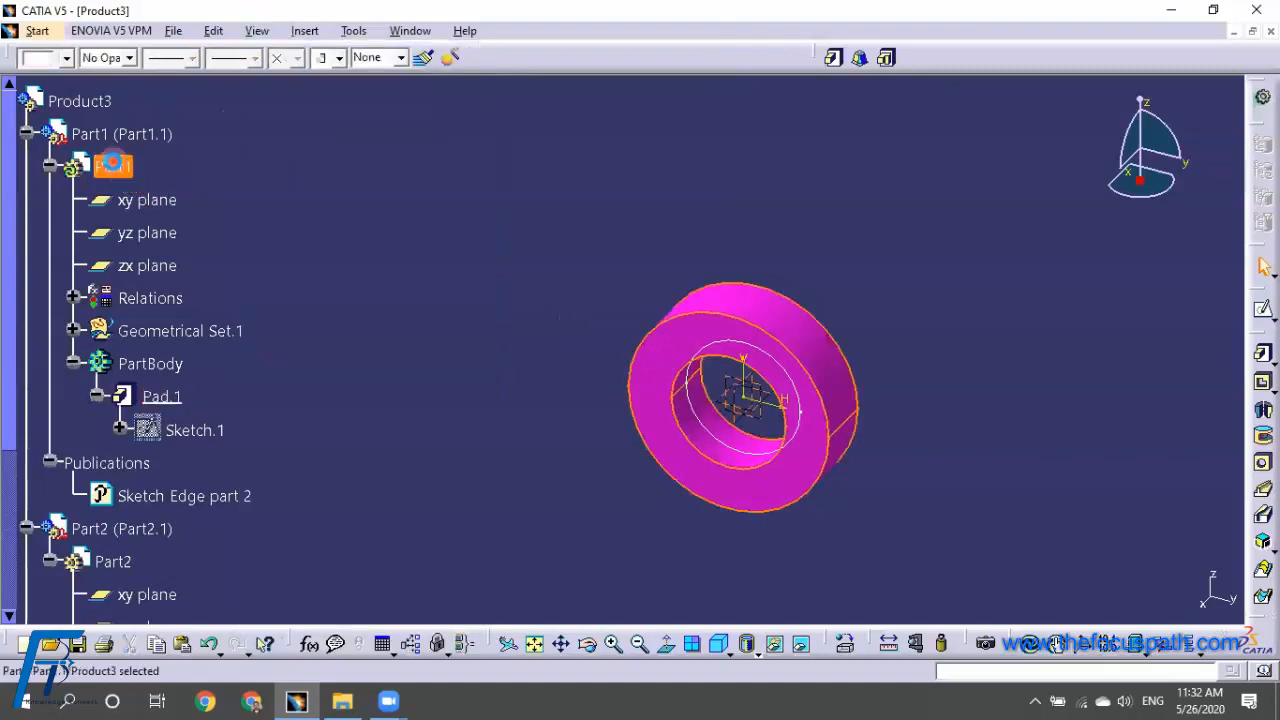
pyautogui.click(353, 31)
pyautogui.click(400, 486)
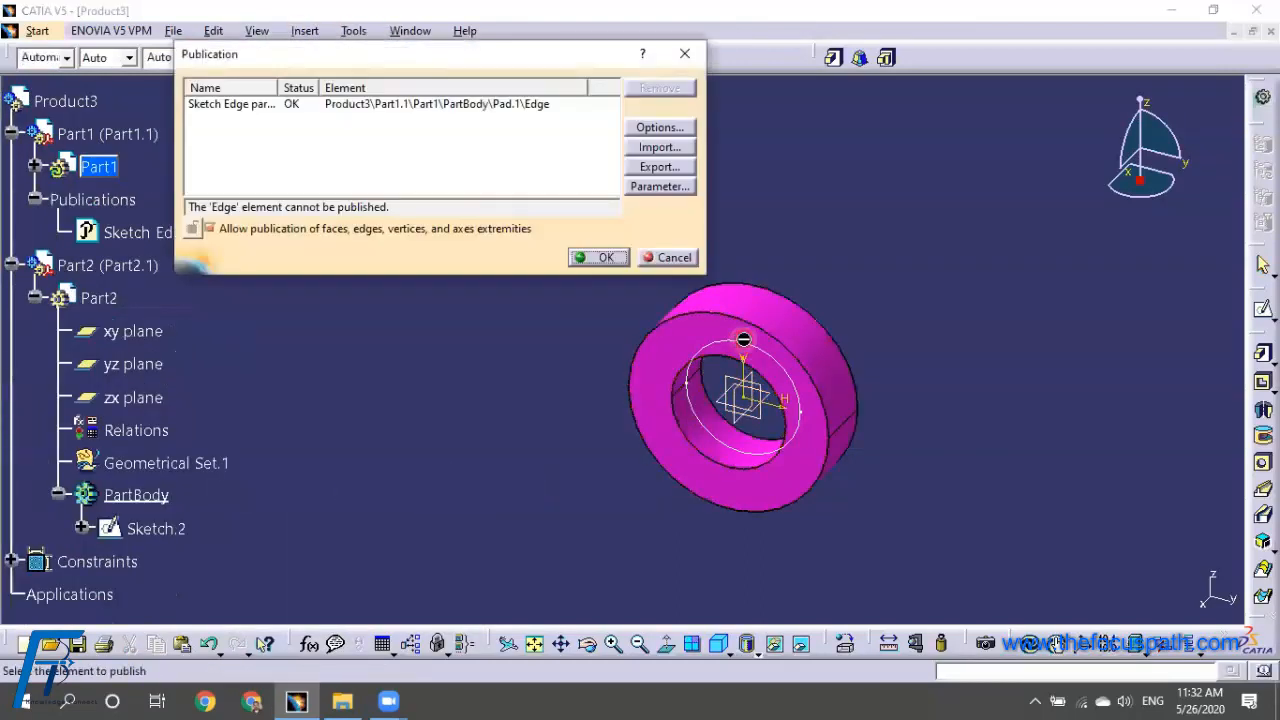
pyautogui.click(672, 343)
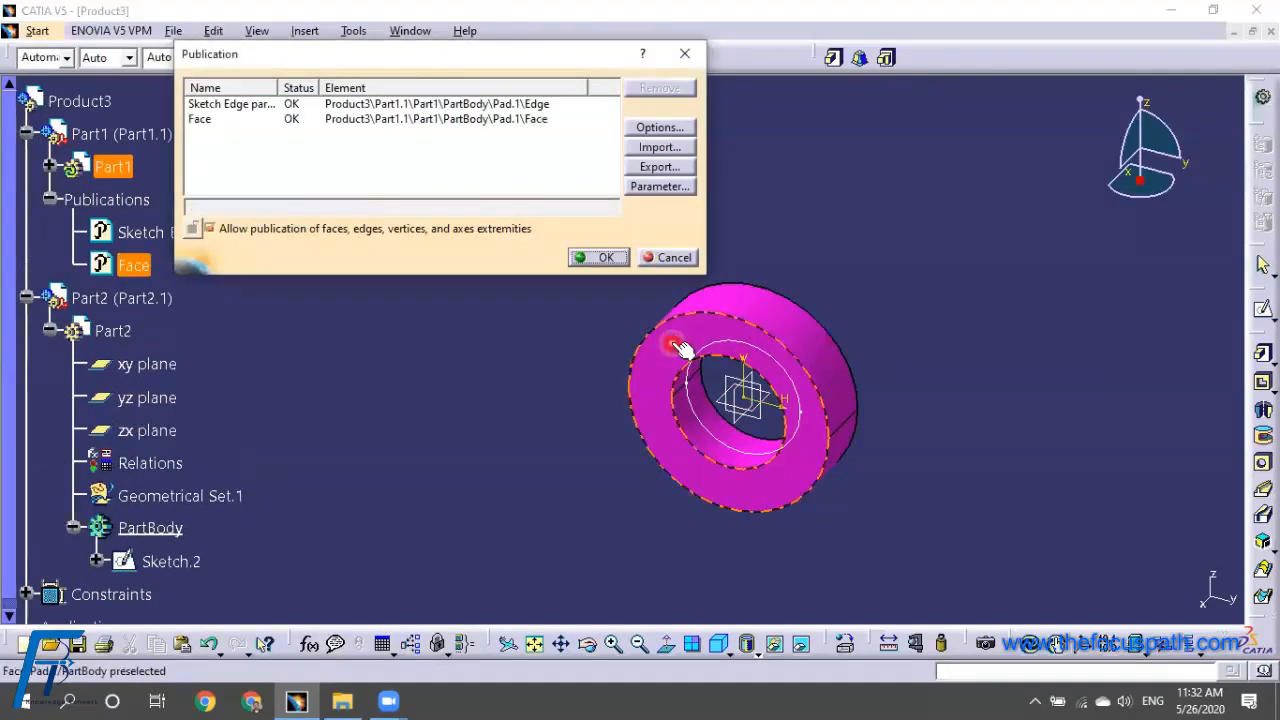
# Rename the published face as "Sketch Face", accept the publication, and highlight both published elements from the tree
pyautogui.click(222, 120)
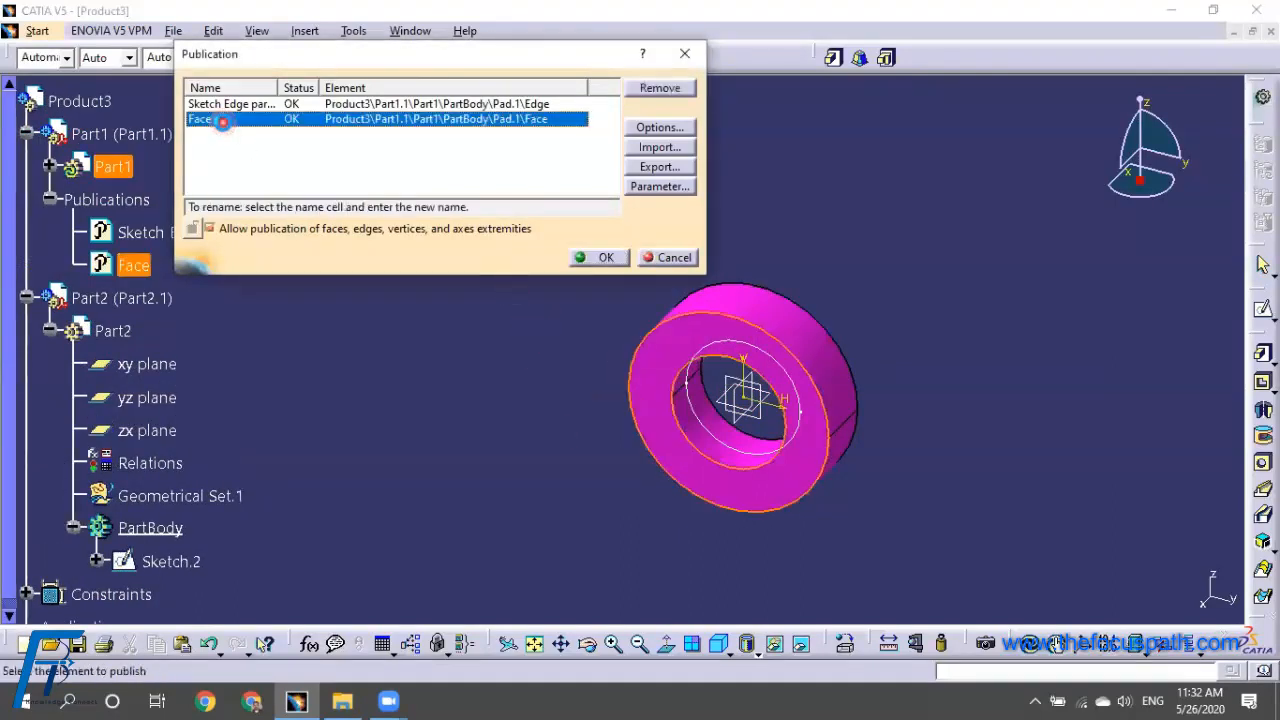
pyautogui.click(207, 119)
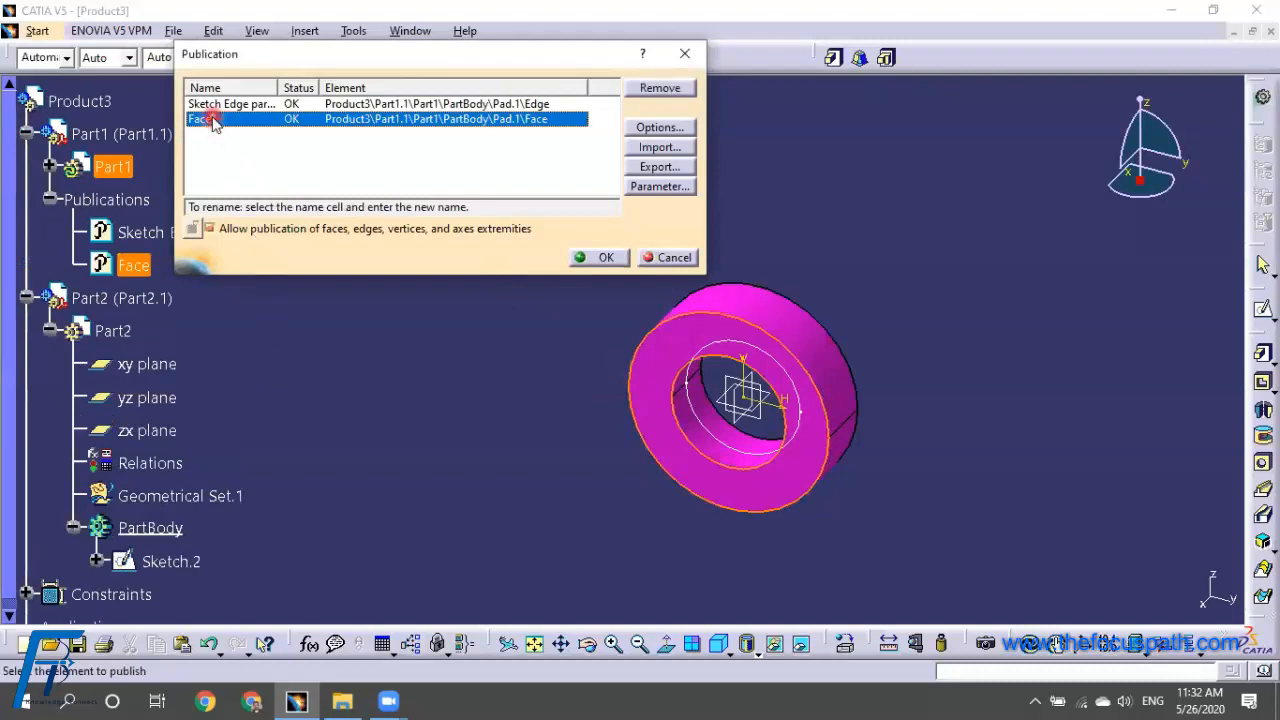
pyautogui.click(218, 120)
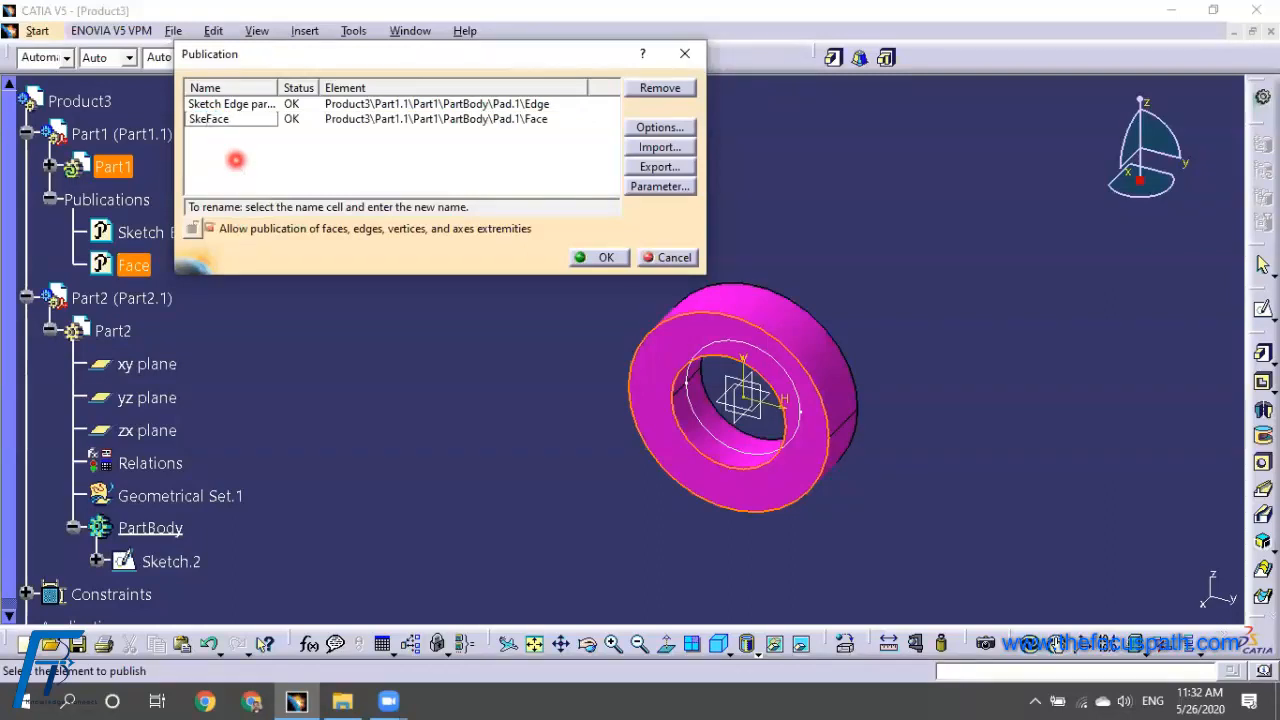
pyautogui.click(598, 257)
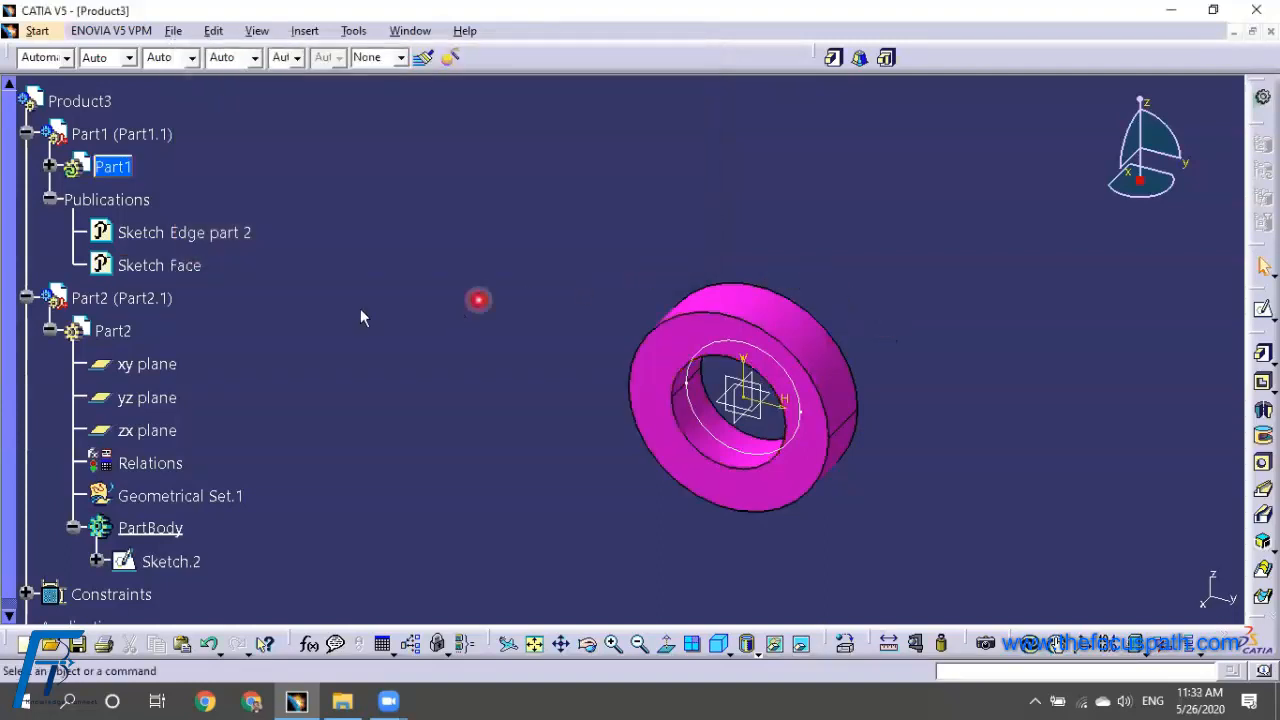
pyautogui.click(186, 232)
pyautogui.click(180, 265)
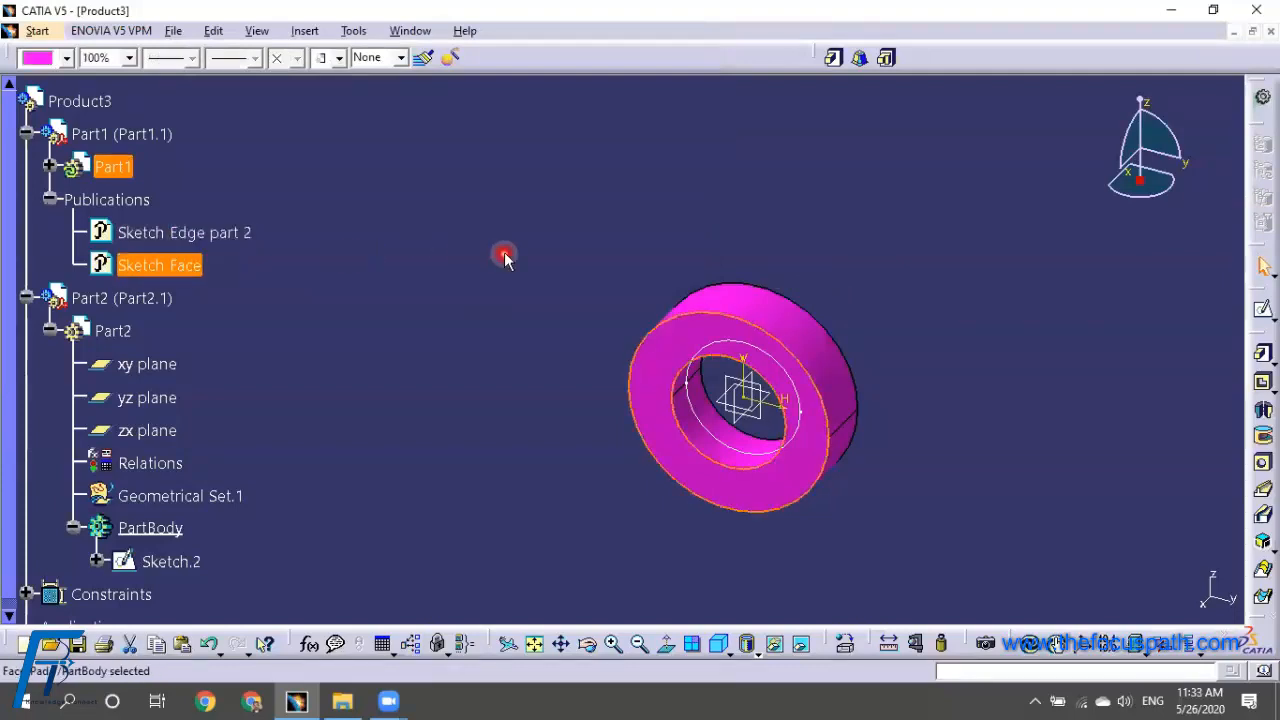
# Activate Part2 for editing and delete Sketch.2 from its PartBody
pyautogui.scroll(-2, 505, 258)
pyautogui.click(165, 342)
pyautogui.click(165, 309)
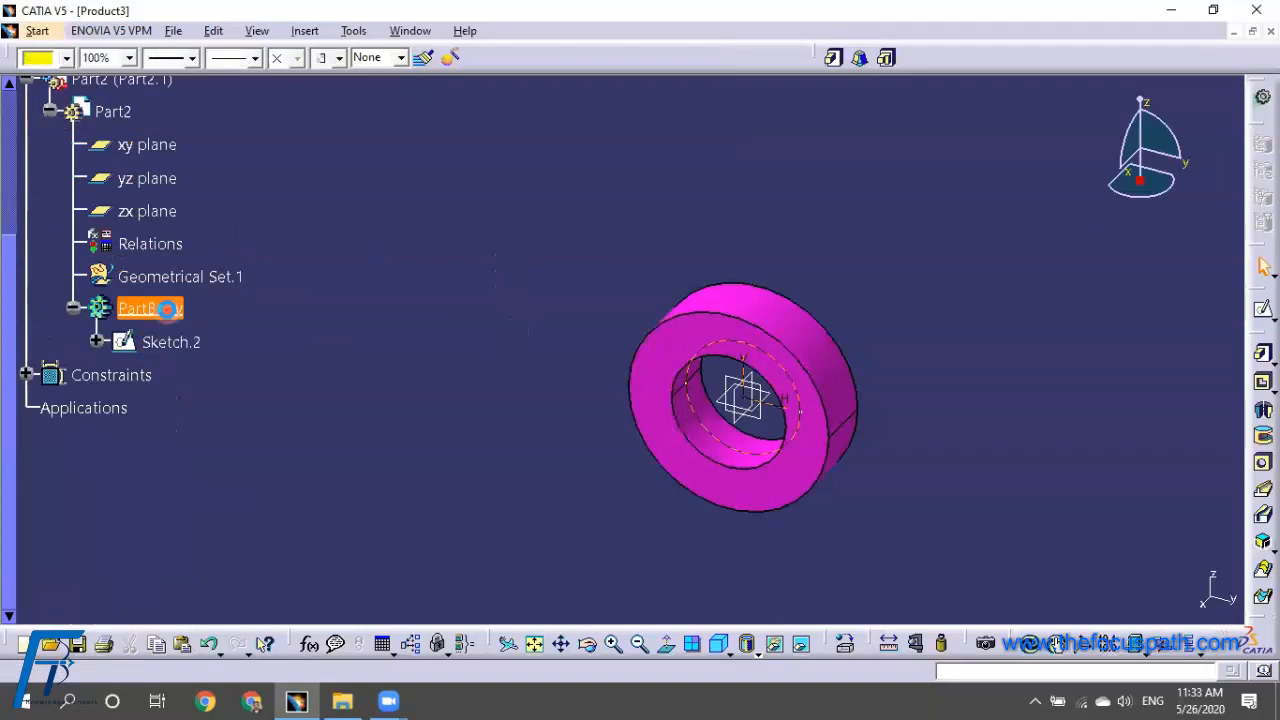
pyautogui.doubleClick(165, 309)
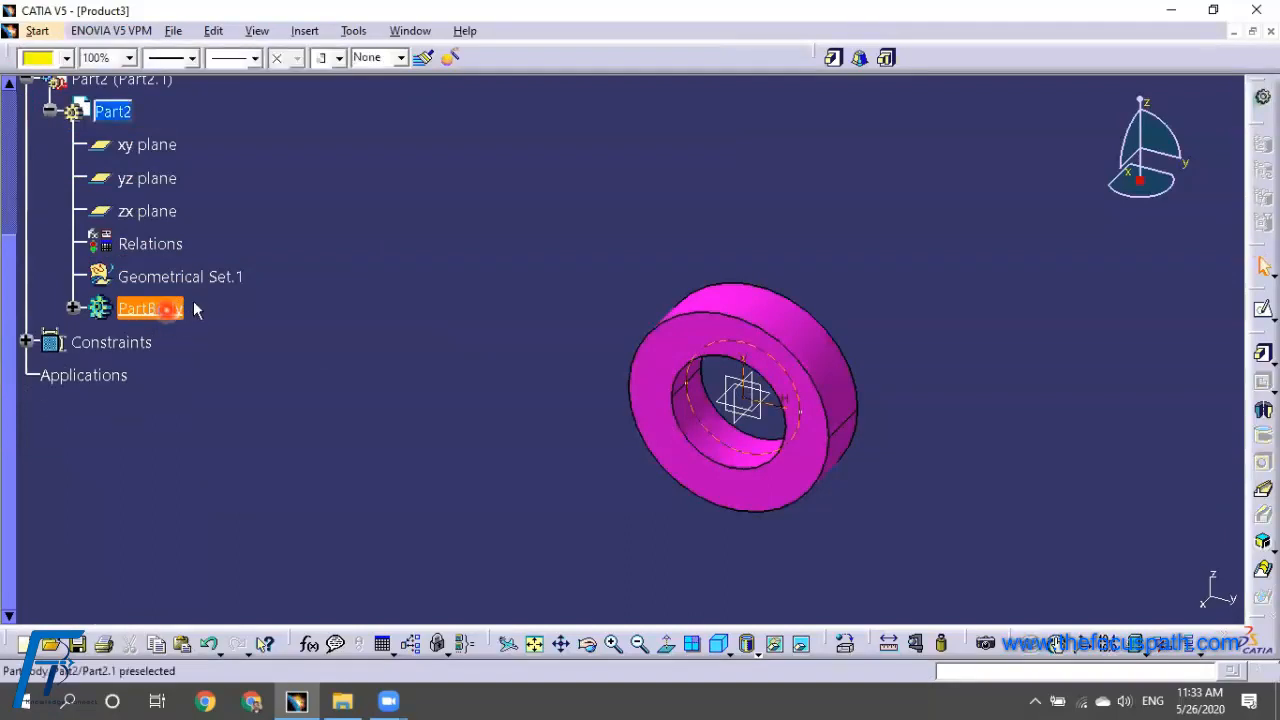
pyautogui.scroll(2, 340, 308)
pyautogui.click(73, 472)
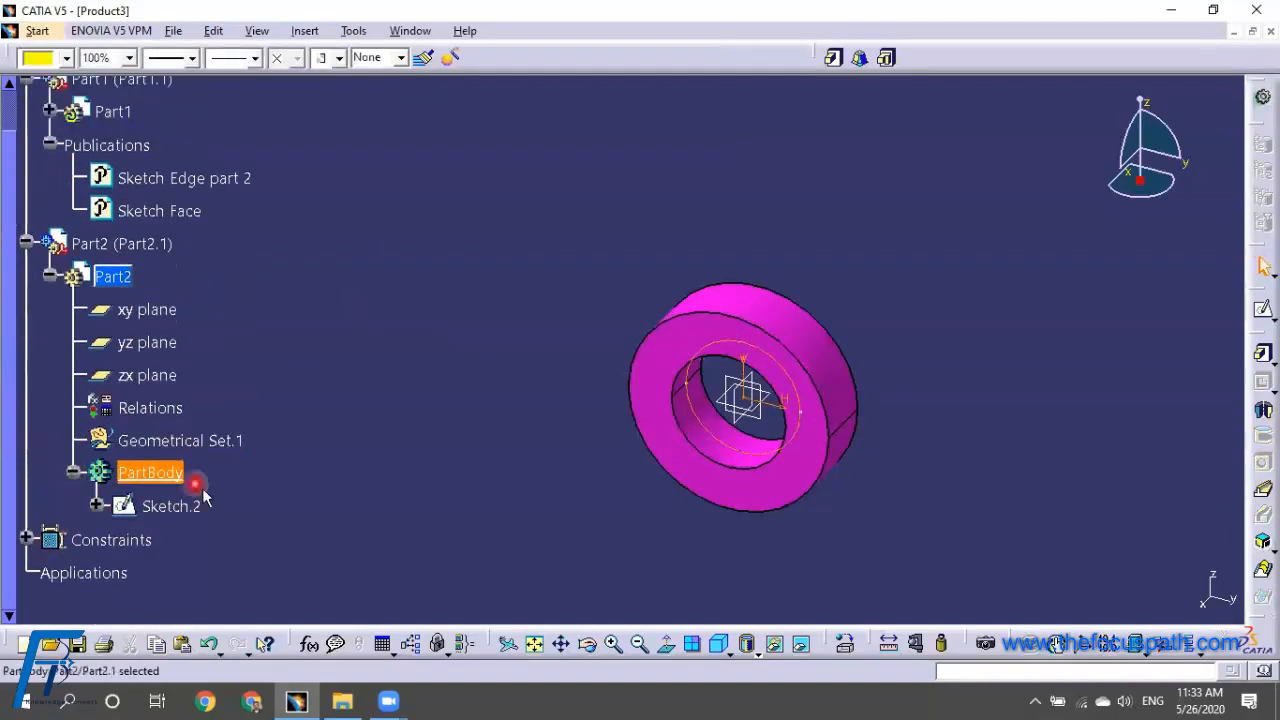
pyautogui.rightClick(165, 506)
pyautogui.click(258, 381)
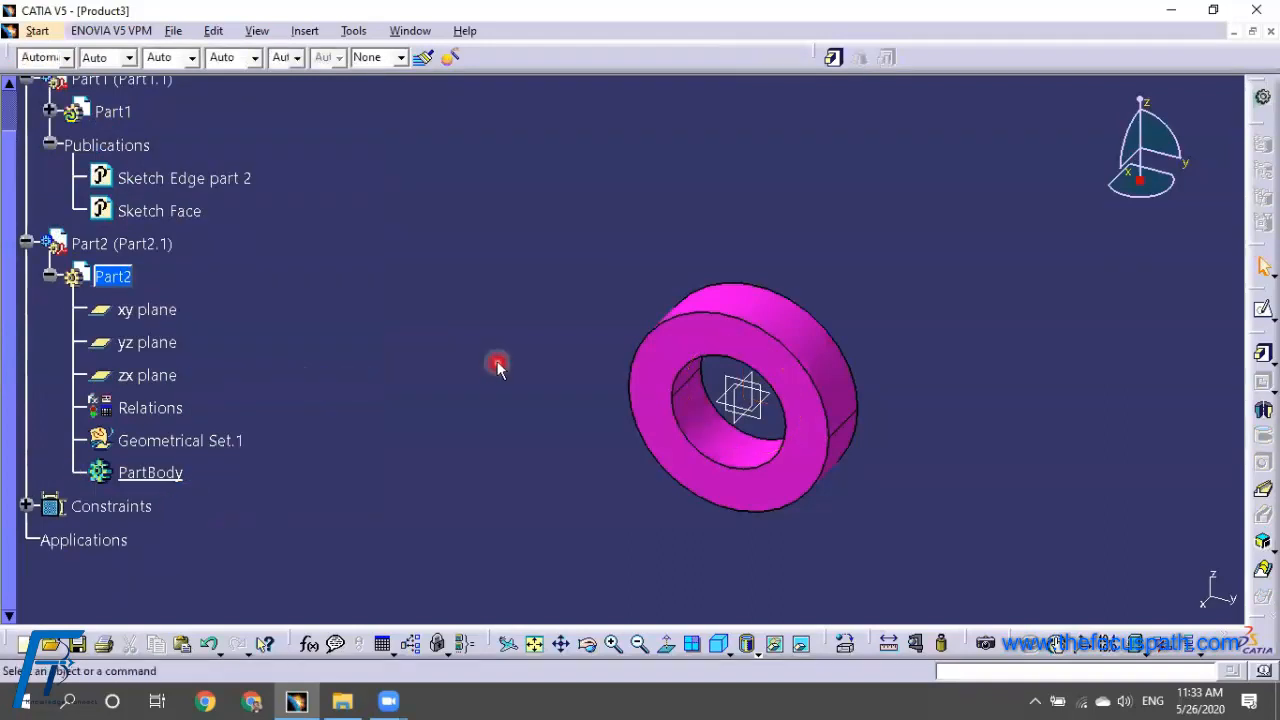
# Start a new sketch in Part2 on Part1's published Sketch Face, keeping the link with the selected object
pyautogui.moveTo(880, 417); pyautogui.dragTo(837, 360, button='middle')
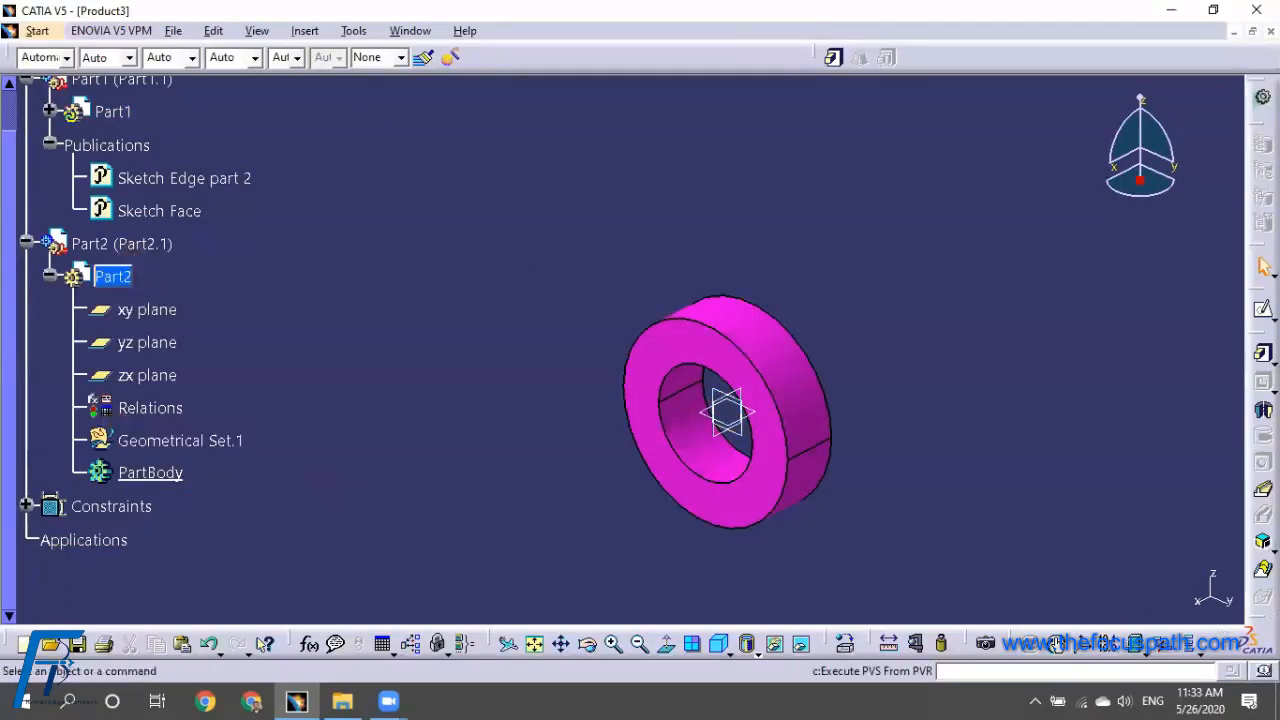
pyautogui.click(1263, 310)
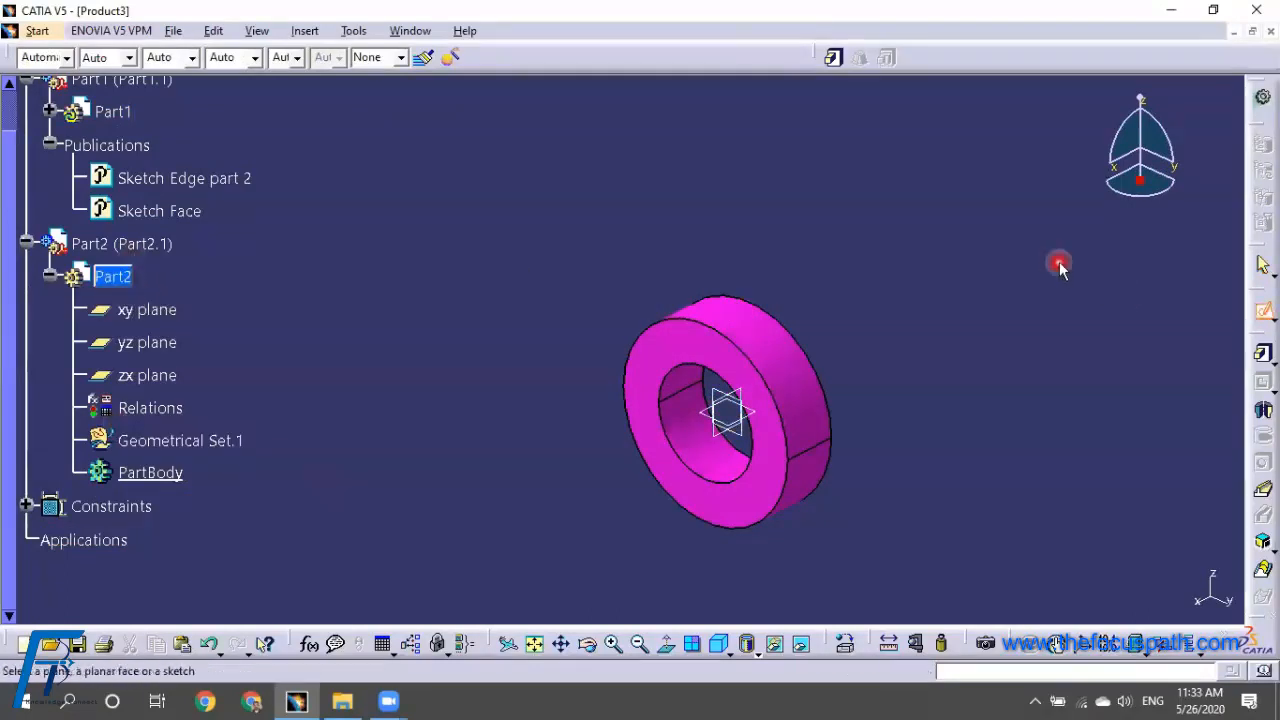
pyautogui.click(181, 211)
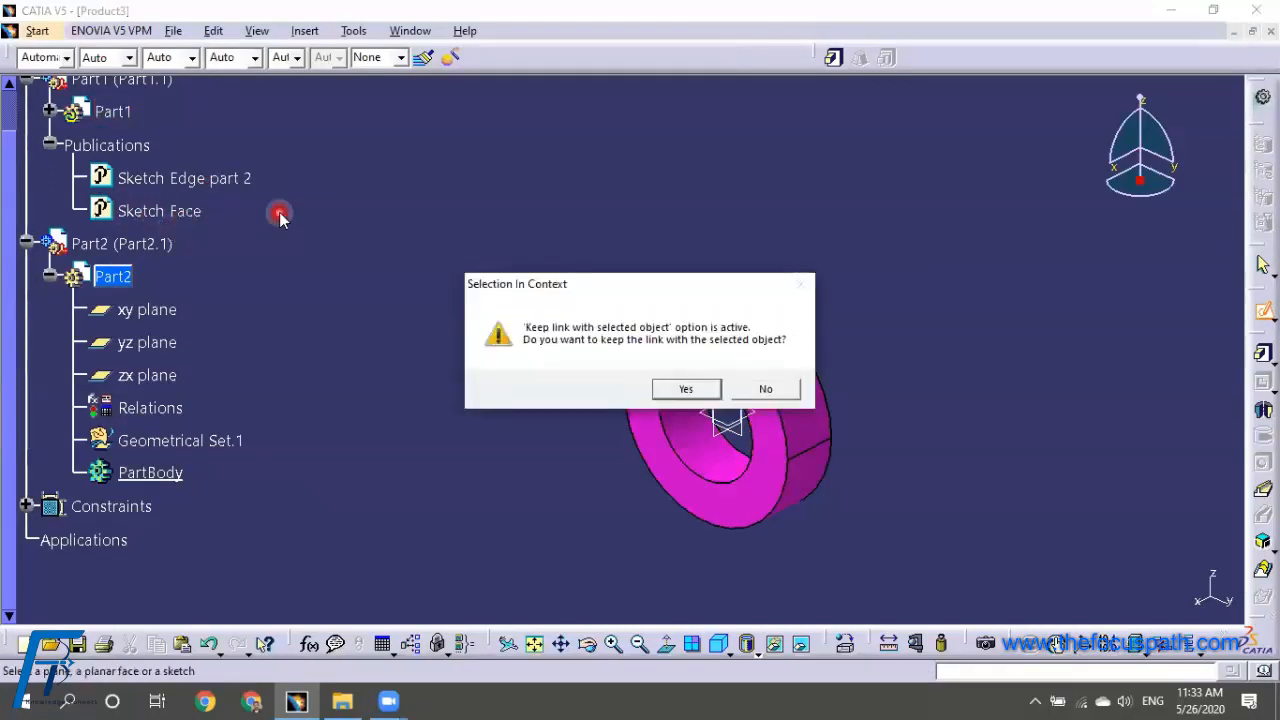
pyautogui.click(694, 390)
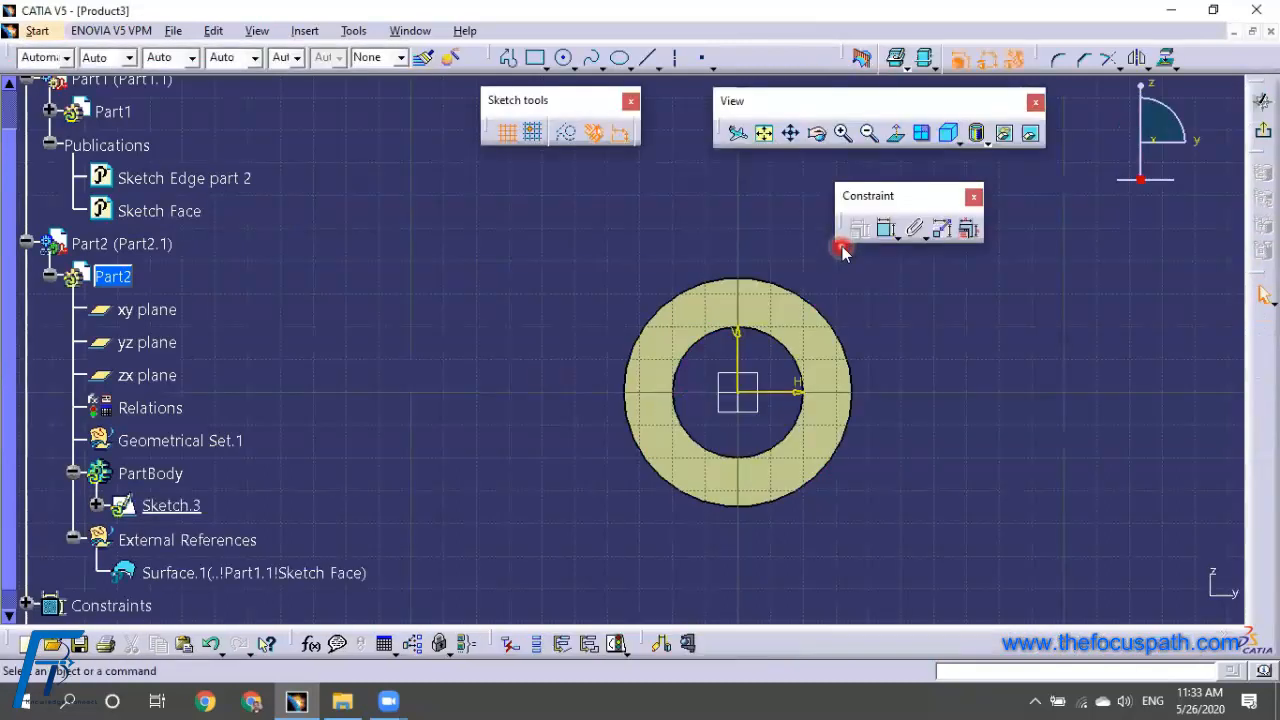
pyautogui.moveTo(837, 300)
pyautogui.mouseDown(button='middle')
pyautogui.moveTo(646, 349)
pyautogui.moveTo(626, 434)
pyautogui.moveTo(703, 385)
pyautogui.mouseUp(button='middle')
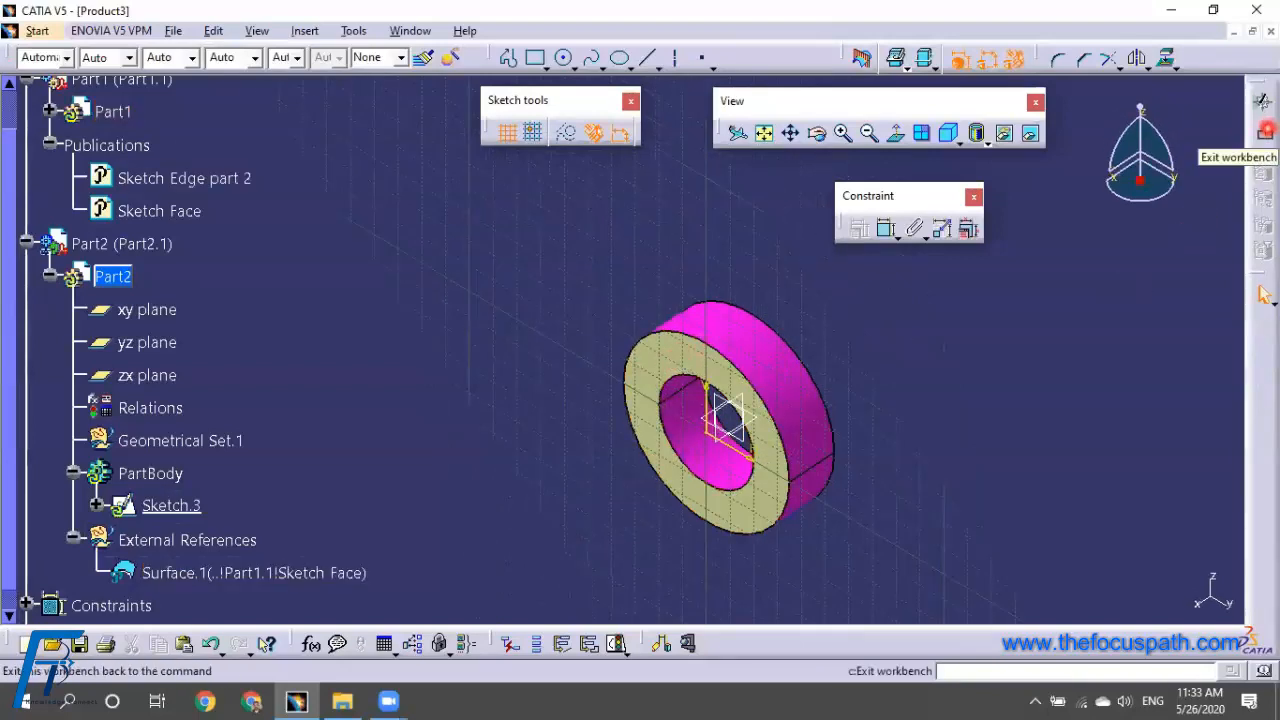
pyautogui.click(790, 455)
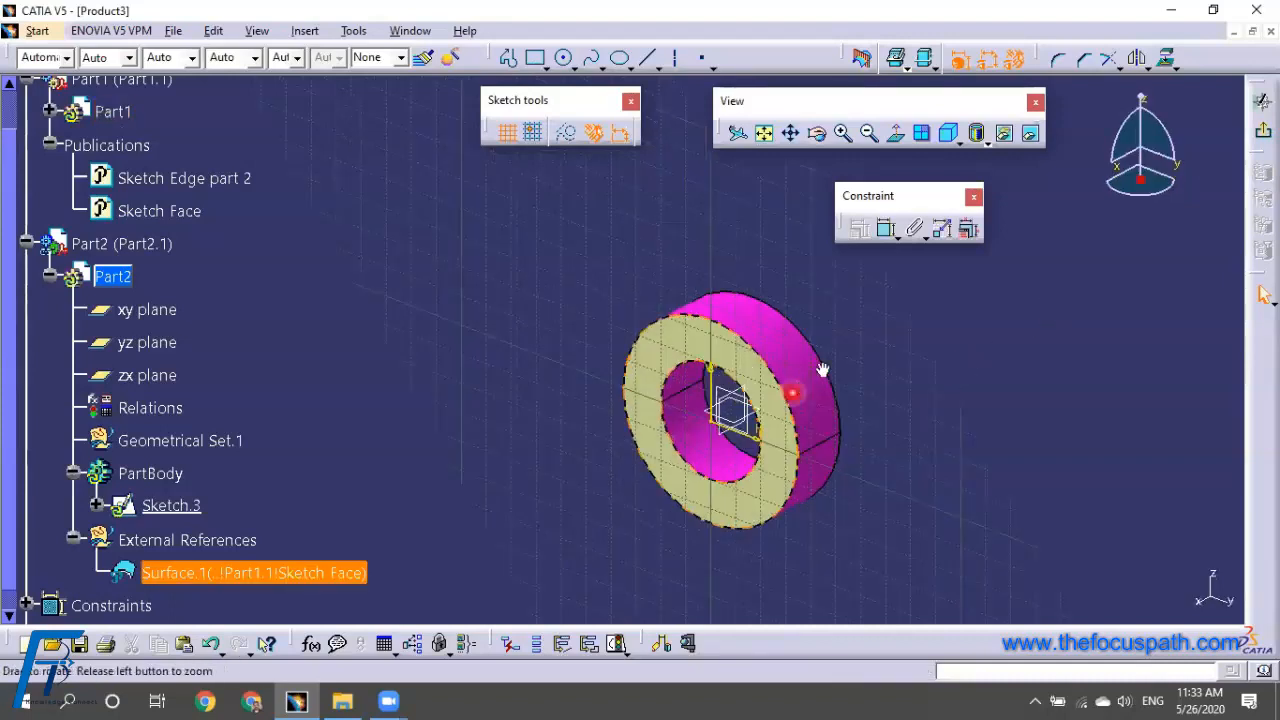
# Project Part1's published Sketch Edge part 2 into Part2's sketch and exit the sketch
pyautogui.moveTo(999, 304); pyautogui.dragTo(1030, 296, button='middle')
pyautogui.moveTo(931, 321); pyautogui.dragTo(818, 425, button='middle')
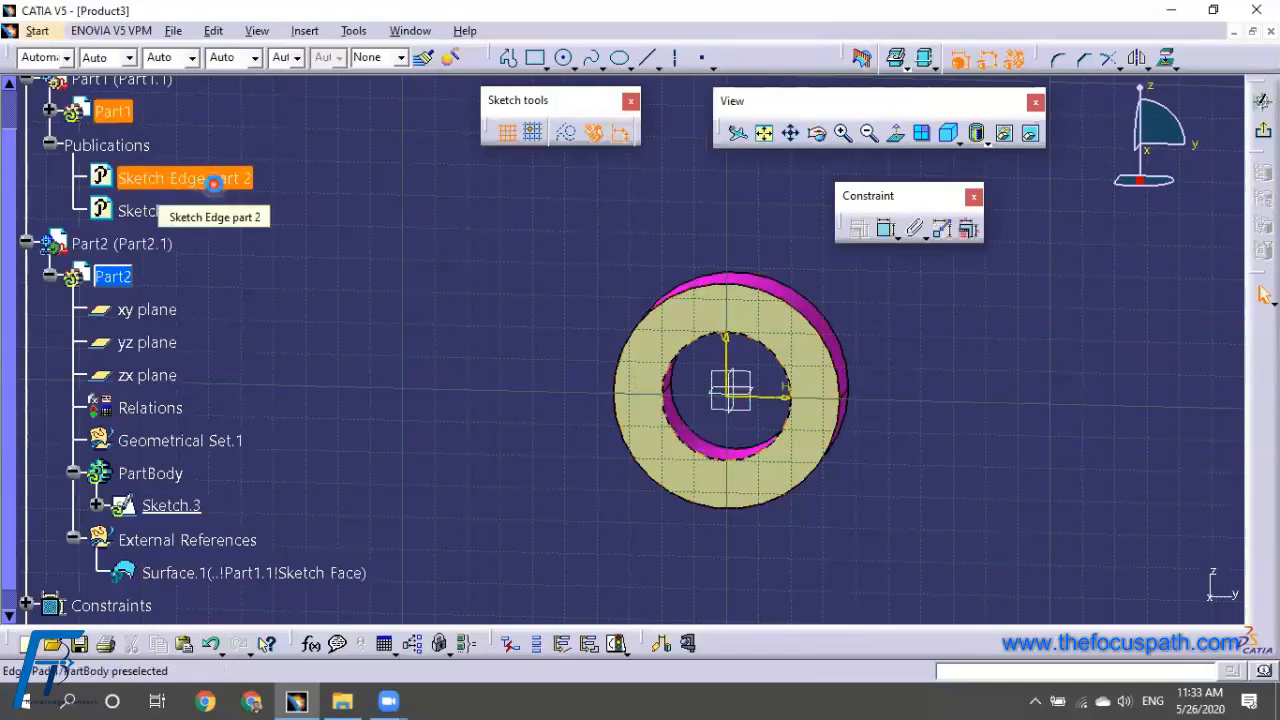
pyautogui.click(225, 182)
pyautogui.click(1160, 56)
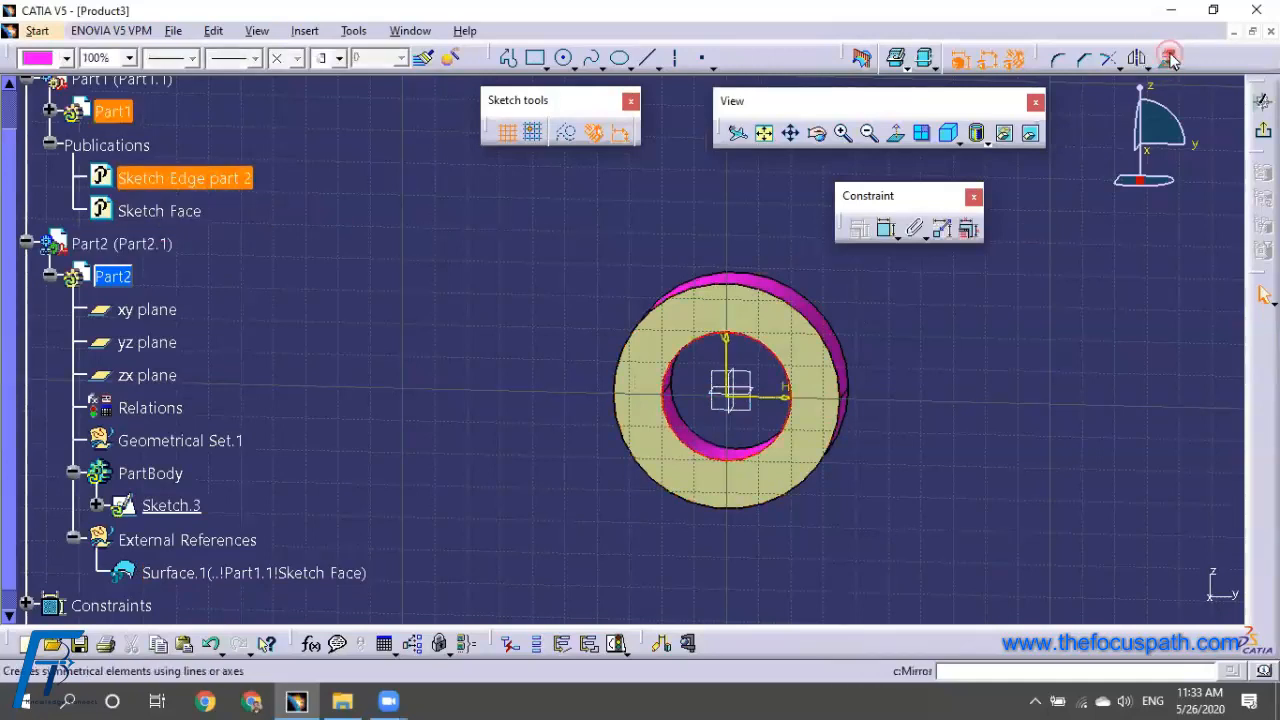
pyautogui.click(688, 388)
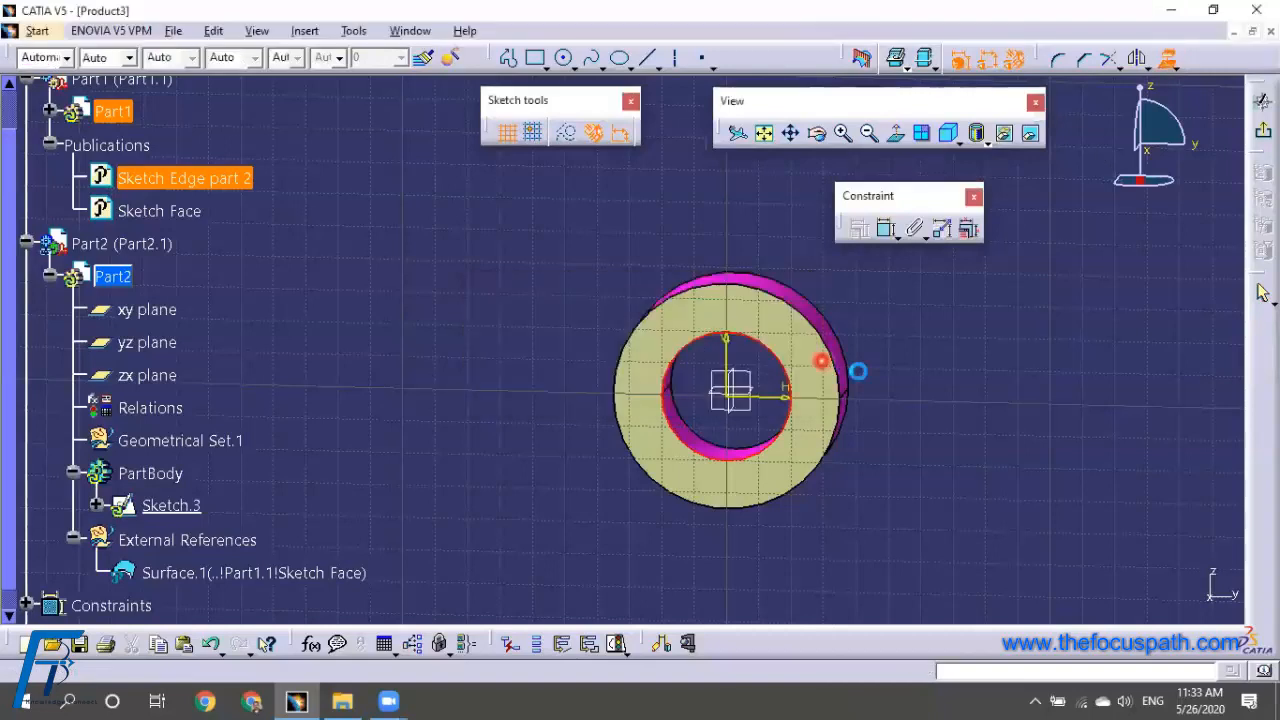
pyautogui.click(436, 388)
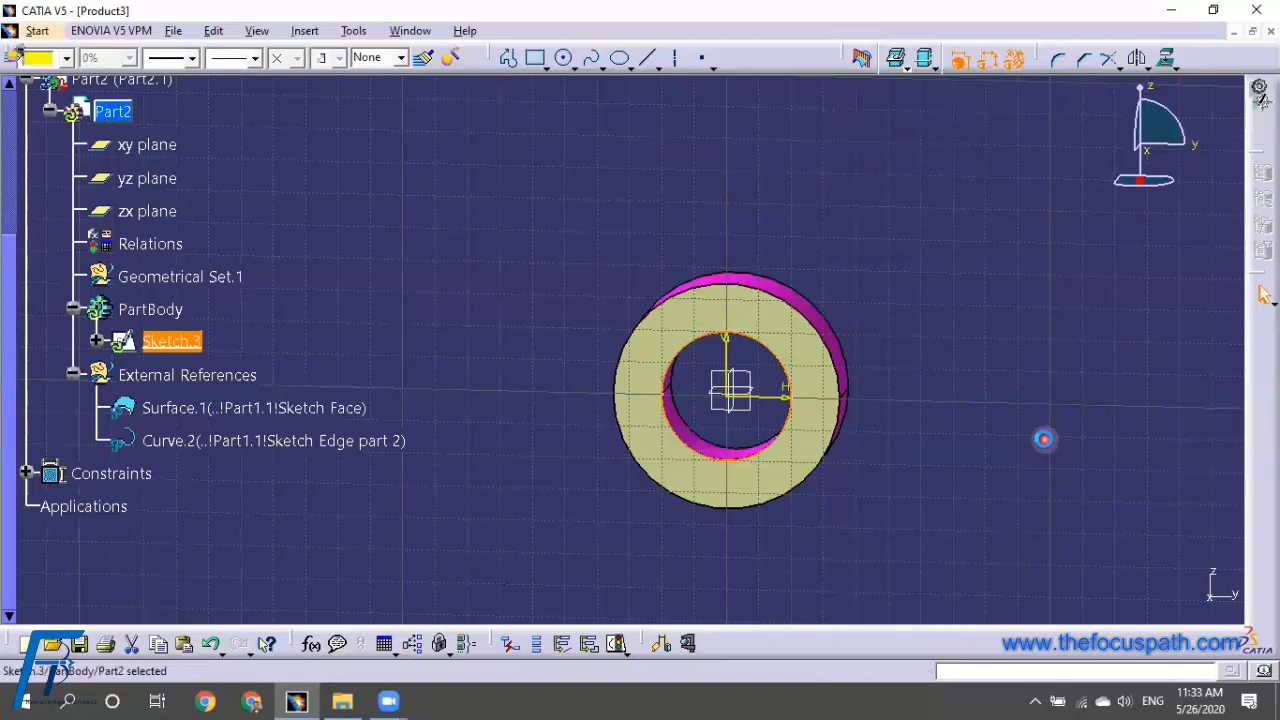
# Pad Part2's Sketch.3 by 150 mm with mirrored extent to form the shaft
pyautogui.click(834, 57)
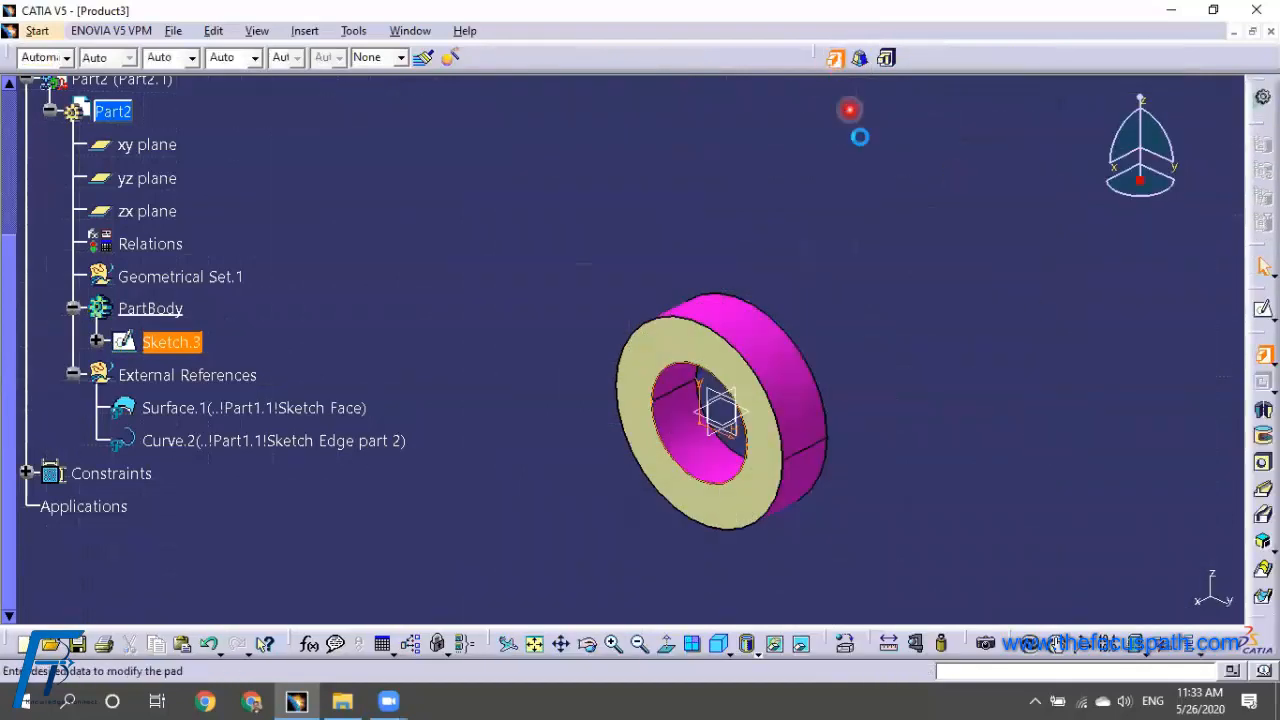
pyautogui.click(233, 351)
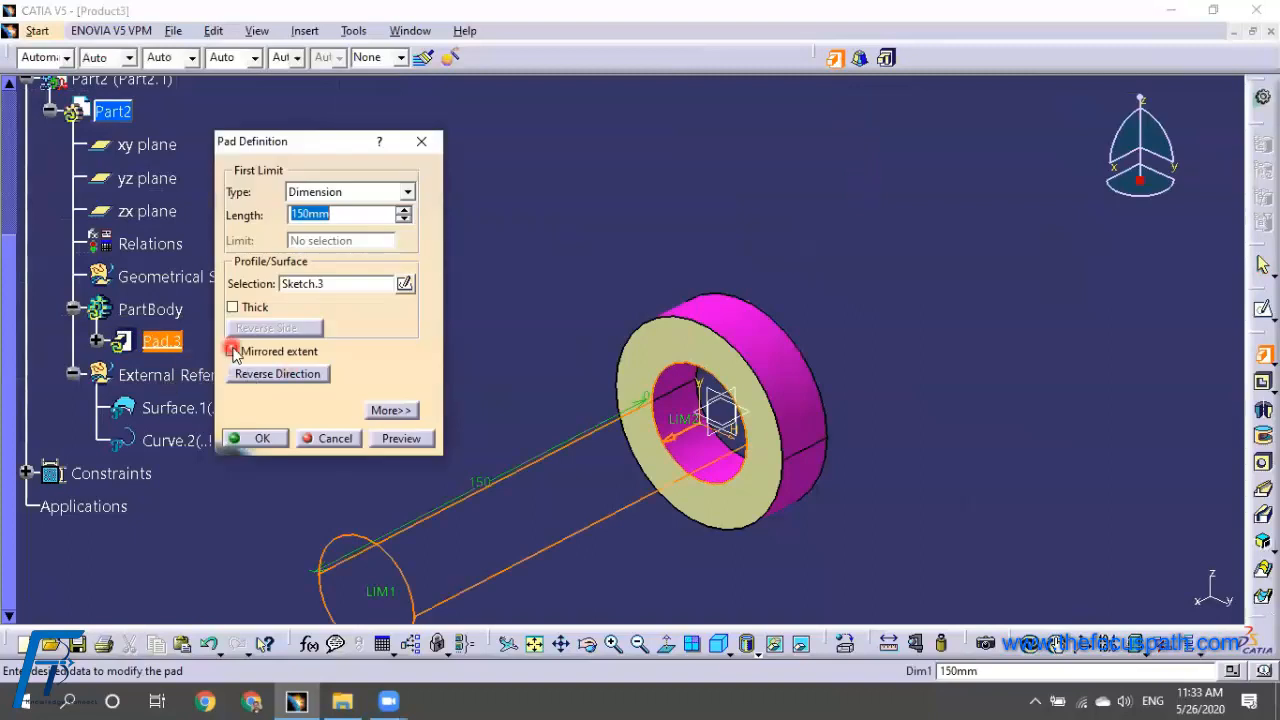
pyautogui.click(265, 438)
# Highlight the published edge and face references under Part2's External References to check the shaft's links
pyautogui.moveTo(734, 208); pyautogui.dragTo(403, 443, button='middle')
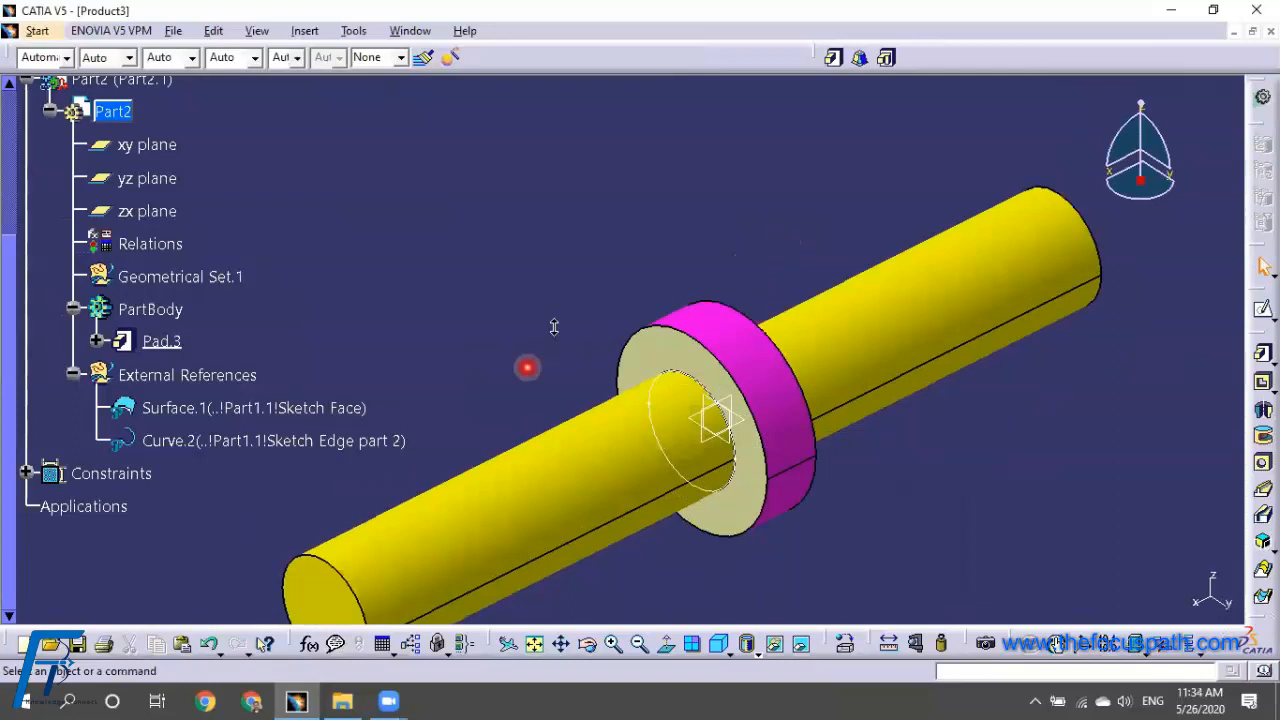
pyautogui.keyDown('ctrl'); pyautogui.moveTo(554, 327); pyautogui.dragTo(554, 266, button='middle'); pyautogui.keyUp('ctrl')
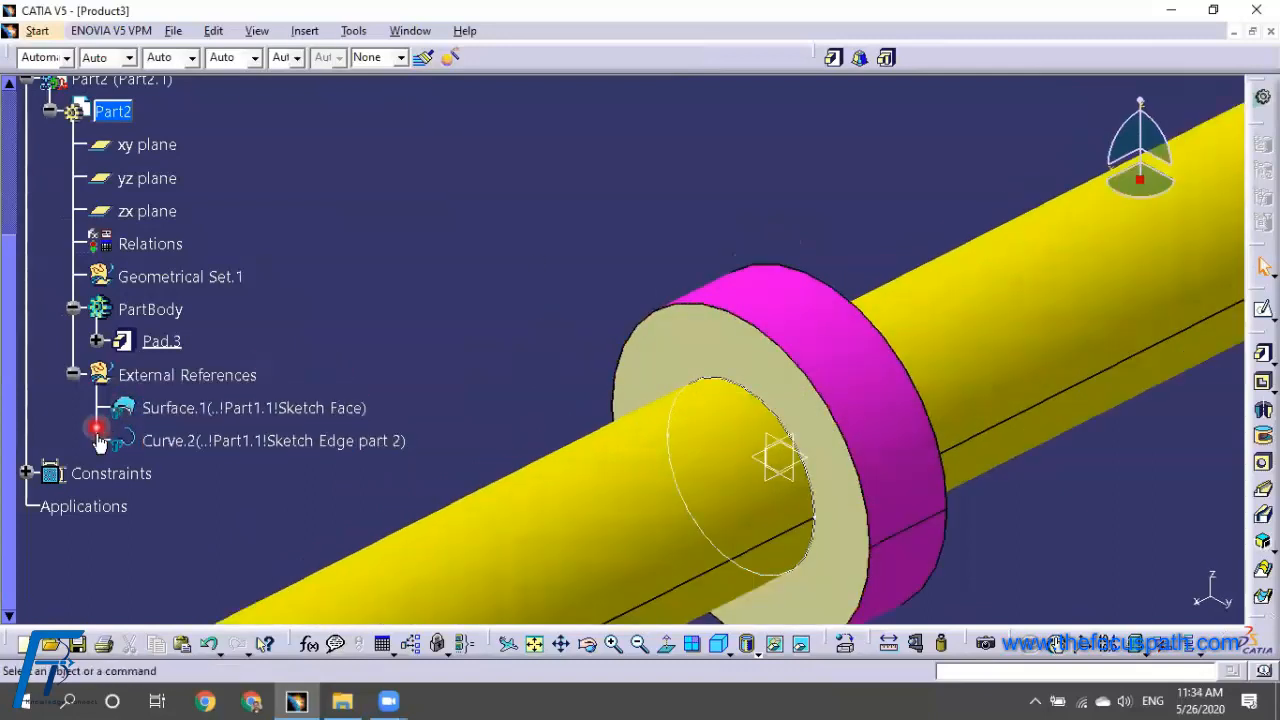
pyautogui.click(128, 441)
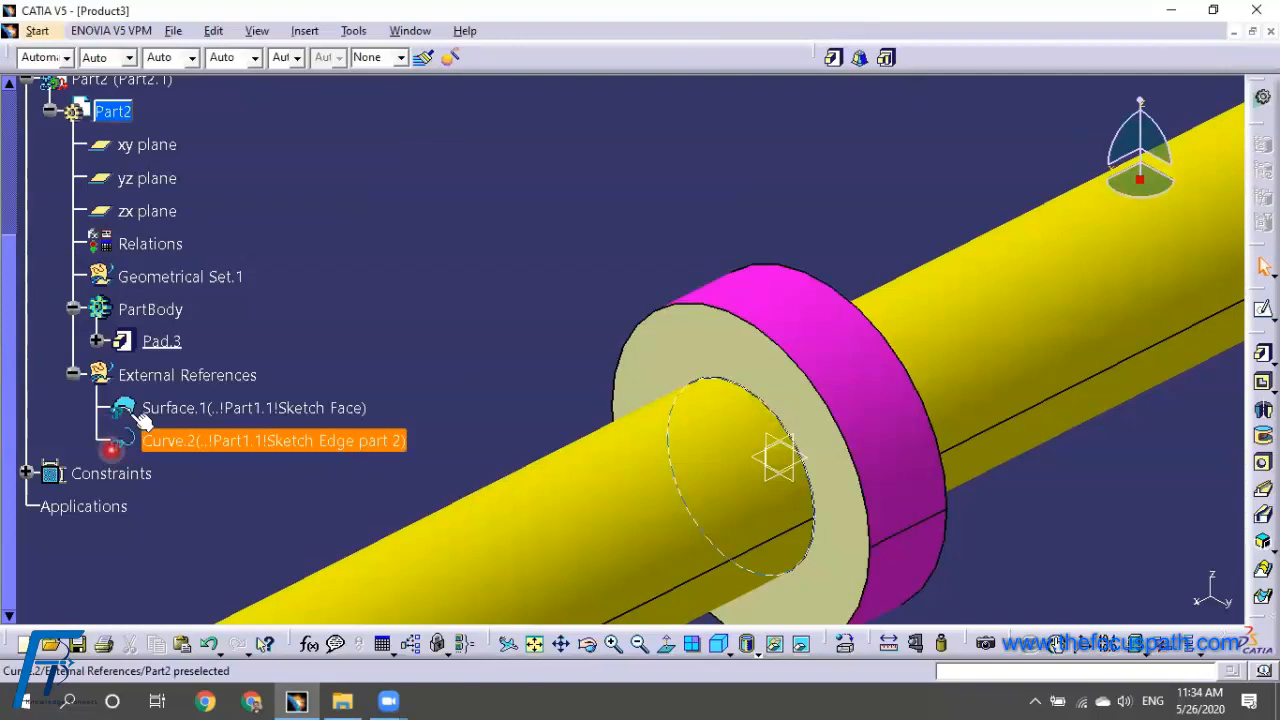
pyautogui.click(141, 418)
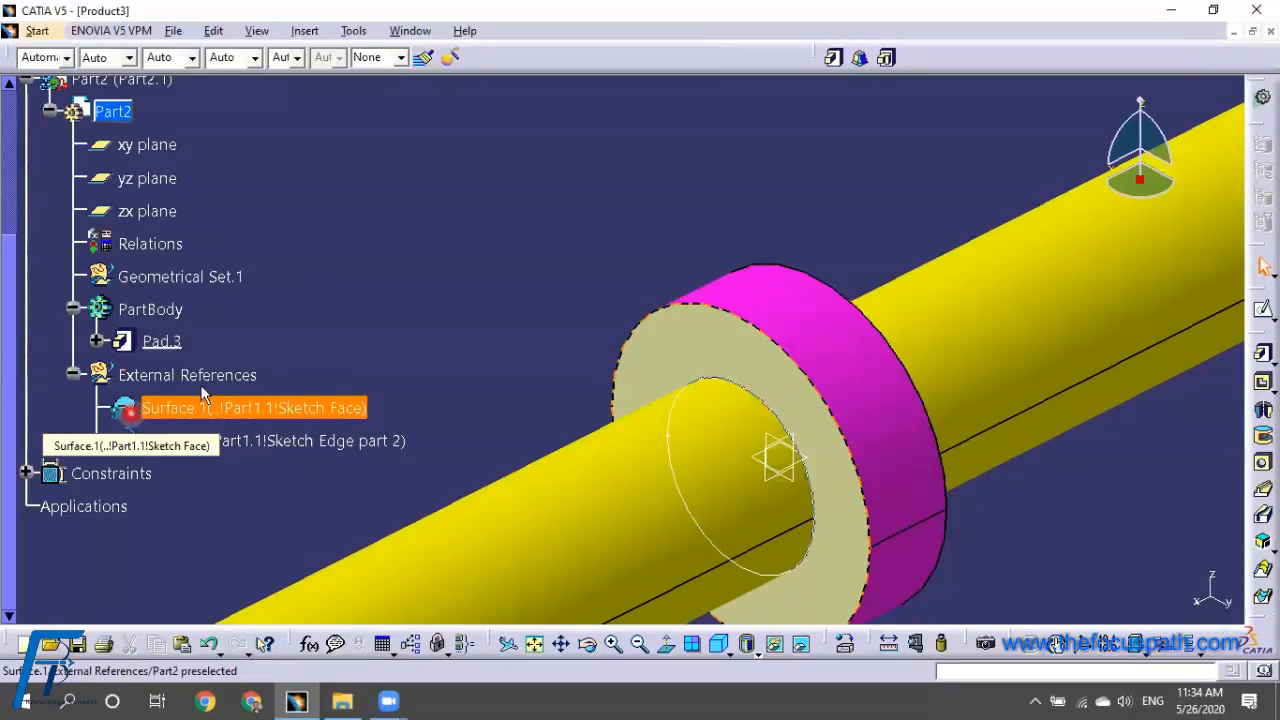
# Open Part1's Sketch.1 for editing and select the inner circle's radius constraint to check what drives it
pyautogui.scroll(3, 399, 323)
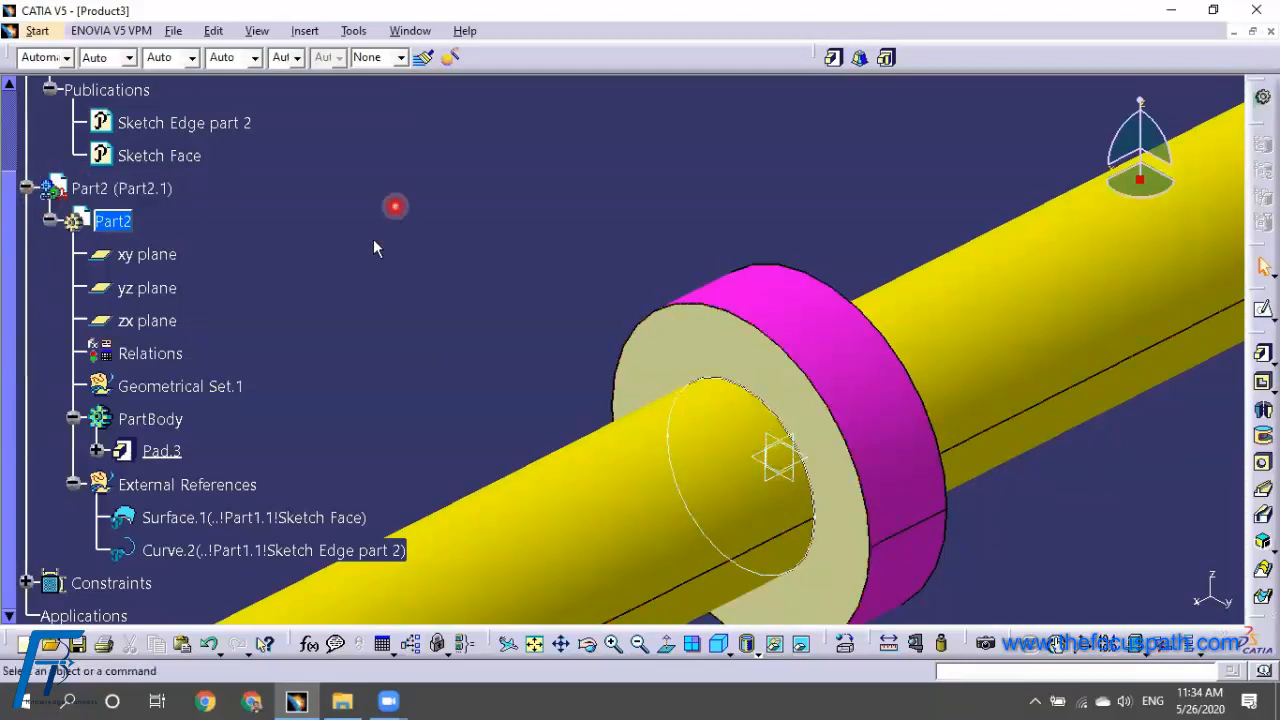
pyautogui.scroll(3, 360, 254)
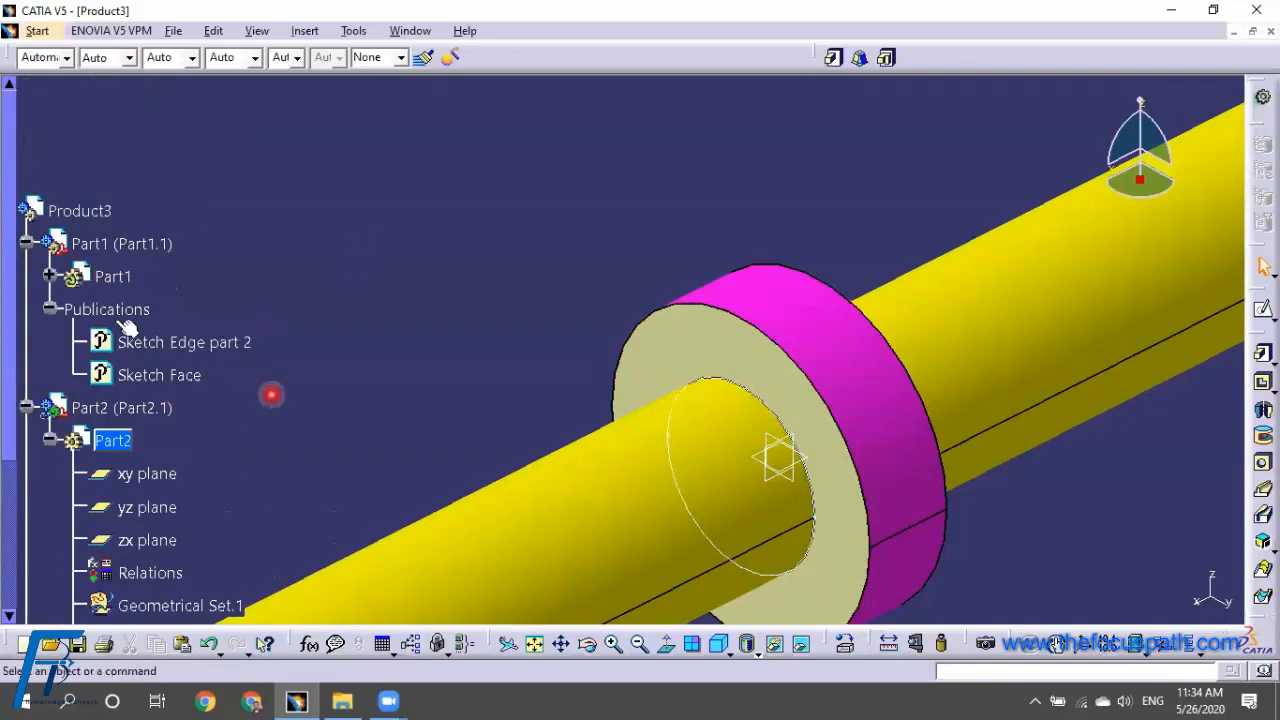
pyautogui.click(49, 275)
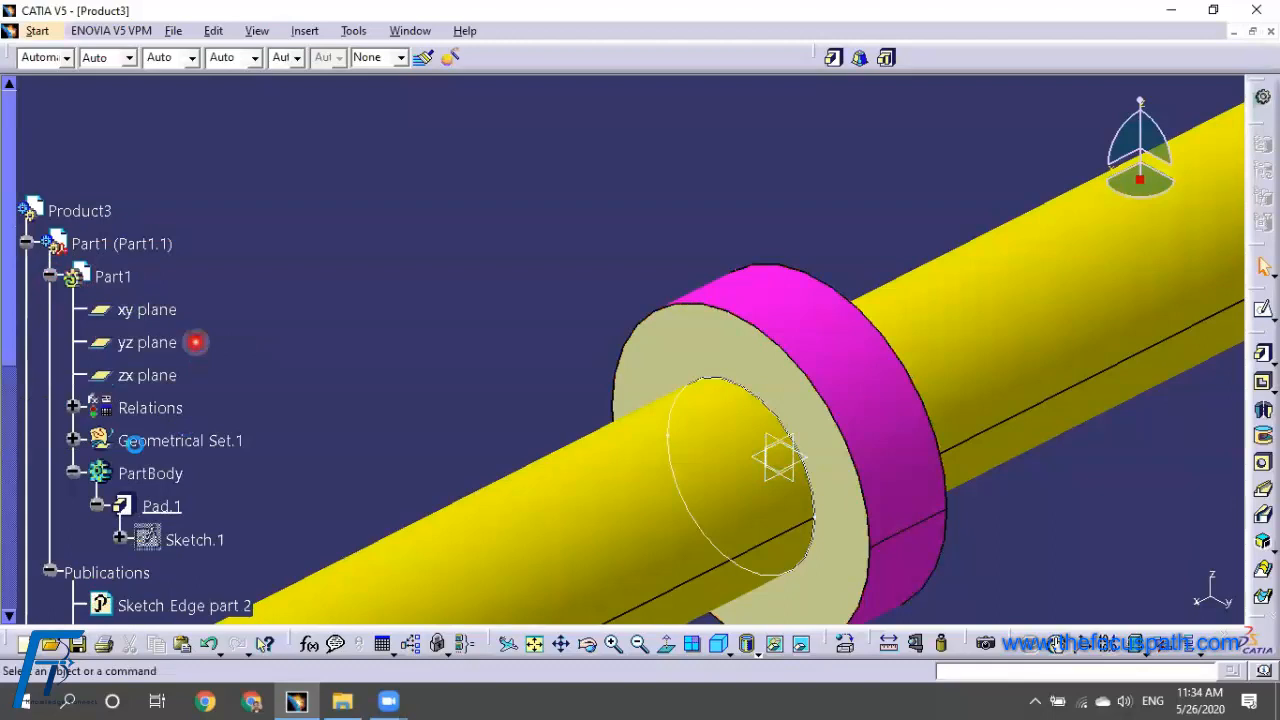
pyautogui.scroll(-3, 200, 430)
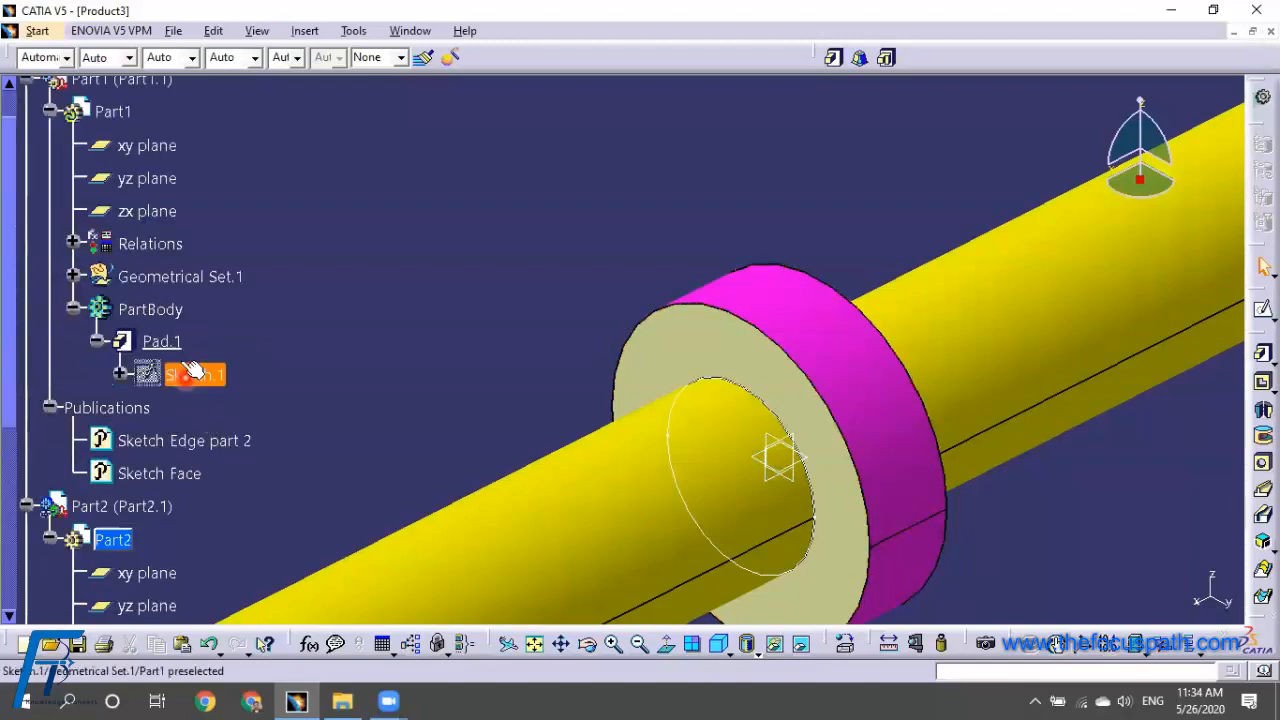
pyautogui.doubleClick(185, 372)
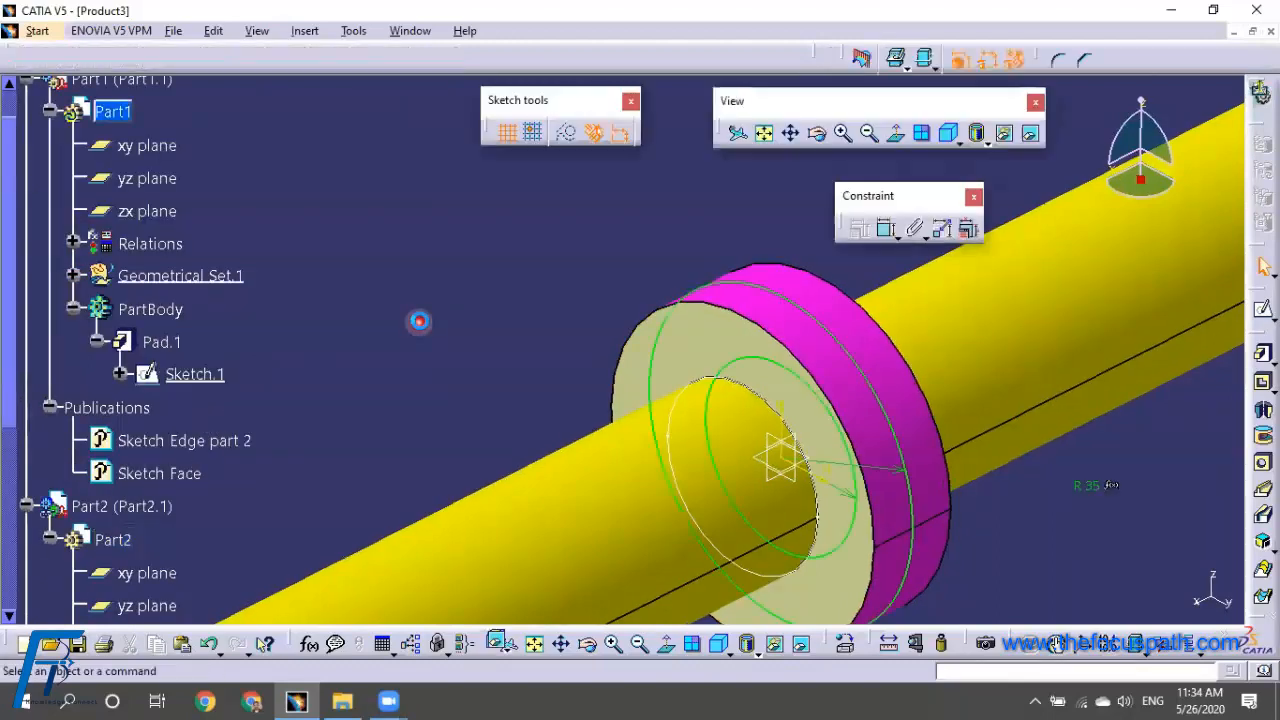
pyautogui.moveTo(1020, 316); pyautogui.dragTo(676, 380, button='middle')
pyautogui.moveTo(1132, 420); pyautogui.dragTo(1005, 382, button='middle')
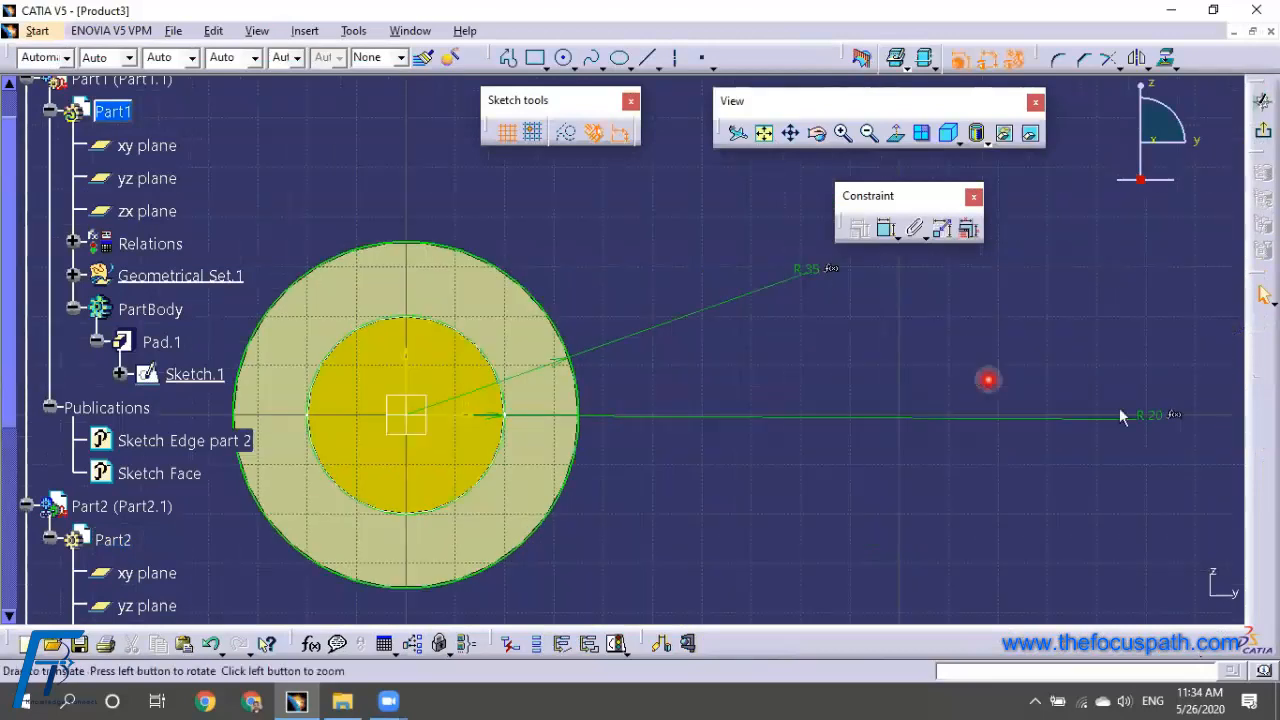
pyautogui.click(1124, 402)
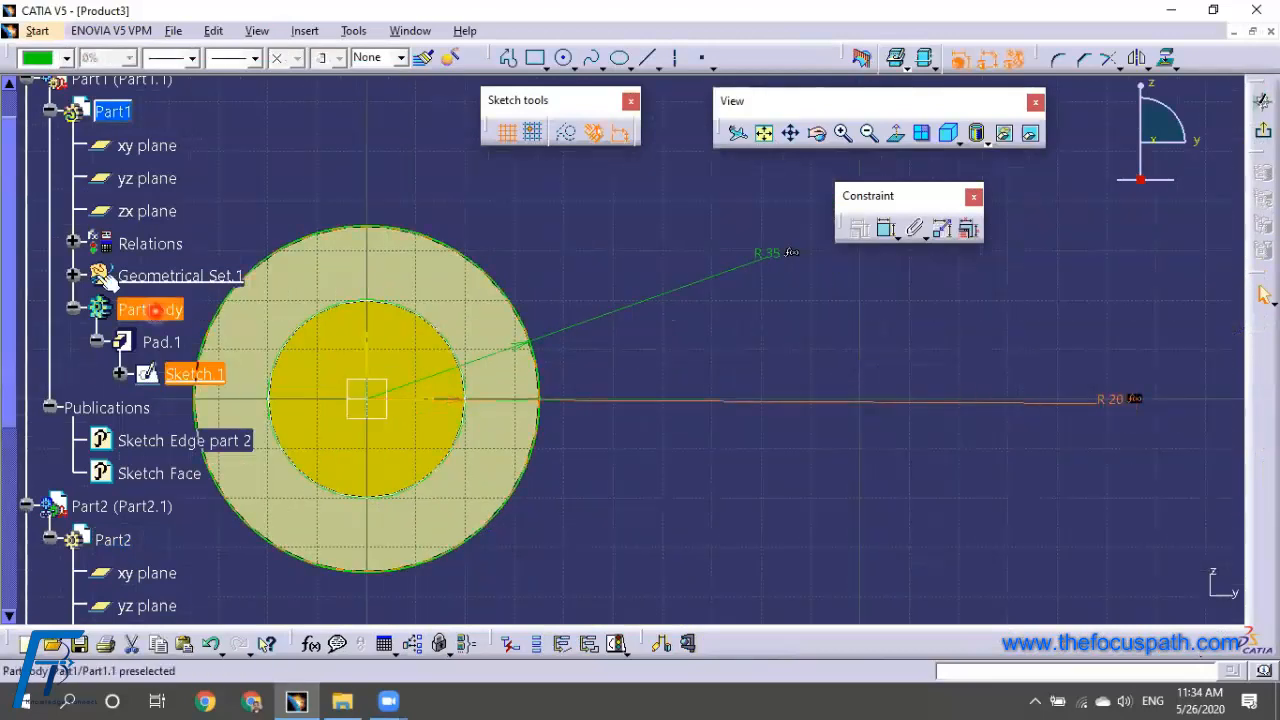
# Try to delete all three formulas under Part1's Relations together from within the sketch, and exit the sketch
pyautogui.click(75, 238)
pyautogui.click(285, 276)
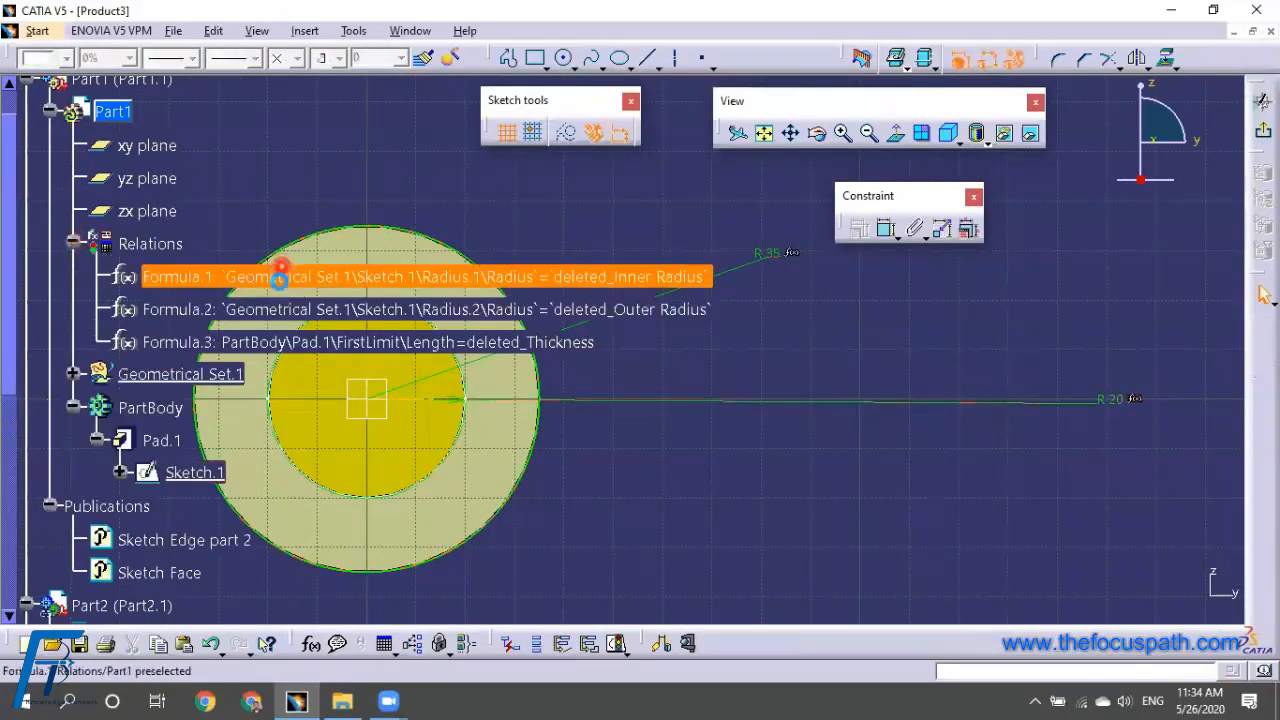
pyautogui.keyDown('shift'); pyautogui.click(270, 345); pyautogui.keyUp('shift')
pyautogui.rightClick(262, 343)
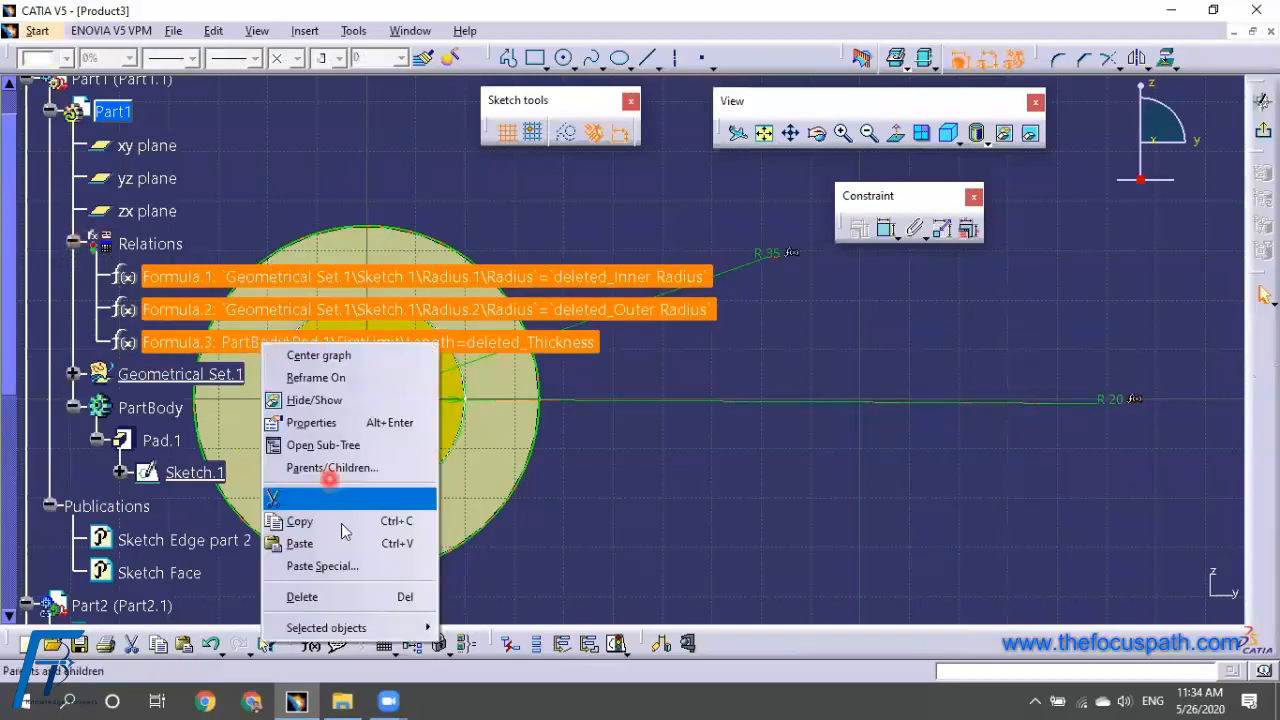
pyautogui.click(318, 598)
pyautogui.click(771, 393)
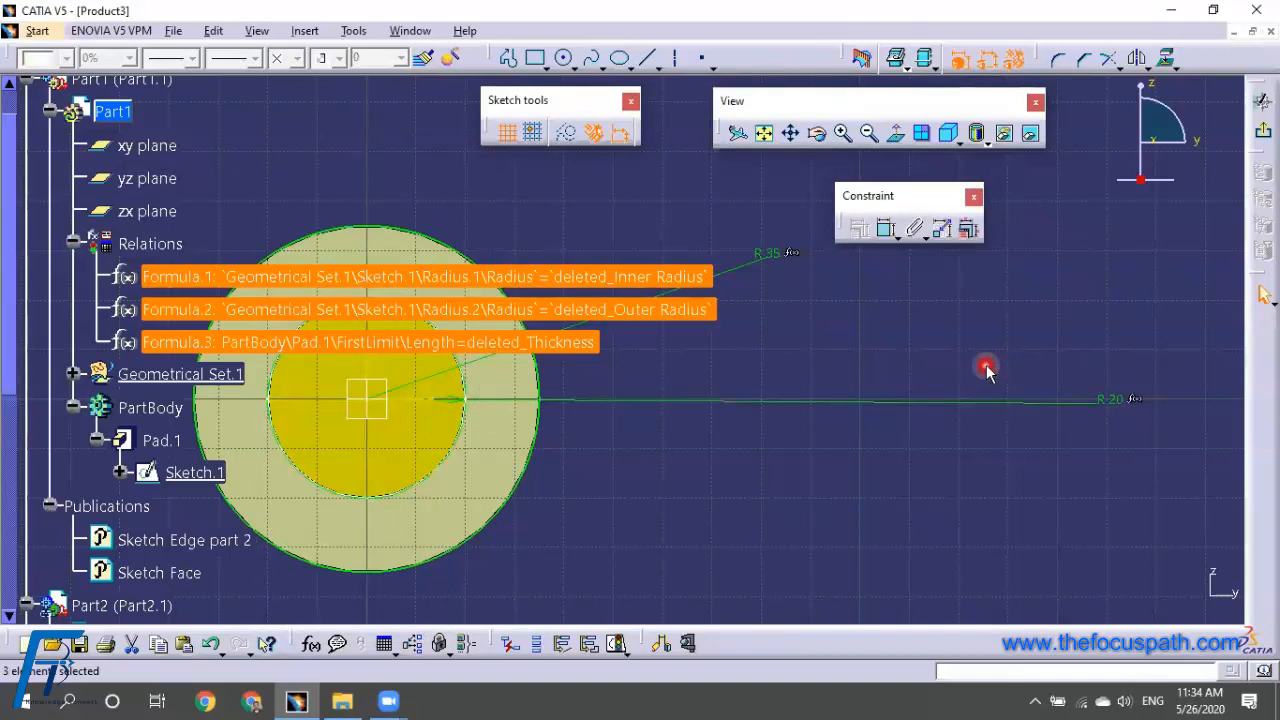
pyautogui.click(1263, 101)
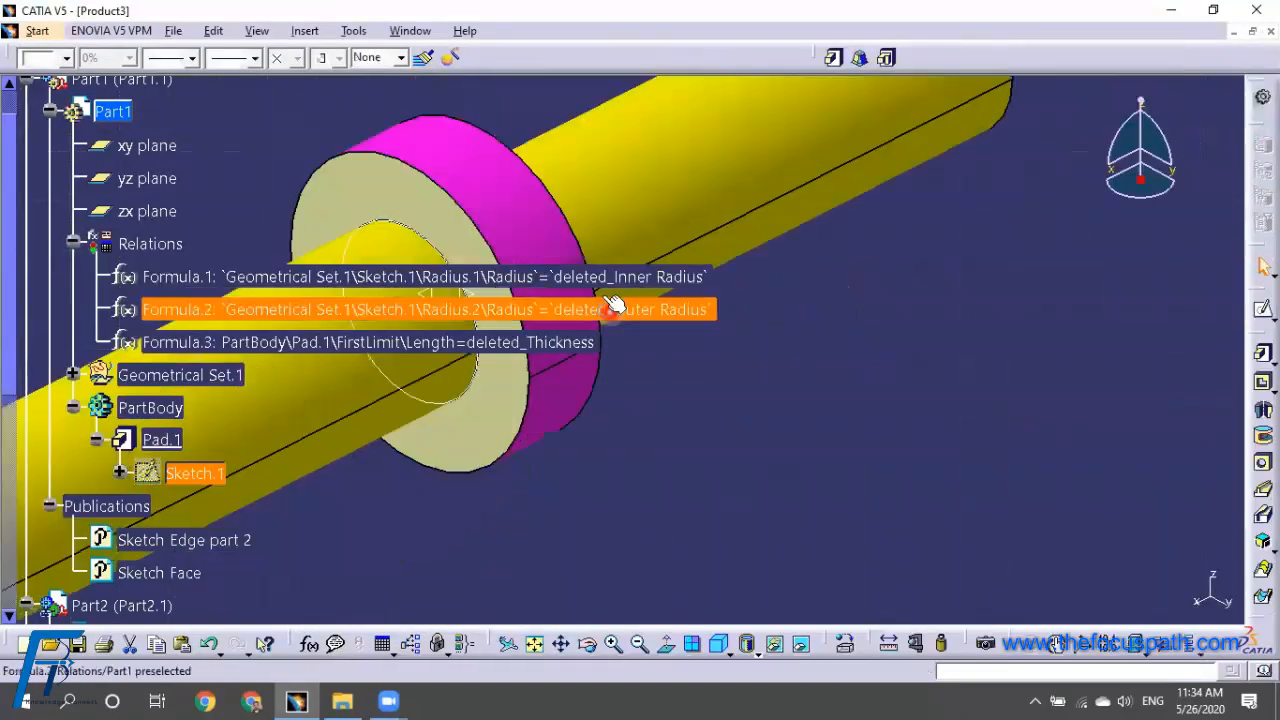
# Delete Formula.1, Formula.2 and Formula.3 one by one from Part1's Relations
pyautogui.rightClick(622, 274)
pyautogui.click(690, 533)
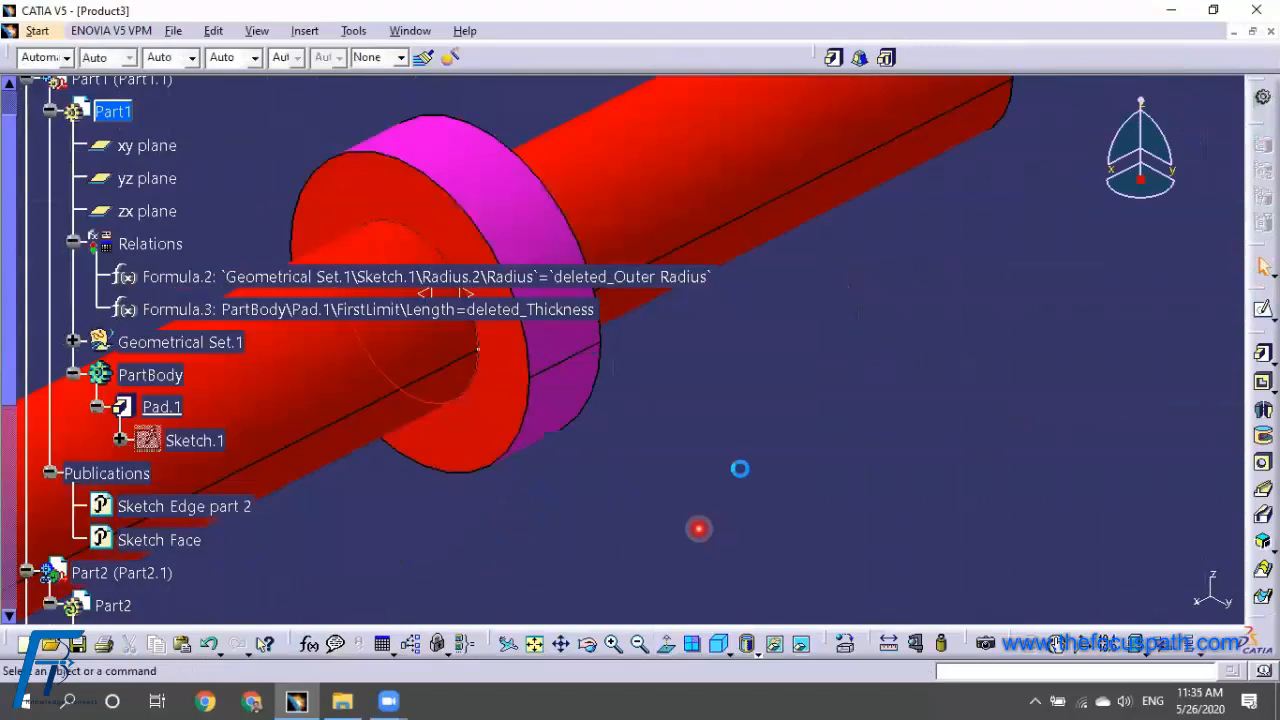
pyautogui.rightClick(660, 276)
pyautogui.click(715, 540)
pyautogui.rightClick(572, 277)
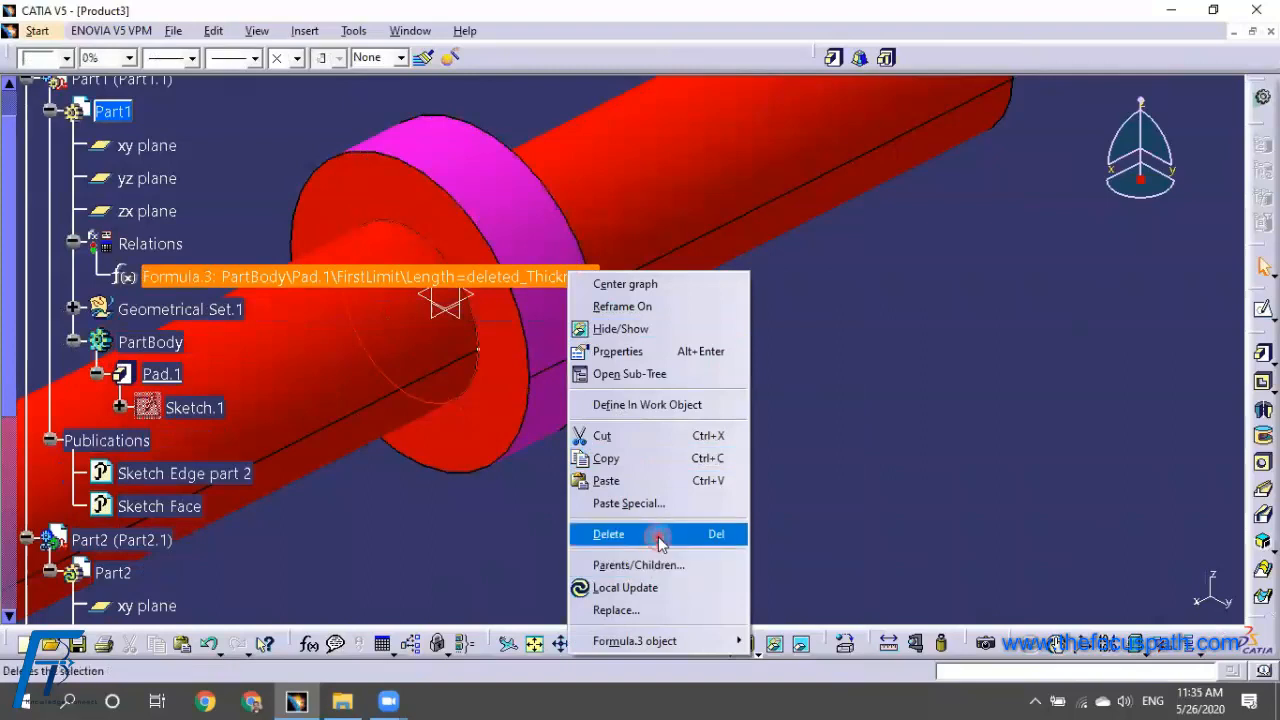
pyautogui.click(660, 538)
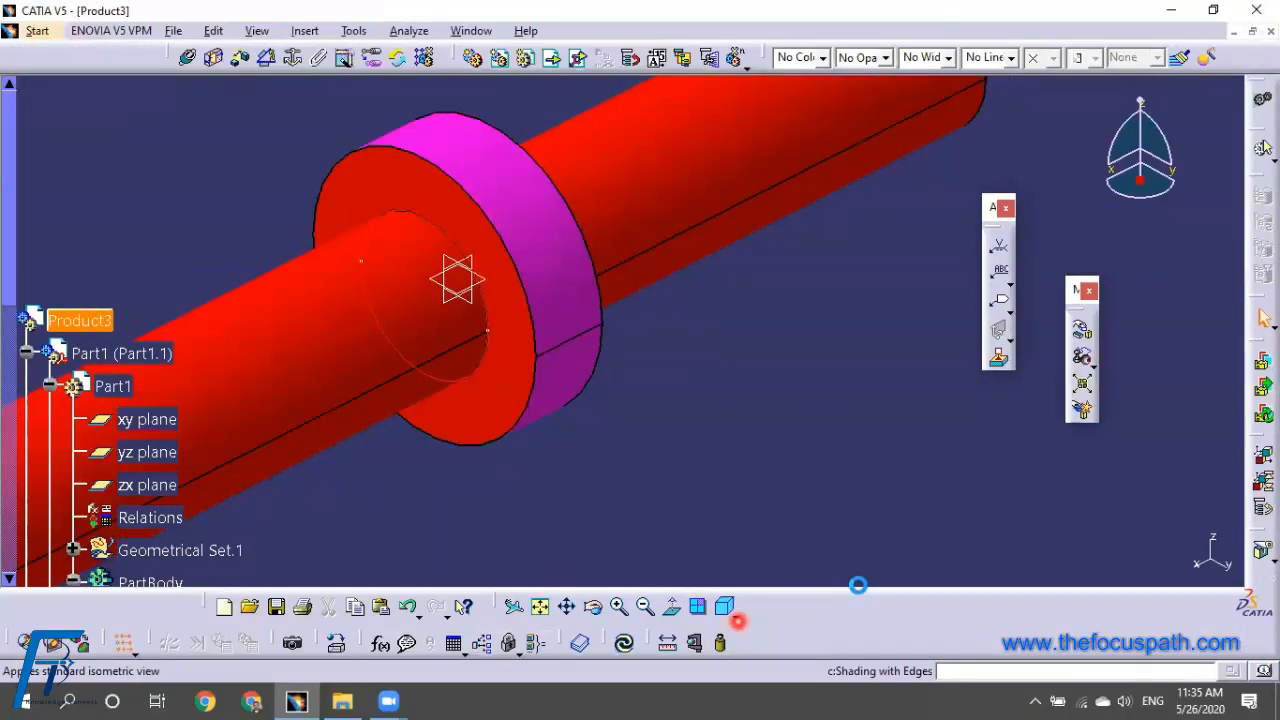
# Reopen Part1's Sketch.1, set the inner circle's radius to 25 mm, and exit the sketch
pyautogui.scroll(-3, 405, 400)
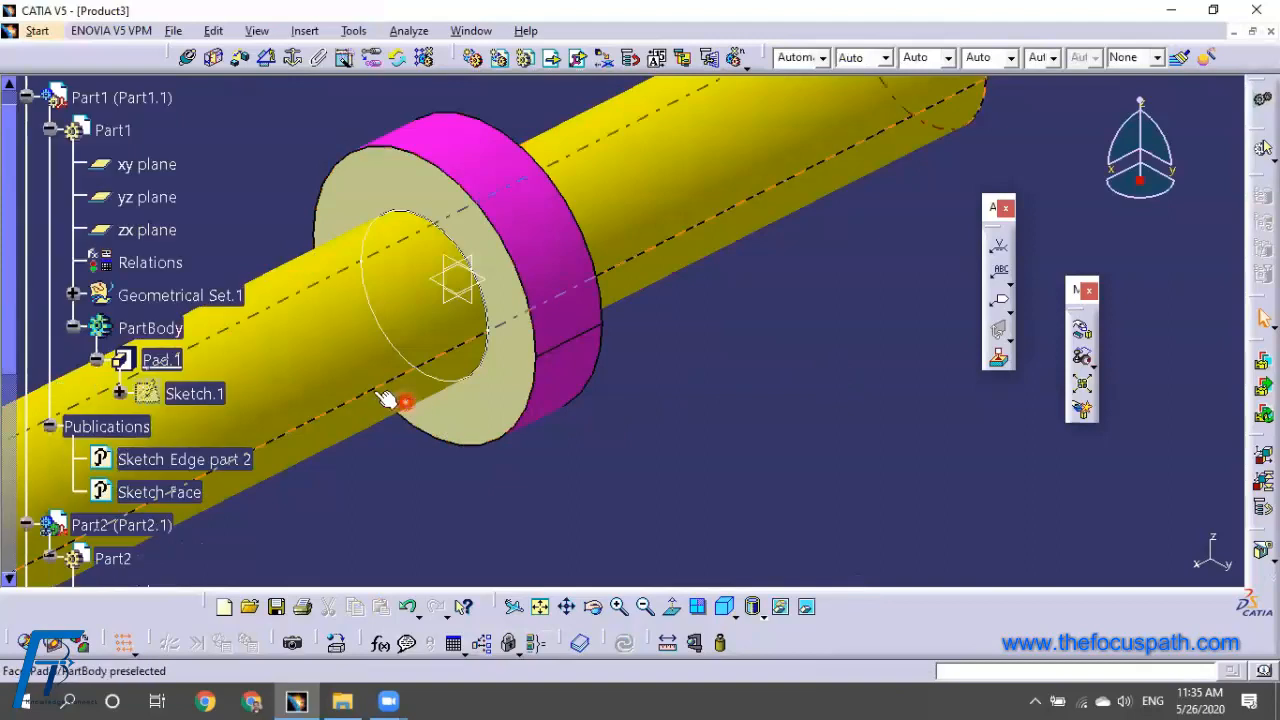
pyautogui.doubleClick(197, 394)
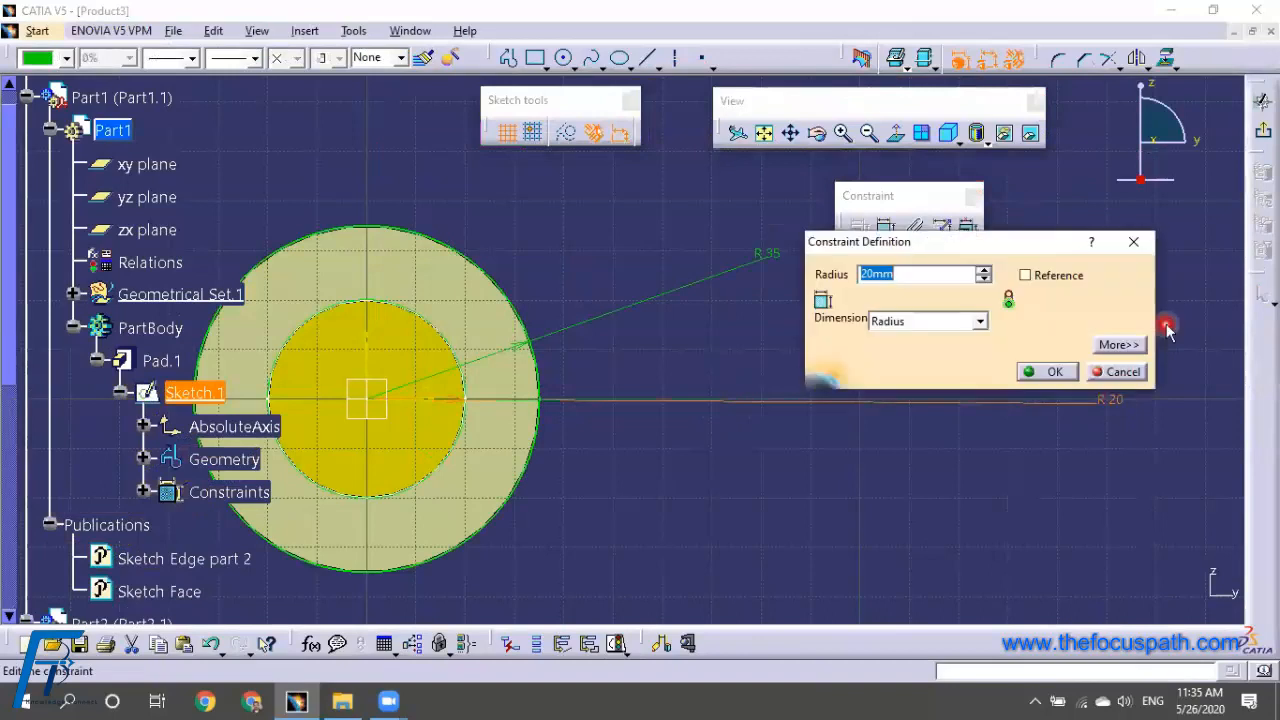
pyautogui.write('5')
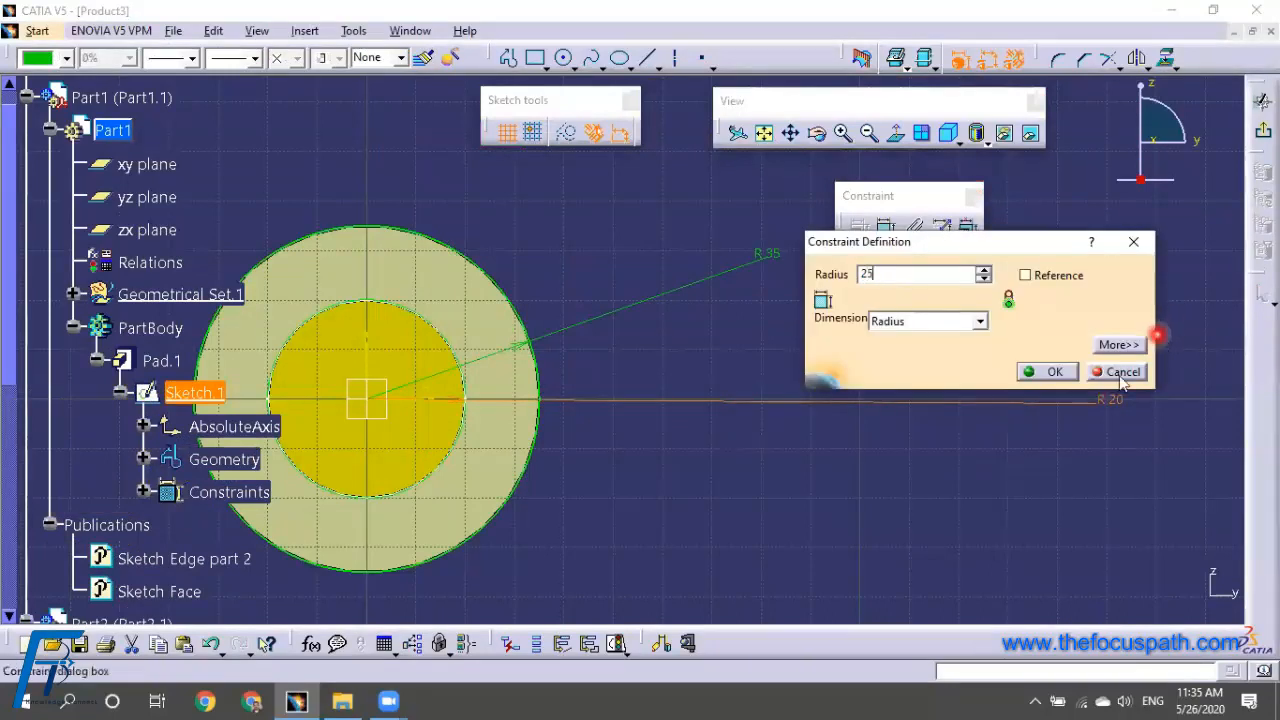
pyautogui.click(1052, 371)
pyautogui.click(1263, 131)
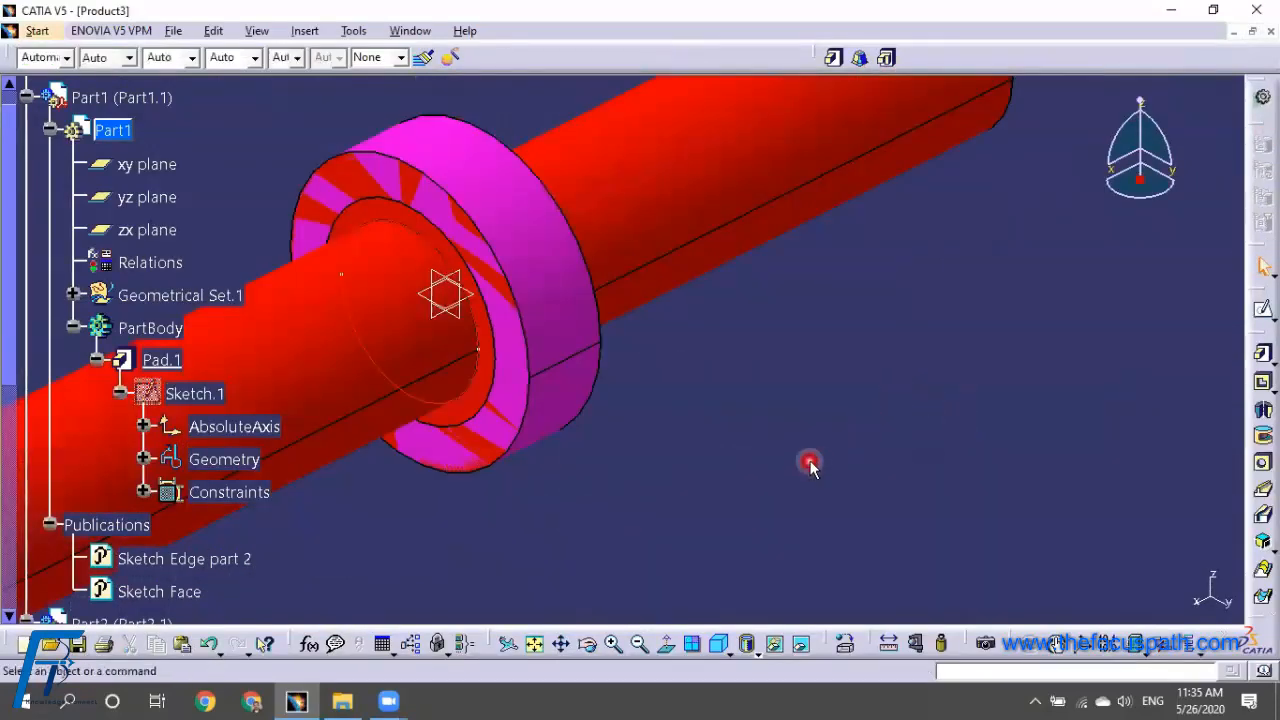
# Select Product3 and update the assembly so Part2's shaft follows Part1's changed bore
pyautogui.doubleClick(138, 104)
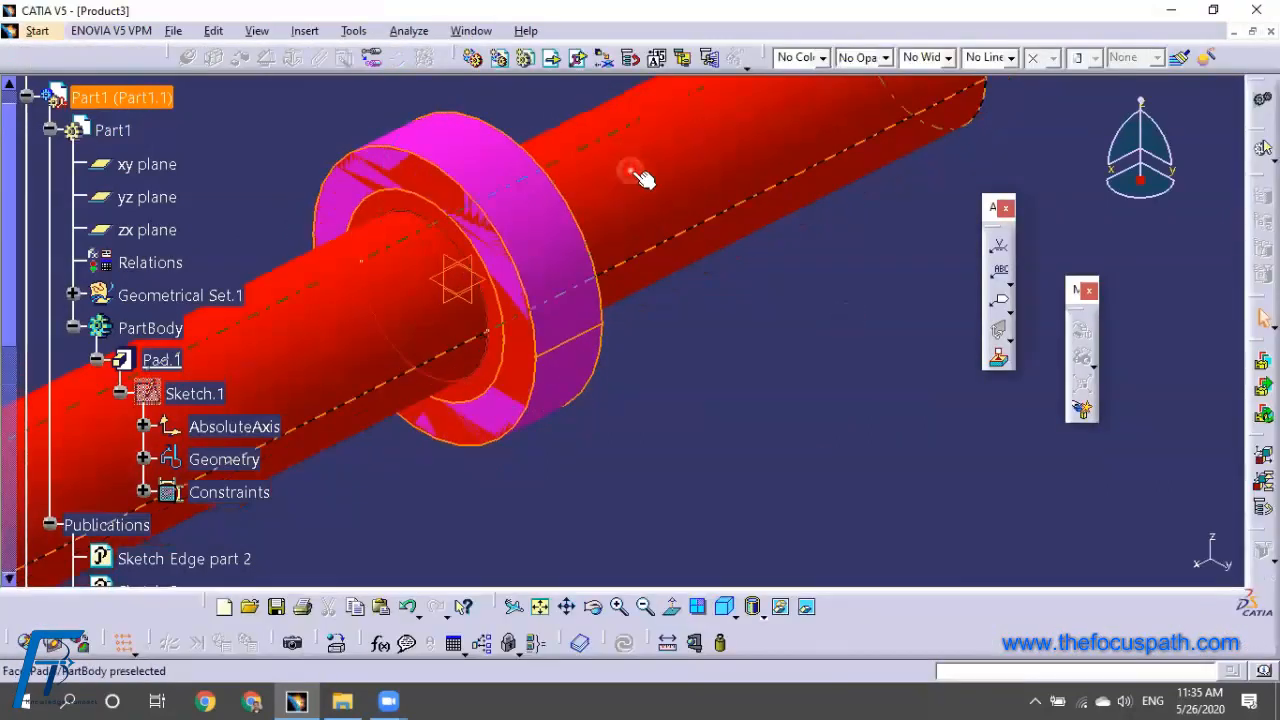
pyautogui.scroll(-2, 665, 440)
pyautogui.scroll(2, 650, 410)
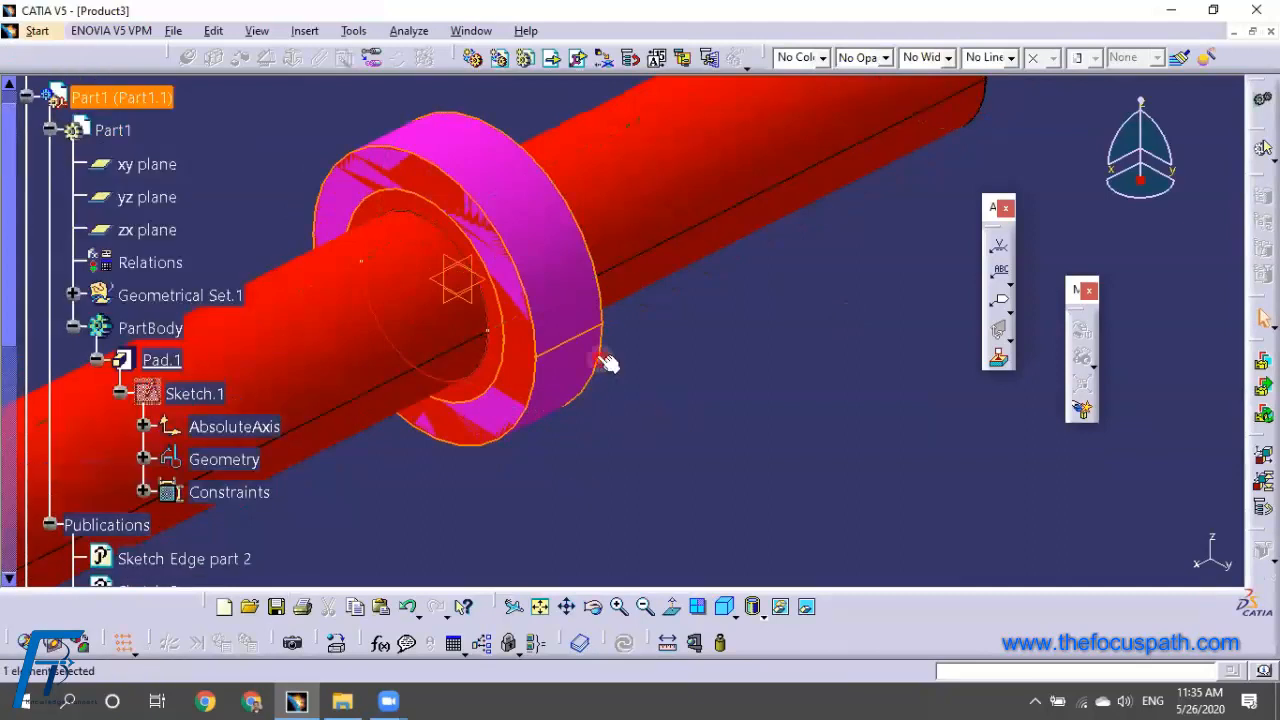
pyautogui.scroll(2, 148, 258)
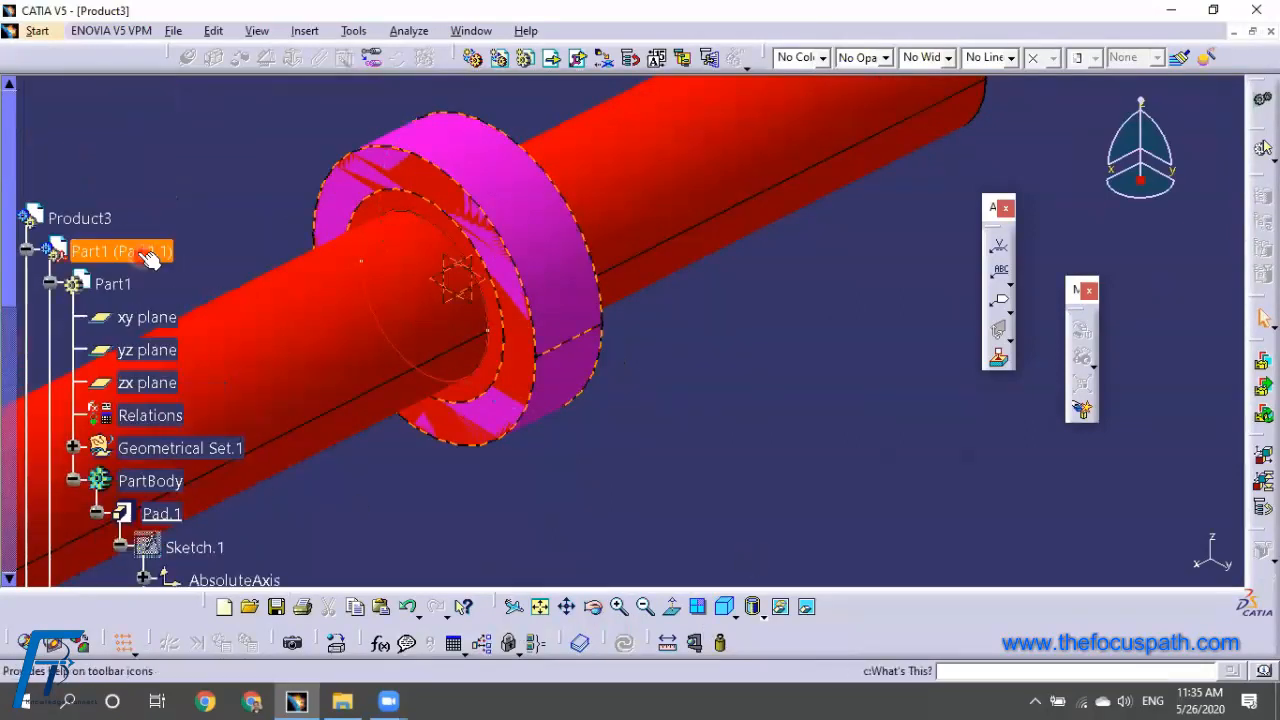
pyautogui.click(80, 218)
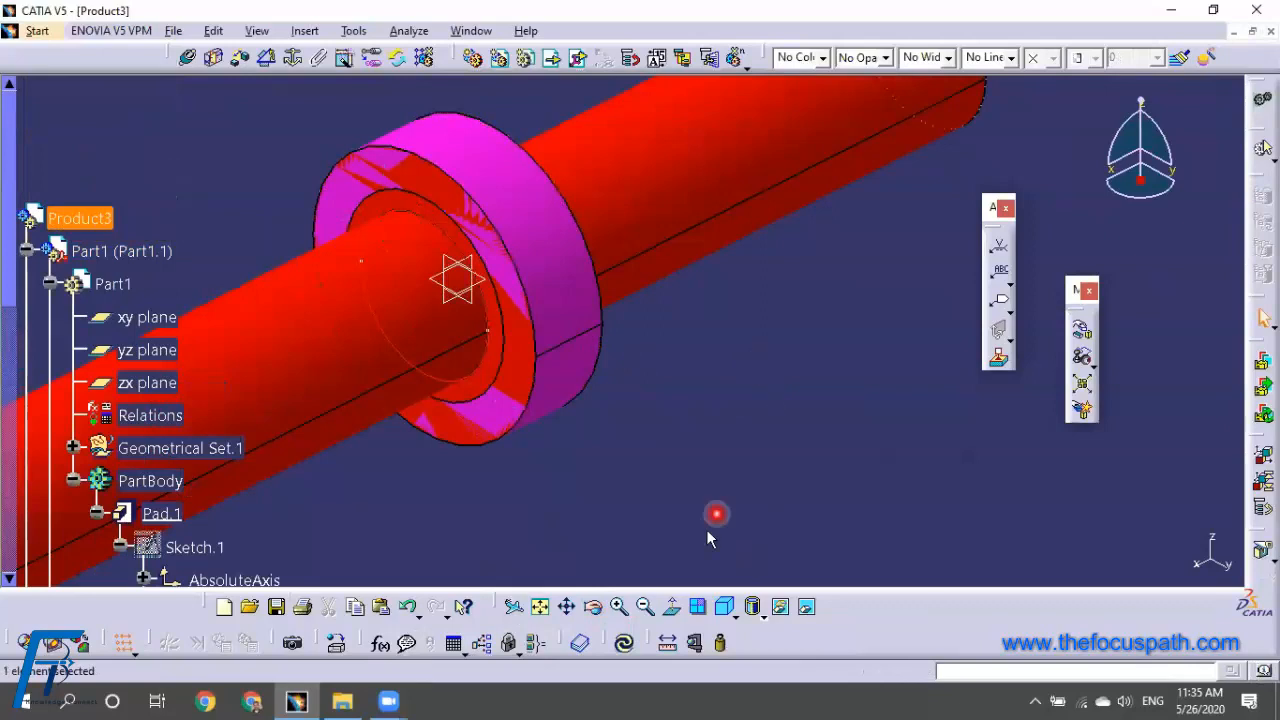
pyautogui.click(709, 424)
# Hide the External References set of Part2 so its surface and curve no longer overlay the model
pyautogui.keyDown('ctrl'); pyautogui.moveTo(709, 424); pyautogui.dragTo(649, 457, button='middle'); pyautogui.keyUp('ctrl')
pyautogui.scroll(-2, 637, 429)
pyautogui.scroll(-6, 440, 470)
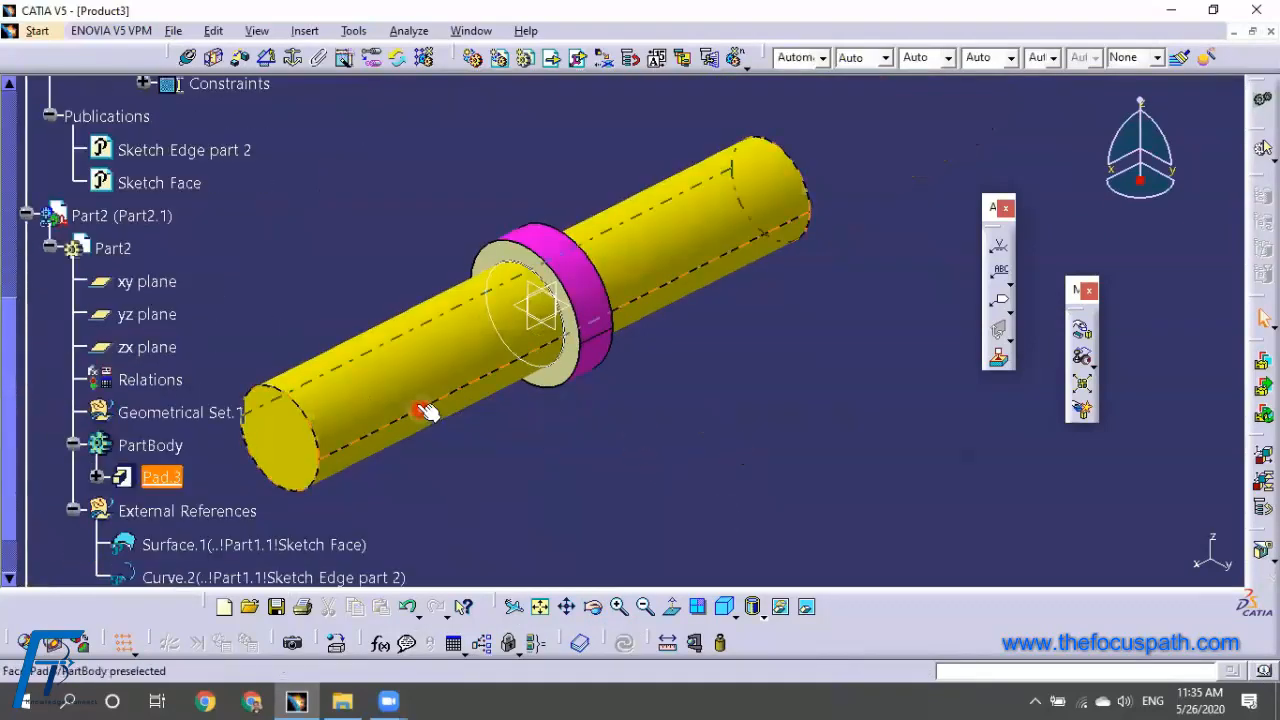
pyautogui.click(204, 410)
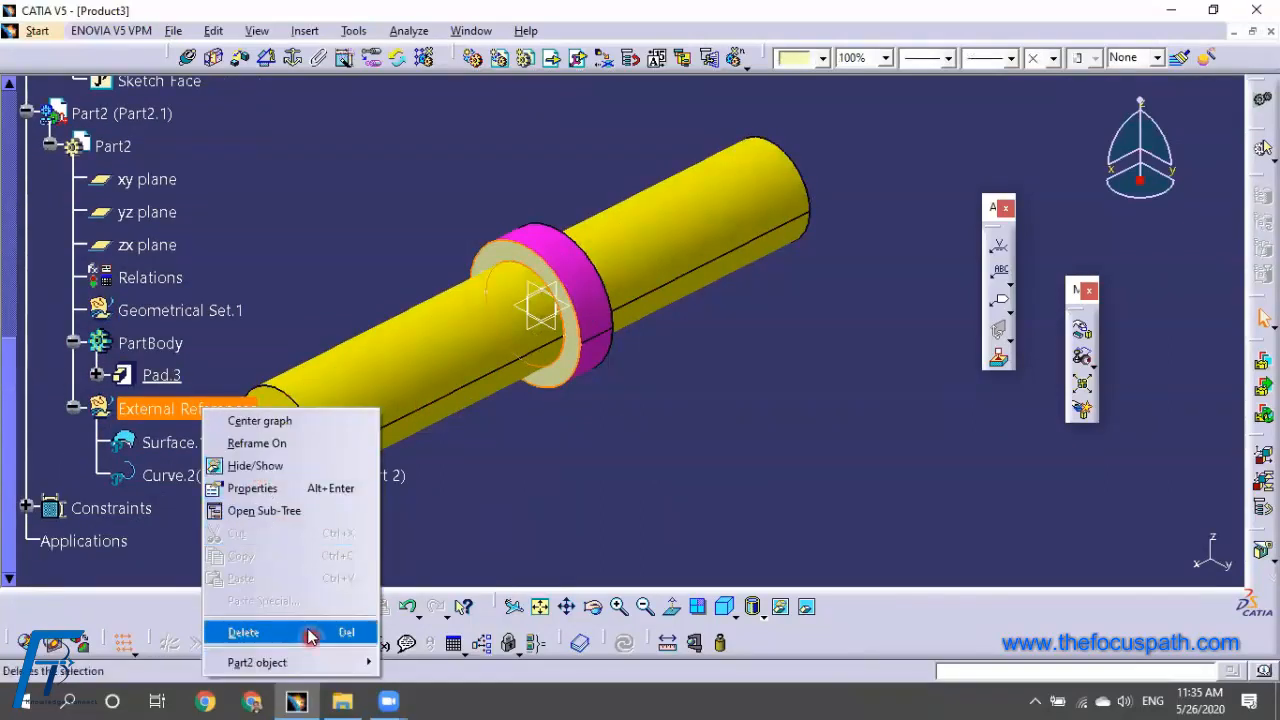
pyautogui.rightClick(168, 410)
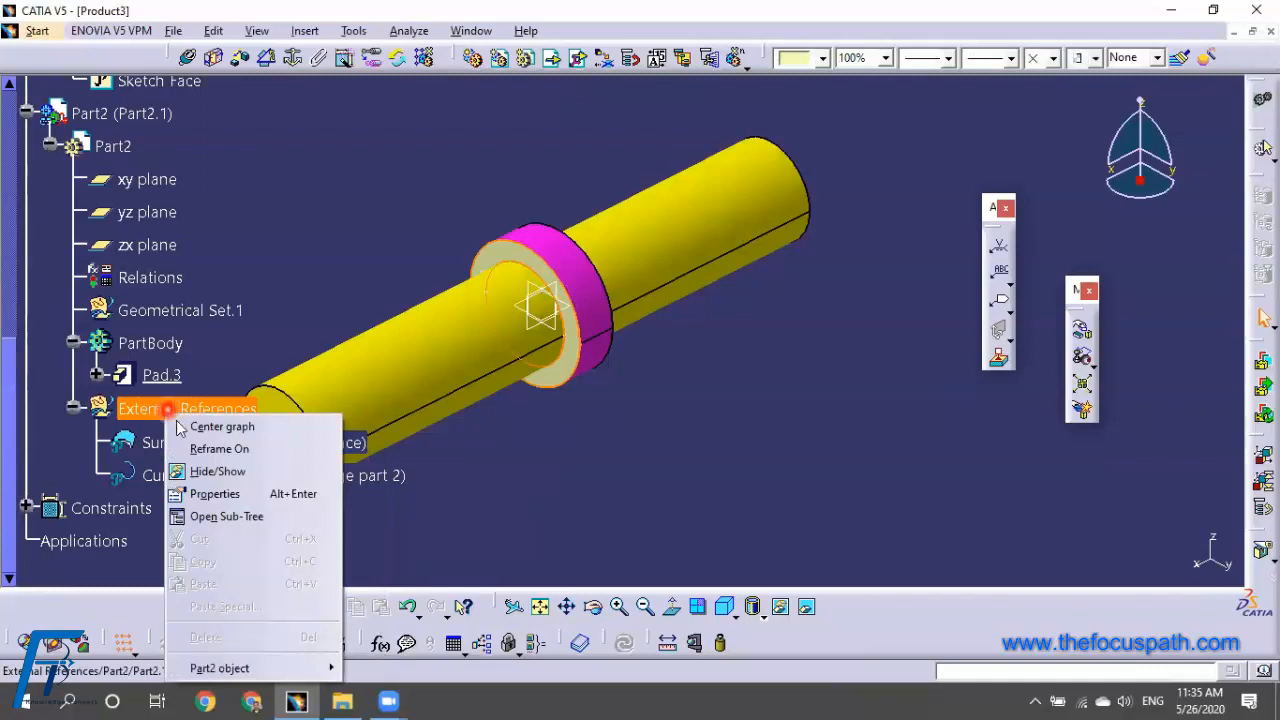
pyautogui.click(218, 471)
pyautogui.moveTo(555, 470); pyautogui.dragTo(817, 428, button='middle')
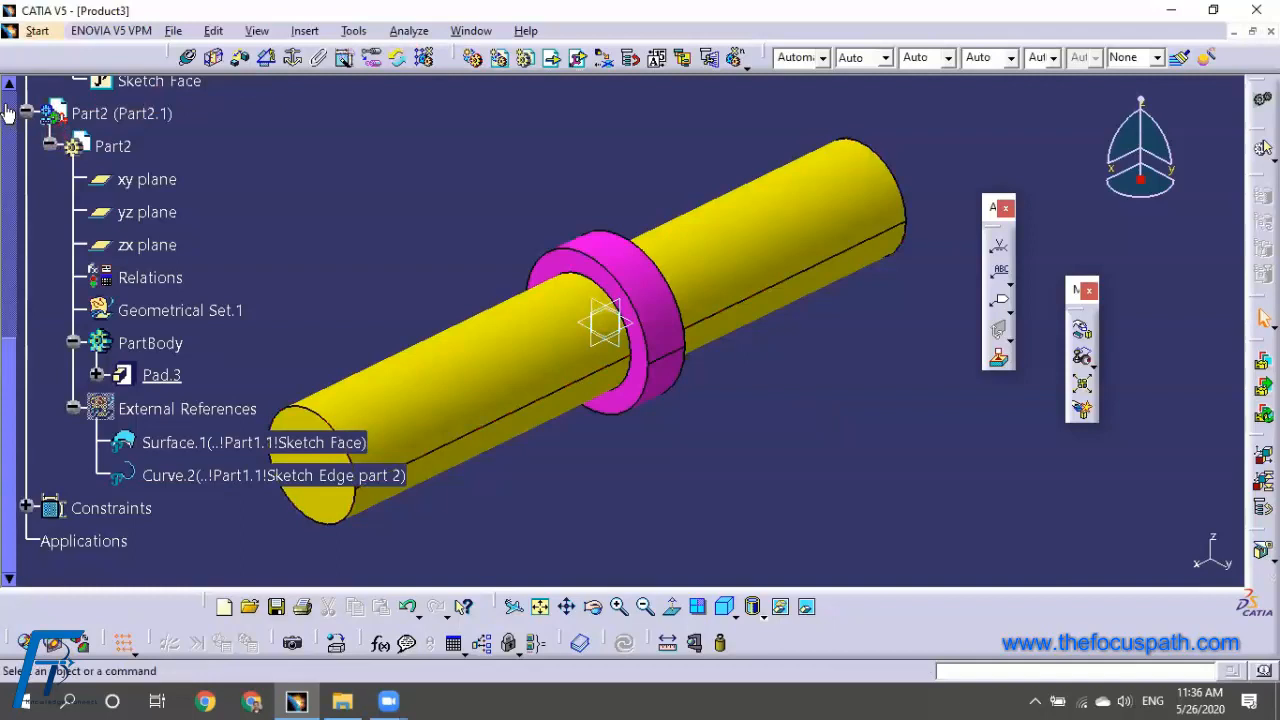
# Collapse the Part2 and Part1 branches in the specification tree down to Product3's top-level components
pyautogui.click(26, 130)
pyautogui.click(26, 113)
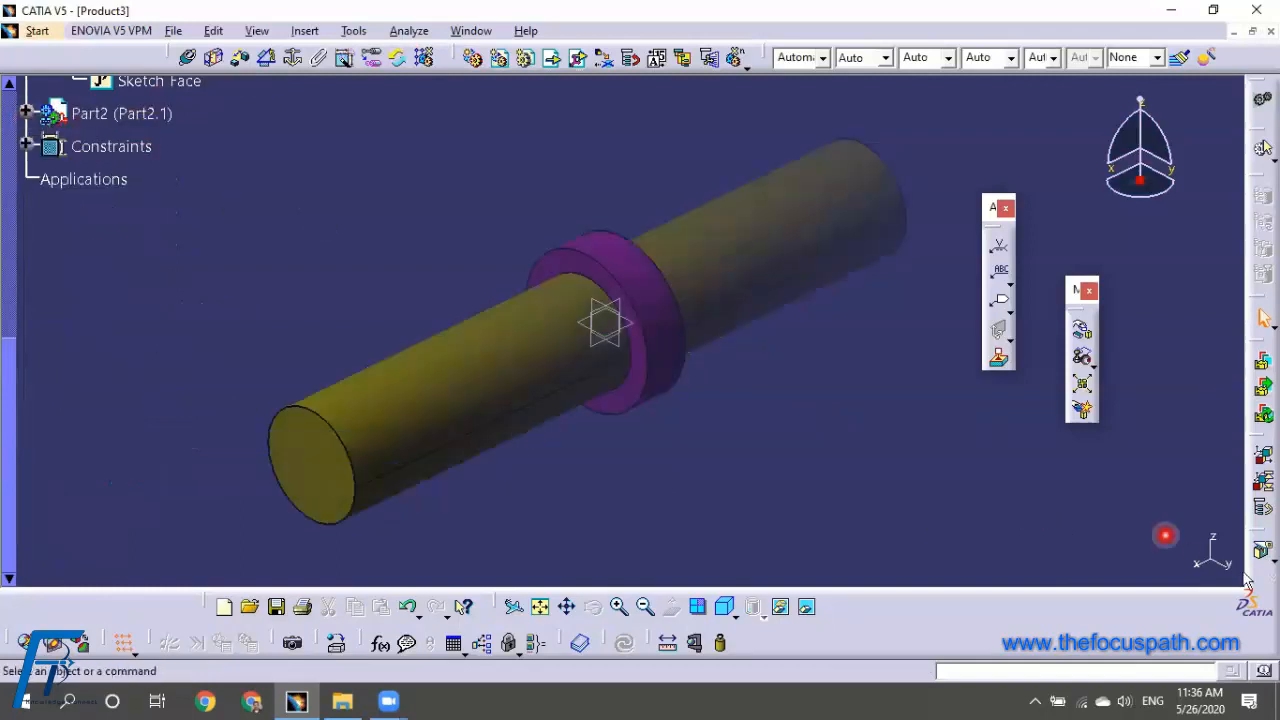
pyautogui.click(1216, 558)
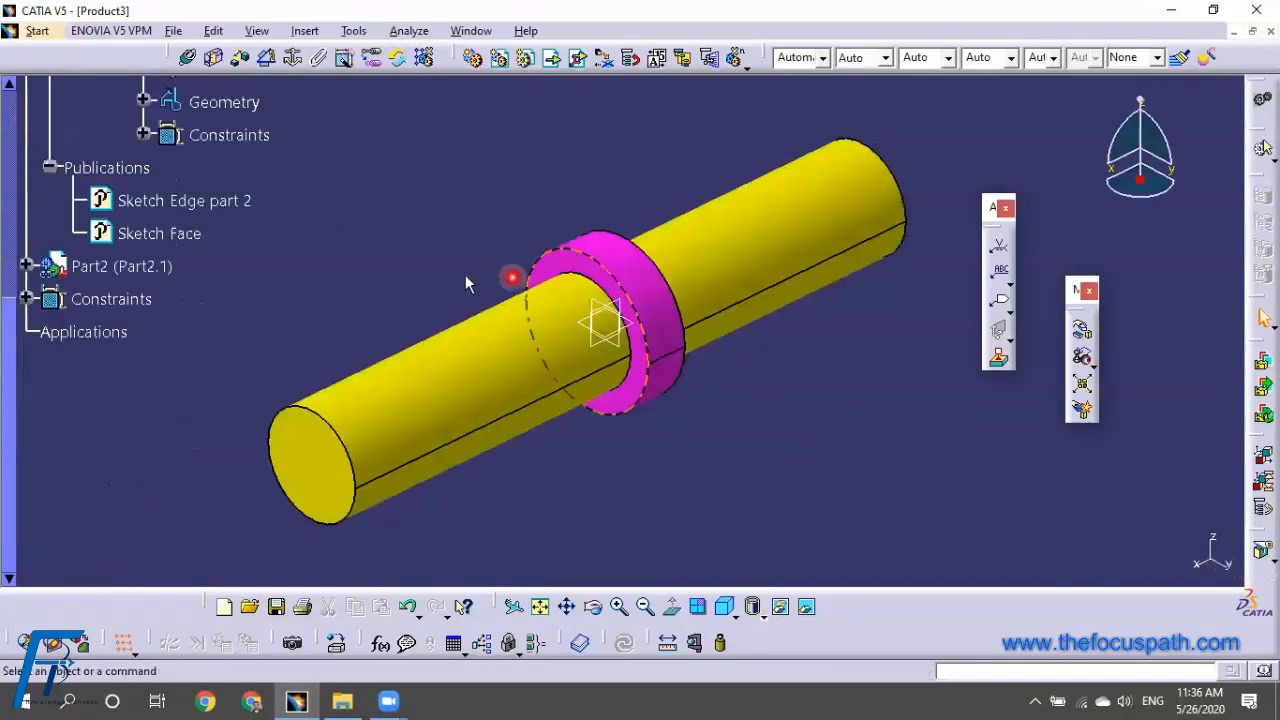
pyautogui.scroll(7, 465, 274)
pyautogui.click(26, 98)
pyautogui.click(129, 138)
pyautogui.click(282, 165)
pyautogui.scroll(3, 282, 165)
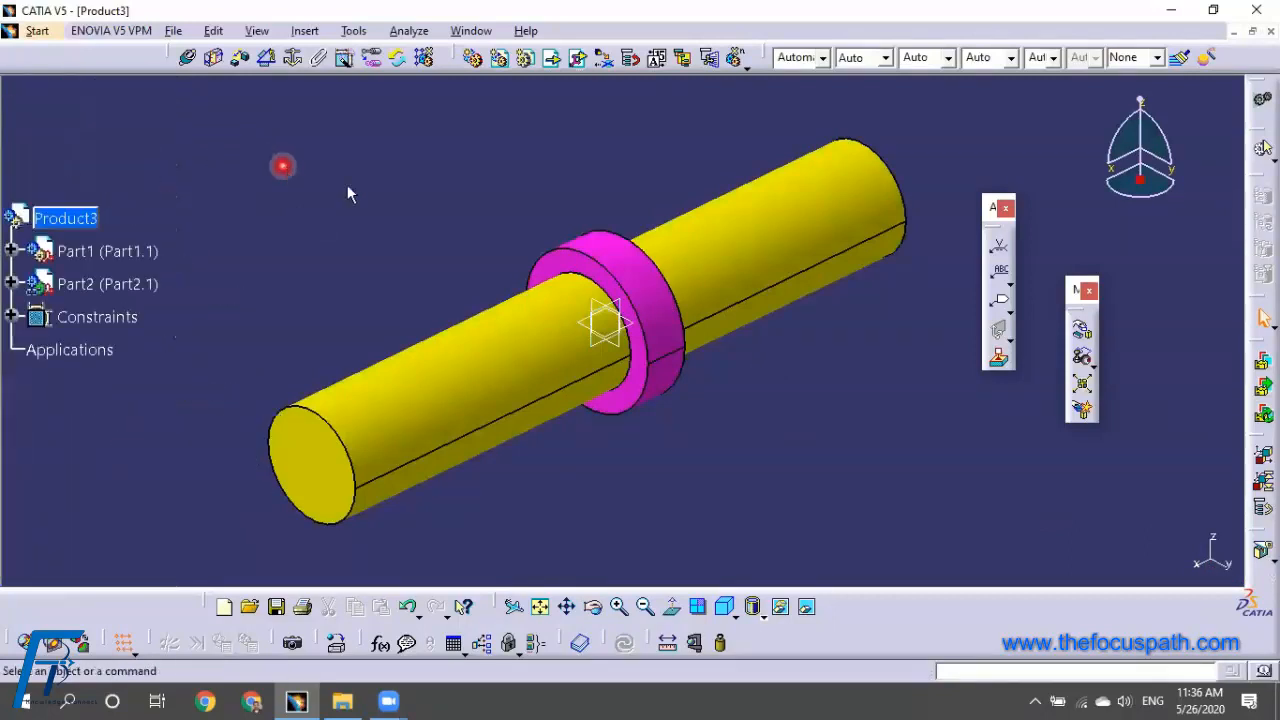
# Try to add a coincidence constraint between the axes of Part1's ring and Part2's shaft
pyautogui.click(187, 57)
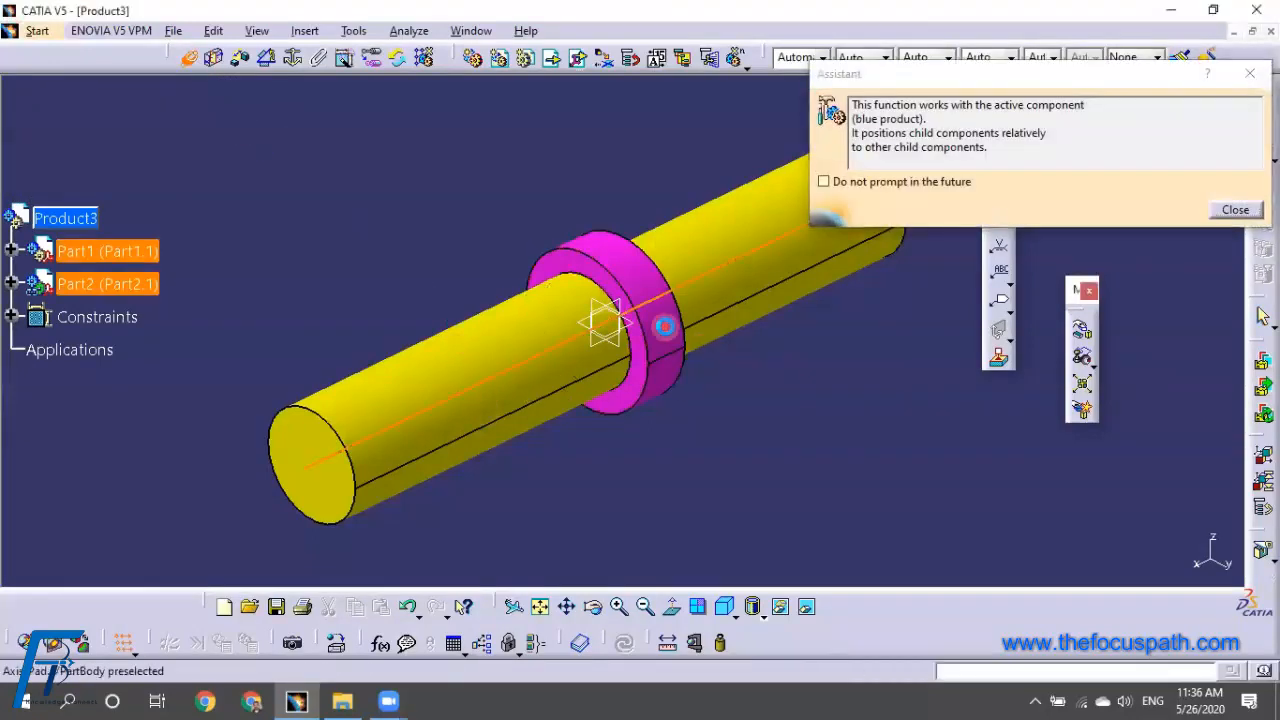
pyautogui.click(665, 326)
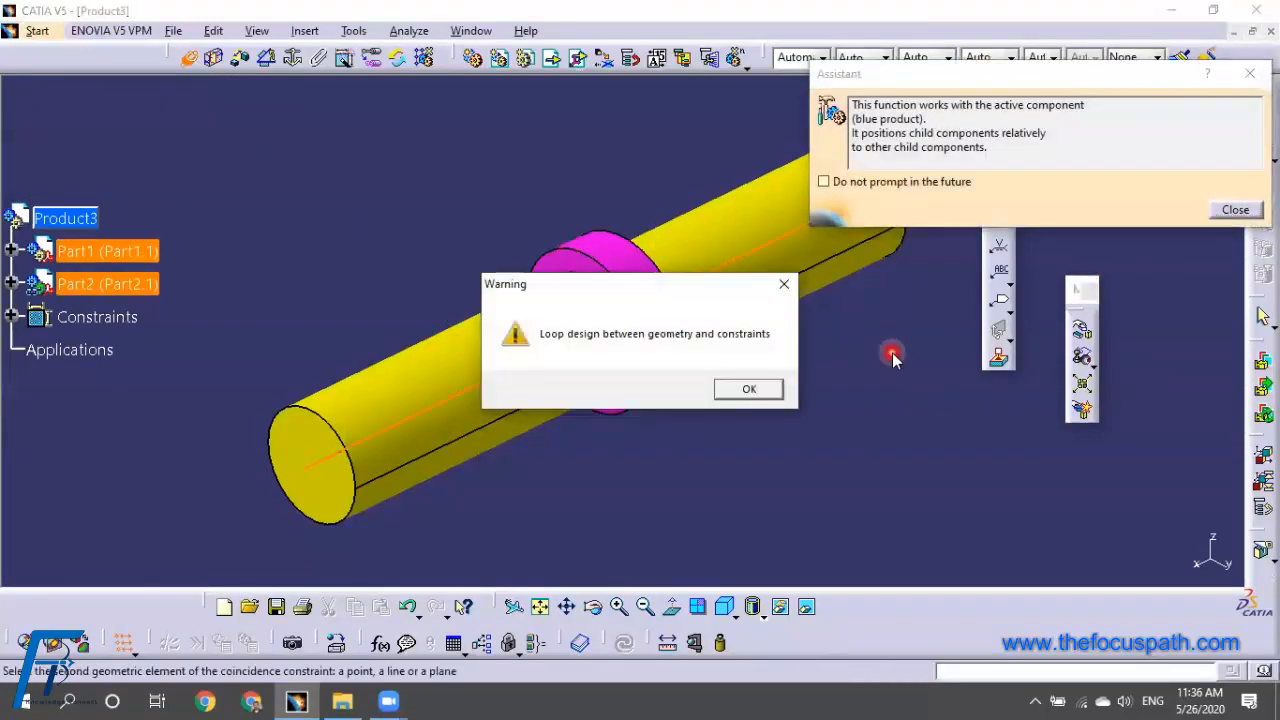
pyautogui.click(784, 284)
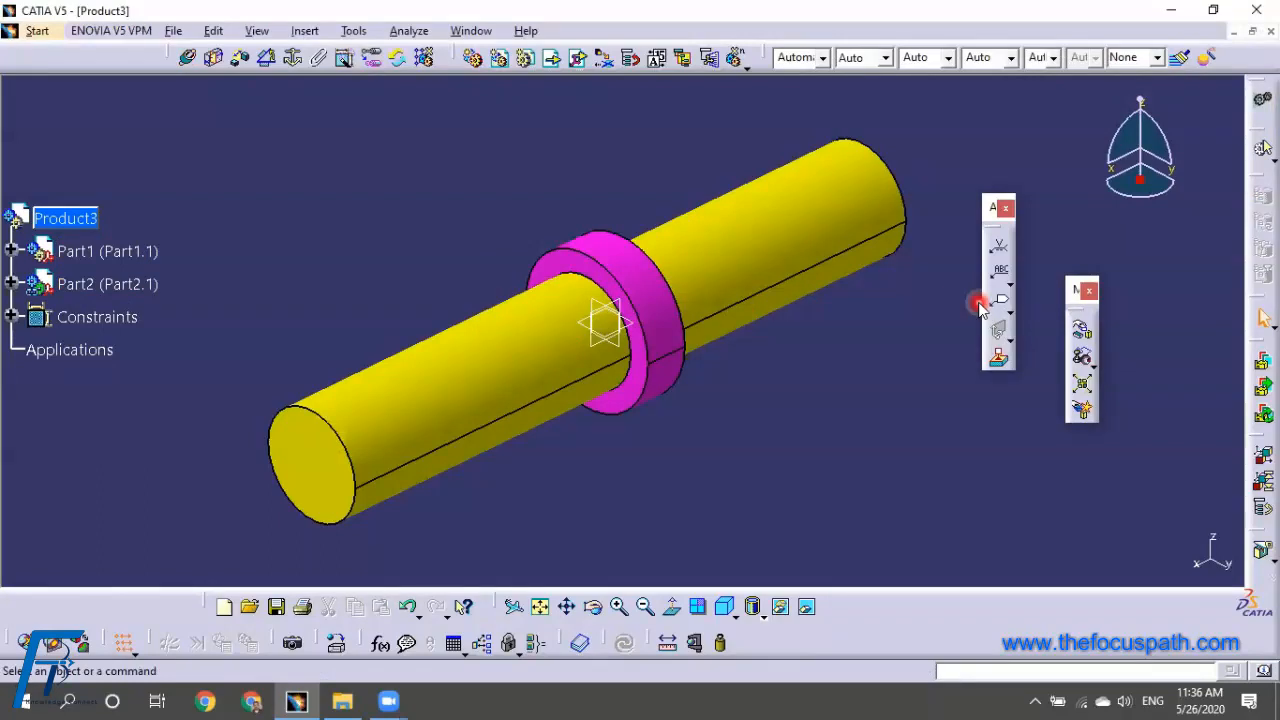
# Expand Part1 to review its published elements, Sketch Edge part 2 and Sketch Face, and collapse the branch again
pyautogui.click(10, 251)
pyautogui.moveTo(9, 259); pyautogui.dragTo(9, 334)
pyautogui.click(163, 450)
pyautogui.click(159, 484)
pyautogui.click(822, 481)
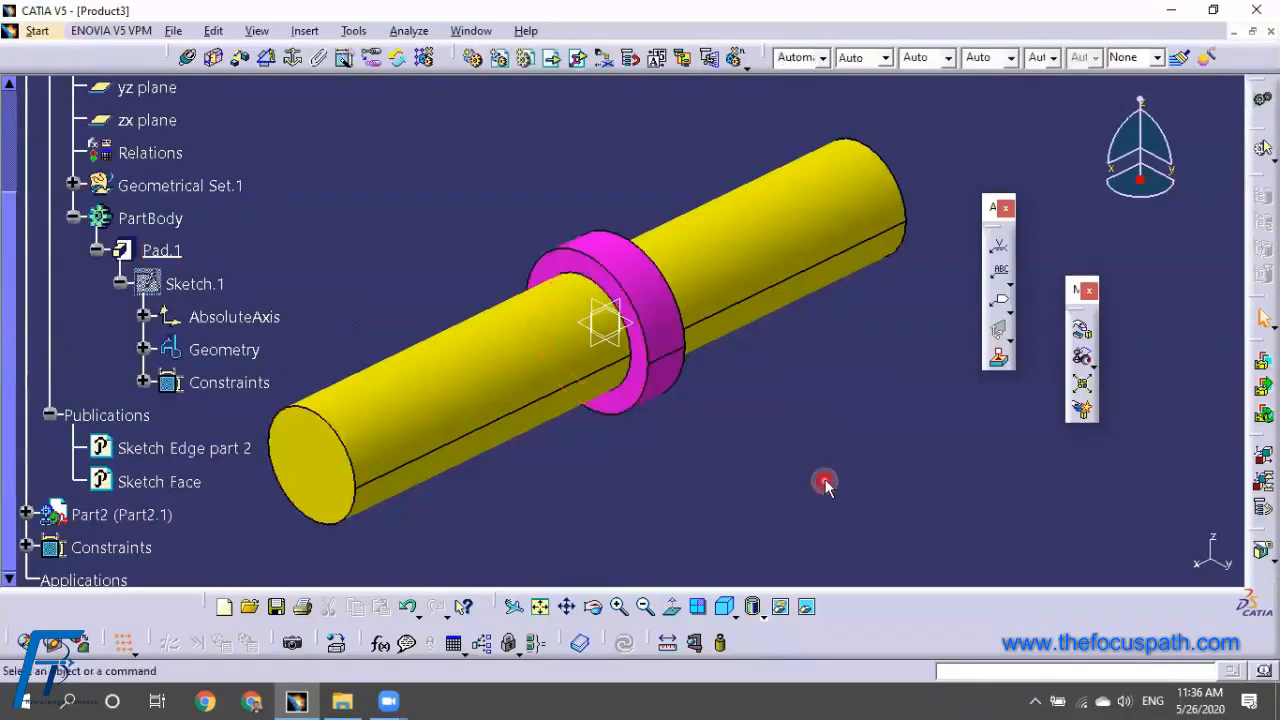
pyautogui.scroll(3, 817, 475)
pyautogui.click(26, 296)
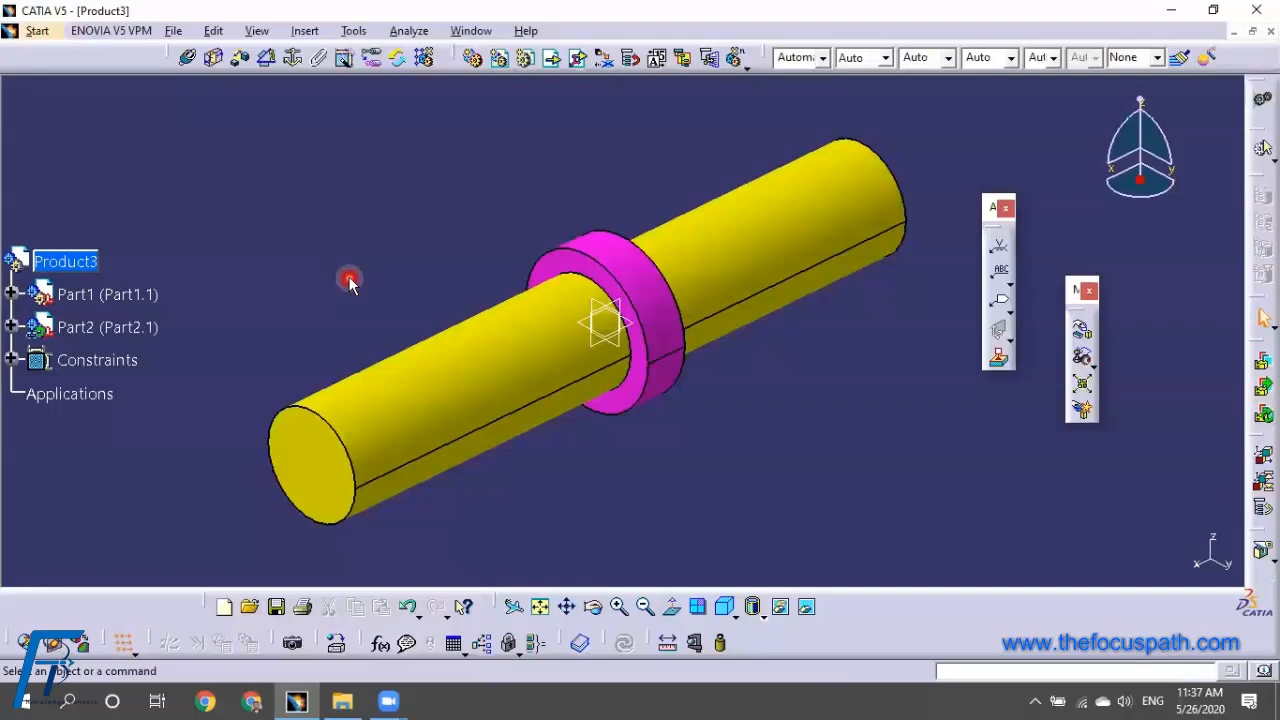
# Reopen Part1's branch and highlight the Sketch Edge part 2 and Sketch Face publications and Part2 to compare them in the model
pyautogui.click(11, 294)
pyautogui.scroll(-3, 289, 329)
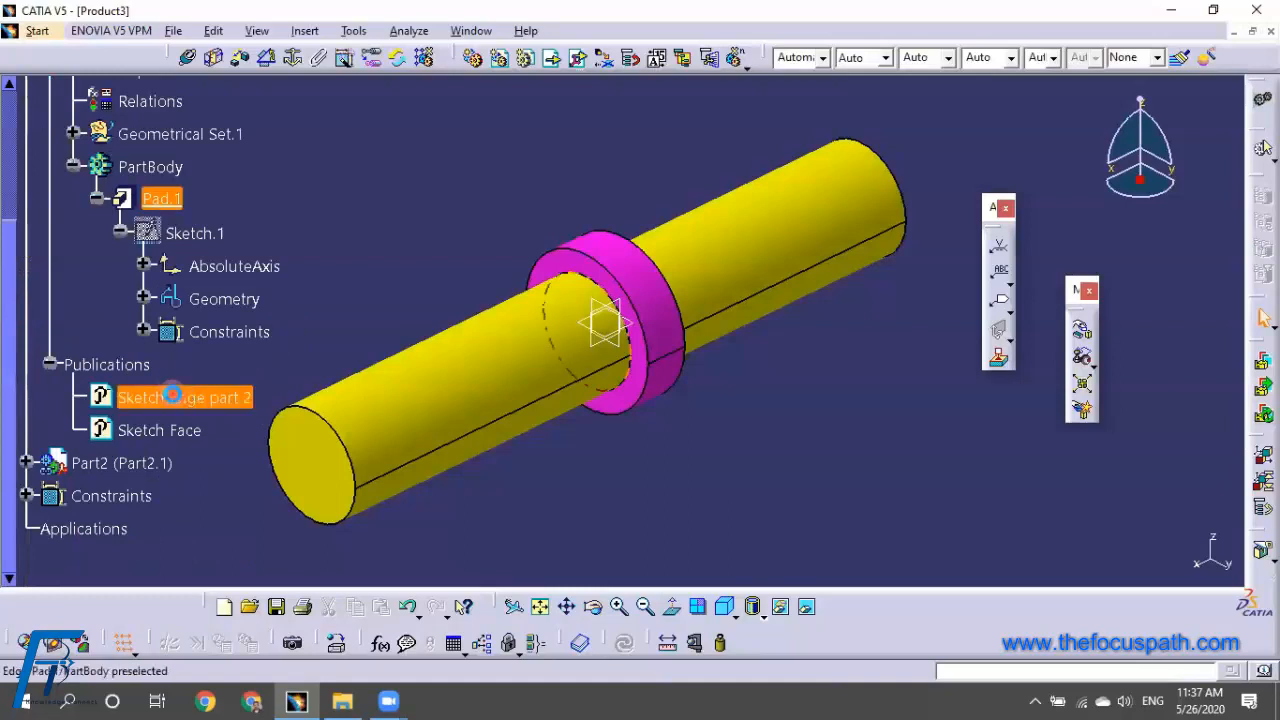
pyautogui.click(172, 395)
pyautogui.click(163, 432)
pyautogui.click(200, 405)
pyautogui.click(143, 428)
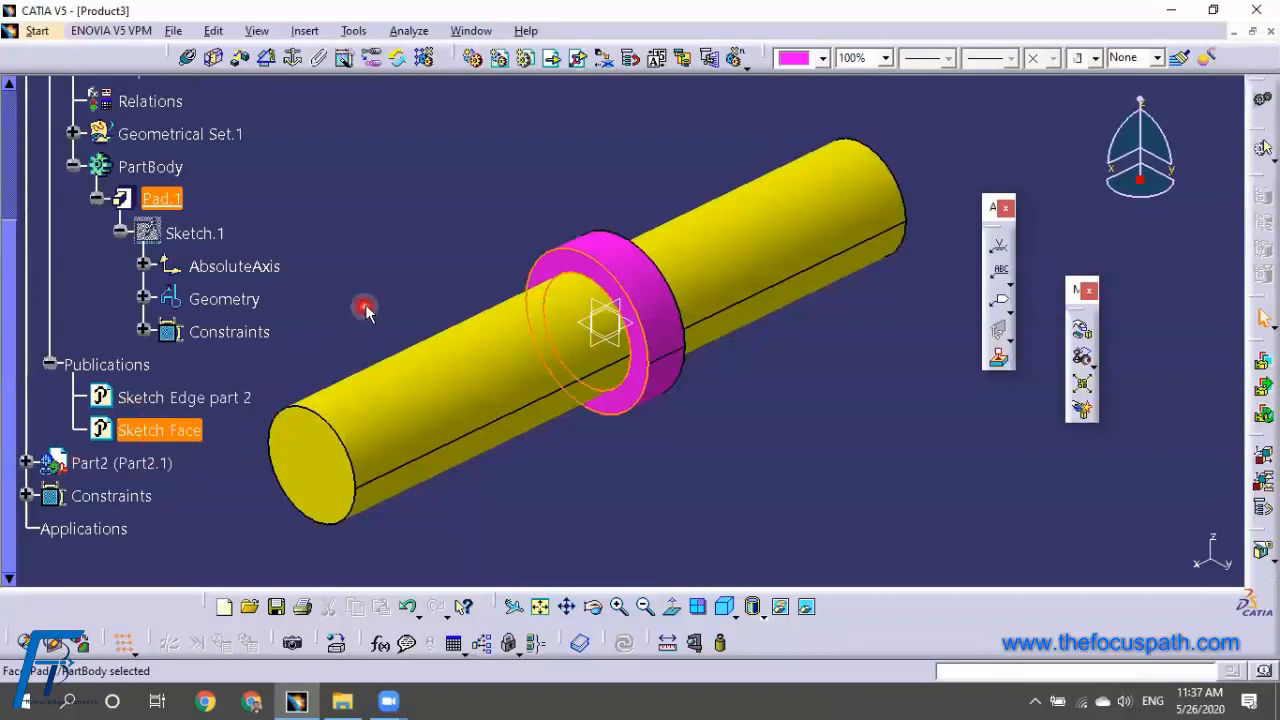
pyautogui.scroll(-2, 363, 309)
pyautogui.click(107, 263)
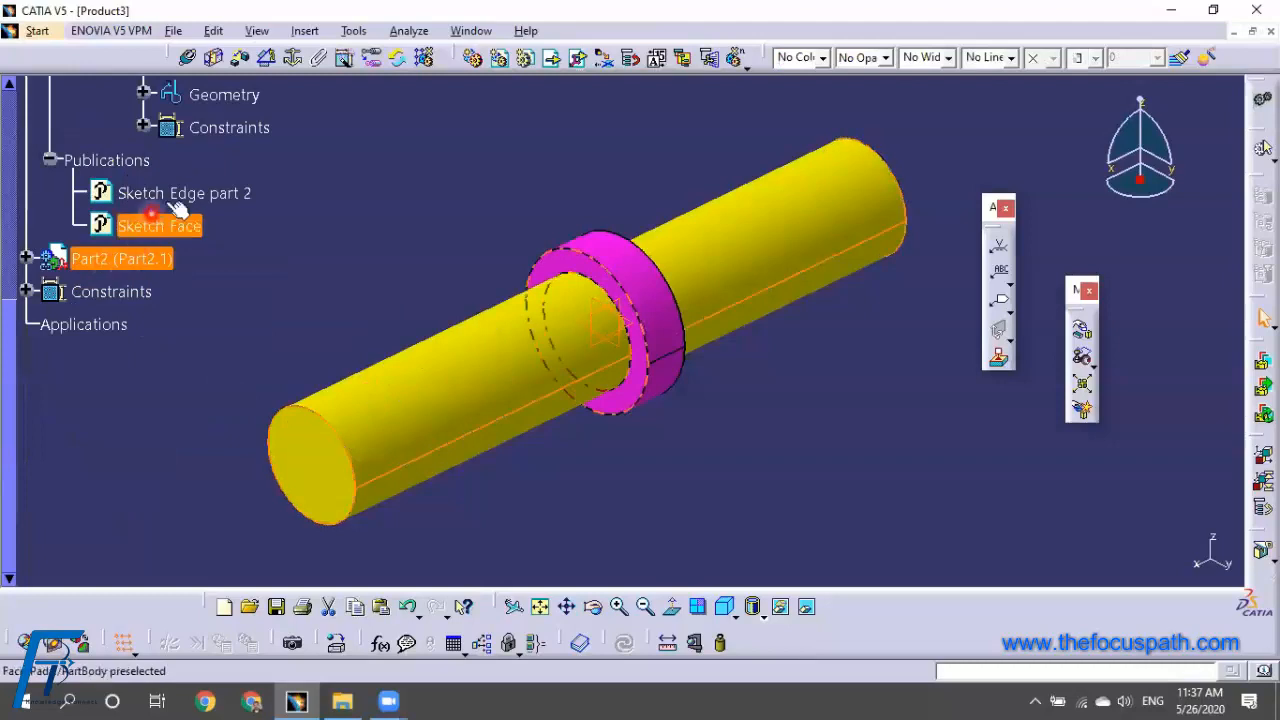